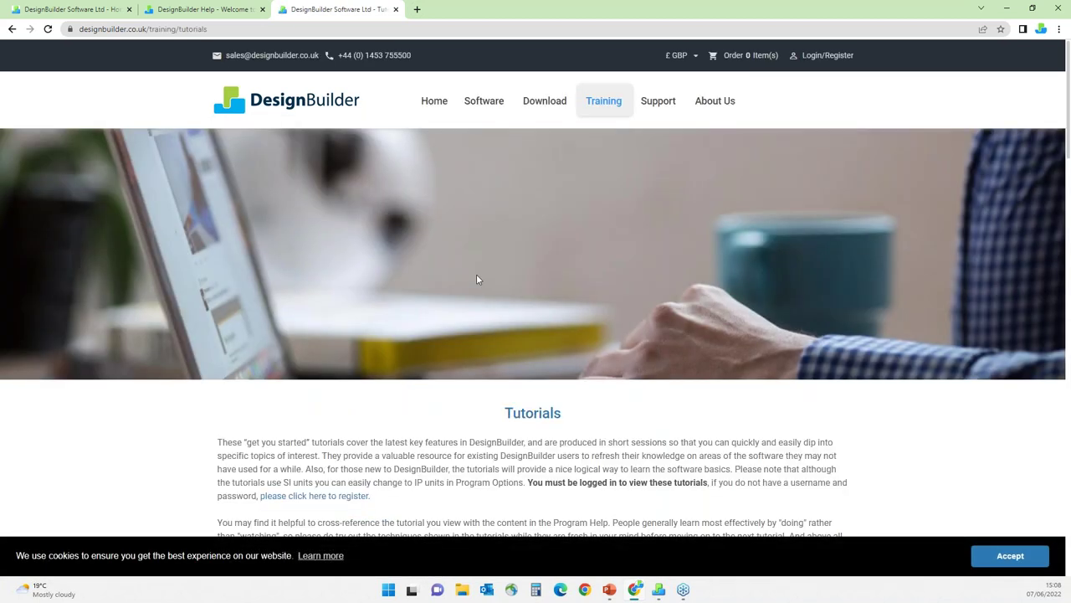
- Accept the website's cookies and look through the tutorial list, from the introductory topics to the legacy Detailed HVAC ones
scroll(476, 278, "down", 1)
left_click(1010, 556)
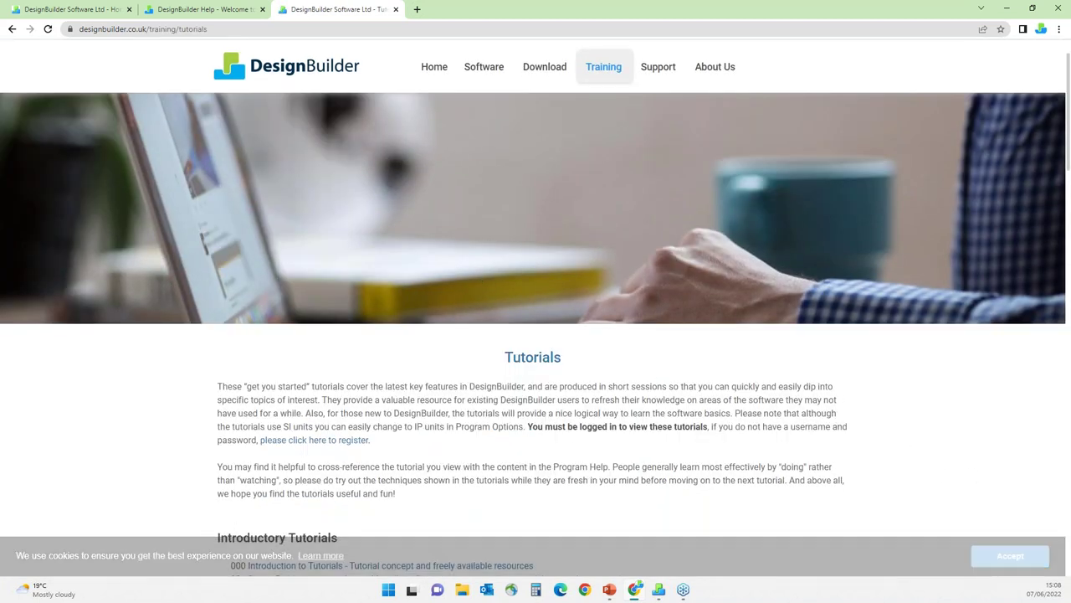
scroll(825, 382, "down", 2)
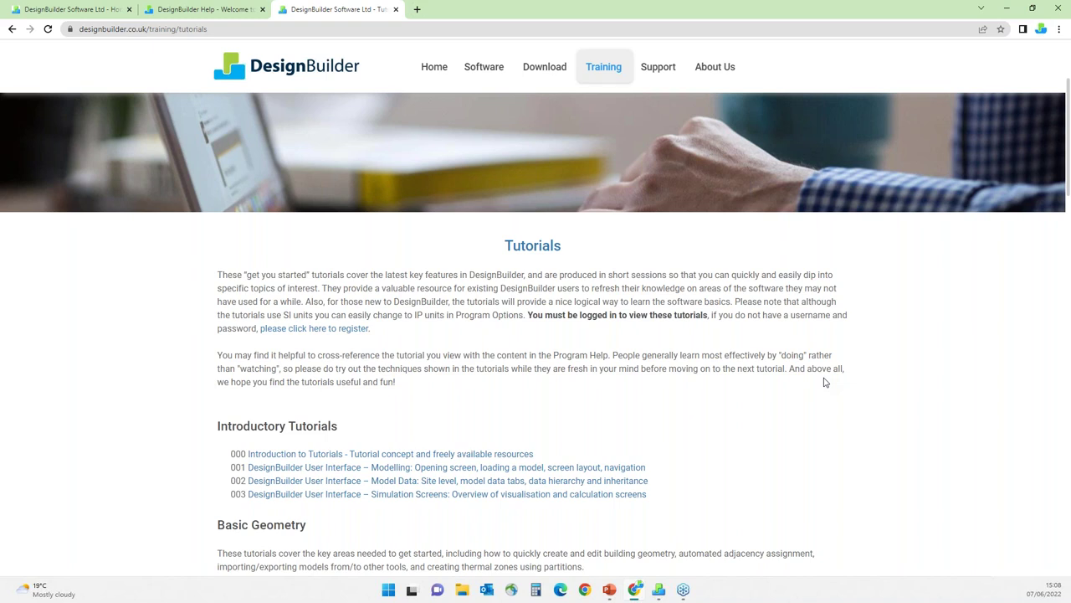
scroll(824, 381, "down", 2)
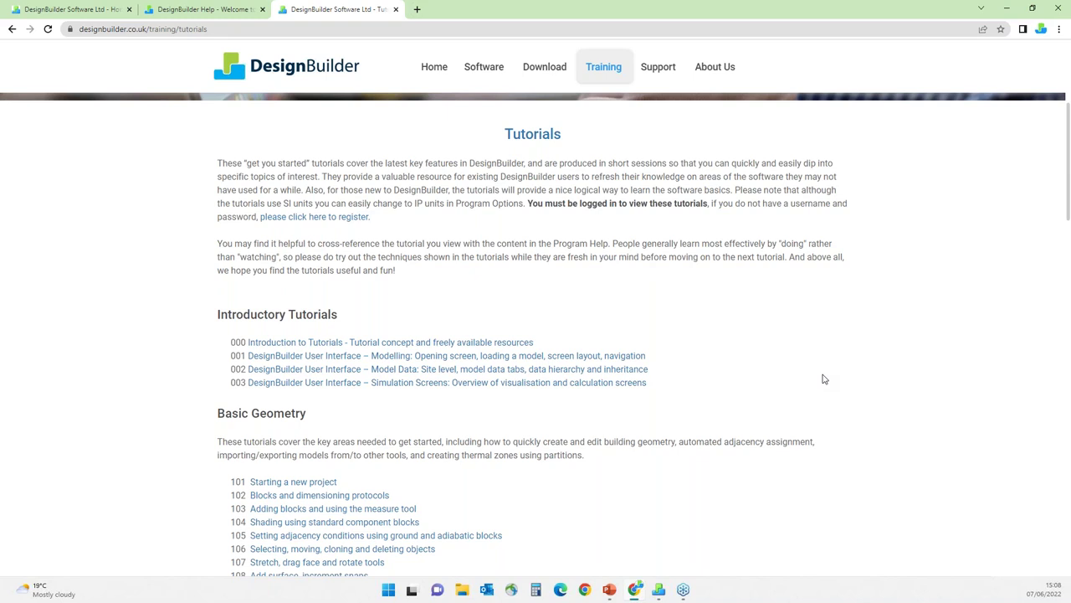
scroll(824, 379, "down", 1)
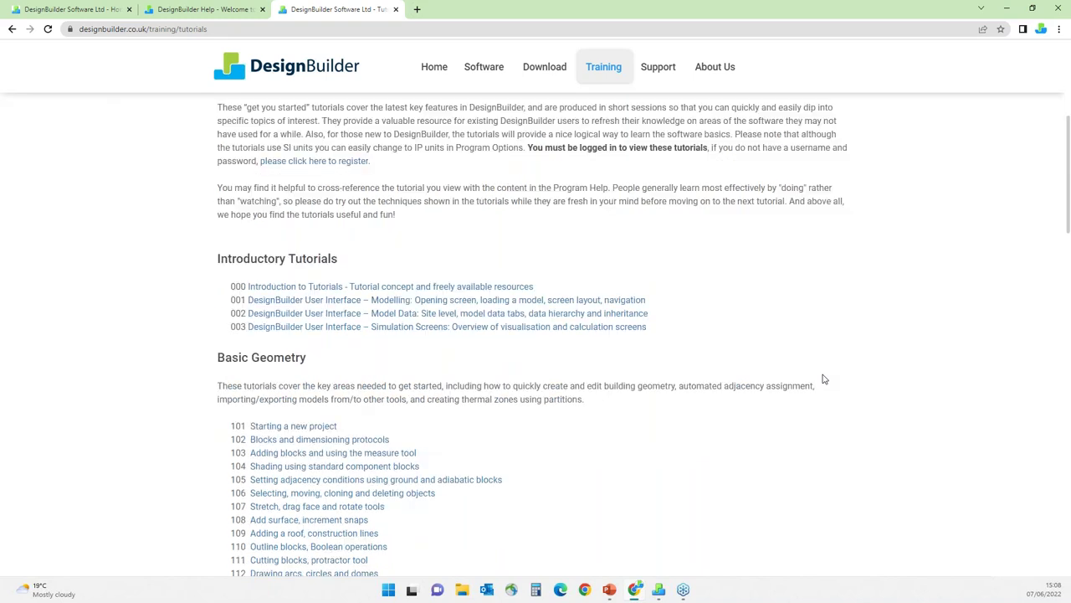
scroll(823, 378, "down", 1)
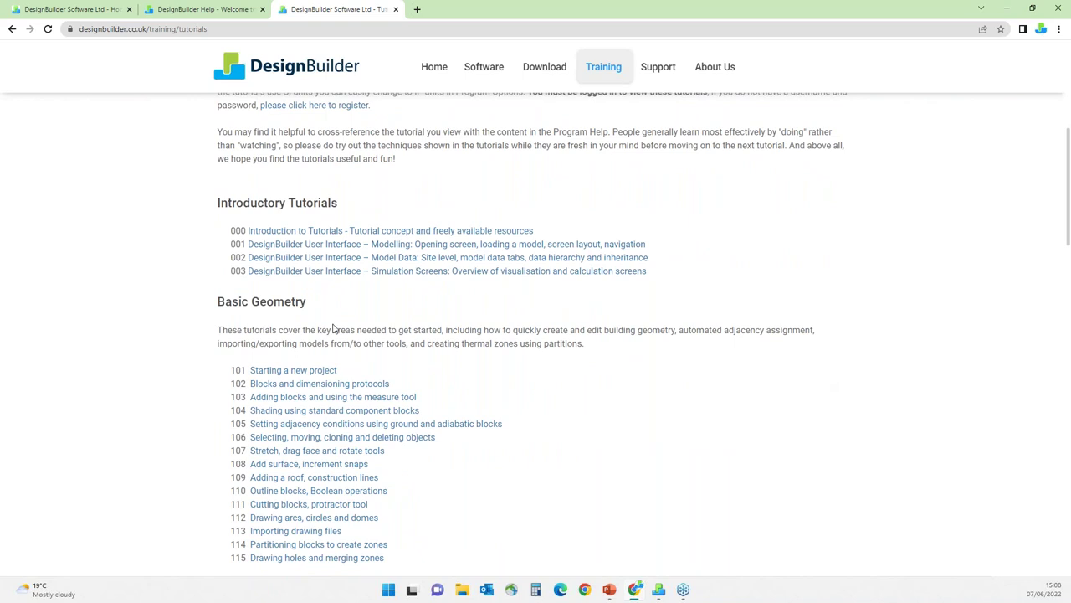
scroll(332, 329, "down", 1)
scroll(332, 329, "down", 3)
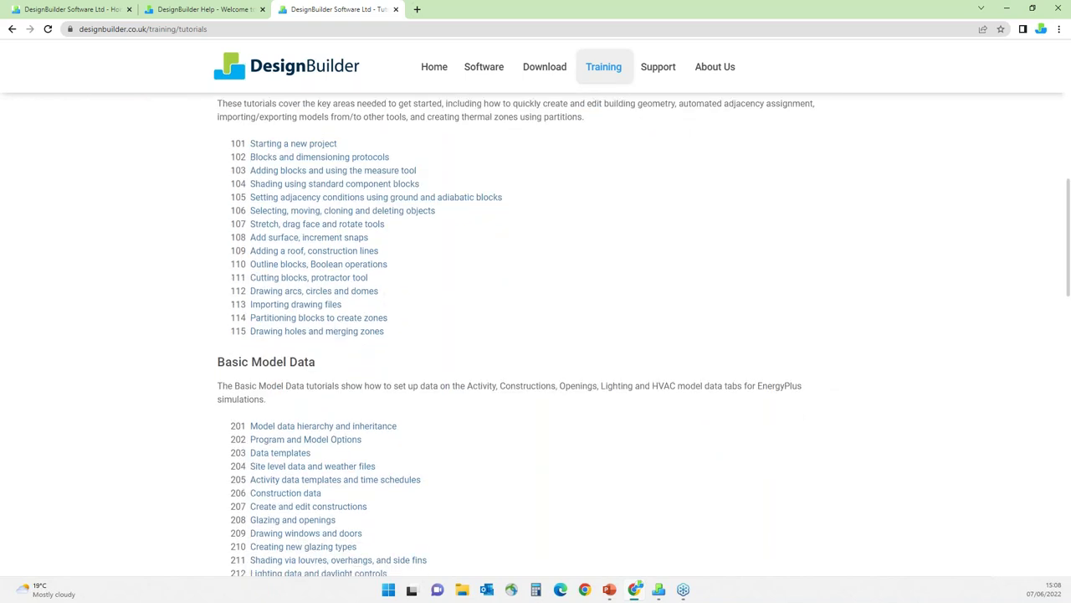
scroll(452, 346, "down", 3)
scroll(471, 350, "down", 3)
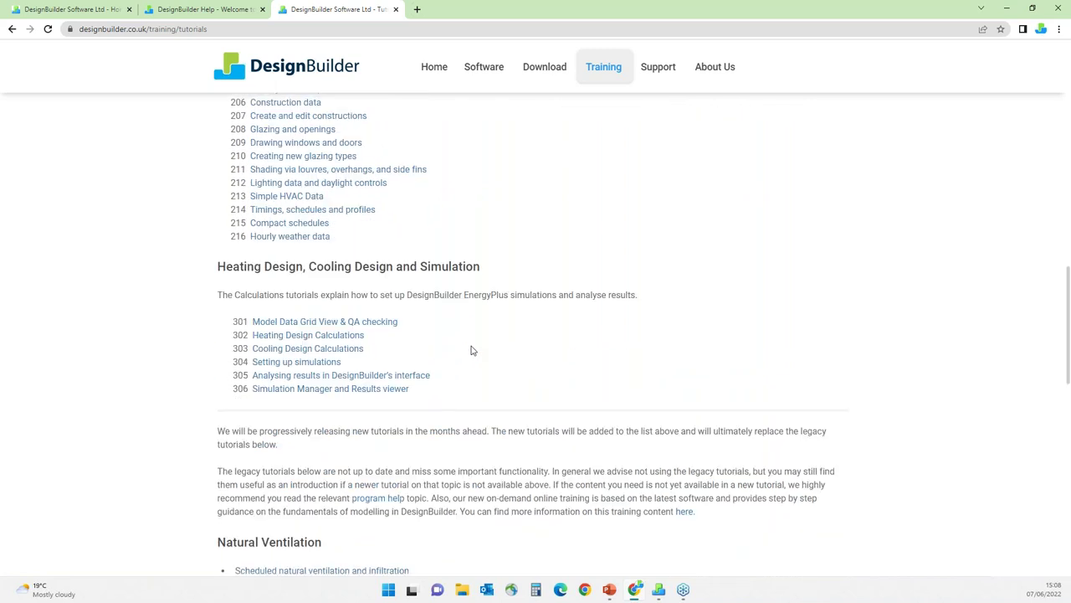
scroll(471, 351, "down", 2)
scroll(471, 351, "down", 1)
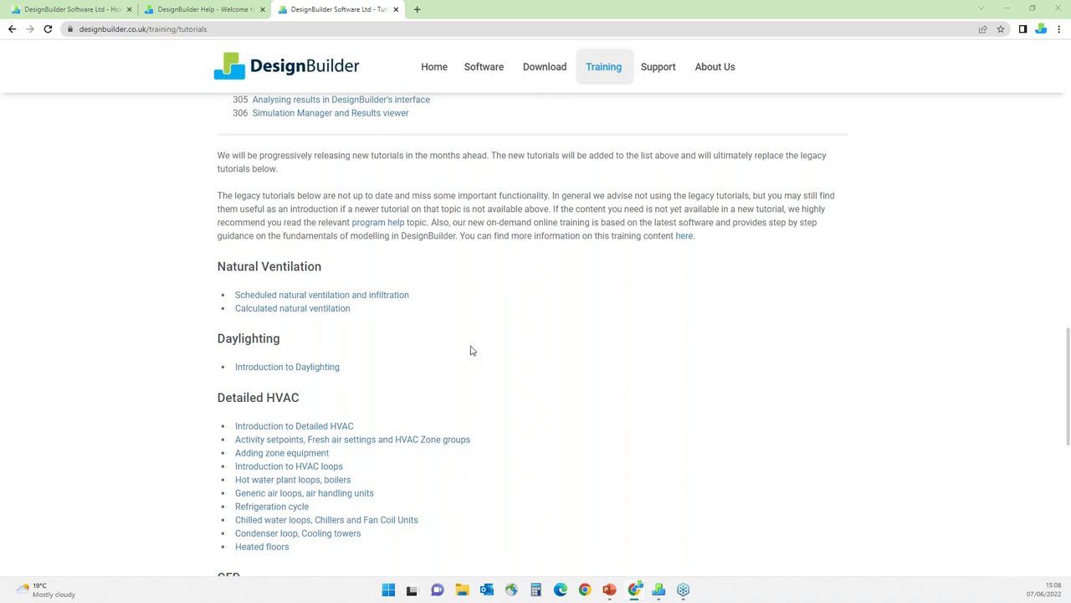
- Switch to DesignBuilder and review the interface settings in Program Options with their help information, leaving them unsaved
key("alt+Tab")
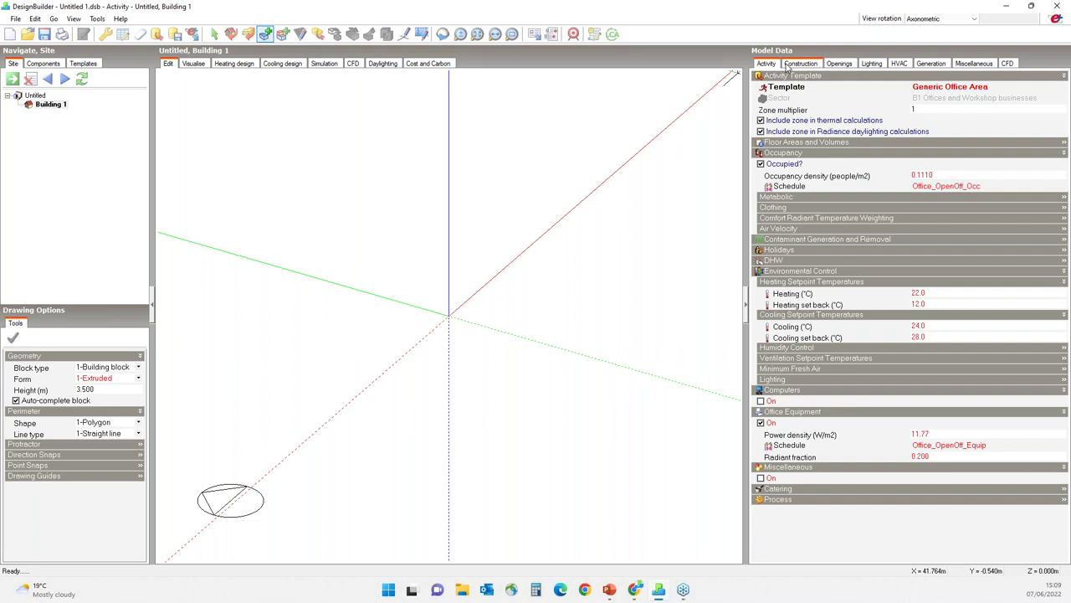
left_click(97, 18)
left_click(121, 33)
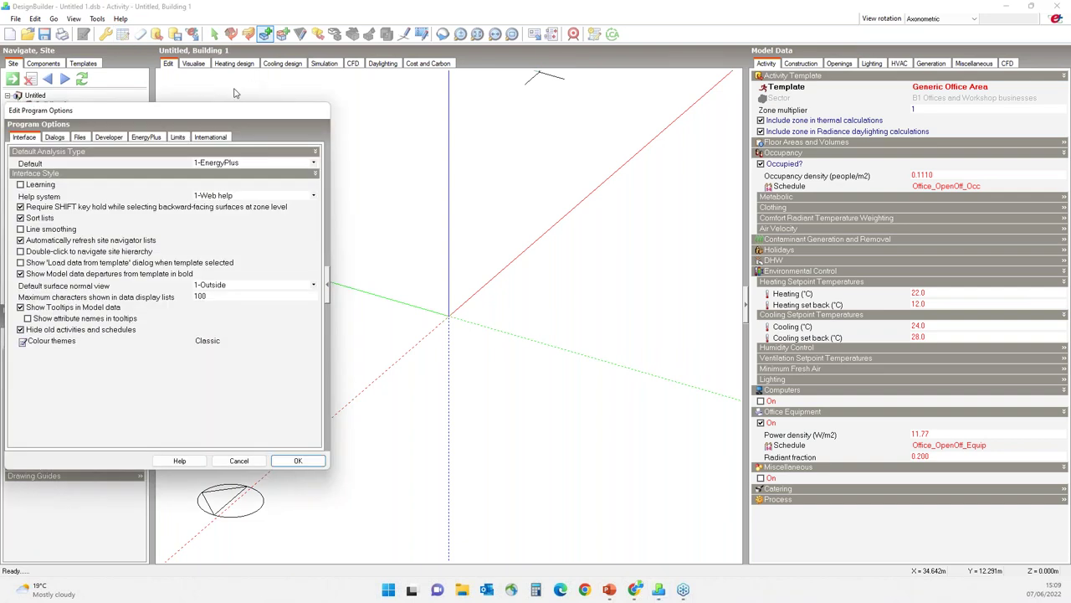
left_click_drag(208, 107, 402, 98)
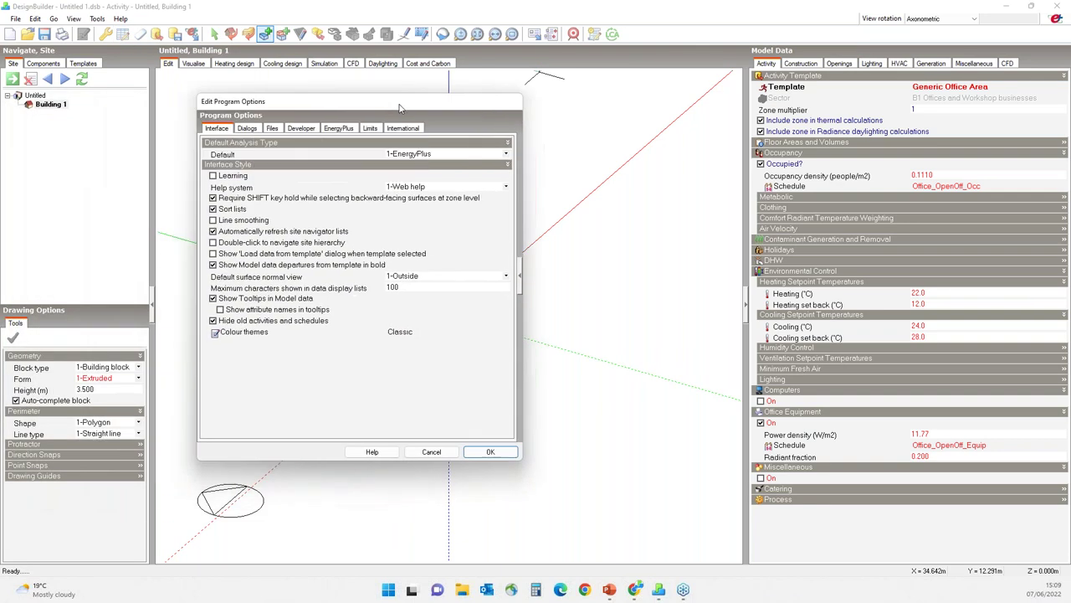
left_click(521, 275)
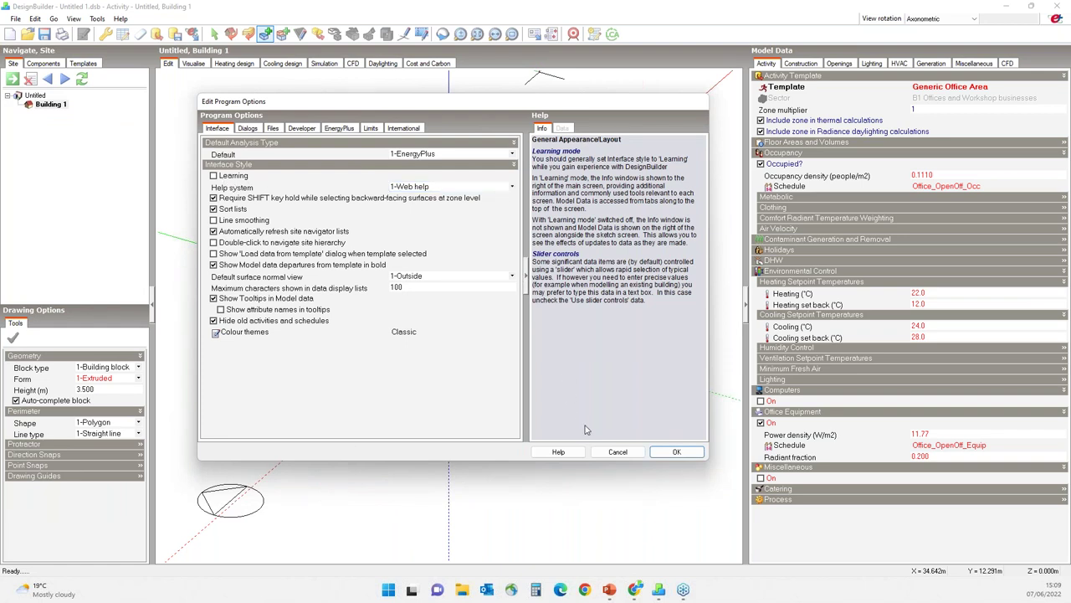
left_click(617, 452)
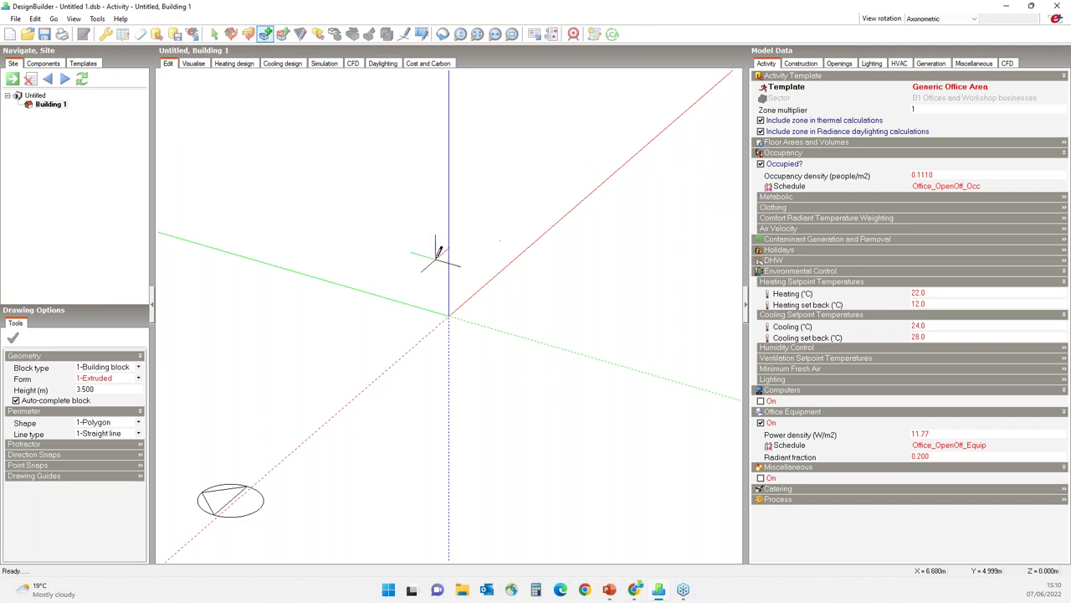
- Draw a rectangular extruded building block near the origin, 15 m along the red axis and about 10 m along the green axis
left_click(433, 293)
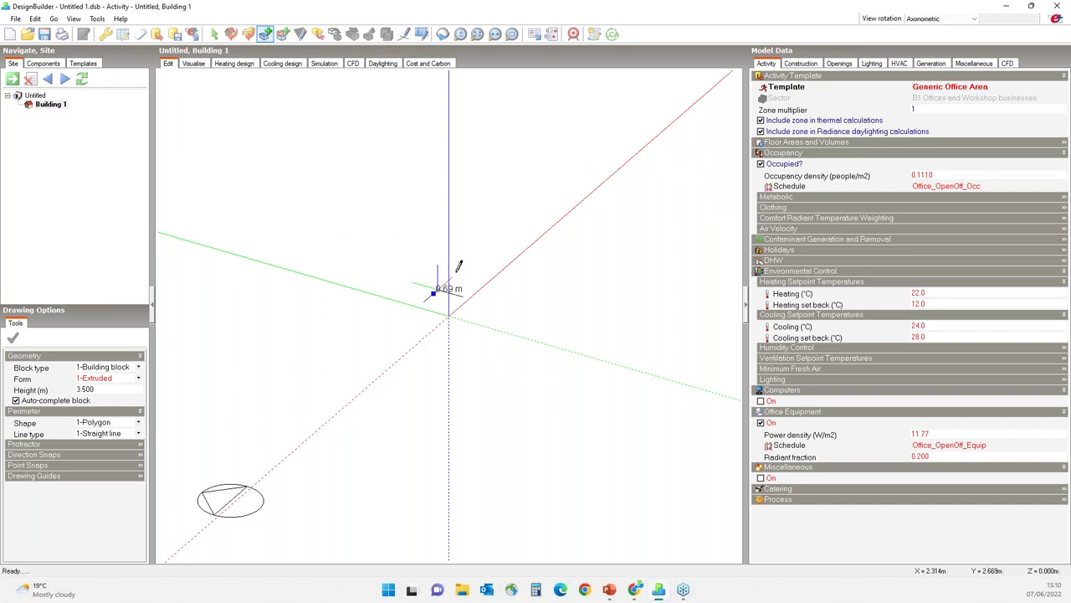
type("1")
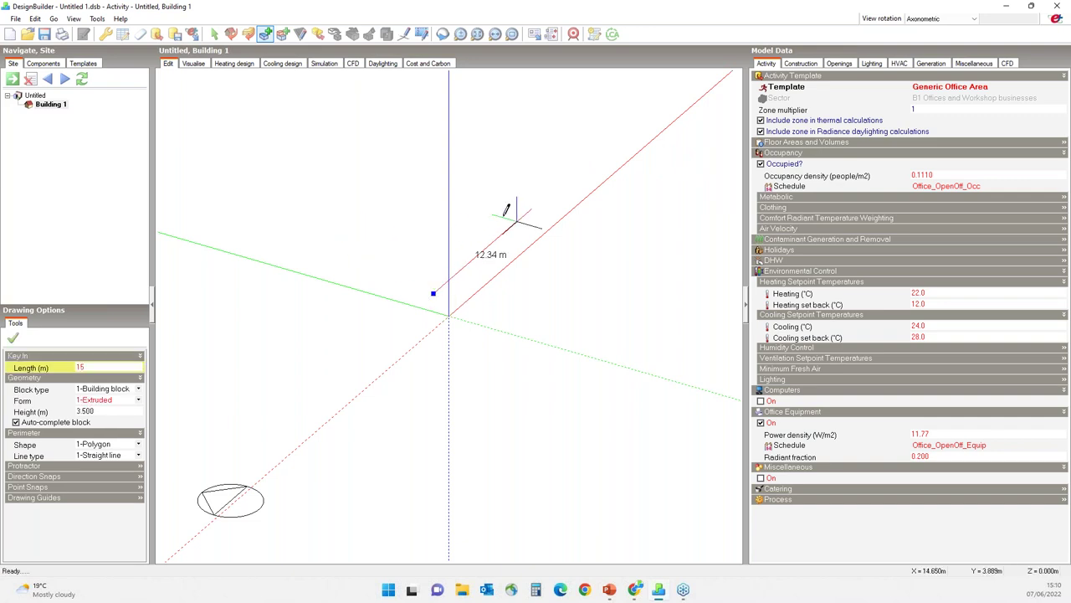
type("5")
key("Return")
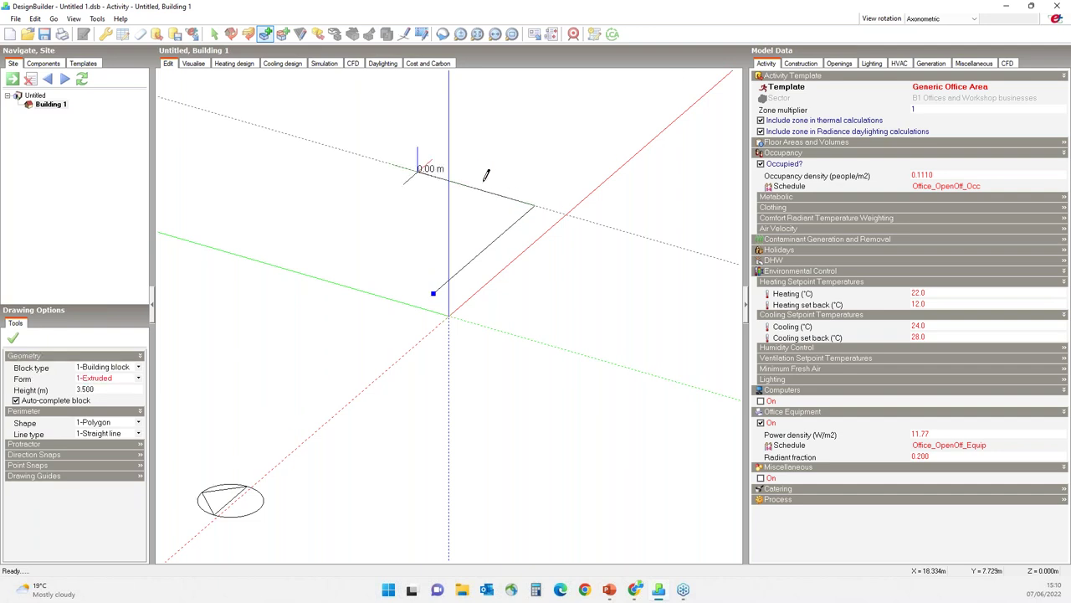
left_click(317, 260)
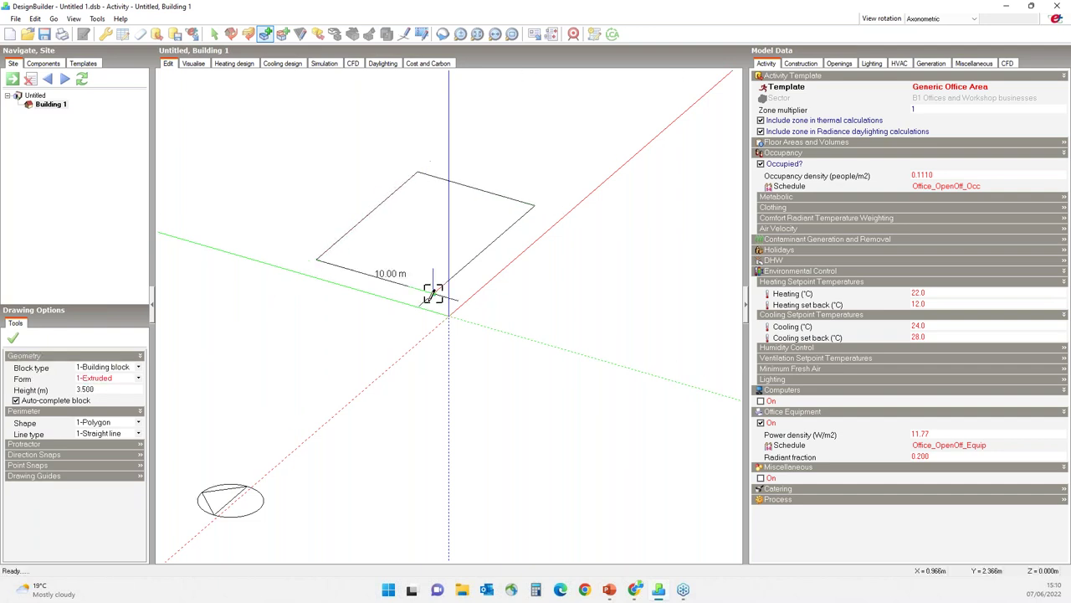
left_click(432, 293)
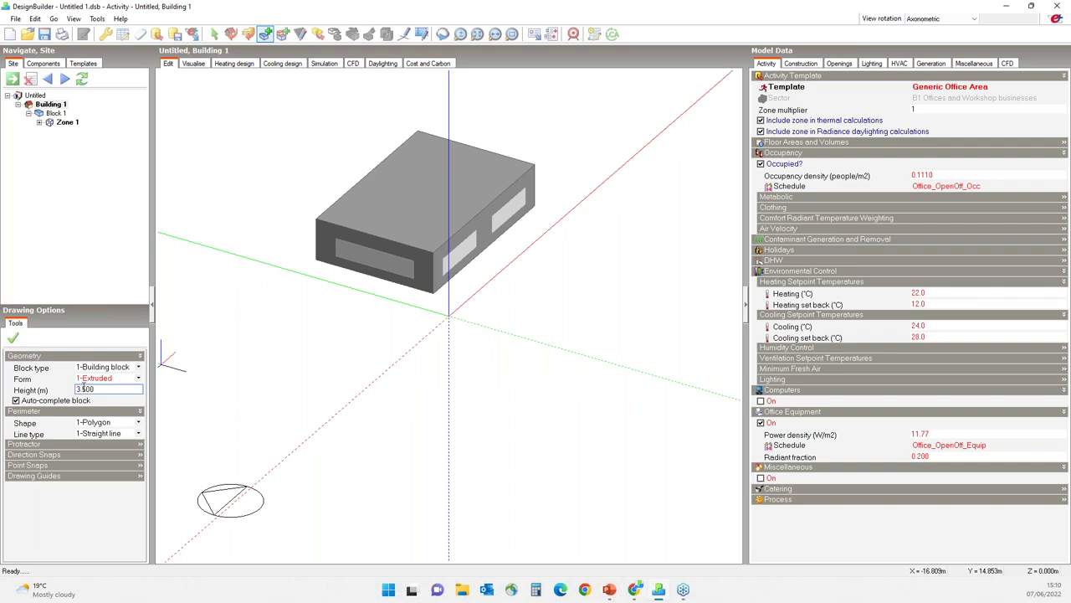
- Clone the building block vertically by its own height to stack a second block on top of it
left_click(213, 33)
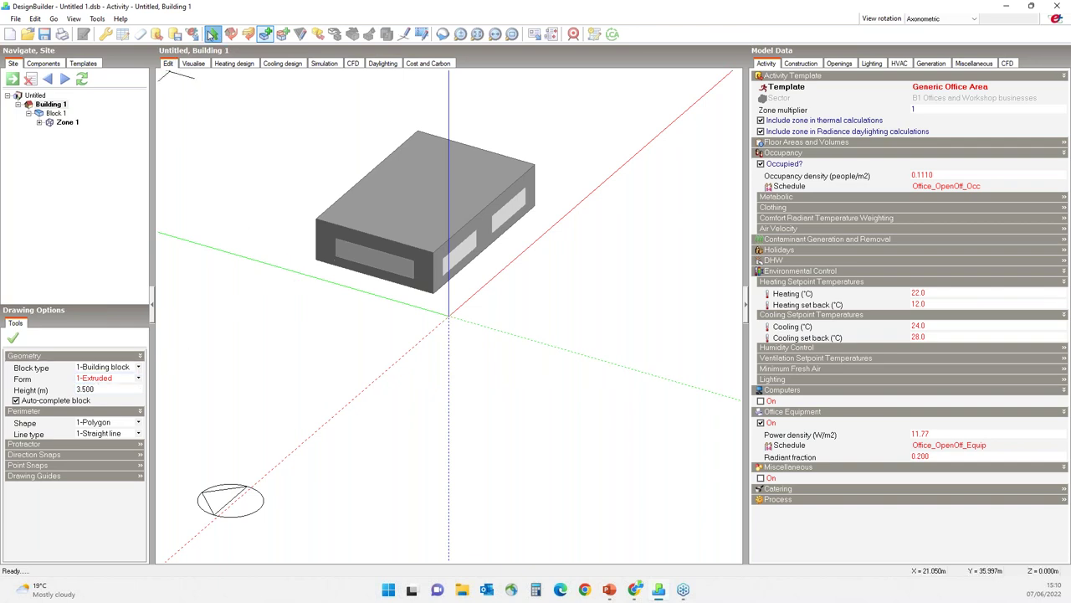
left_click(412, 228)
scroll(411, 318, "up", 3)
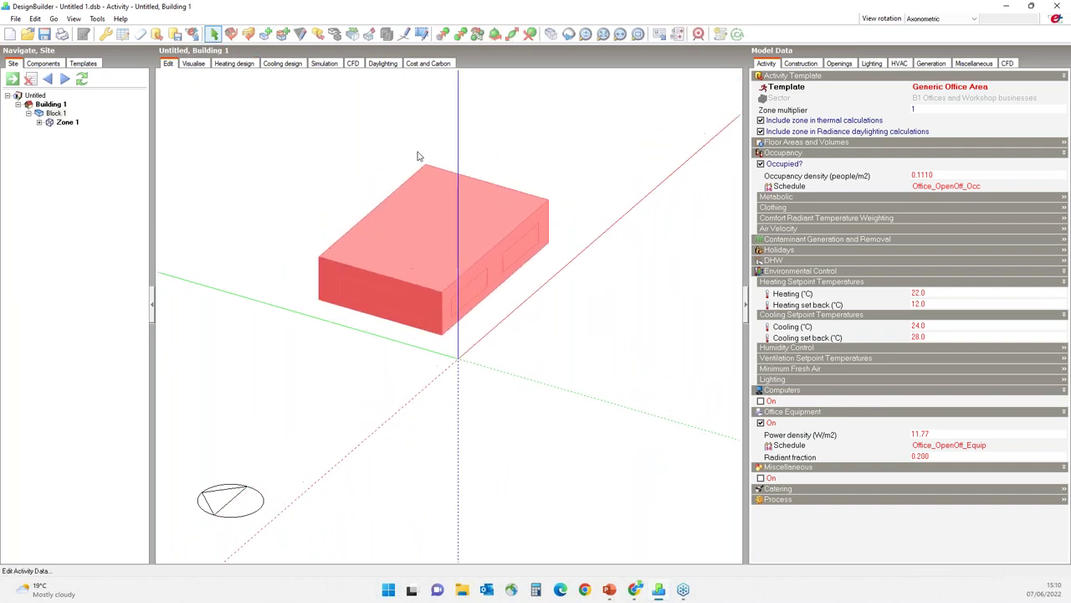
left_click(459, 33)
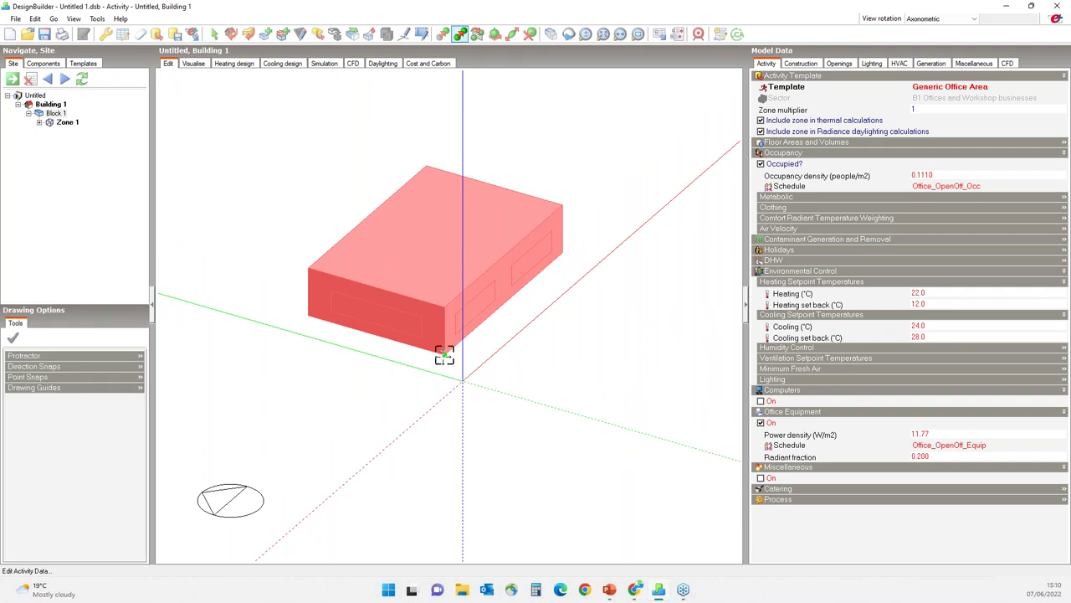
left_click(442, 358)
left_click(442, 306)
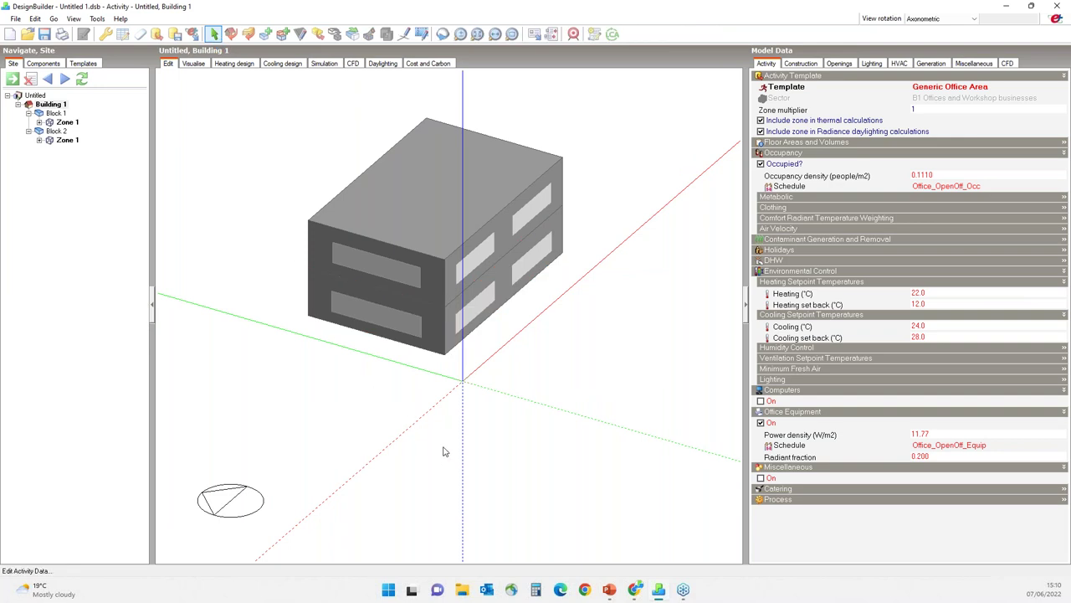
- Open the building's external wall construction, Project wall, for editing and view its layers
left_click(799, 63)
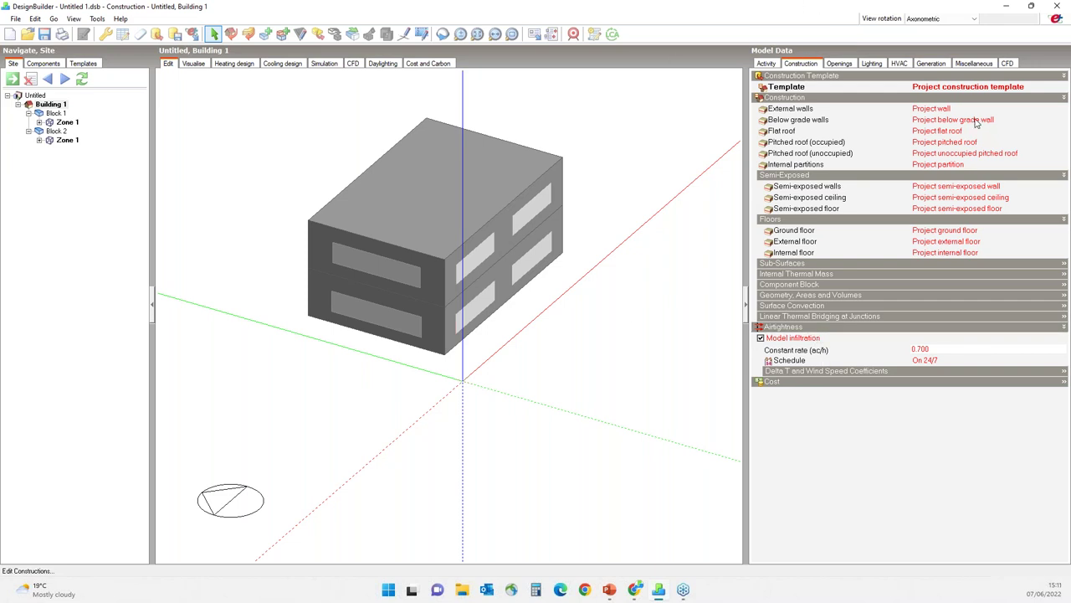
left_click(958, 109)
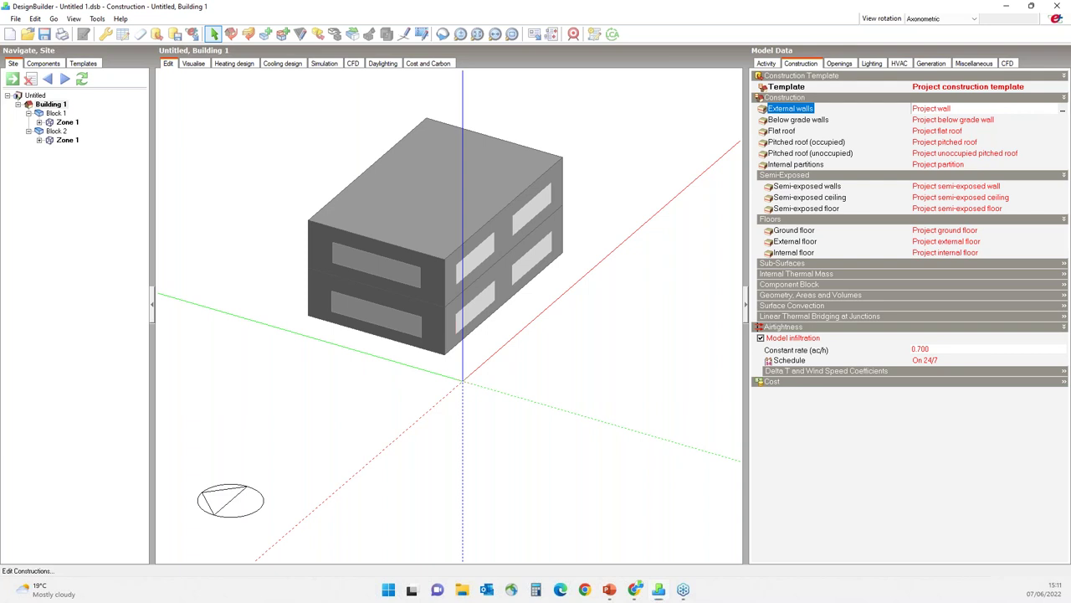
left_click(1064, 110)
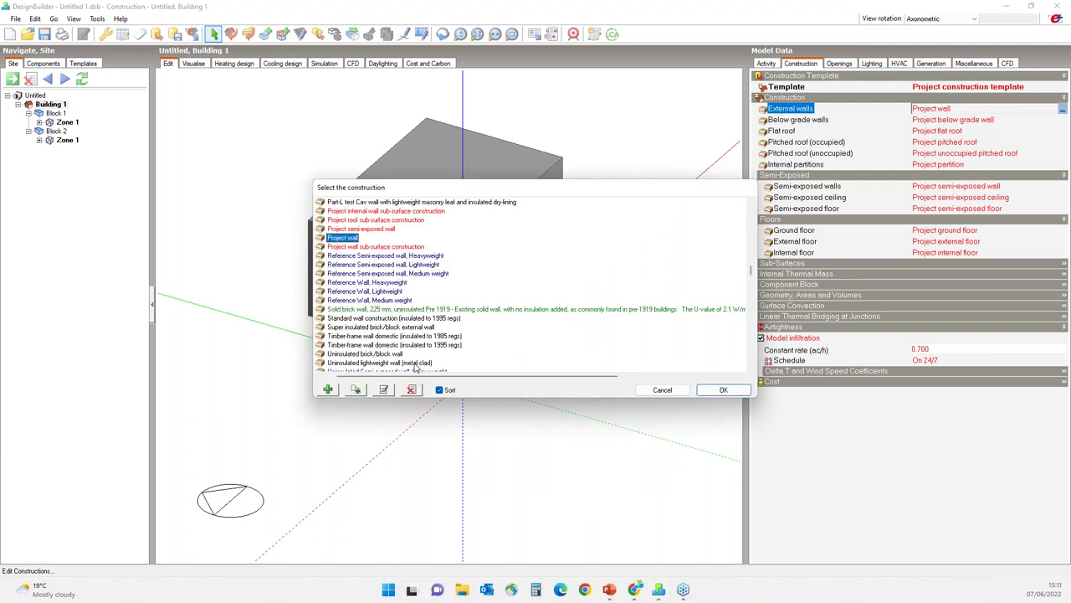
left_click(384, 390)
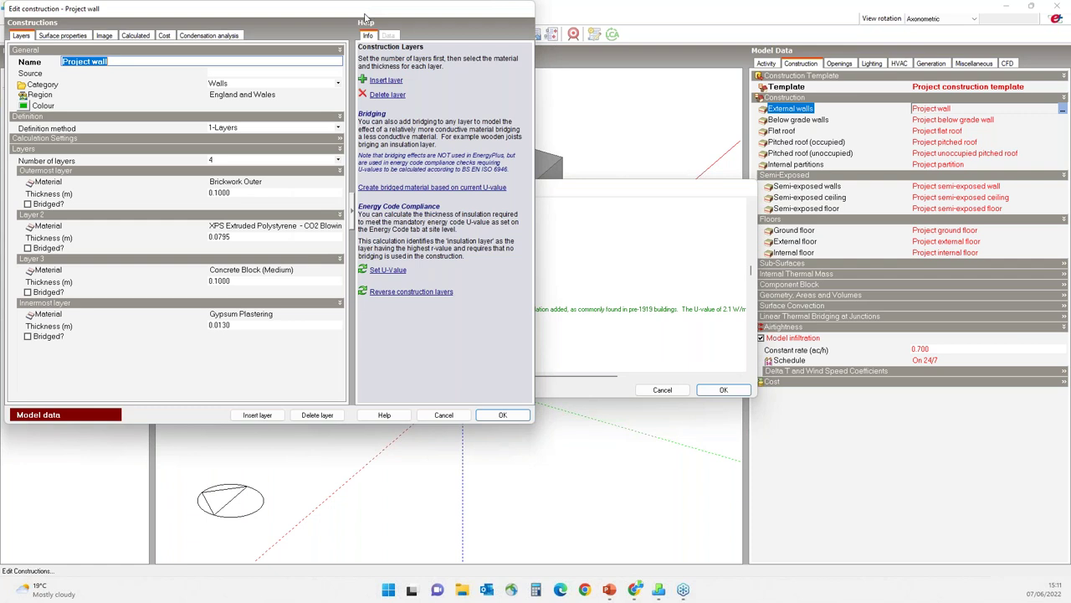
left_click_drag(367, 17, 656, 72)
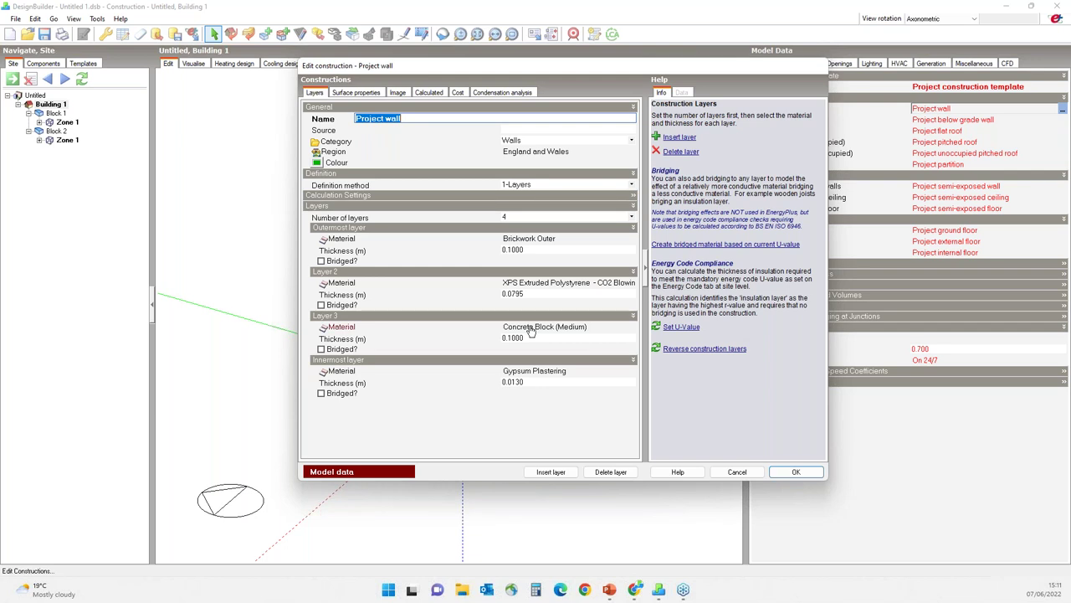
- Browse the material library for the wall's outermost layer and select Brickwork Outer under Brick and blockwork
left_click(529, 251)
left_click(529, 239)
left_click(630, 242)
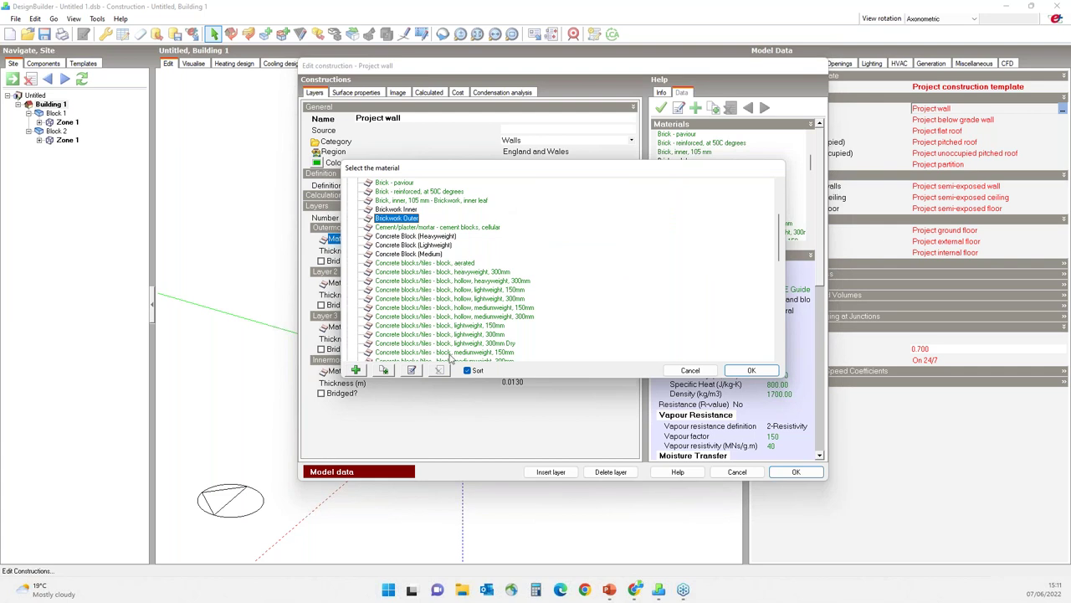
scroll(440, 308, "up", 4)
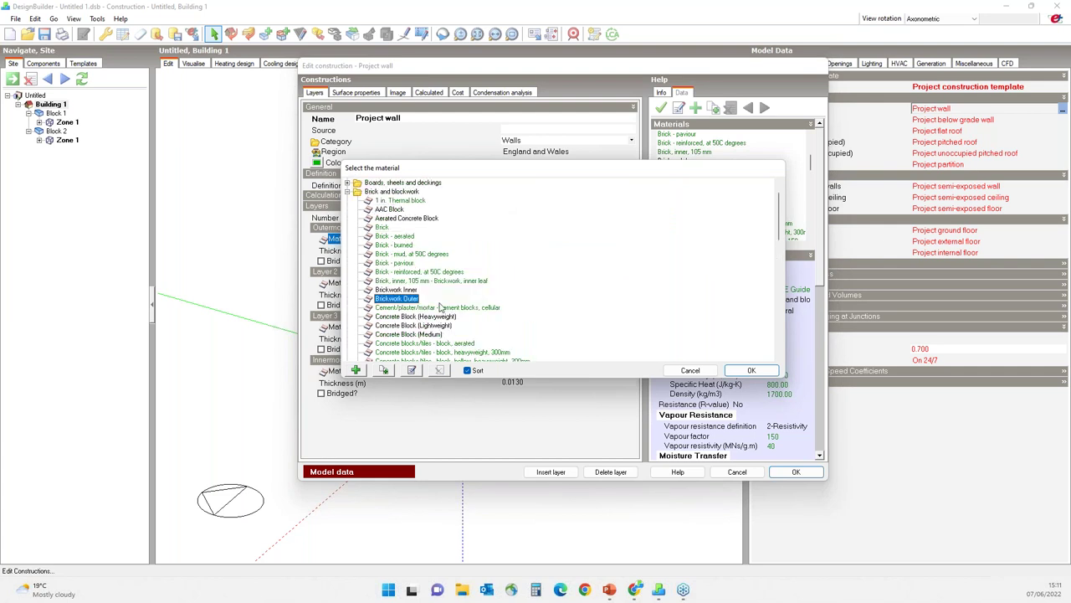
left_click(348, 210)
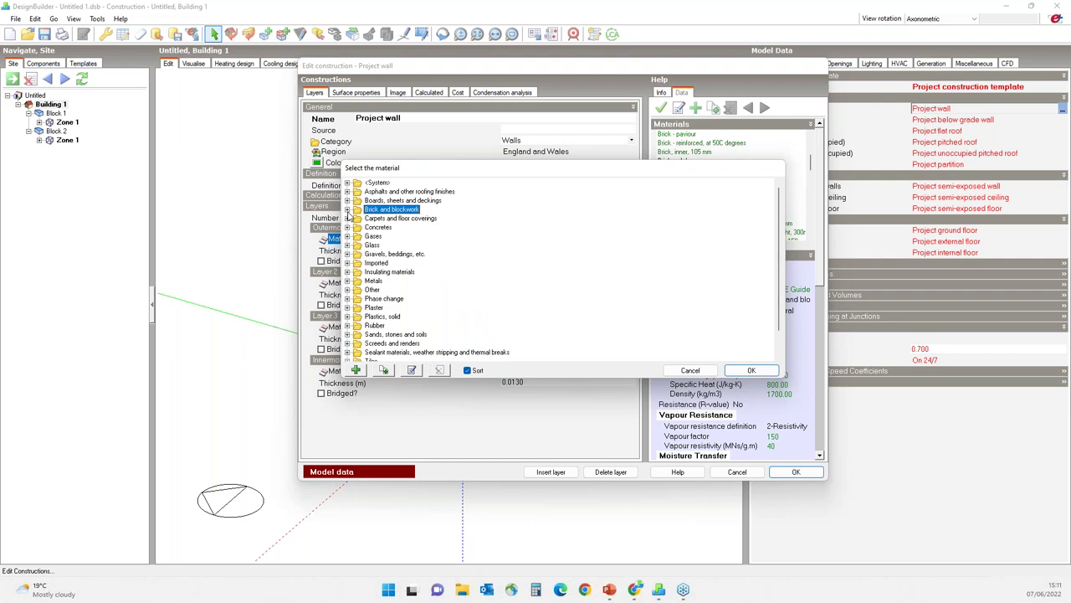
left_click(347, 210)
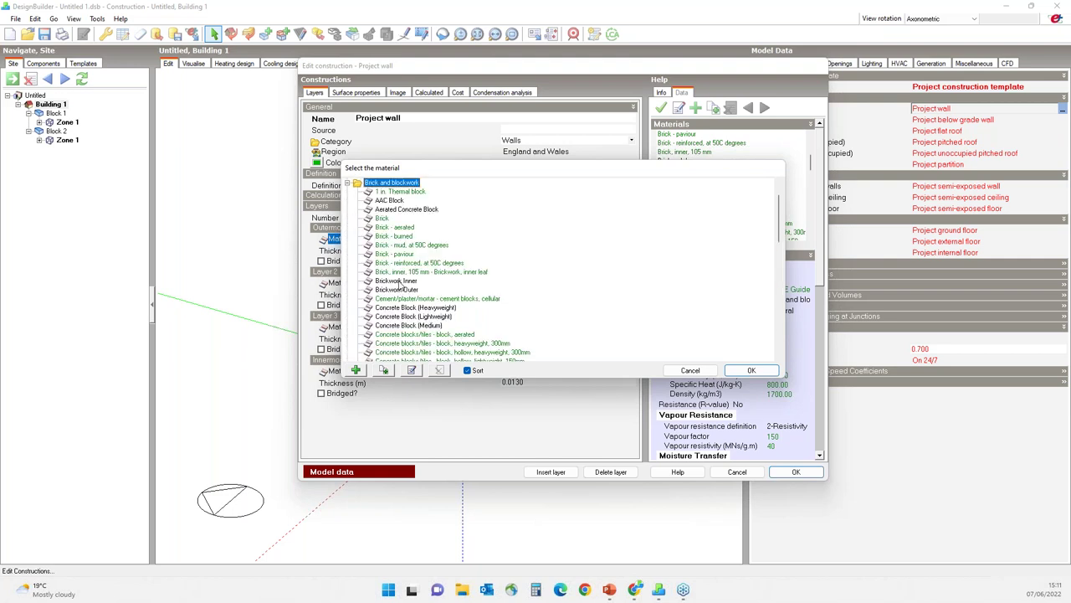
left_click(403, 289)
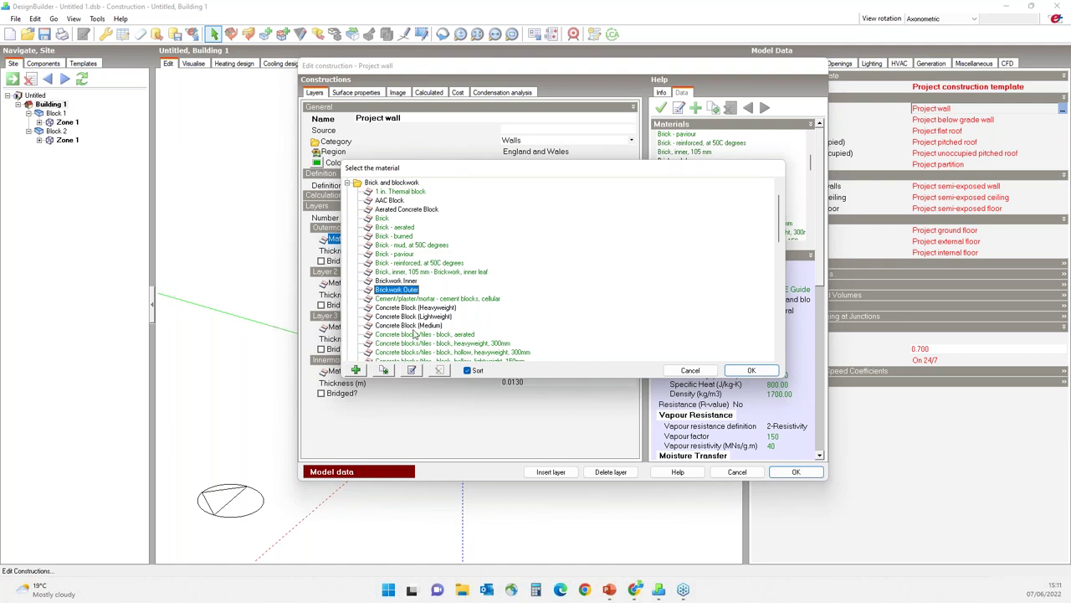
- Open the Brickwork Outer material's data and examine its thermal bulk properties, starting with conductivity
left_click(411, 370)
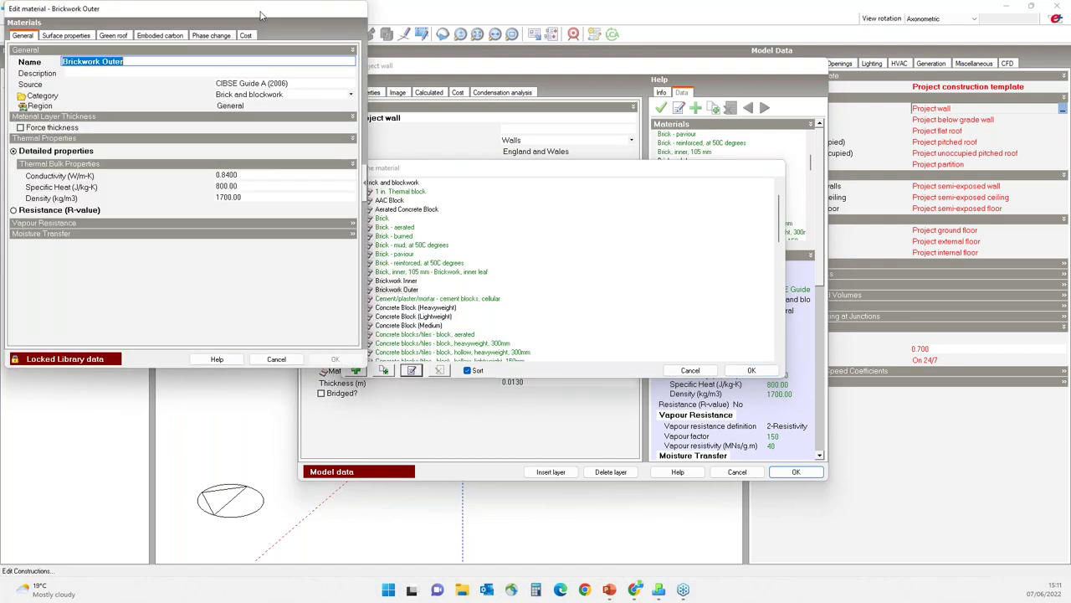
left_click_drag(263, 8, 307, 27)
left_click_drag(544, 59, 576, 49)
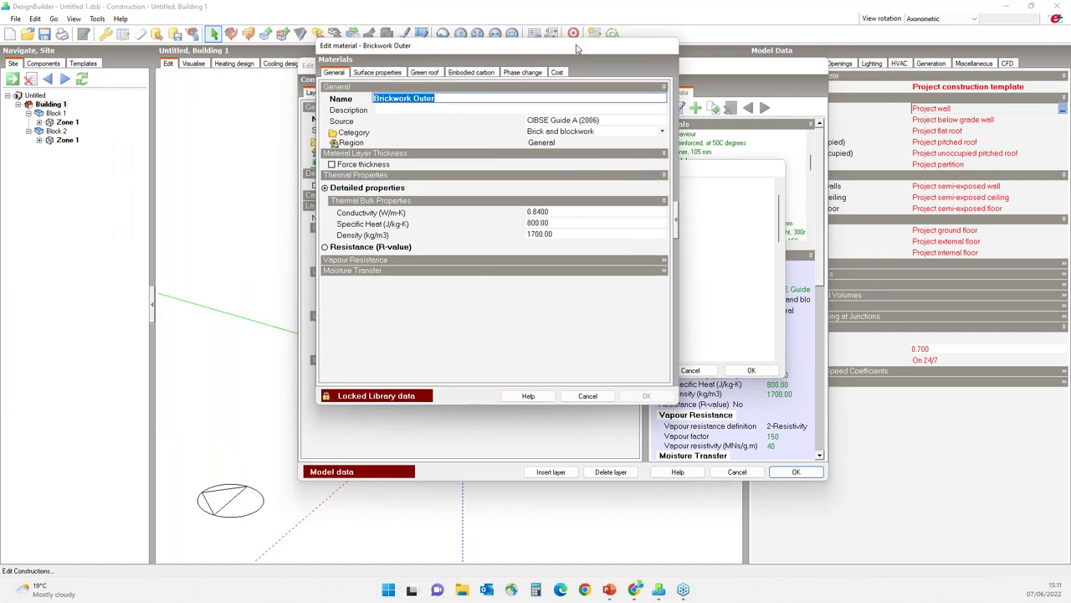
left_click(548, 213)
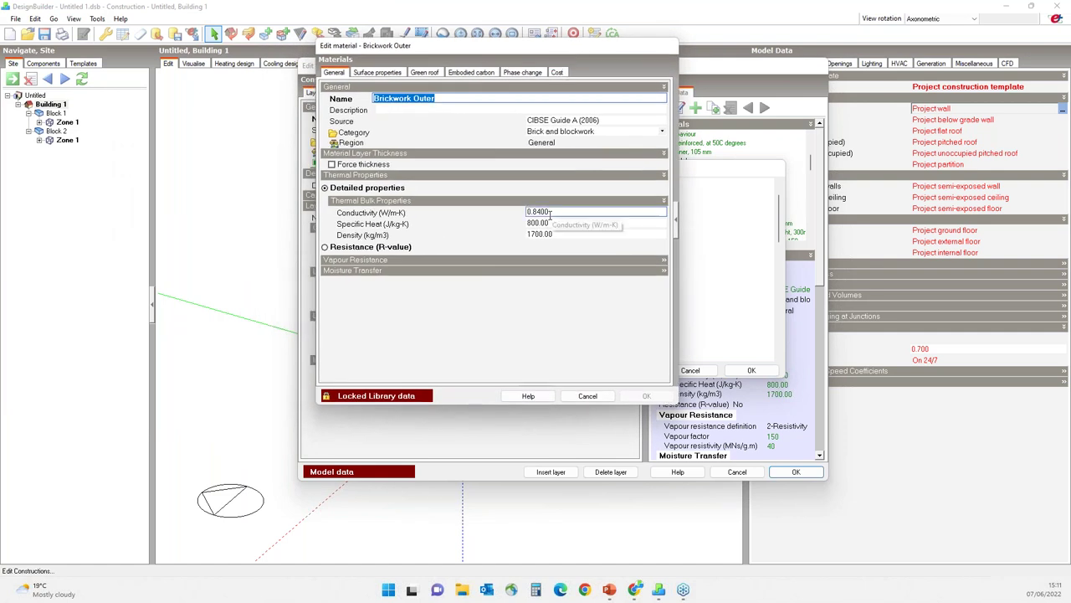
- Examine the Brickwork Outer material's thermal bulk and surface properties and check its green roof option
left_click(508, 215)
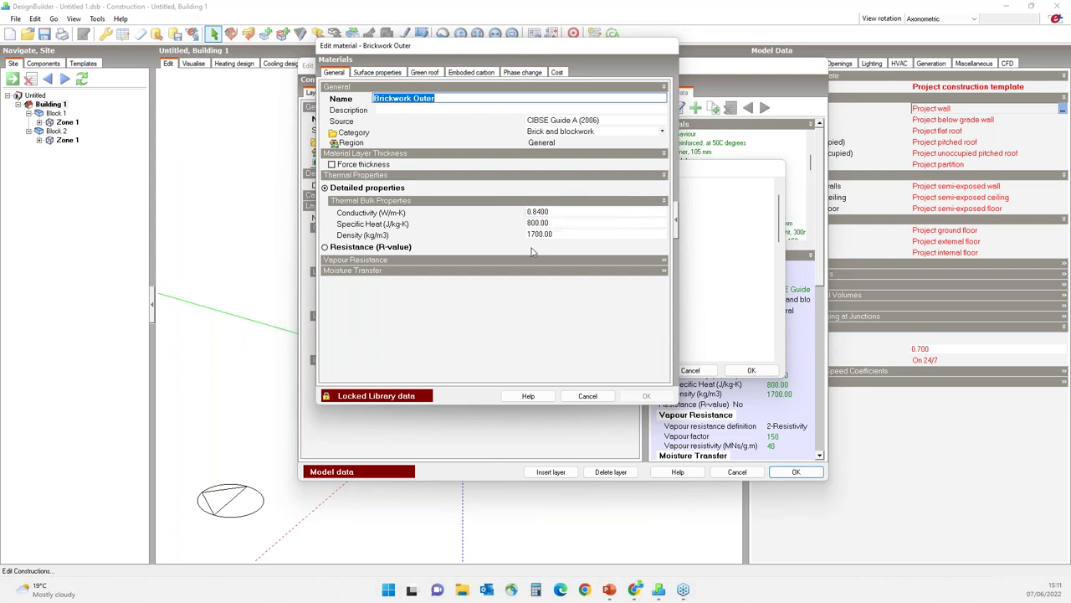
left_click(375, 73)
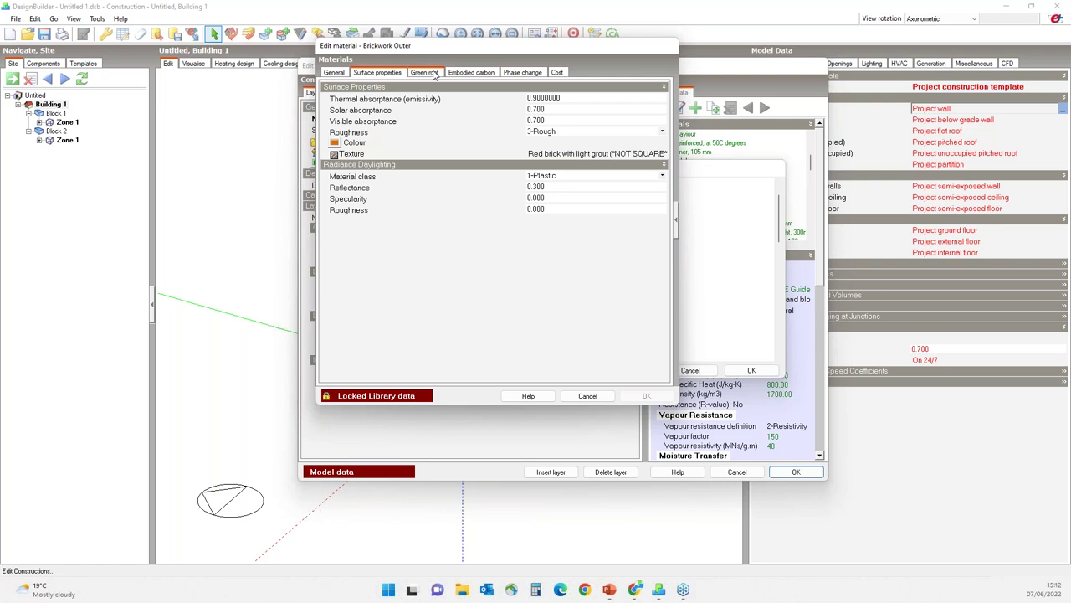
left_click(425, 72)
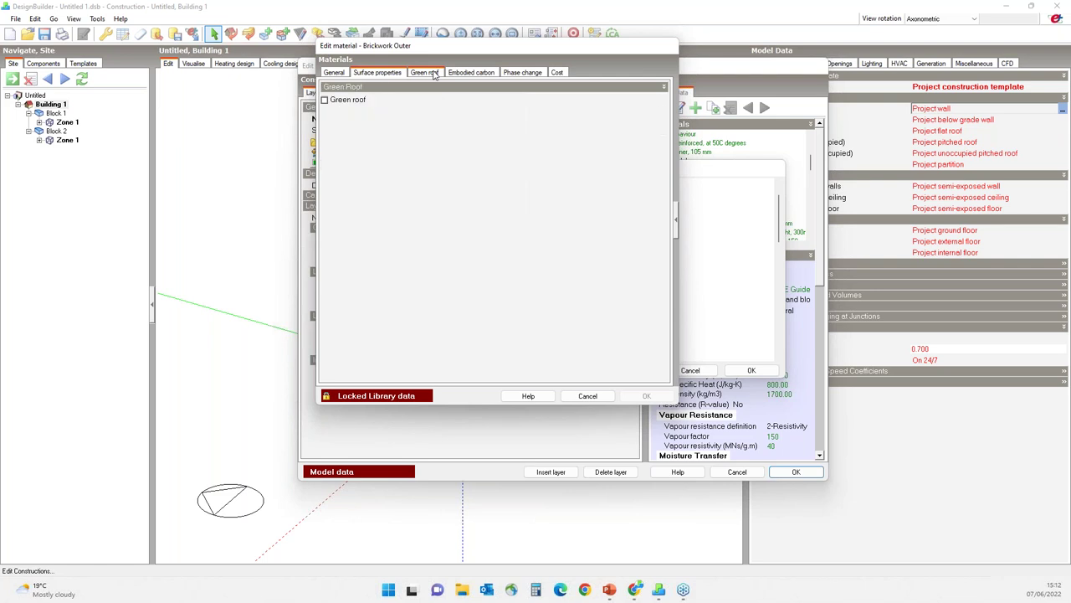
left_click(341, 101)
left_click(340, 101)
- Enable the phase change option for Brickwork Outer to inspect its temperature-enthalpy settings, and cancel out of the material data and material selection
left_click(523, 72)
left_click(381, 98)
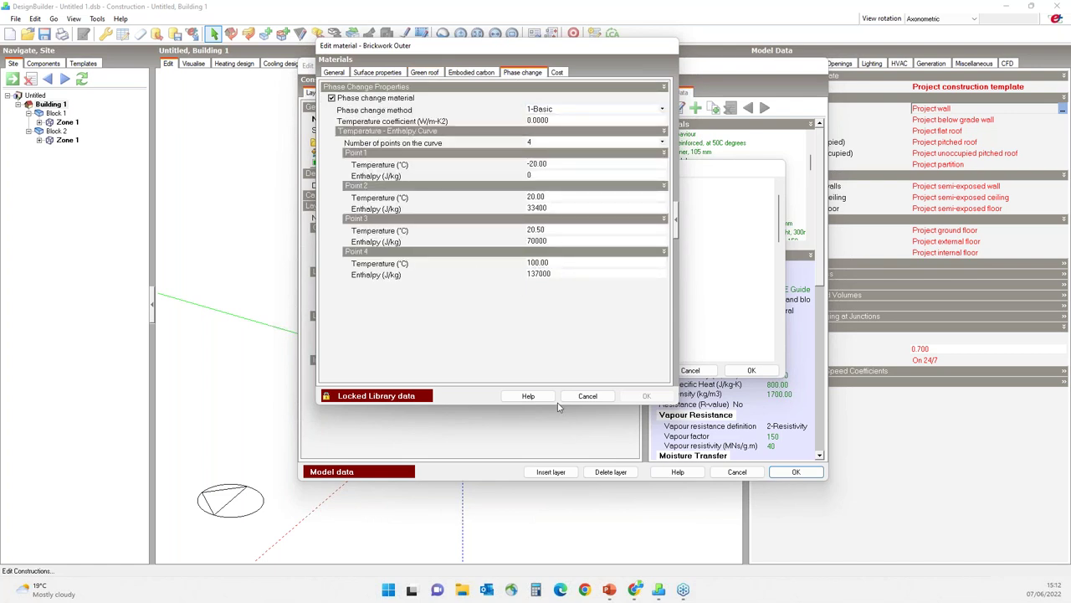
left_click(586, 396)
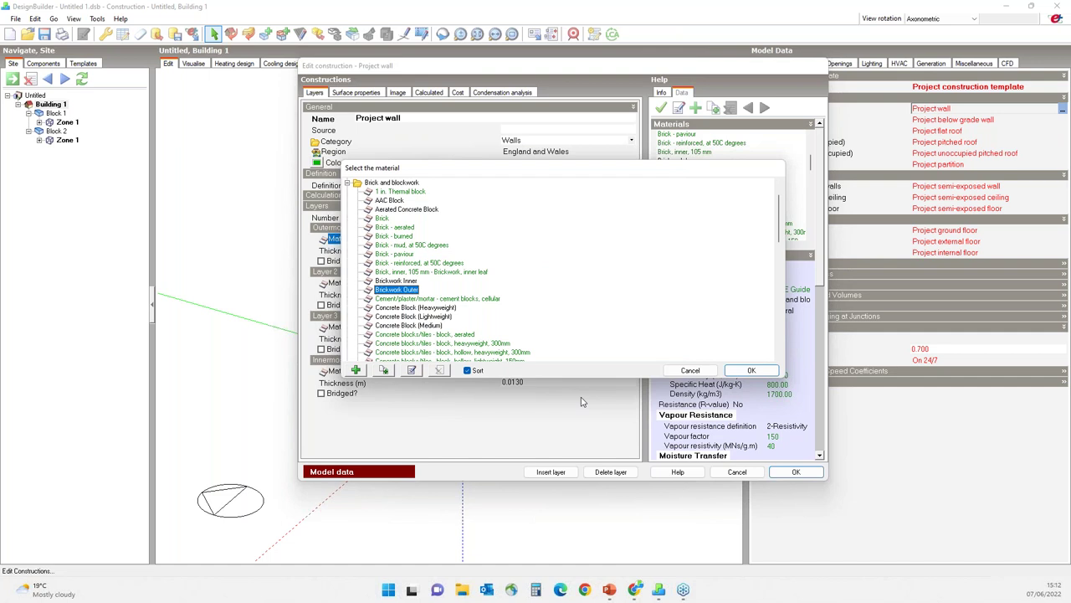
left_click(688, 371)
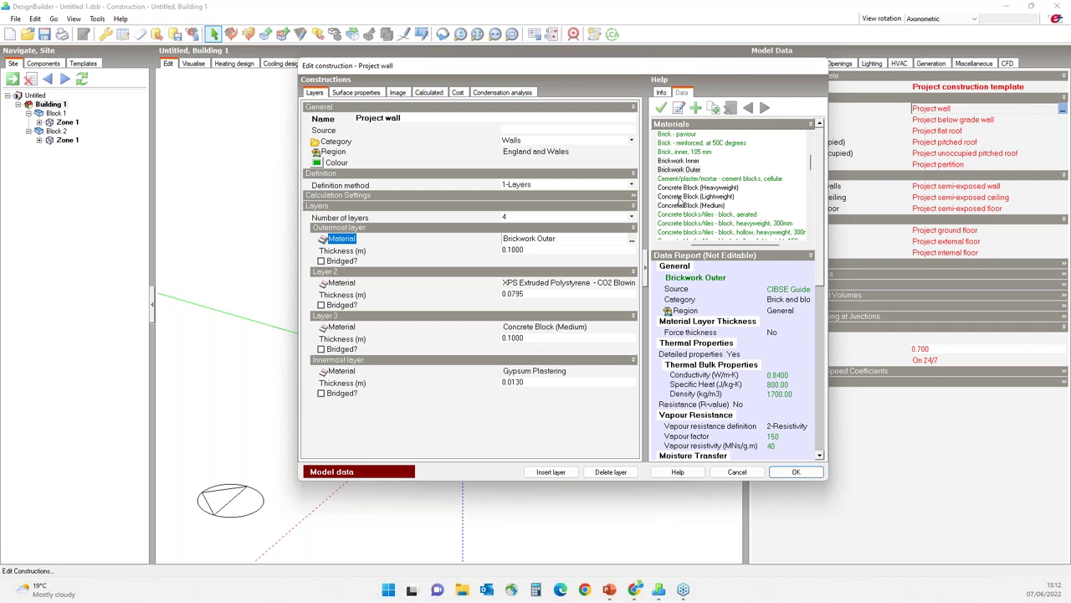
- Enable bridging on the wall's outermost layer to inspect its bridging material and percentage settings, and turn bridging off again
left_click(350, 263)
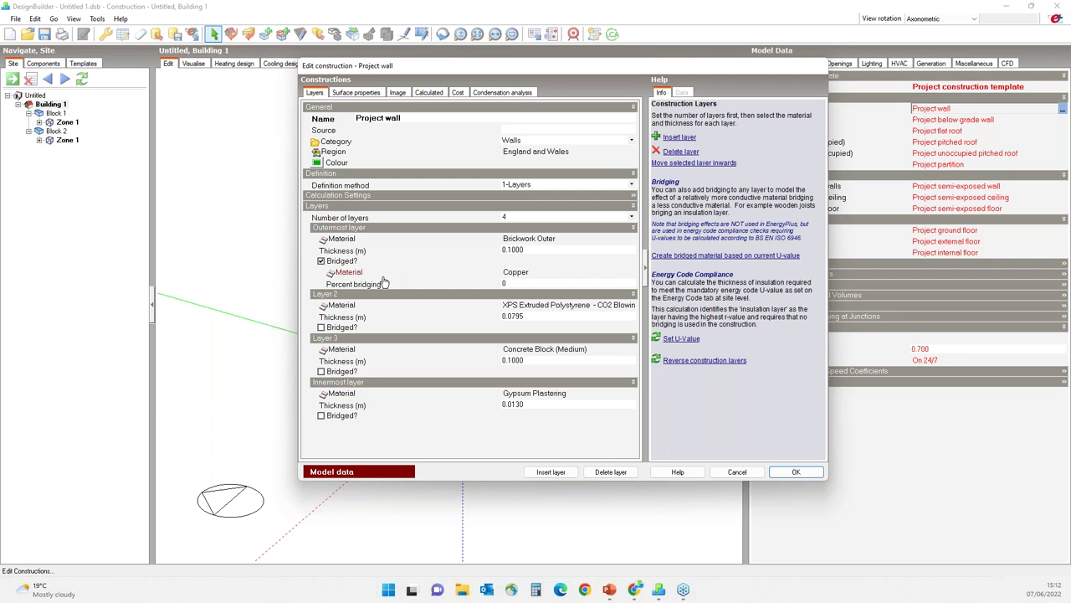
left_click(513, 284)
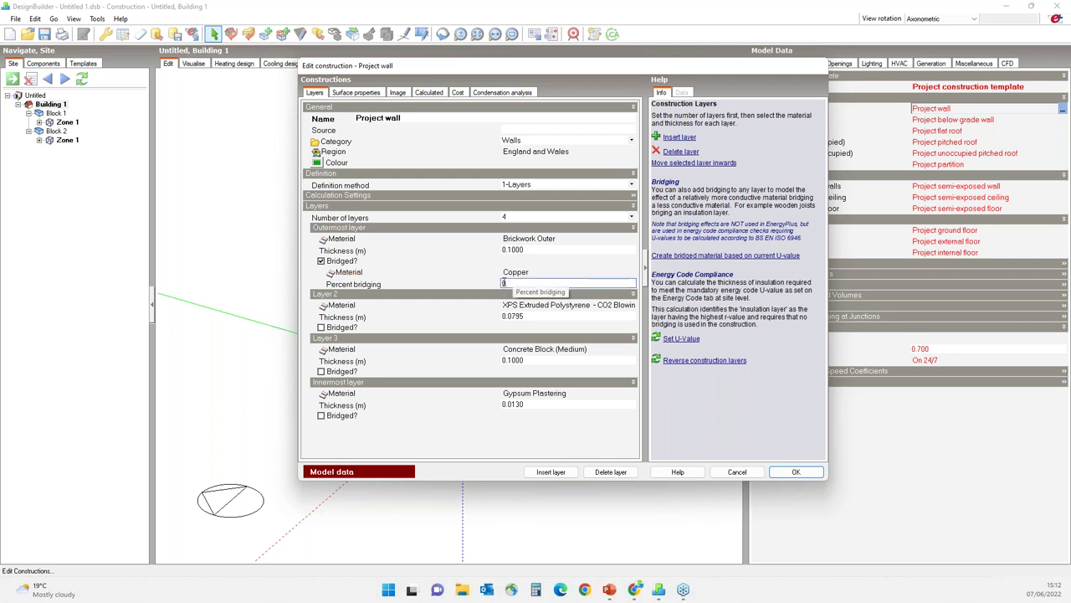
left_click(379, 268)
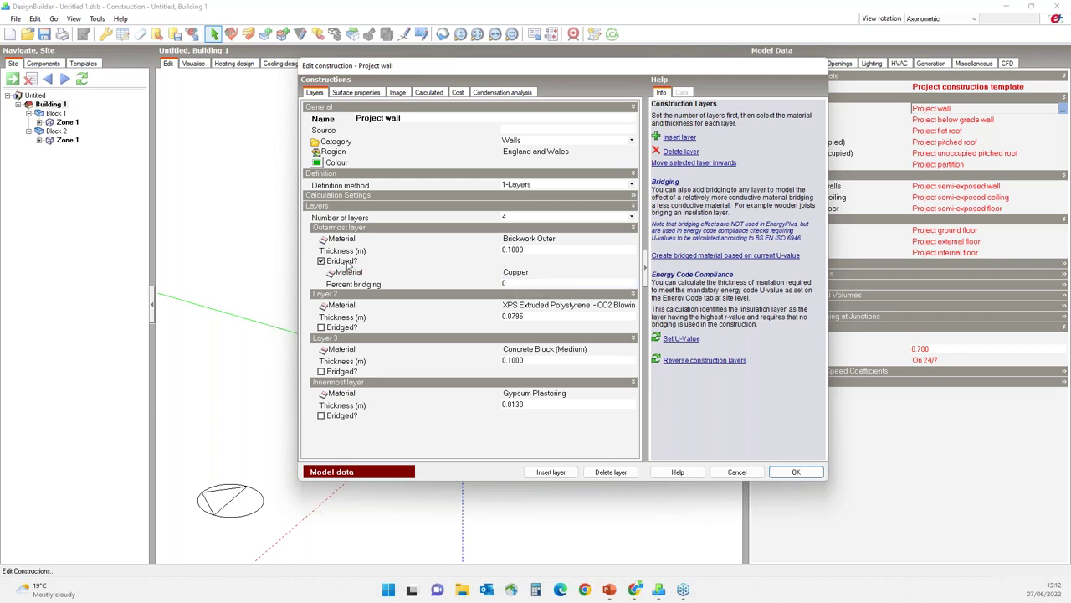
left_click(348, 265)
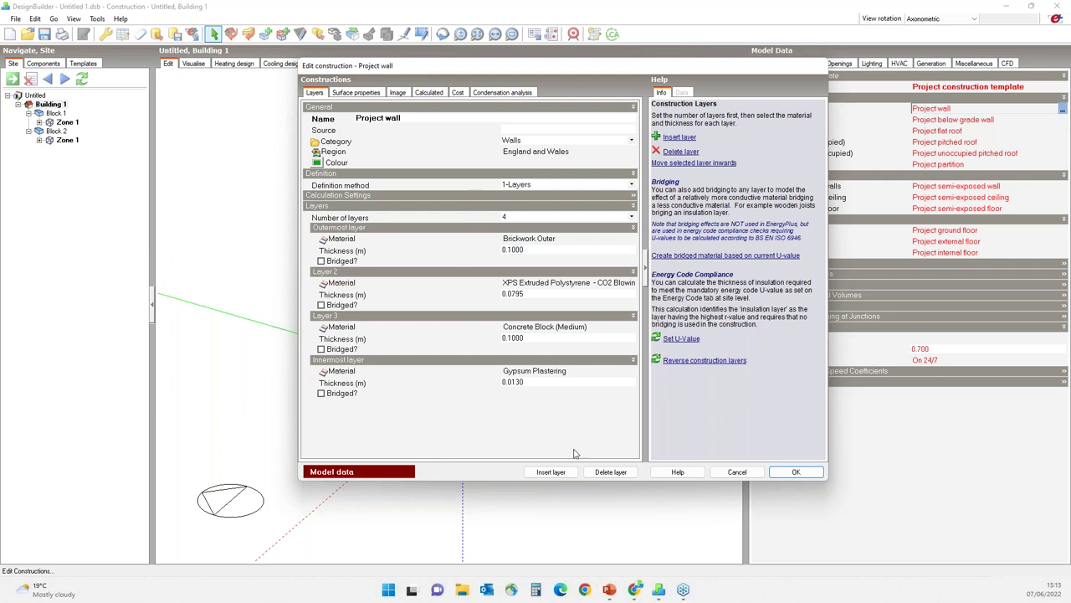
- Consult the Construction Layer Data help page, reading the method for approximating repeating bridging effects in simulations, and return to the wall construction
left_click(680, 472)
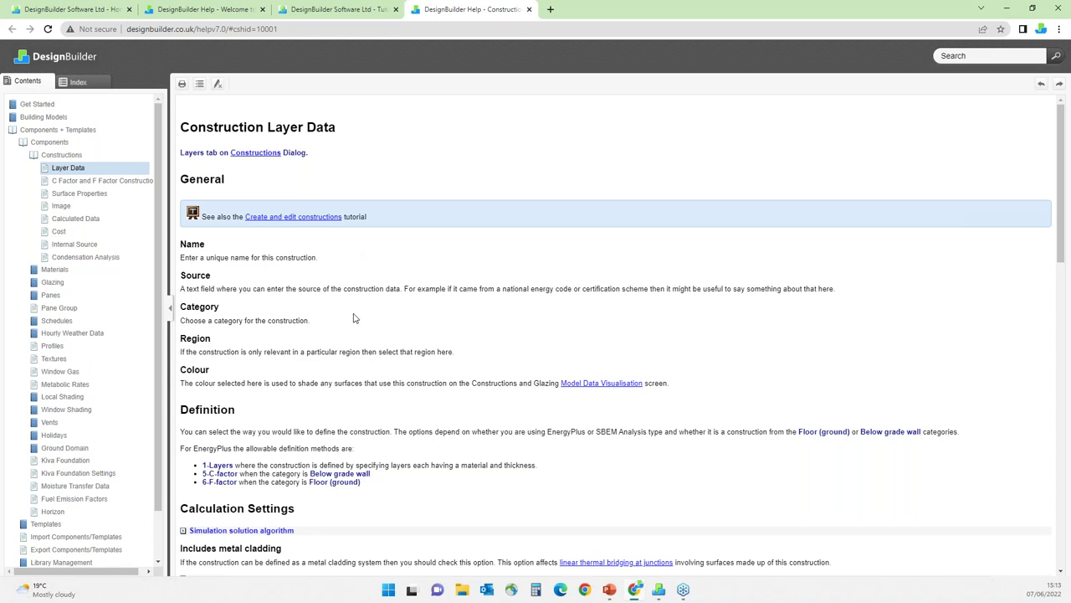
scroll(353, 318, "down", 13)
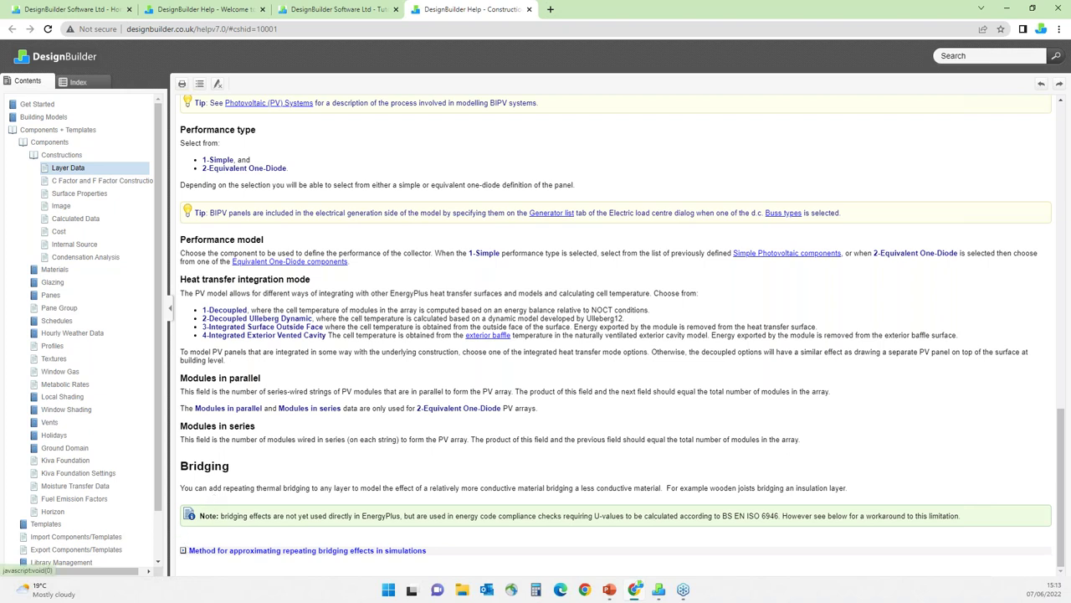
left_click(263, 550)
scroll(263, 238, "down", 4)
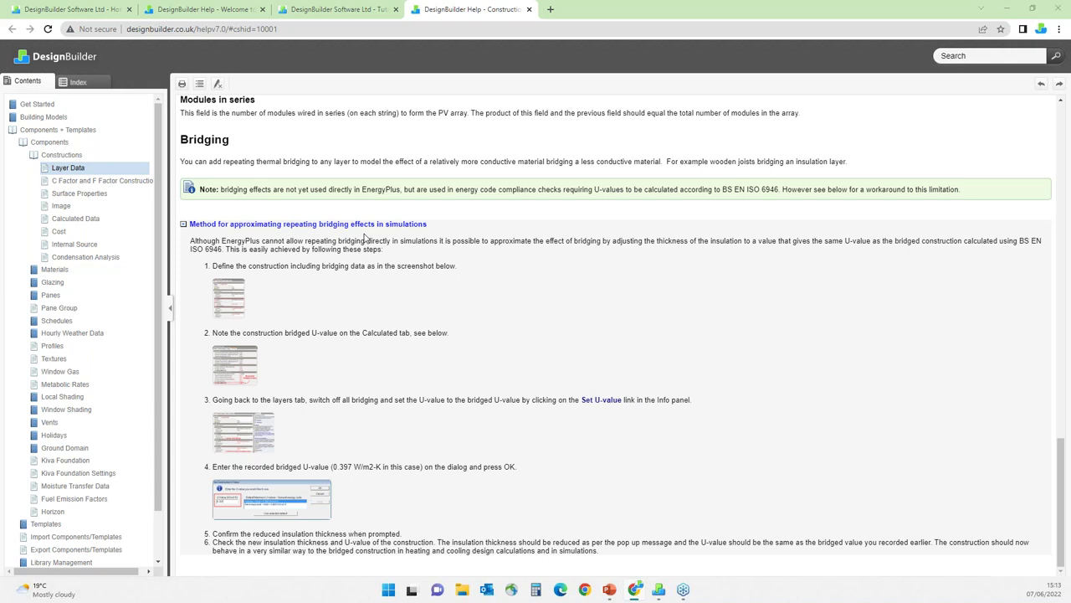
key("alt+Tab")
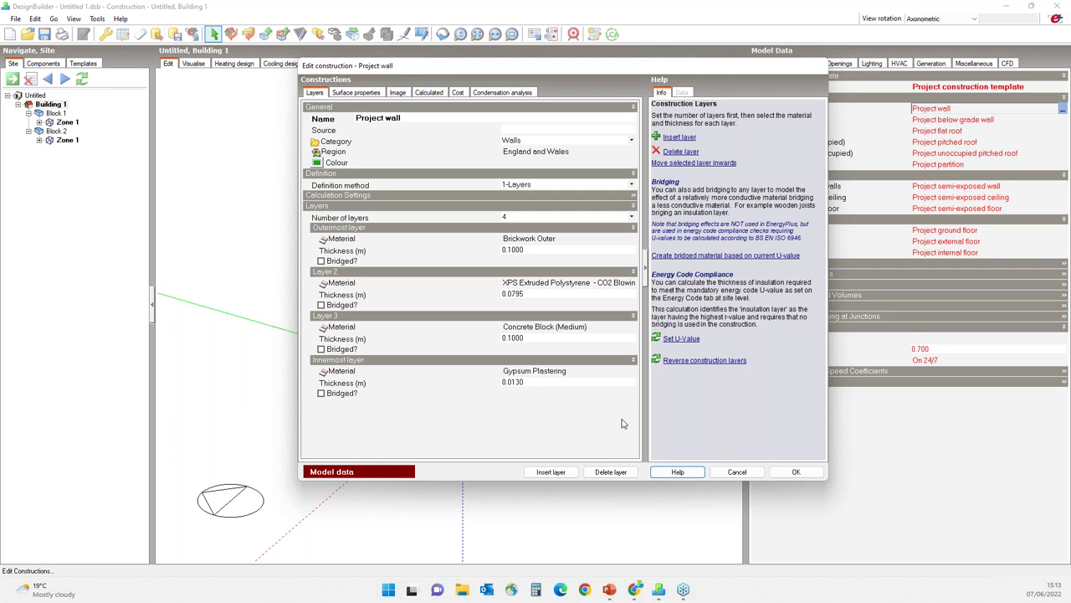
- Review Project wall's calculated heat transmission data and its condensation analysis report with the Glaser diagram
left_click(427, 93)
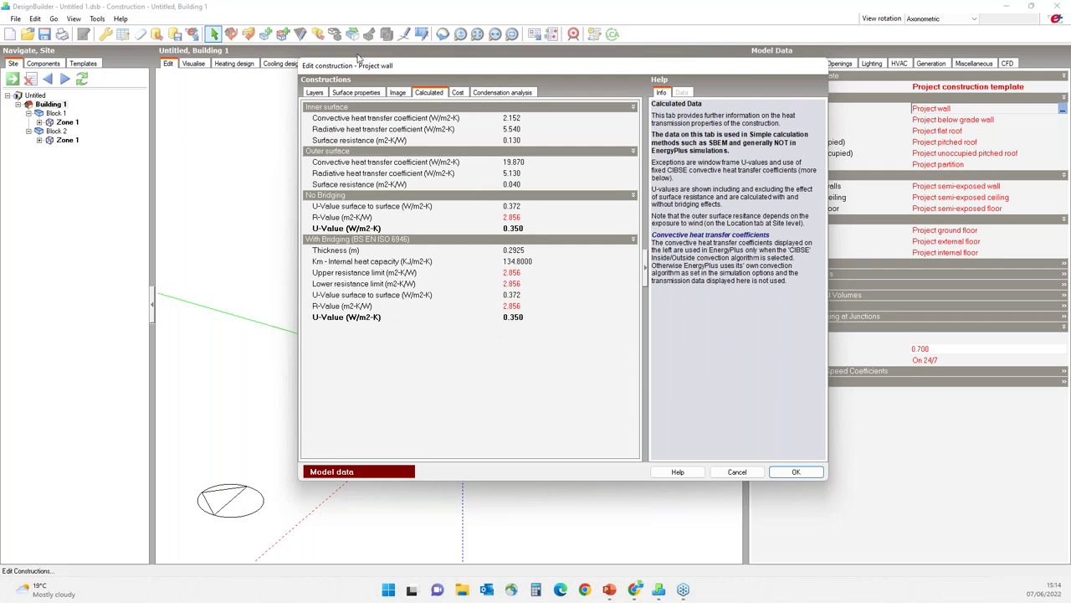
left_click(502, 93)
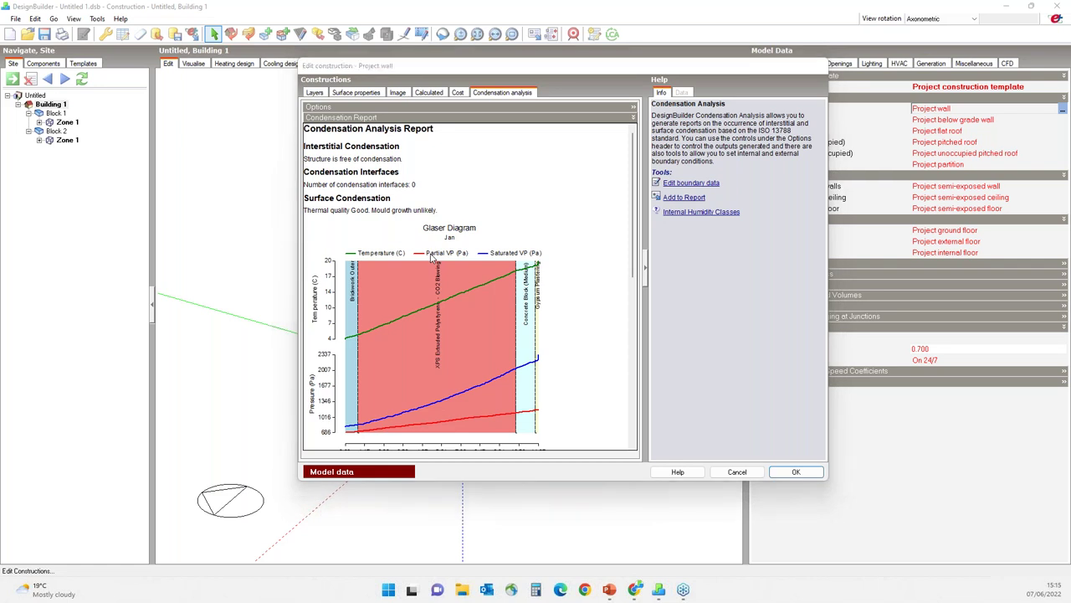
- Switch to the browser and open the support Knowledgebase from the DesignBuilder website's home page
key("alt+Tab")
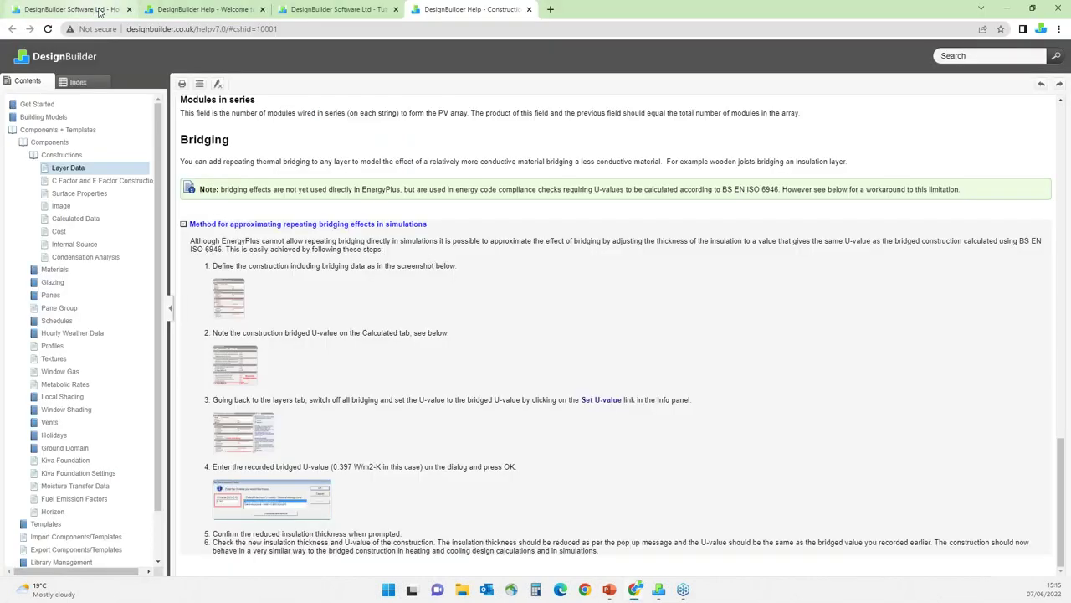
left_click(97, 10)
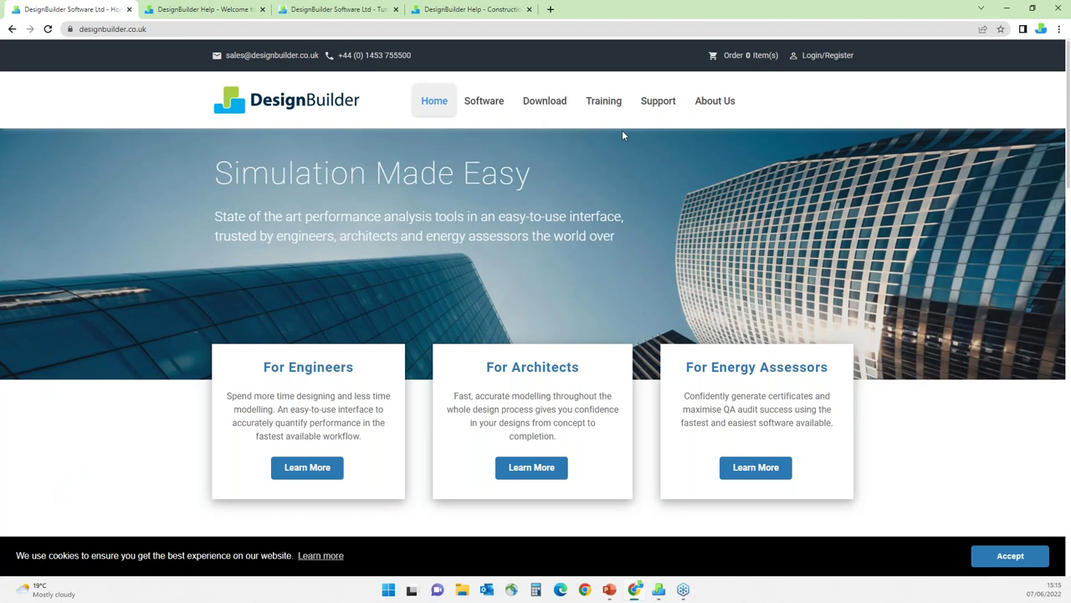
mouse_move(589, 110)
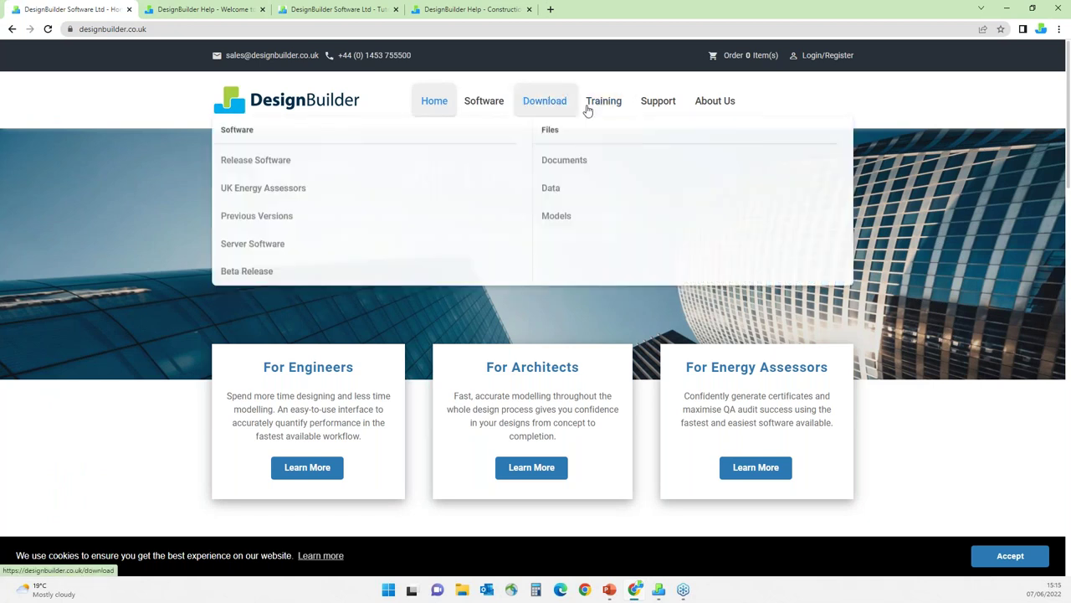
mouse_move(653, 109)
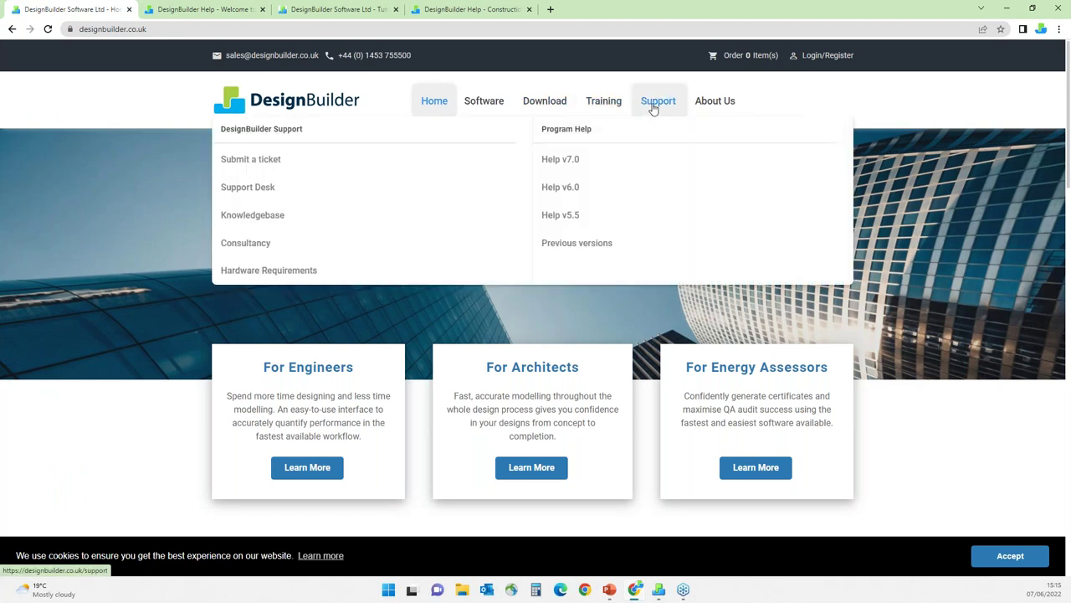
left_click(279, 216)
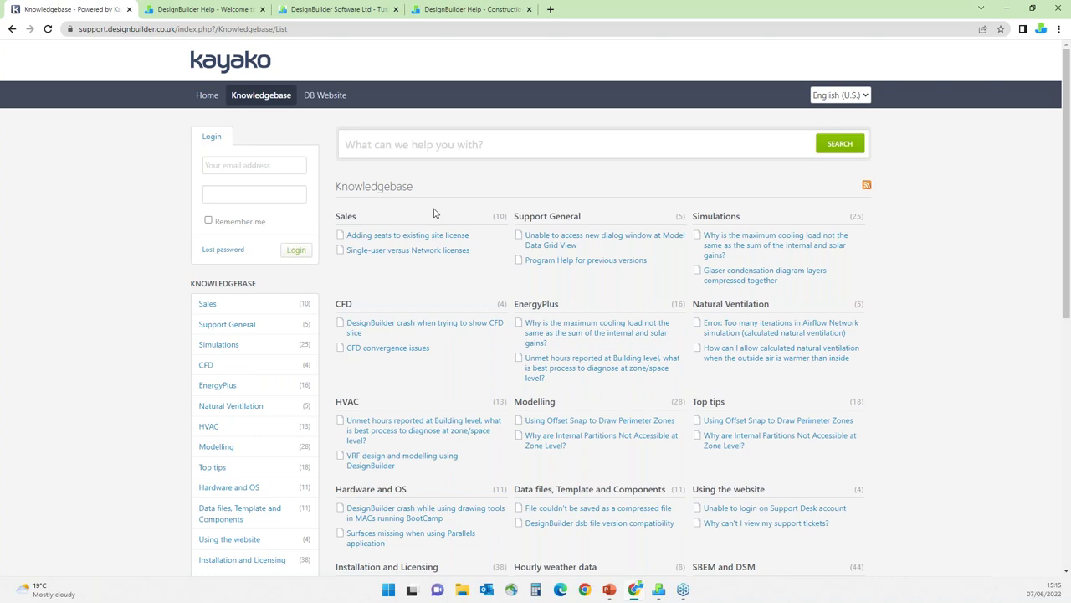
- Search the Knowledgebase for "condensation"
left_click(443, 145)
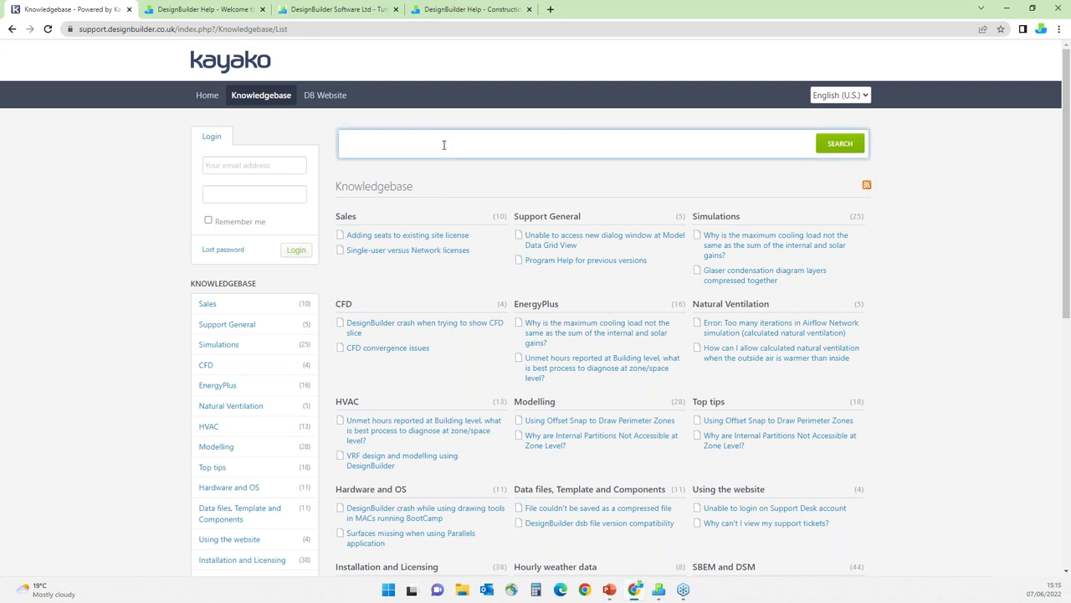
type("con")
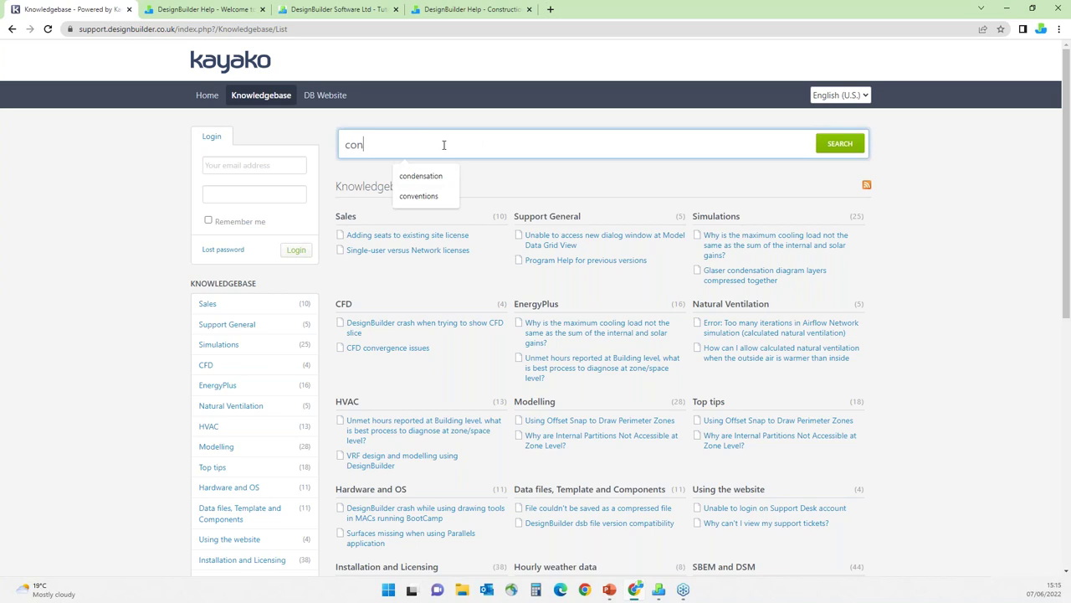
type("densation")
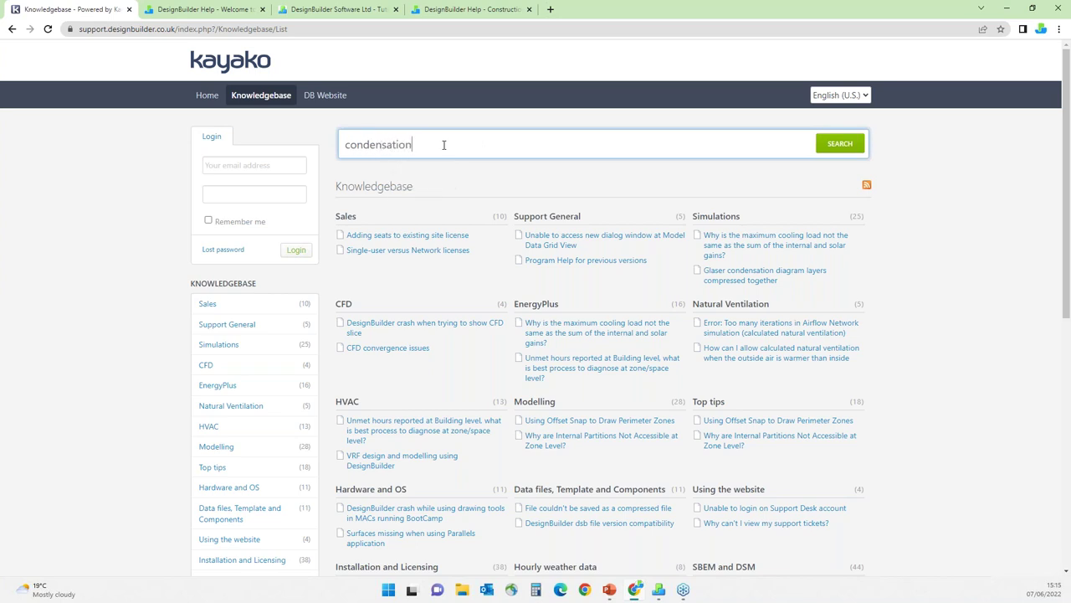
key("Return")
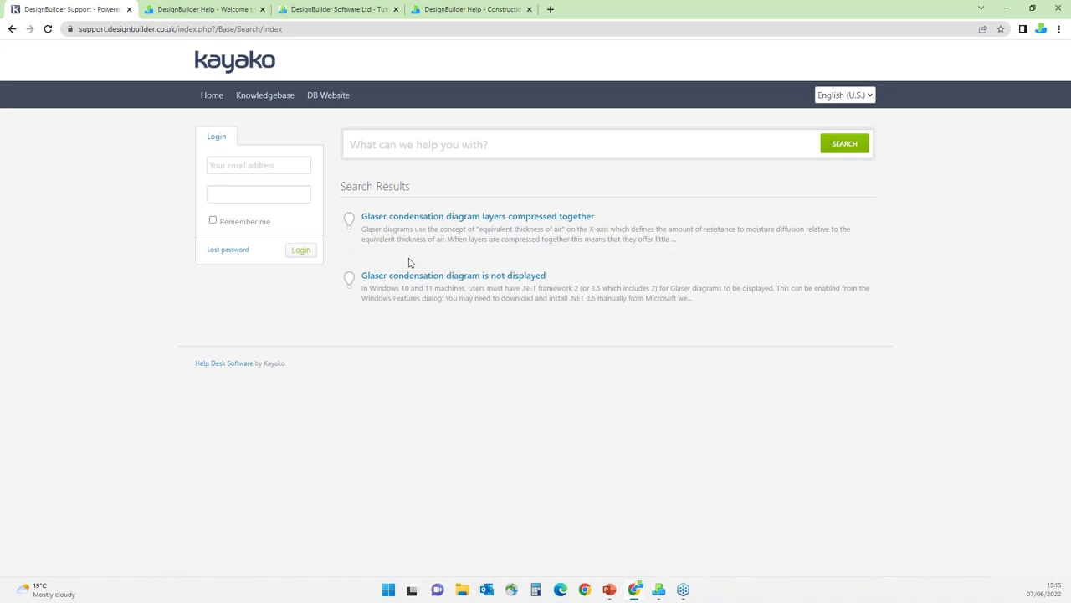
- Read the article "Glaser condensation diagram is not displayed", including its Windows Features instructions, and return to the support site's home page
left_click(521, 281)
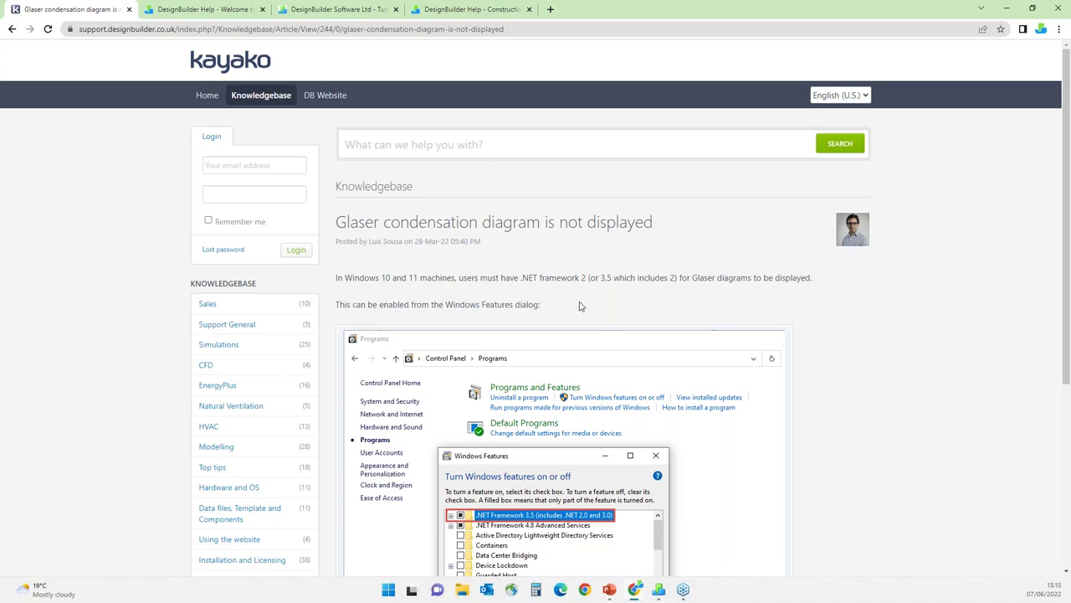
scroll(563, 305, "down", 1)
scroll(564, 305, "down", 4)
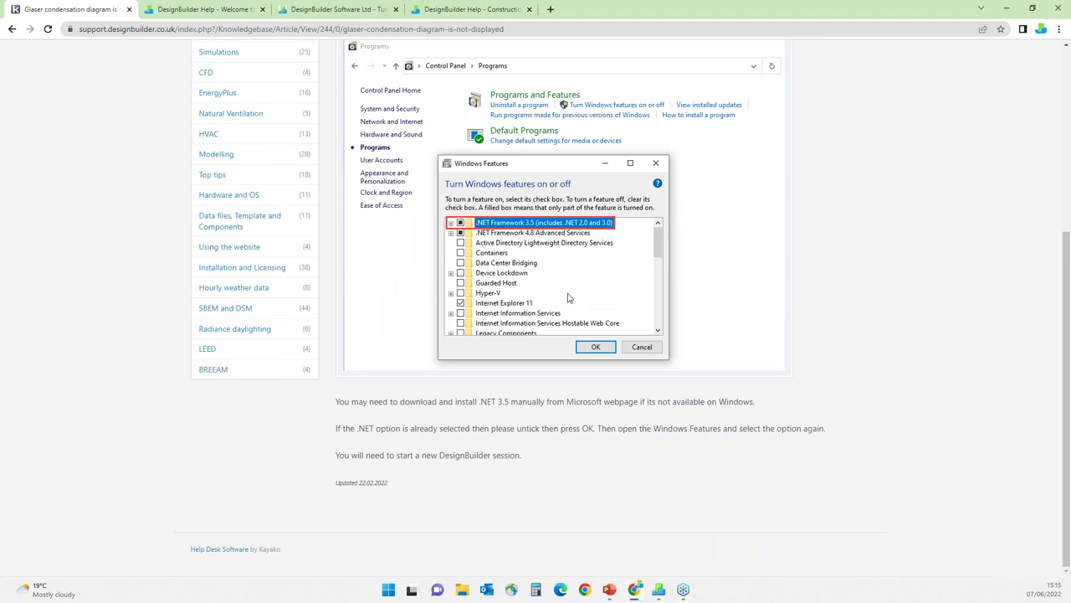
scroll(569, 297, "up", 1)
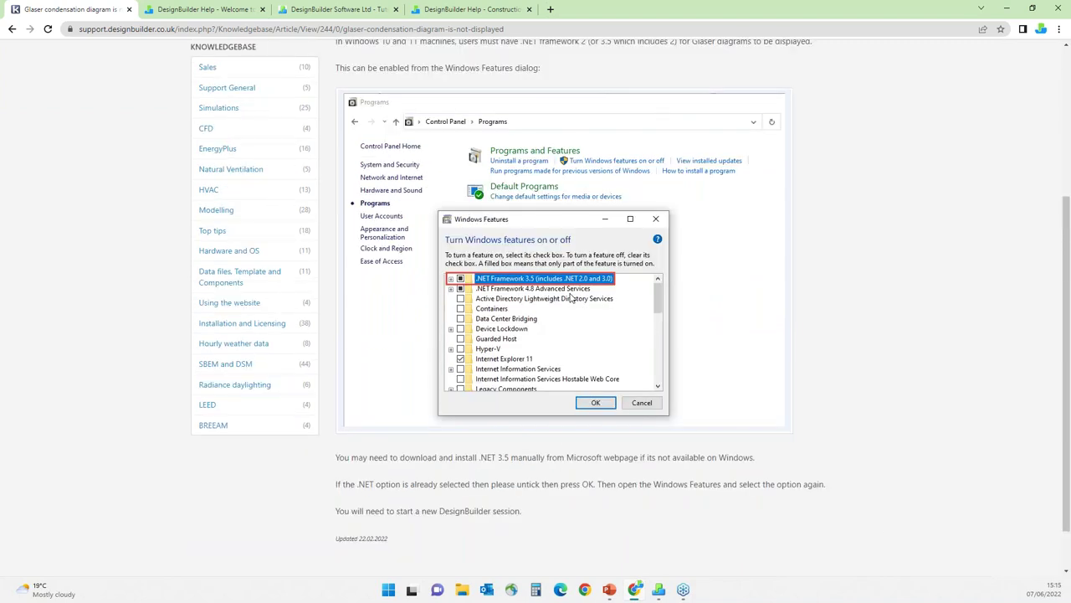
scroll(569, 297, "up", 3)
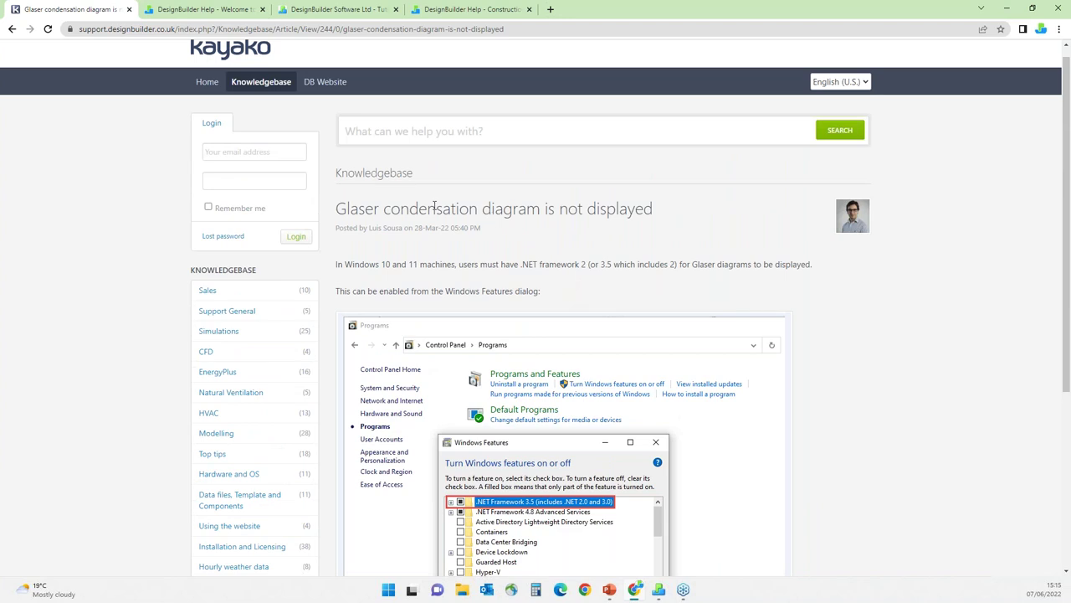
left_click(206, 82)
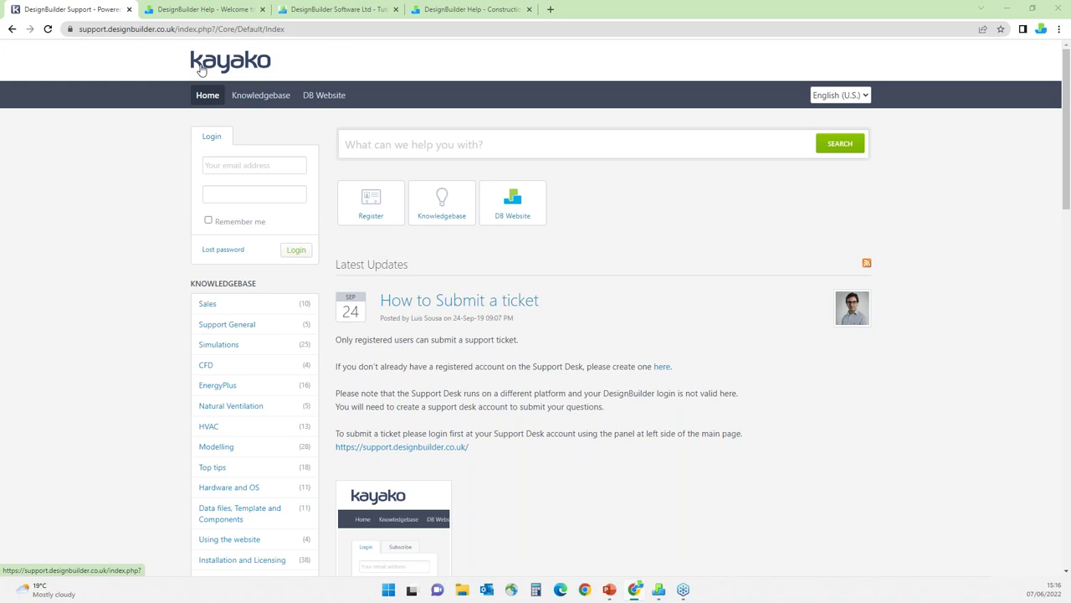
- Switch back to DesignBuilder and close the Project wall construction without saving changes
key("alt+Tab")
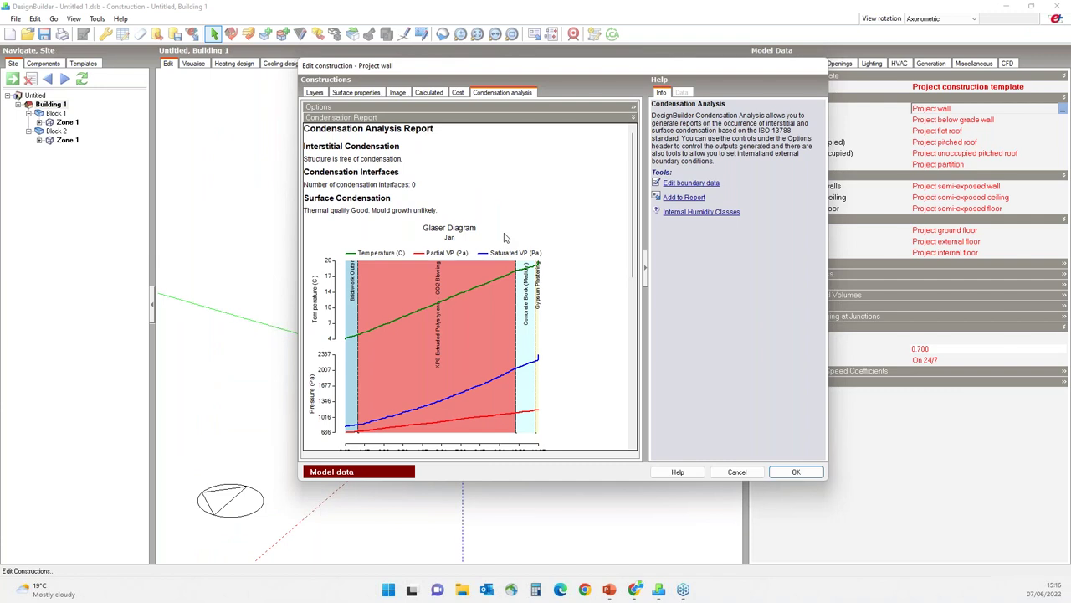
left_click(725, 472)
left_click(663, 390)
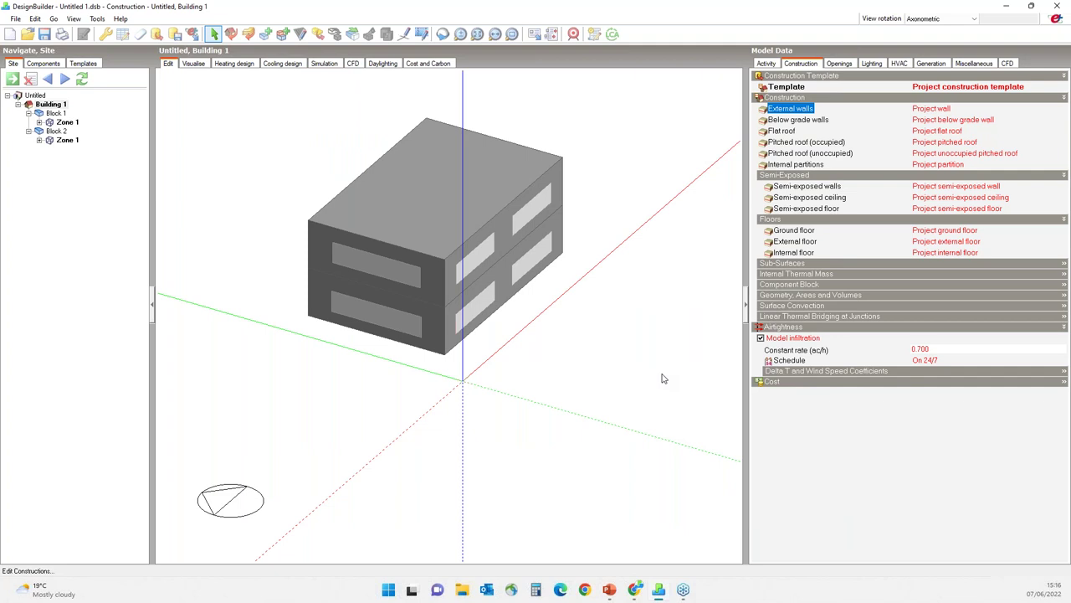
- Turn on Use Psi Values under Linear Thermal Bridging at Junctions and review the junction values involving metal cladding
left_click(787, 315)
left_click(780, 329)
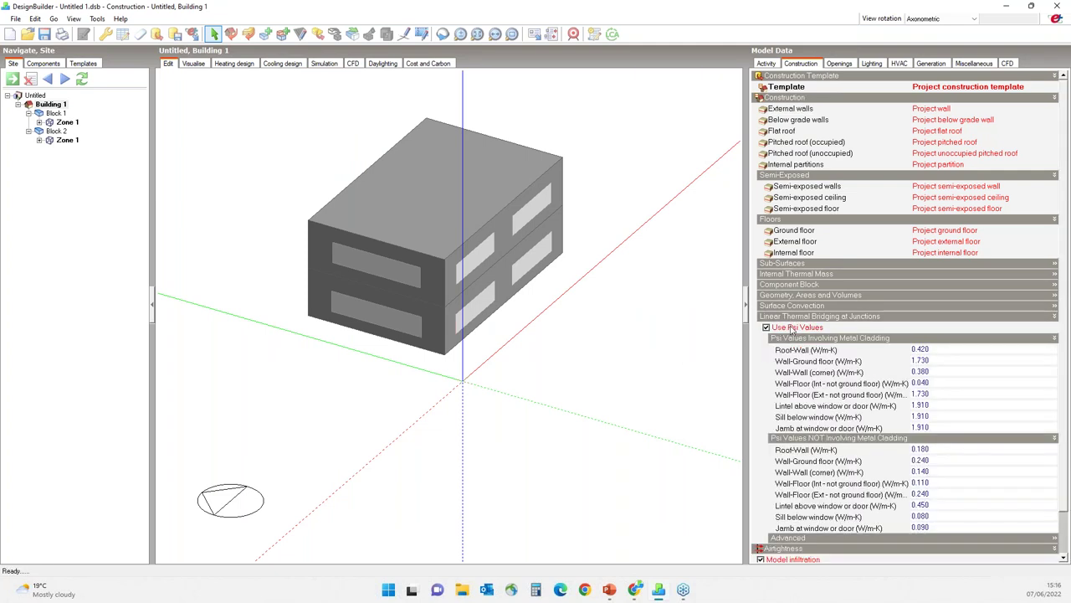
left_click(840, 363)
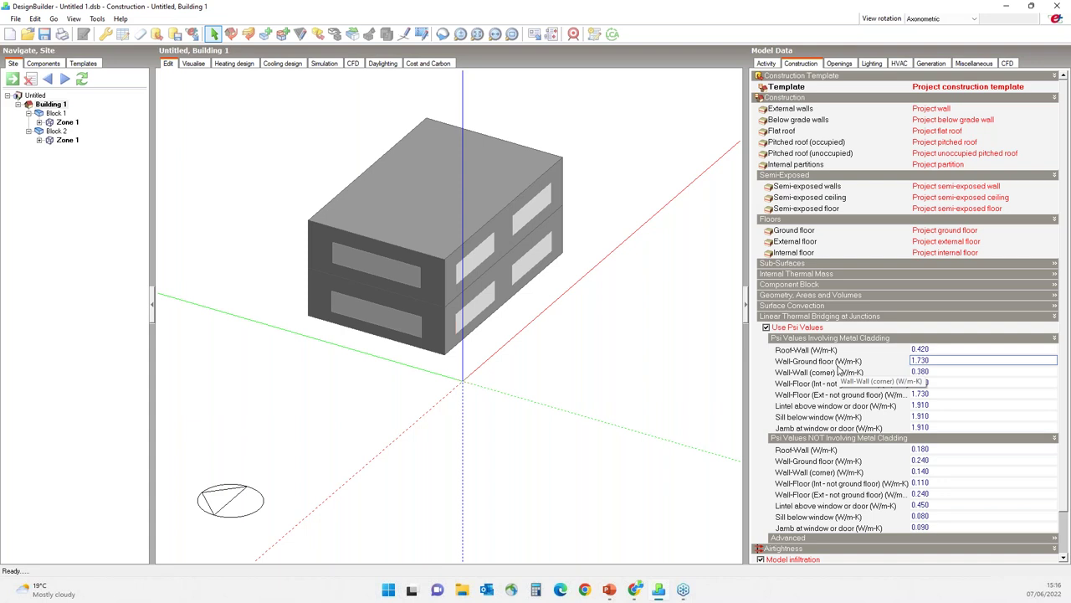
key("Down")
key("Down")
key("Down")
key("Down")
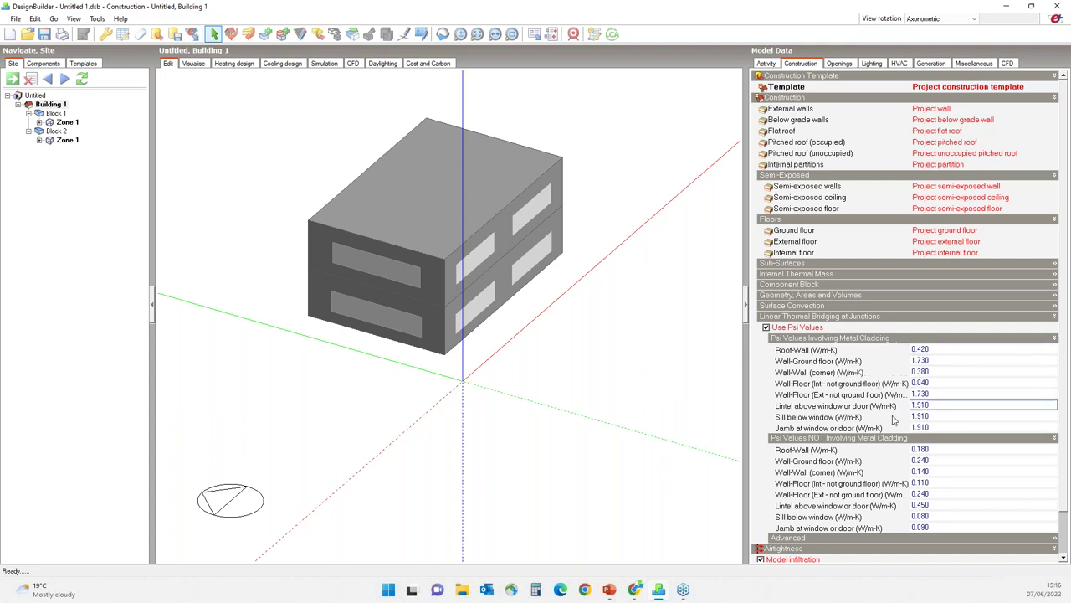
- Turn off Use Psi Values and collapse the Linear Thermal Bridging at Junctions section
left_click(877, 376)
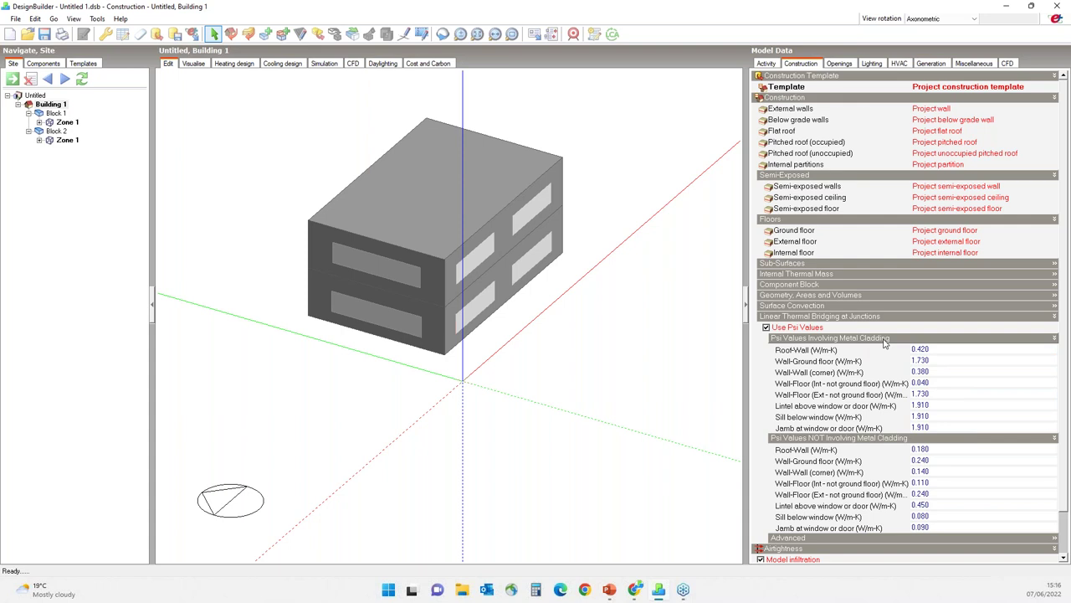
left_click(904, 472)
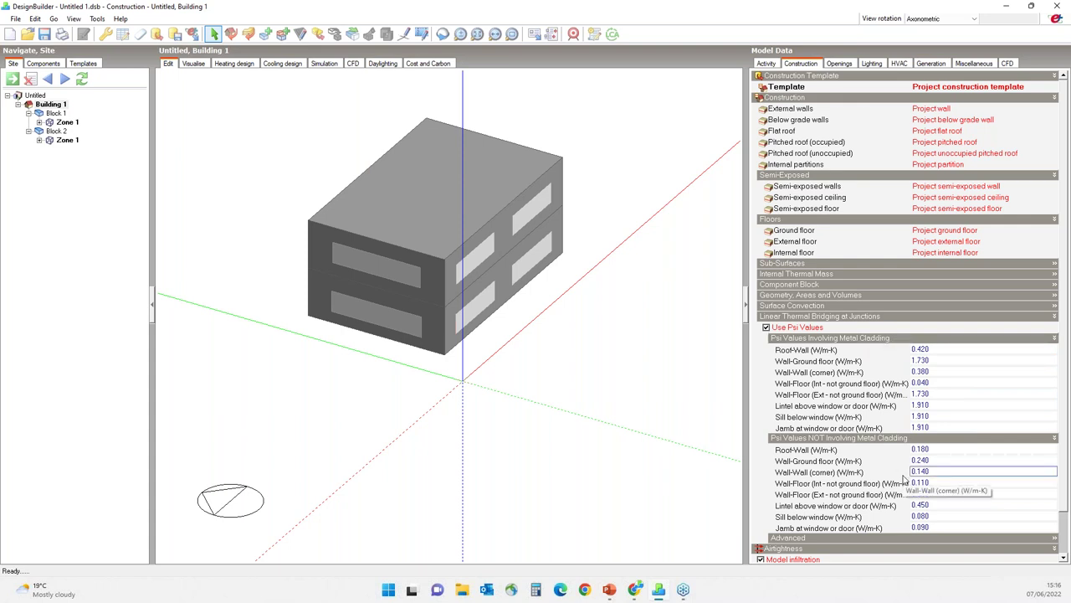
left_click(766, 327)
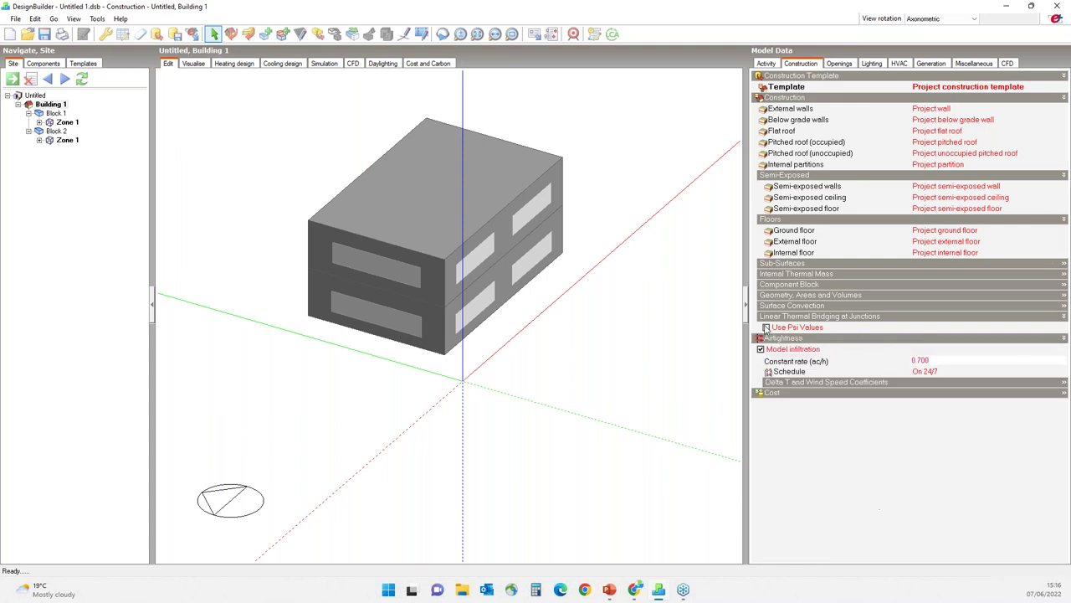
left_click(768, 318)
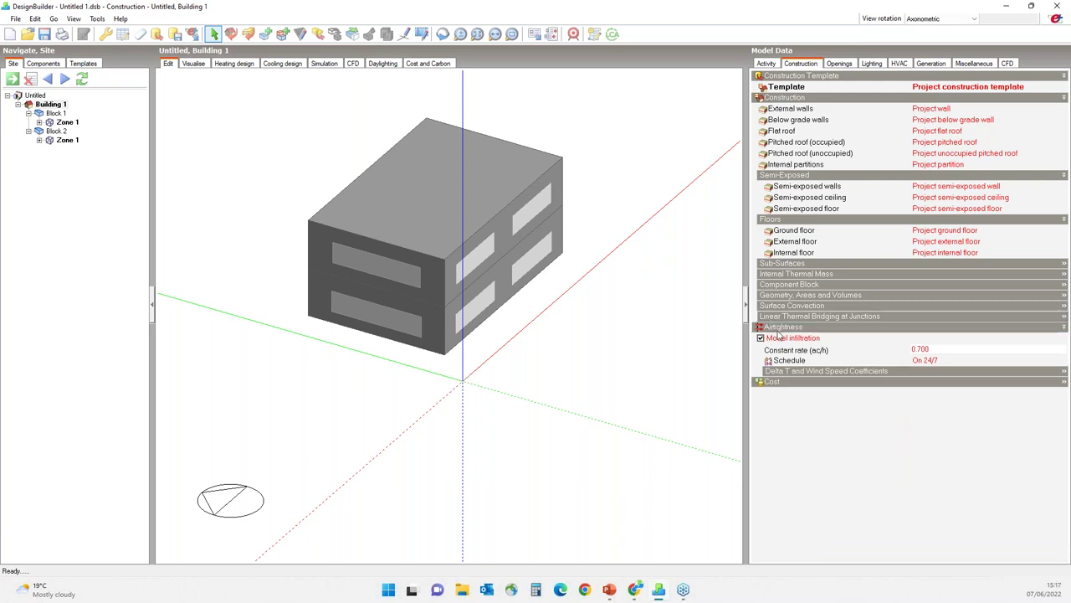
- Examine the building's external window dimensions in the Openings data, including the layout type, window to wall percentage and window height
left_click(844, 66)
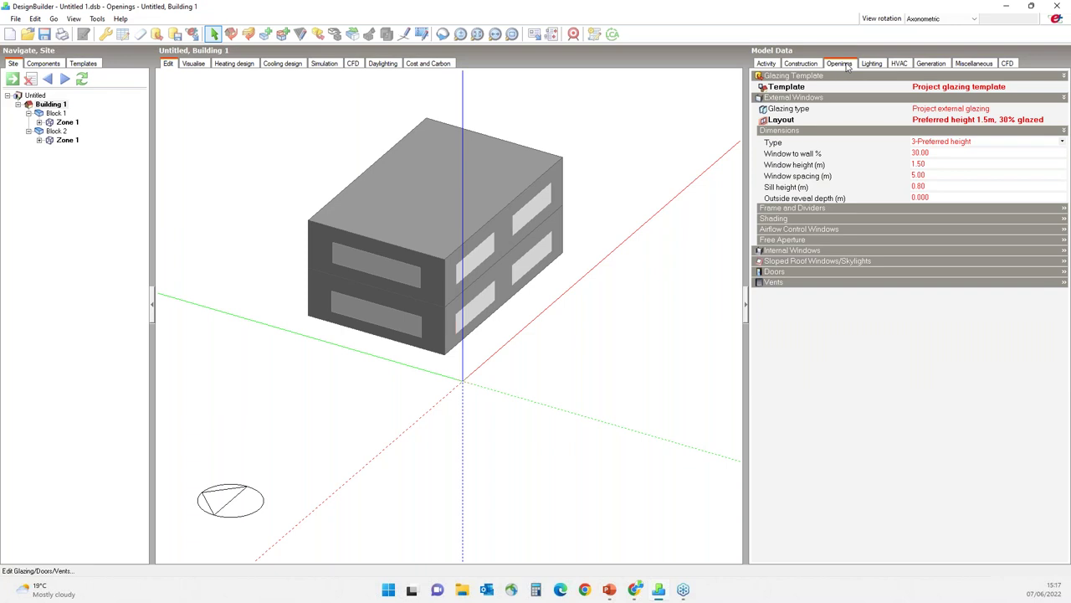
left_click(911, 144)
left_click(924, 152)
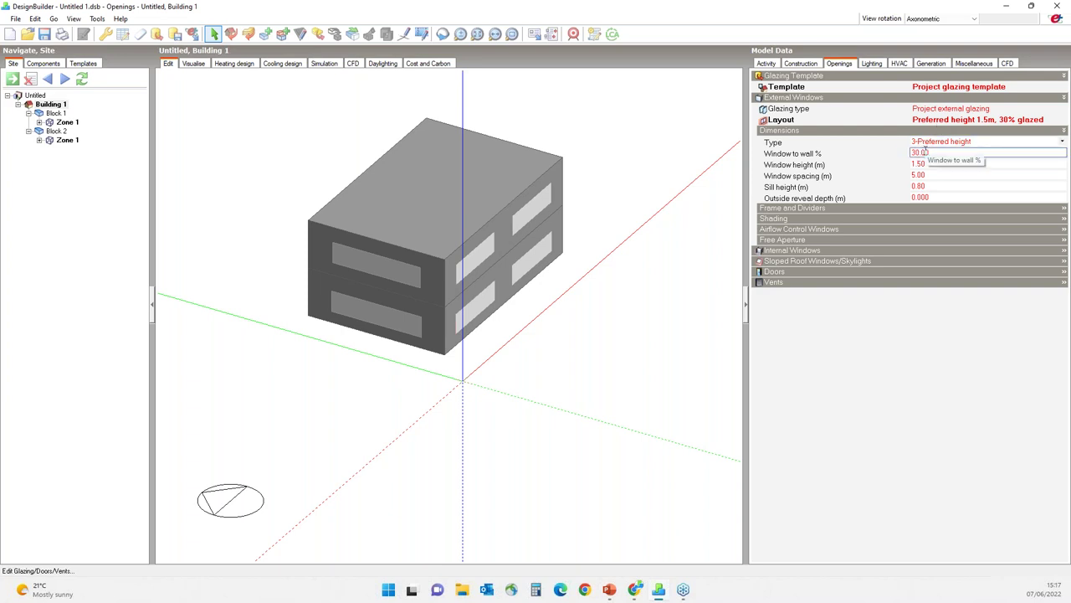
left_click(928, 164)
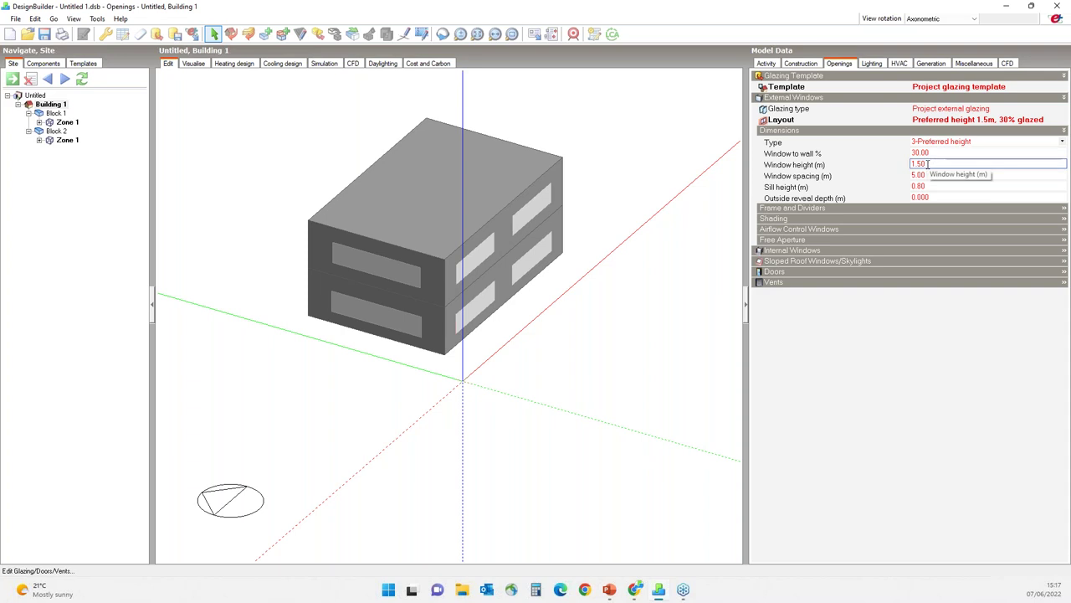
- Set the glazing type of Block 1's 0° wall to 5-Fill surface (100%) and return to Building 1
left_click(578, 221)
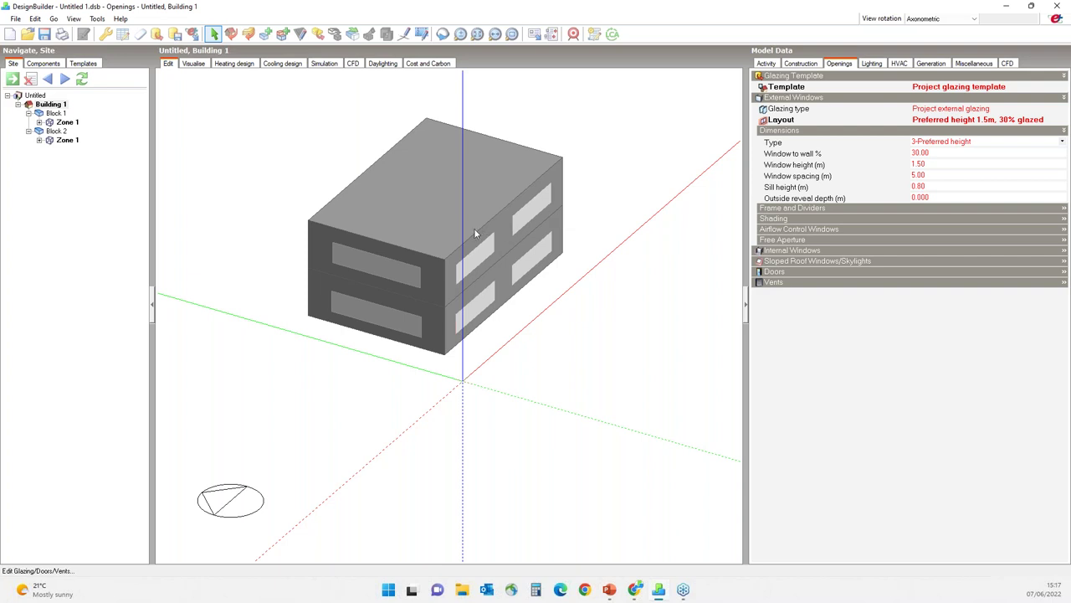
middle_click_drag(449, 242, 365, 306)
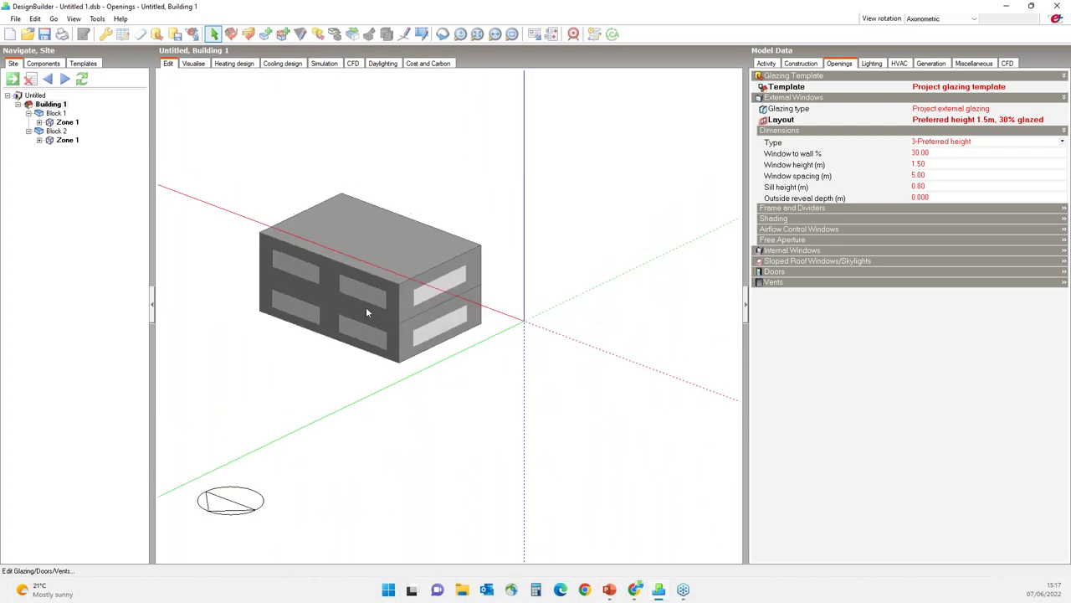
middle_click_drag(272, 319, 359, 354)
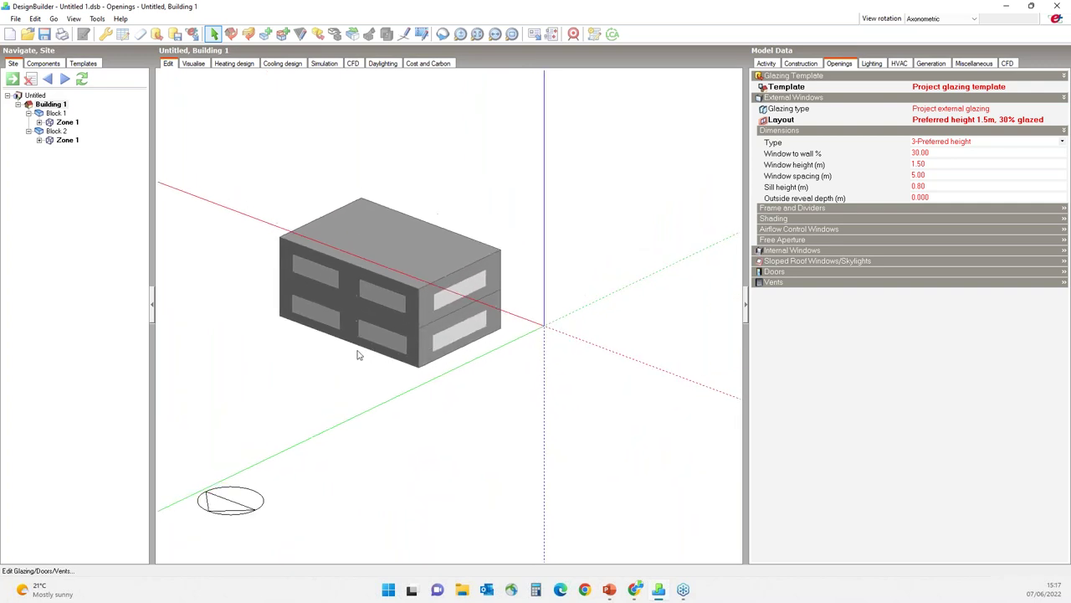
double_click(374, 333)
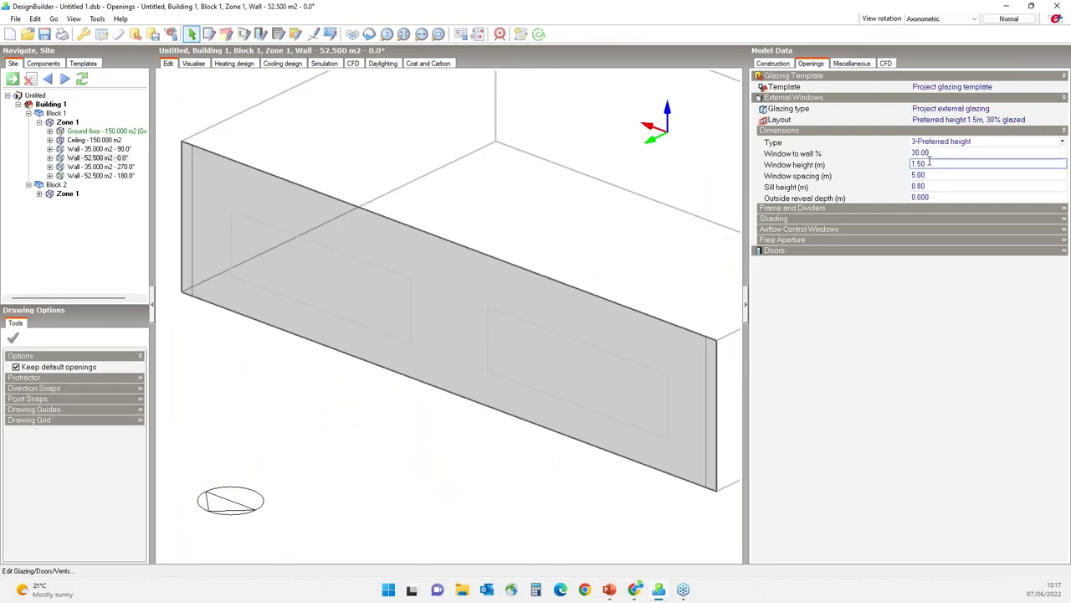
left_click(931, 142)
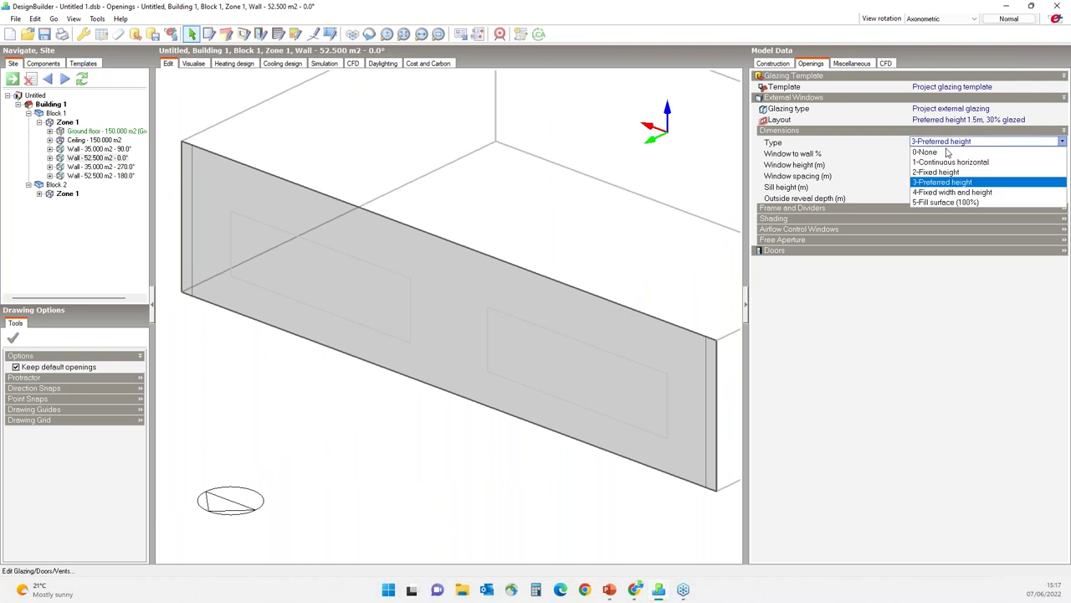
left_click(958, 202)
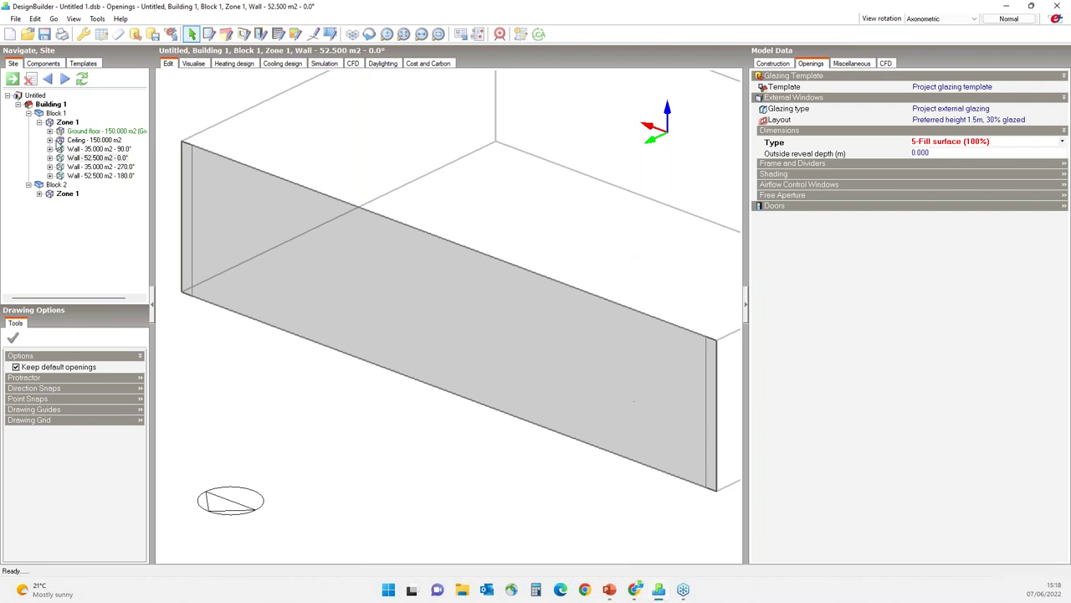
left_click(50, 104)
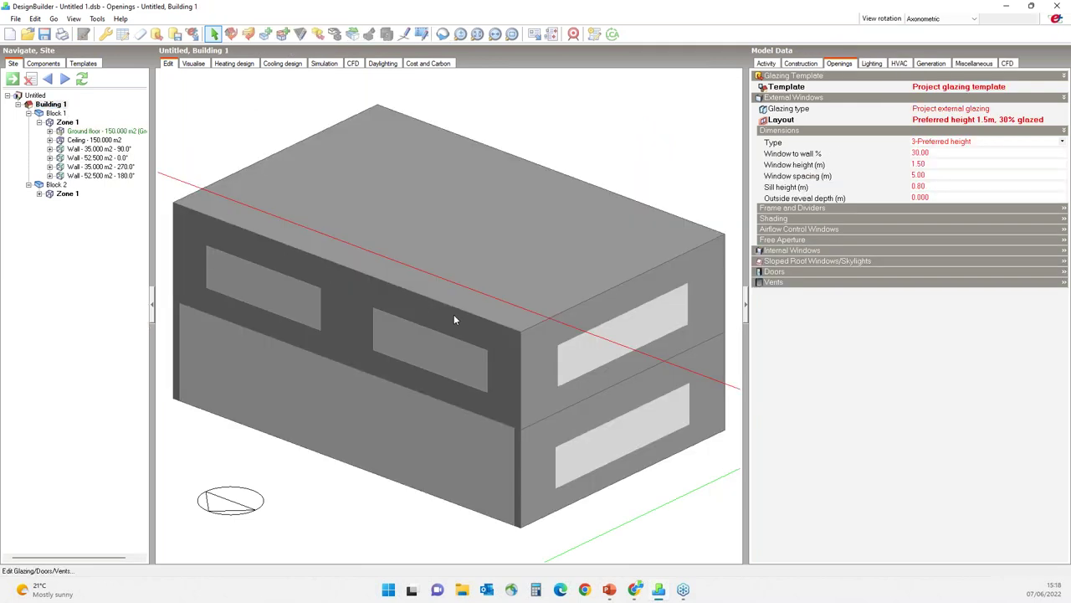
- Delete both ground-floor windows from the 180° wall of Block 1
middle_click_drag(454, 313, 517, 325)
scroll(517, 325, "down", 1)
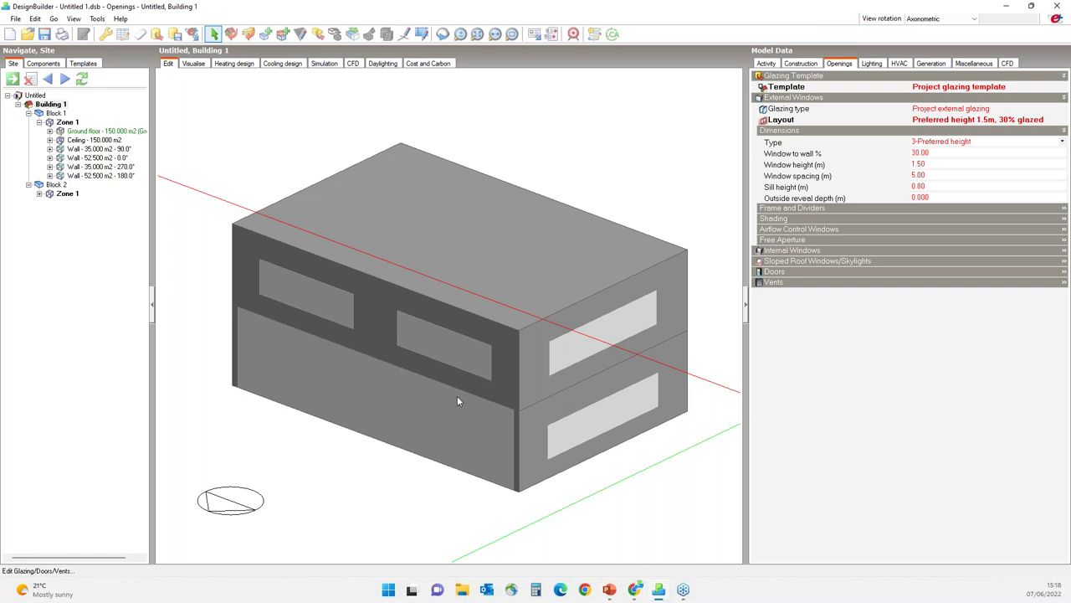
middle_click_drag(544, 391, 218, 318)
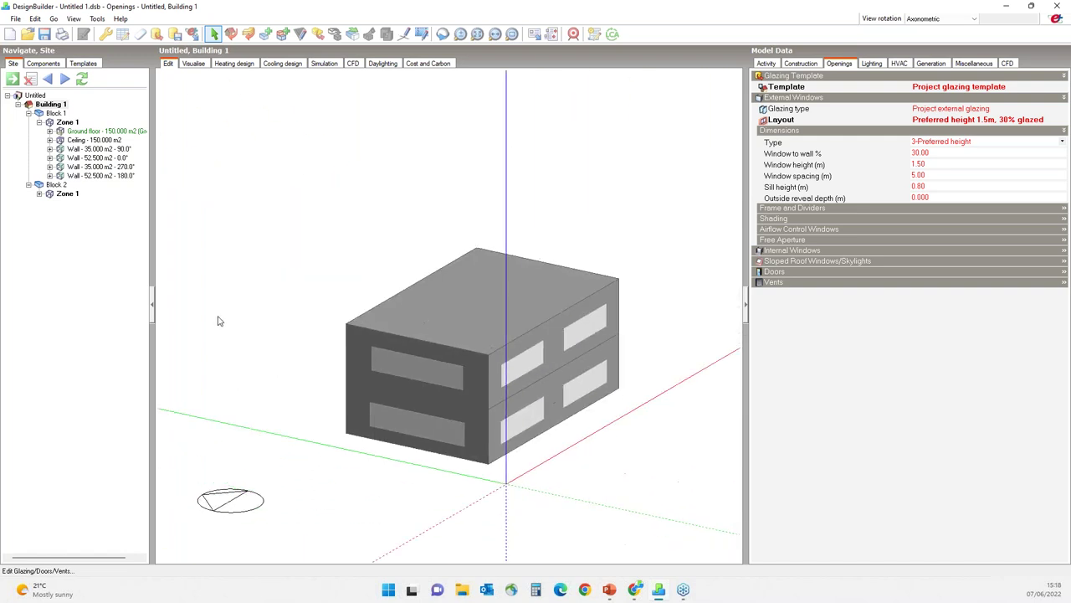
scroll(217, 318, "down", 2)
scroll(458, 406, "up", 3)
left_click(459, 409)
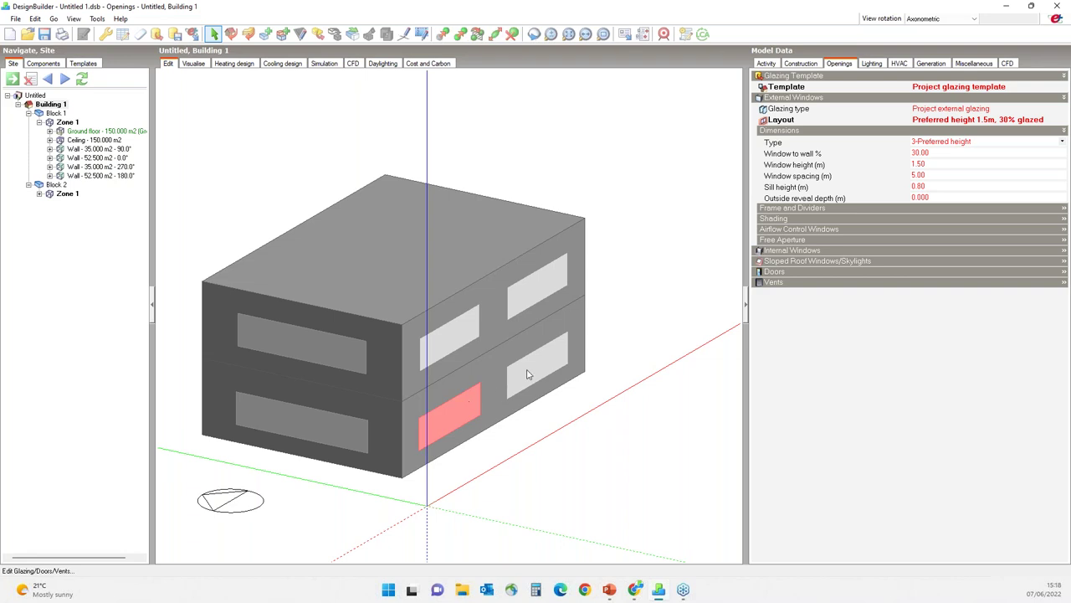
left_click(527, 368, "ctrl")
left_click(511, 33)
left_click(477, 327)
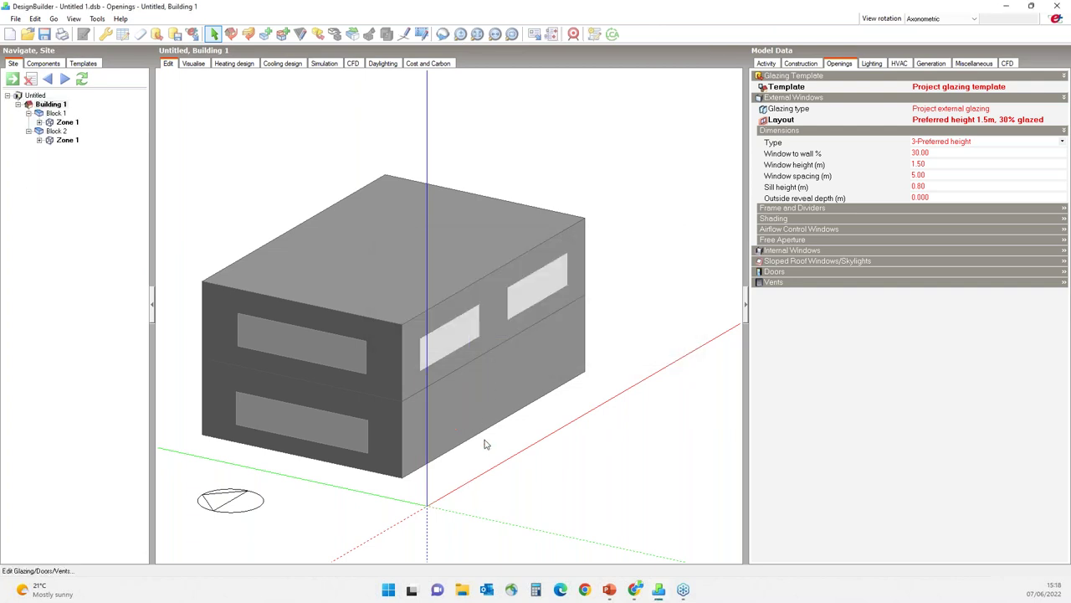
- Open Block 1's 180° wall and draw a rectangular window 3 m long and 1.5 m high near its closest end
double_click(483, 405)
double_click(532, 388)
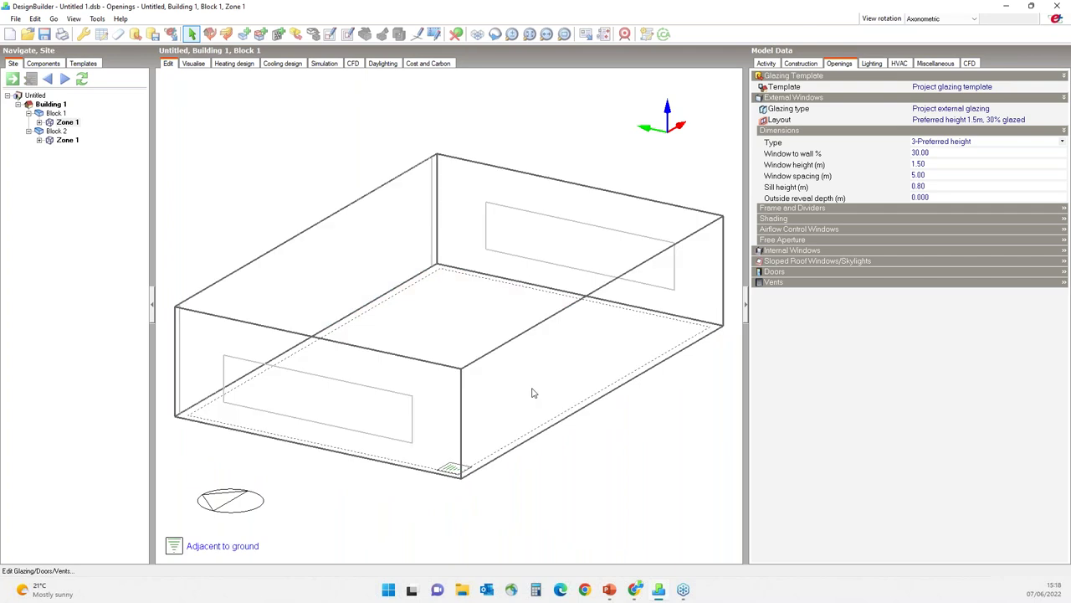
double_click(532, 392)
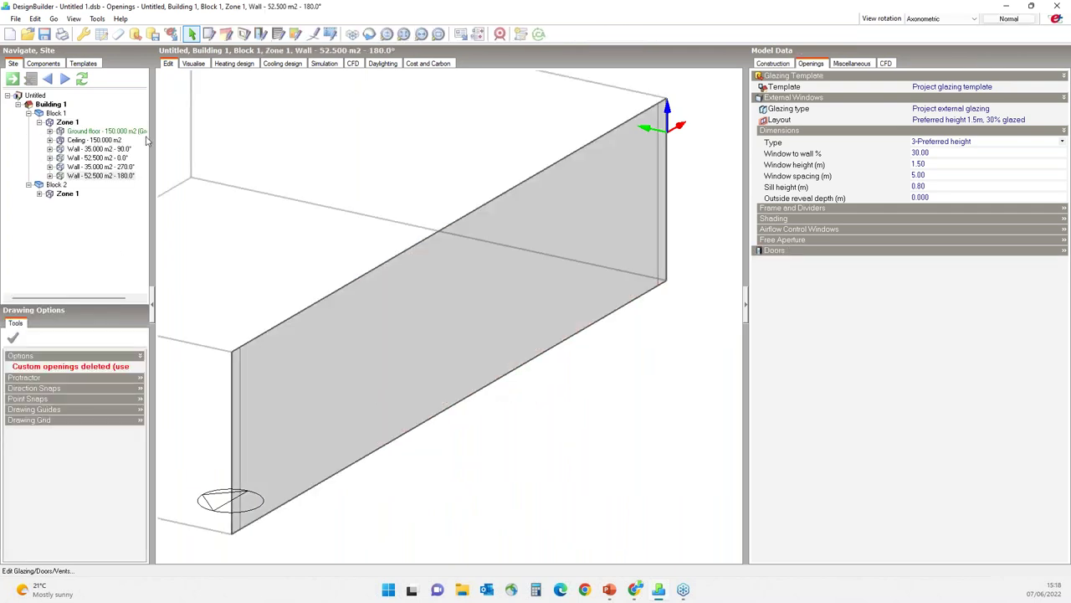
left_click(191, 33)
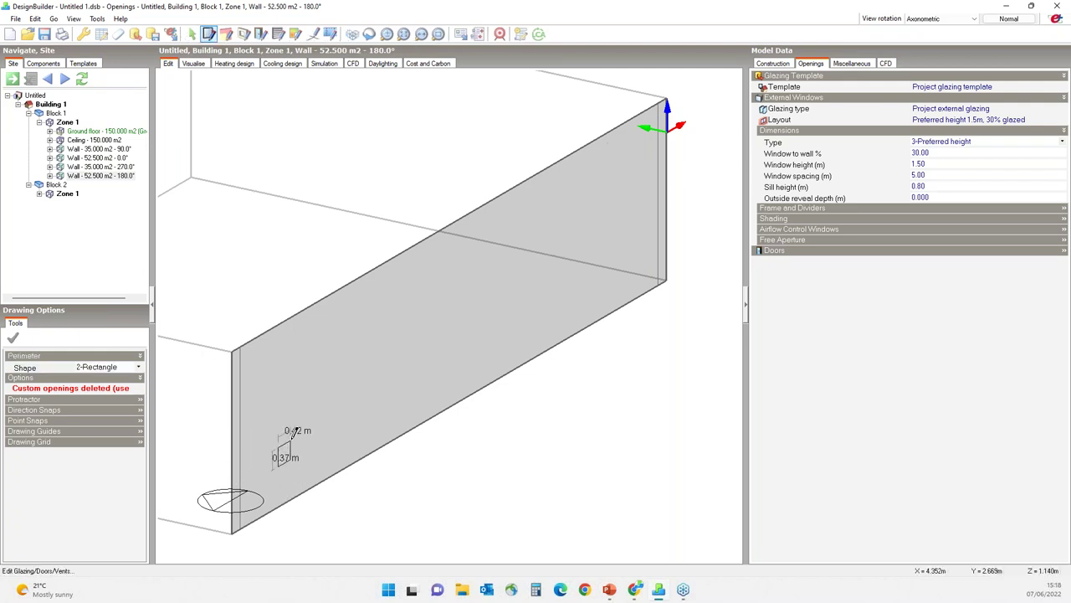
type("3")
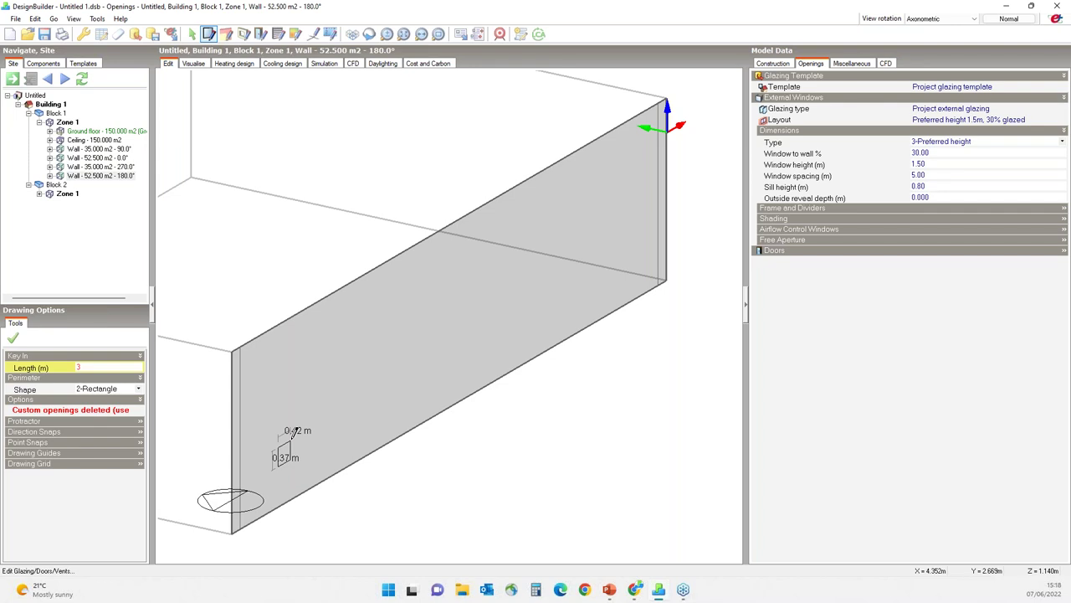
type(" 1.5")
key("Return")
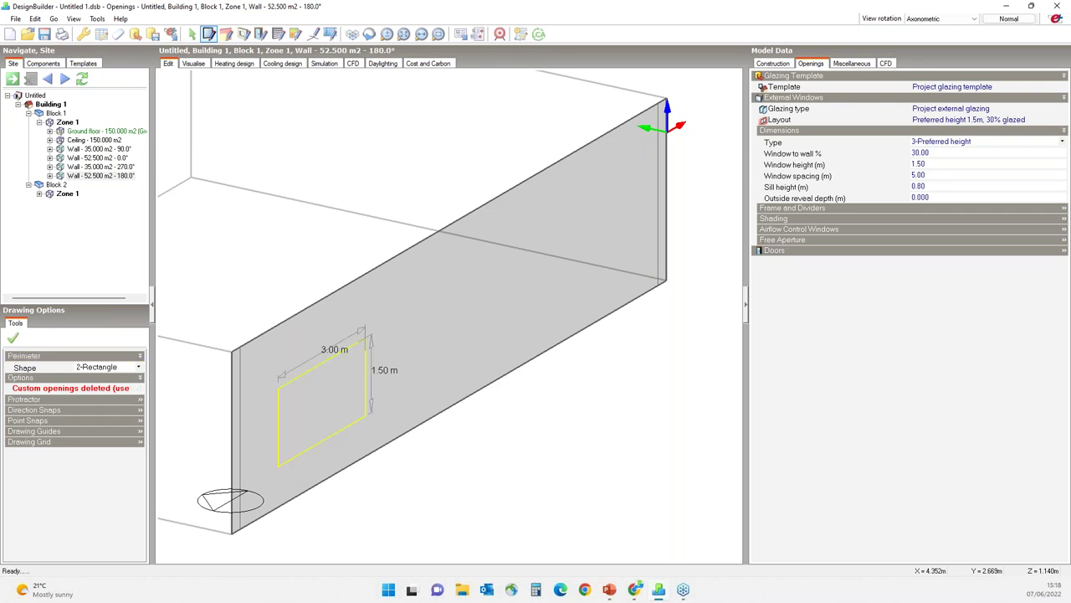
- Clone the drawn window twice along the same wall, the first copy about 5.2 m away, and return to Building 1
left_click(191, 37)
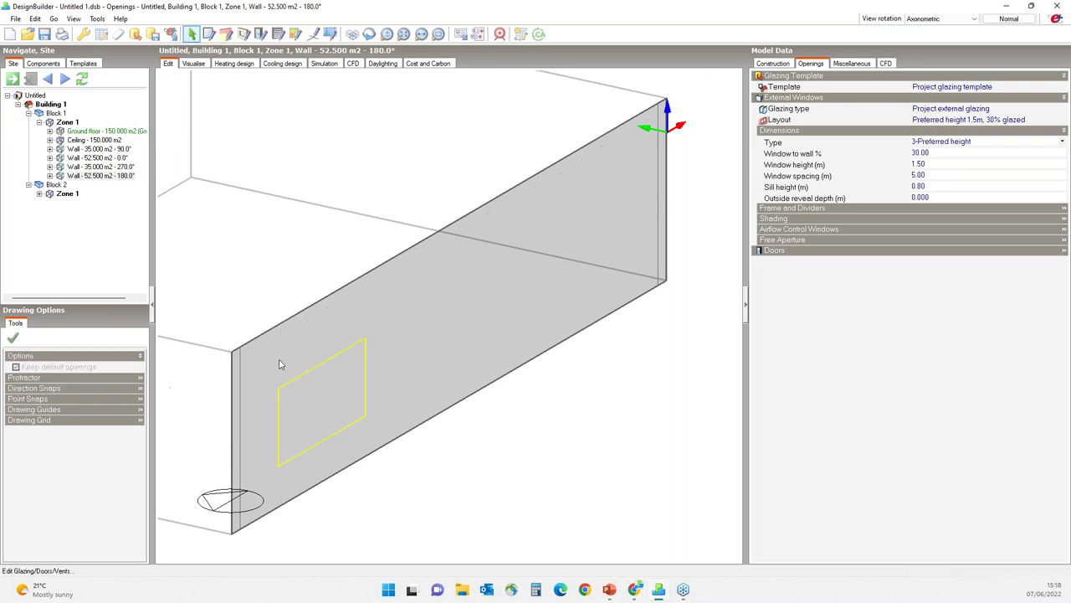
left_click(301, 391)
left_click(368, 37)
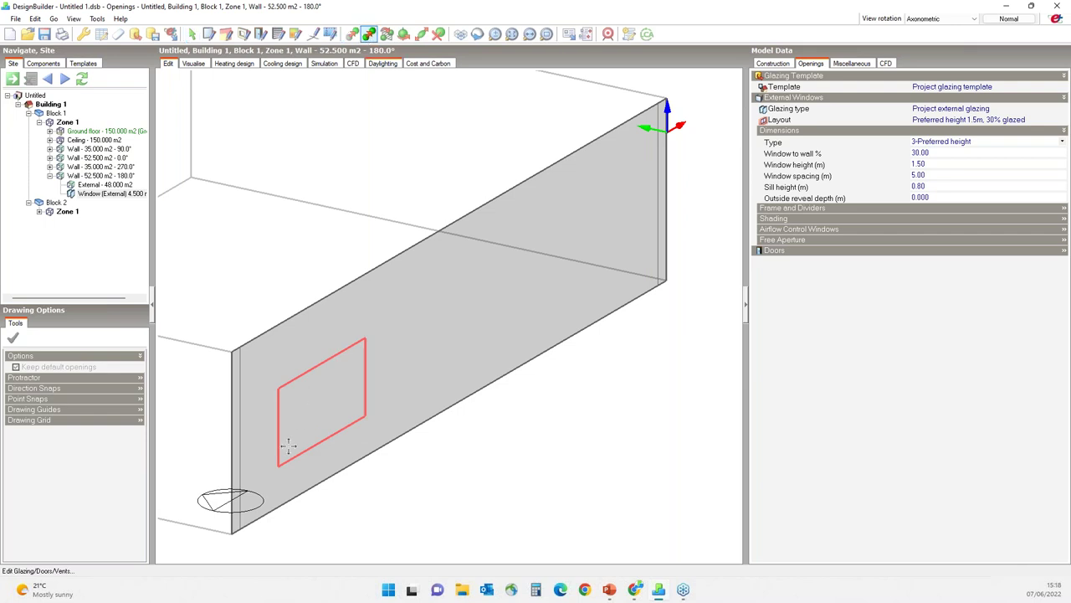
left_click(278, 465)
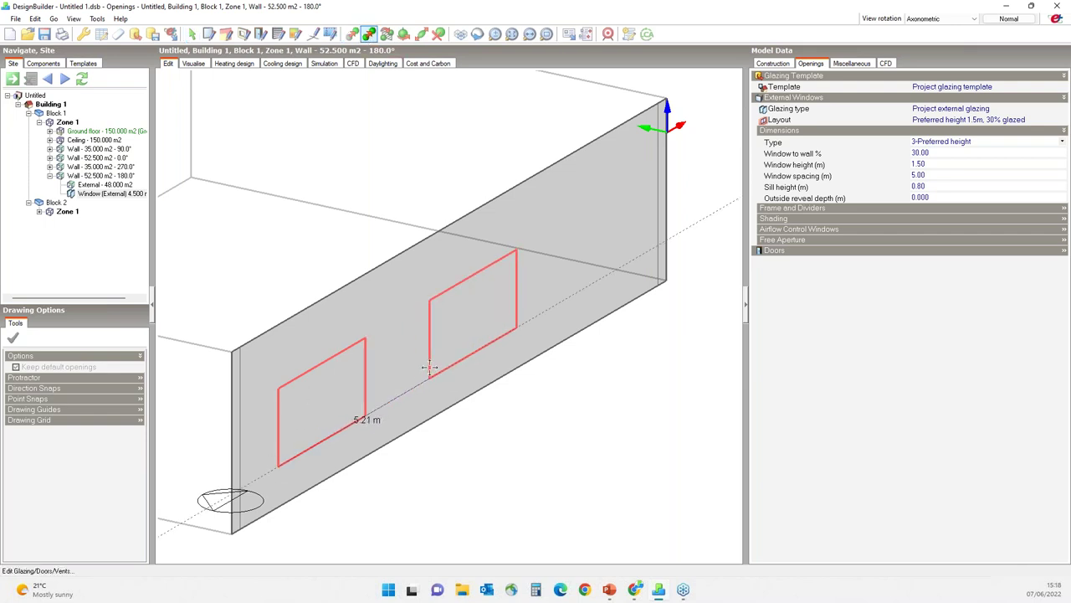
left_click(427, 364)
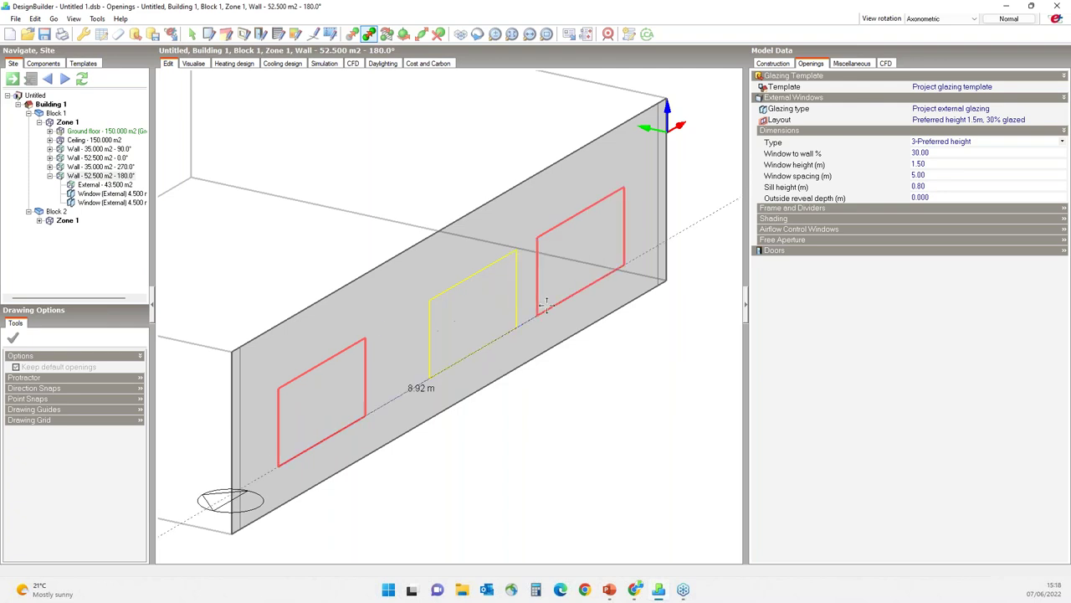
left_click(554, 303)
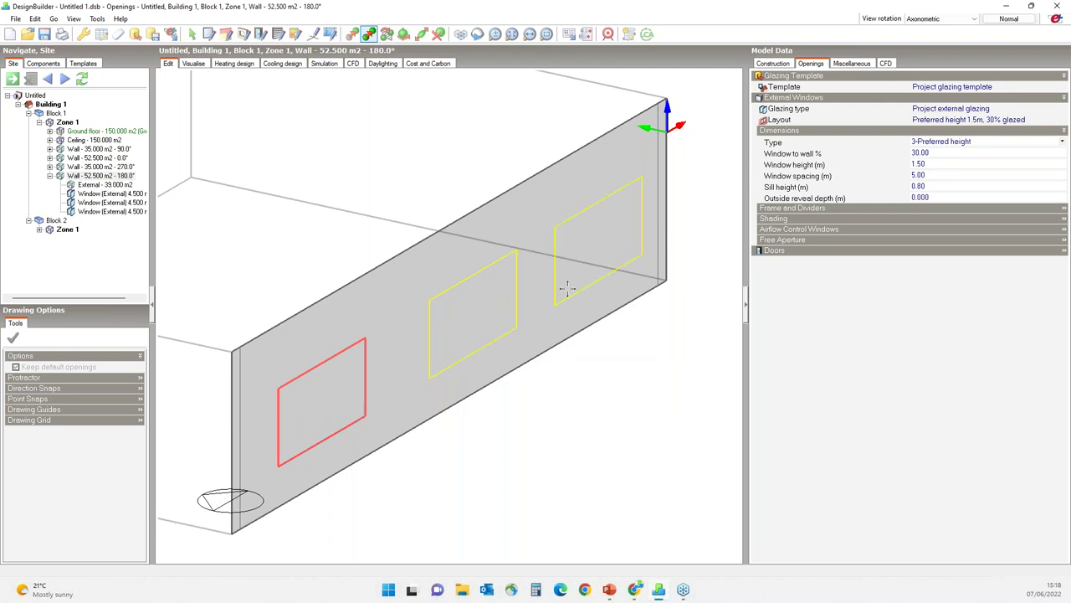
left_click(59, 107)
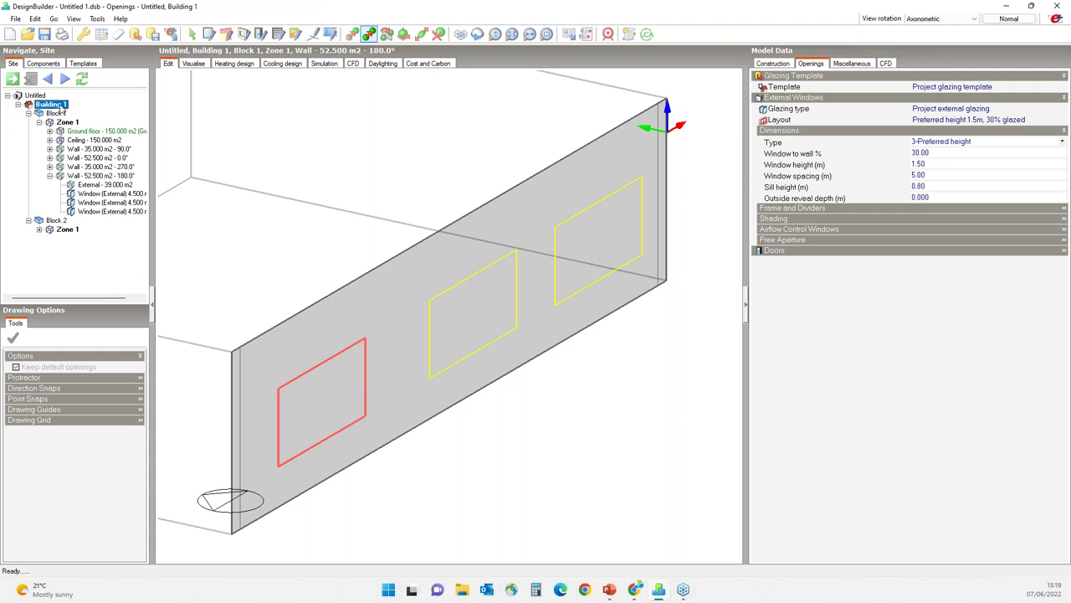
scroll(564, 335, "down", 3)
scroll(354, 438, "up", 2)
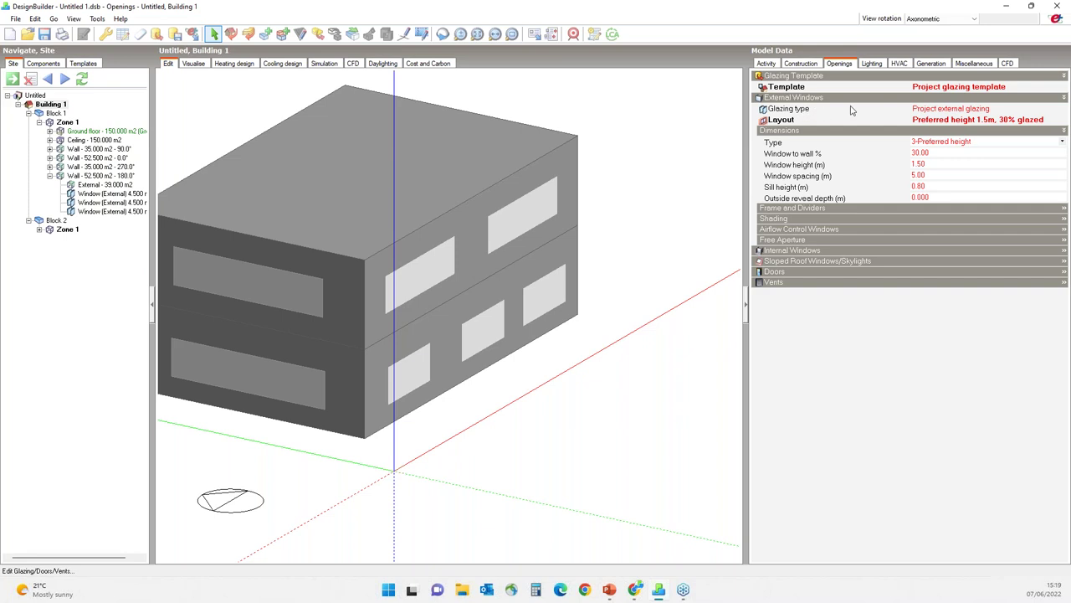
- Open the Project external glazing component for editing from Building 1's external window glazing type
left_click(950, 109)
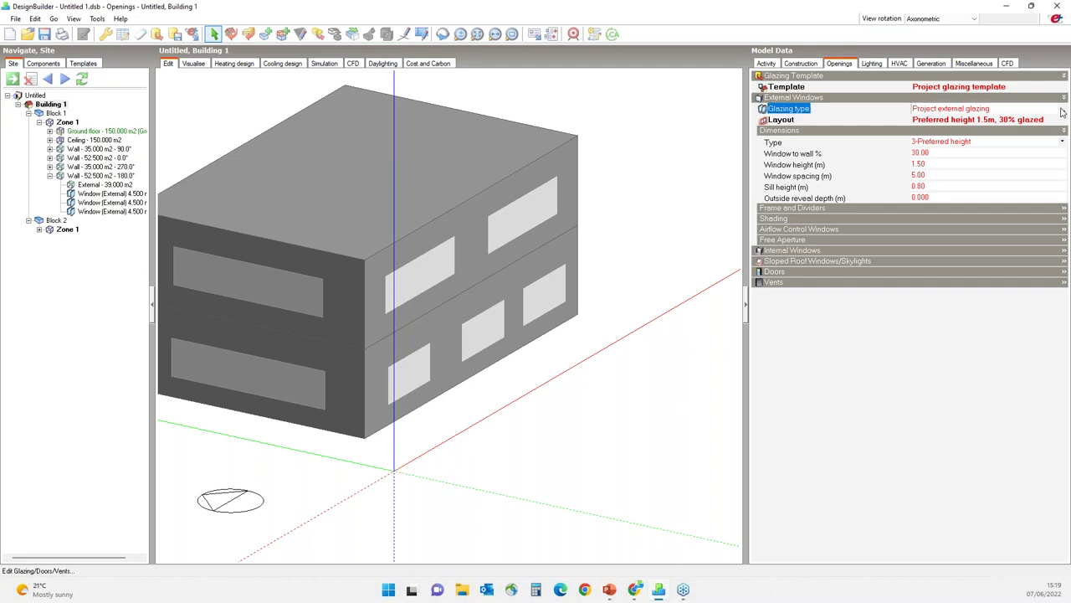
left_click(1062, 110)
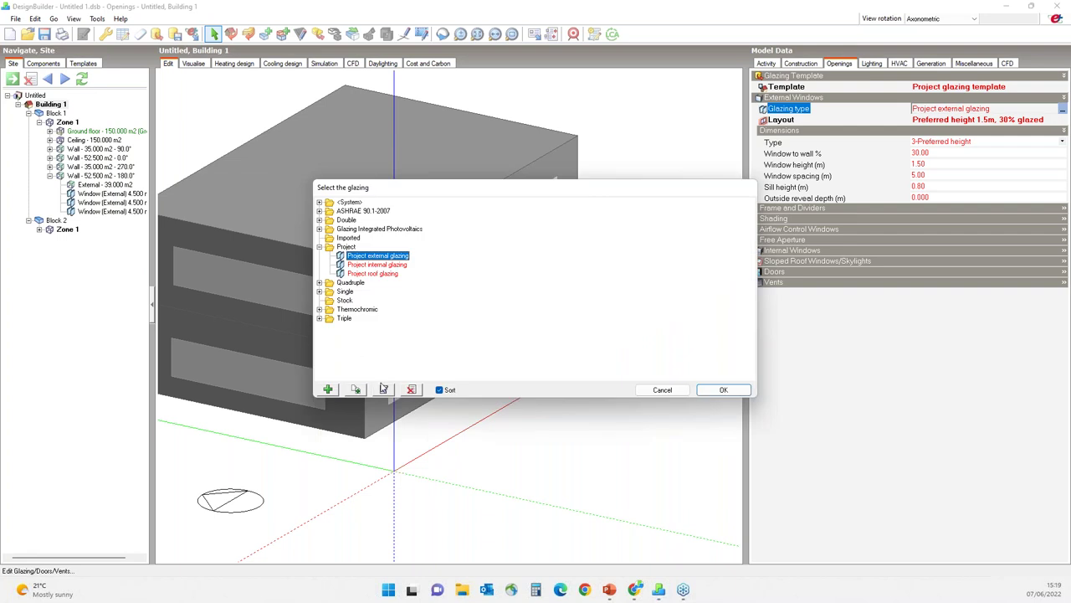
left_click(384, 389)
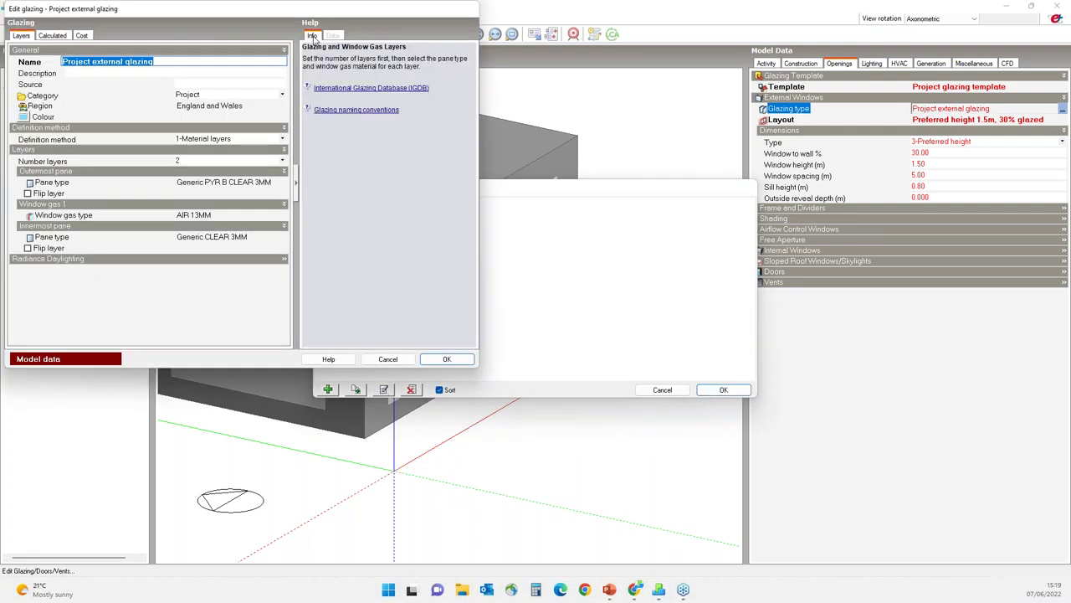
left_click_drag(285, 11, 542, 65)
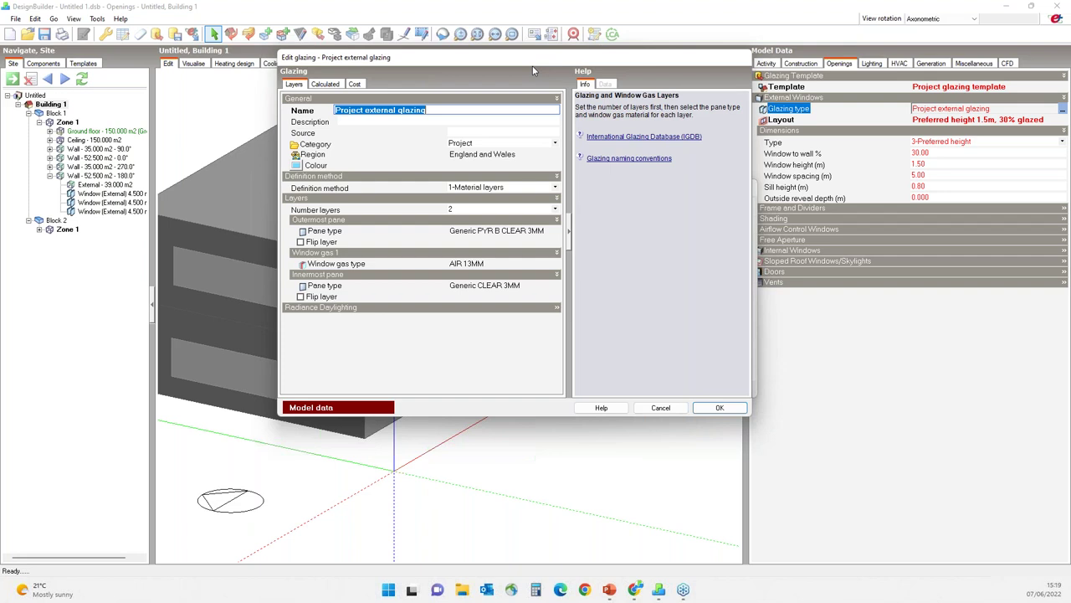
- Try the 2-Simple definition method for the glazing and switch back to 1-Material layers
left_click(495, 188)
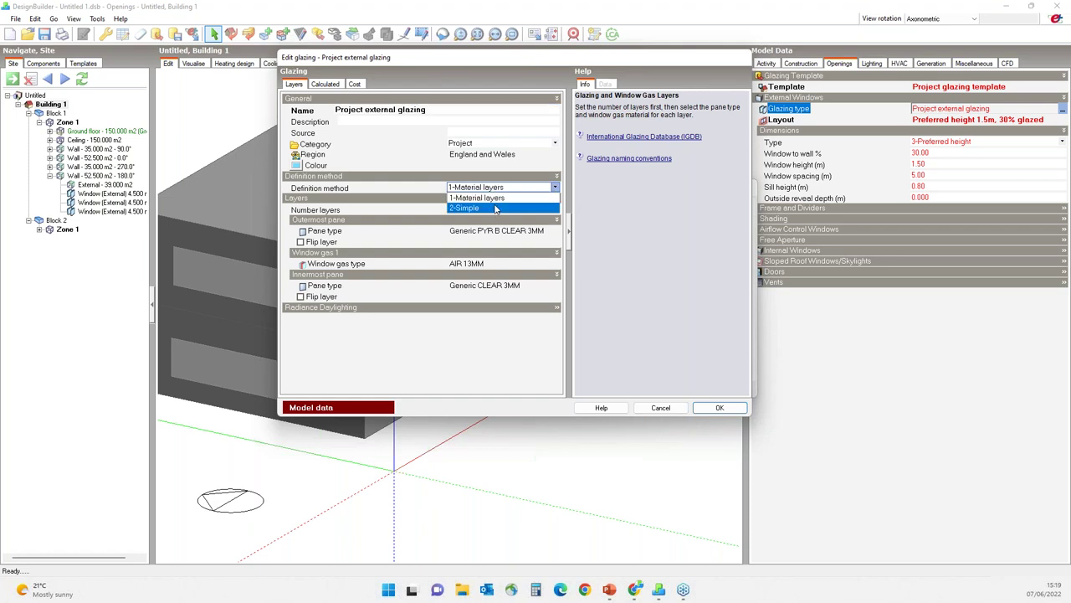
left_click(495, 209)
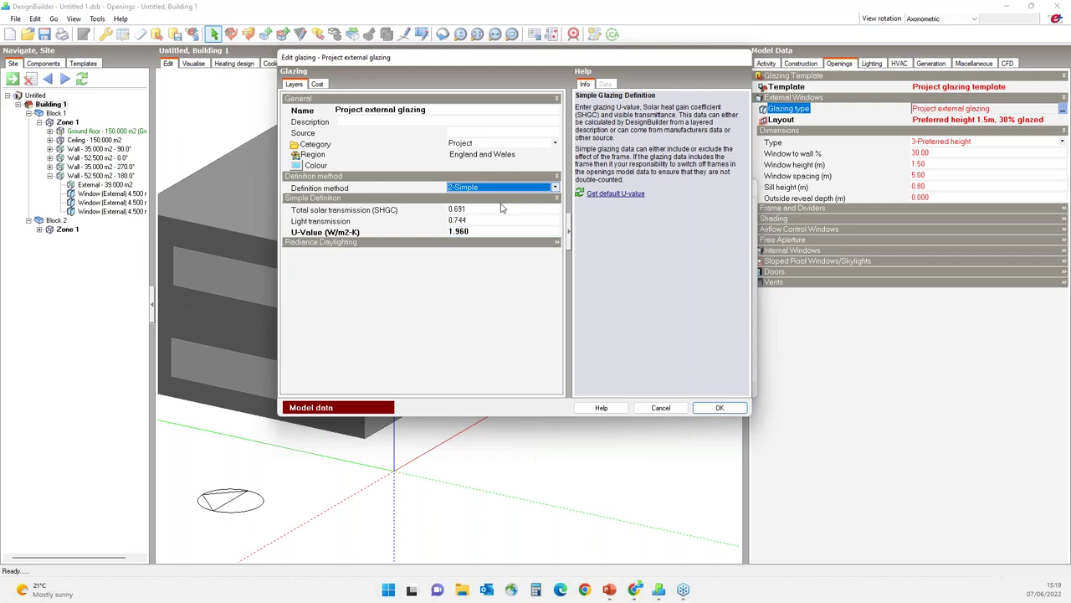
left_click(500, 187)
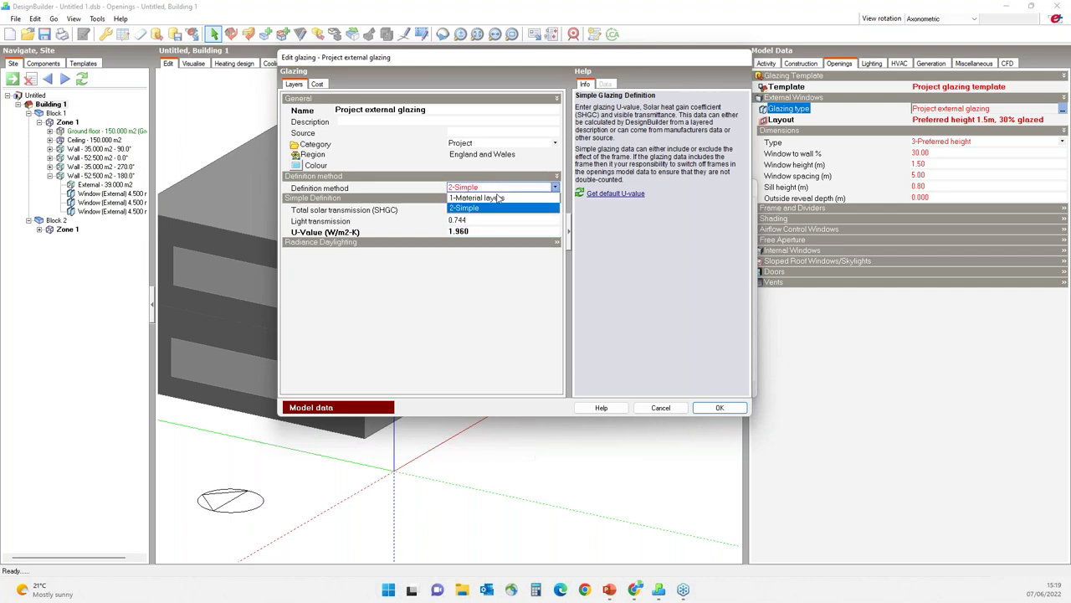
left_click(497, 199)
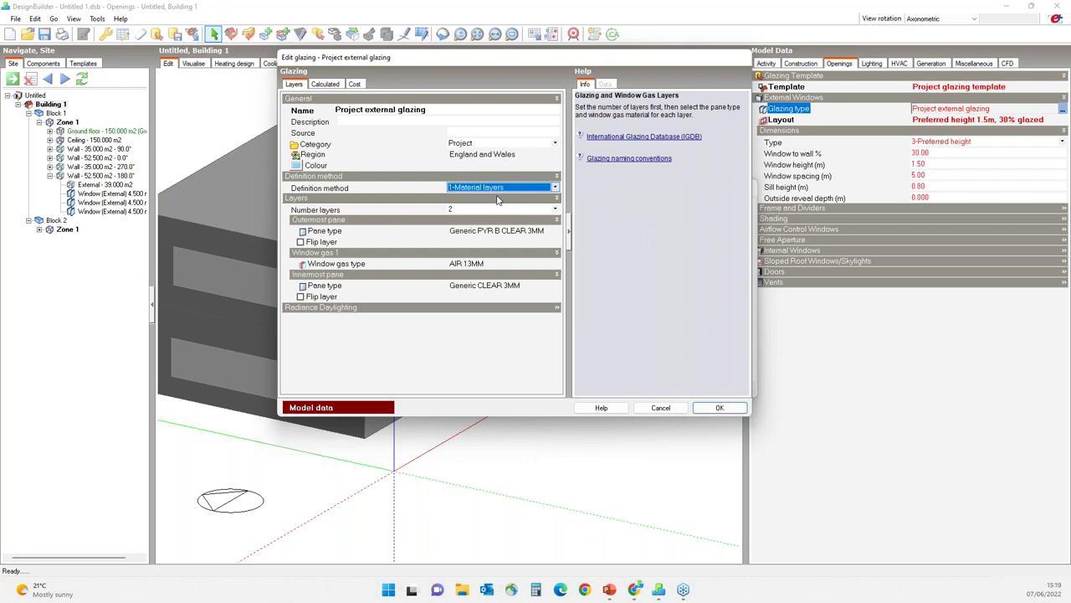
- Browse the pane library categories for the glazing's outermost pane and leave without choosing another pane
left_click(474, 231)
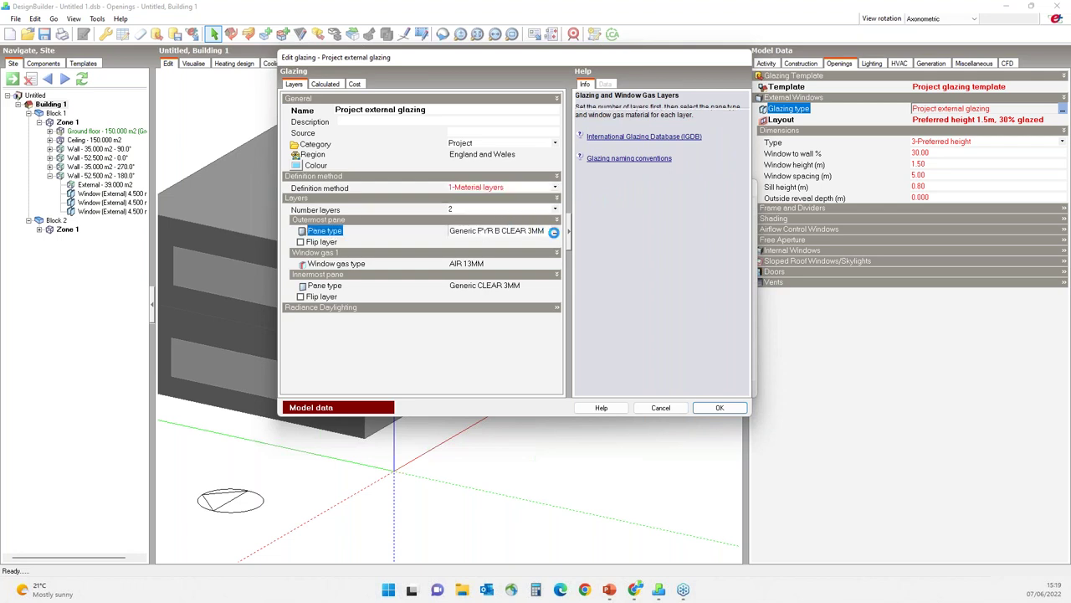
left_click(554, 231)
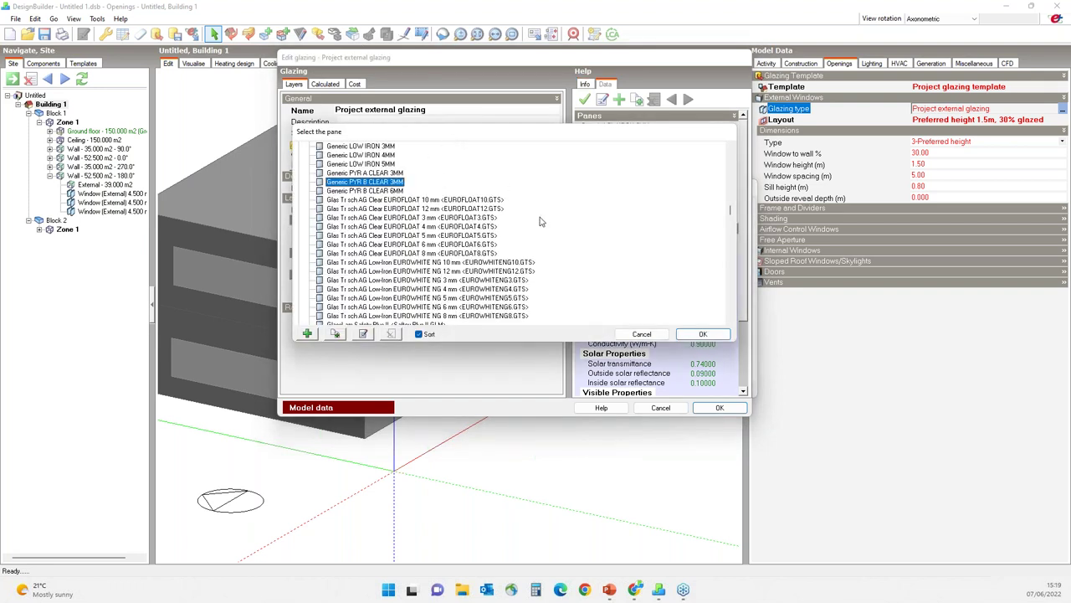
left_click_drag(730, 211, 731, 153)
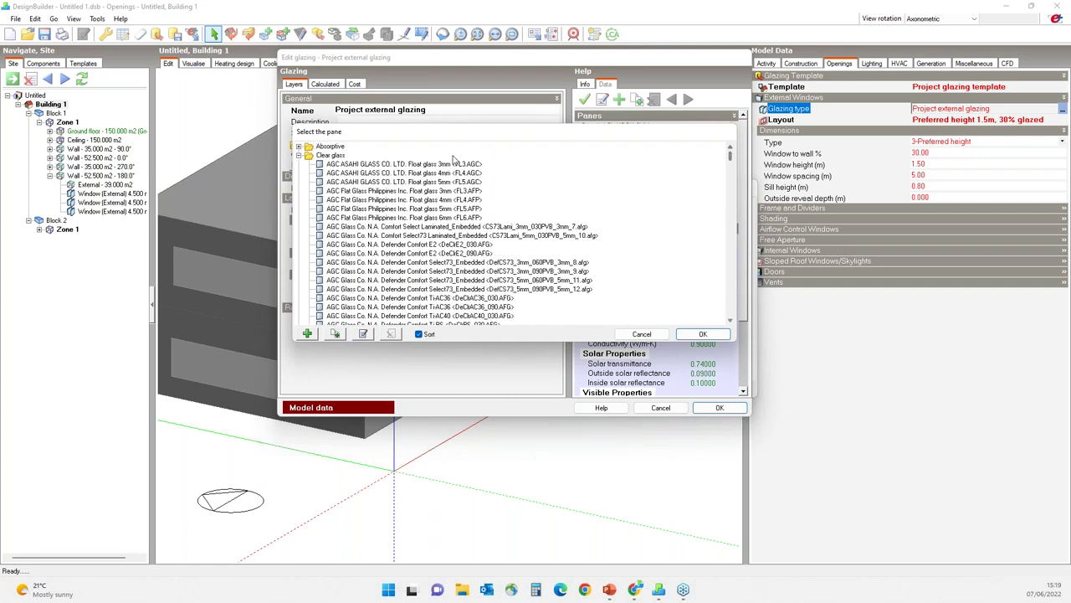
left_click(299, 155)
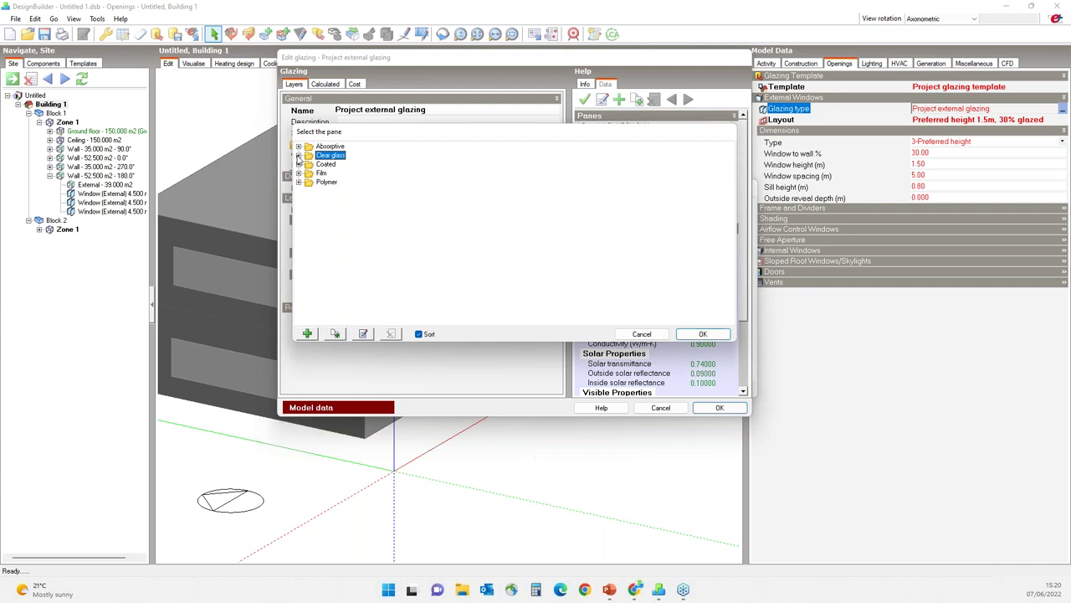
left_click(641, 333)
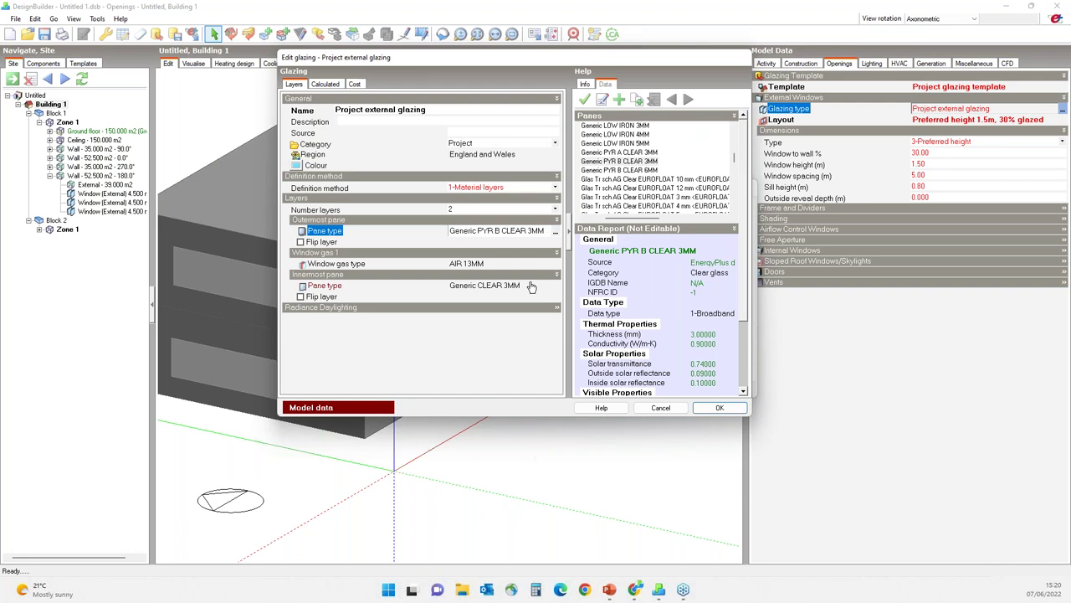
- Read the help information on the International Glazing Database (IGDB) and the glazing naming conventions
left_click(586, 86)
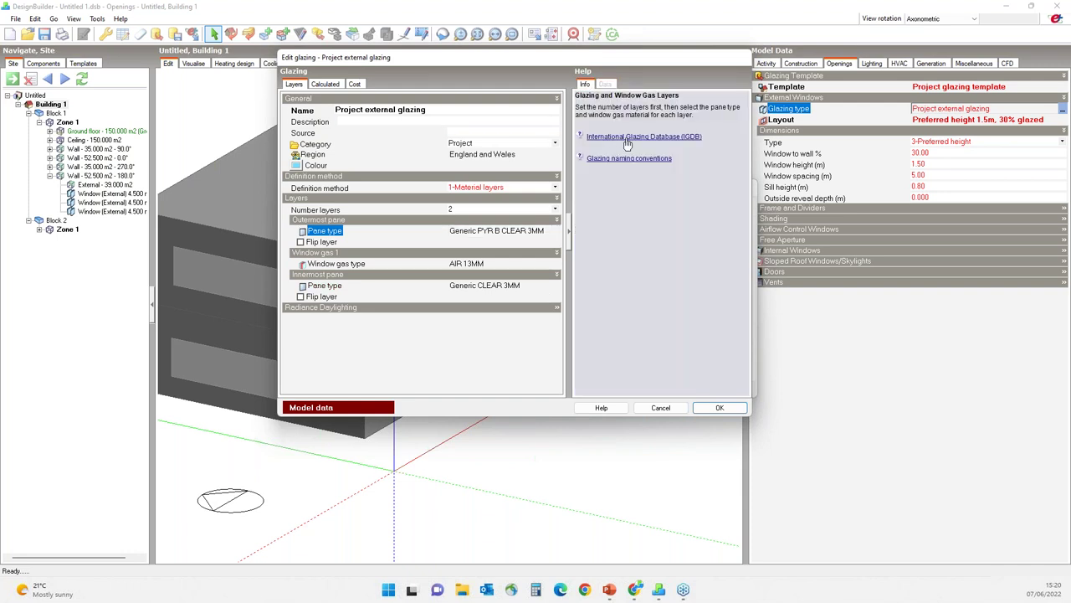
left_click(628, 139)
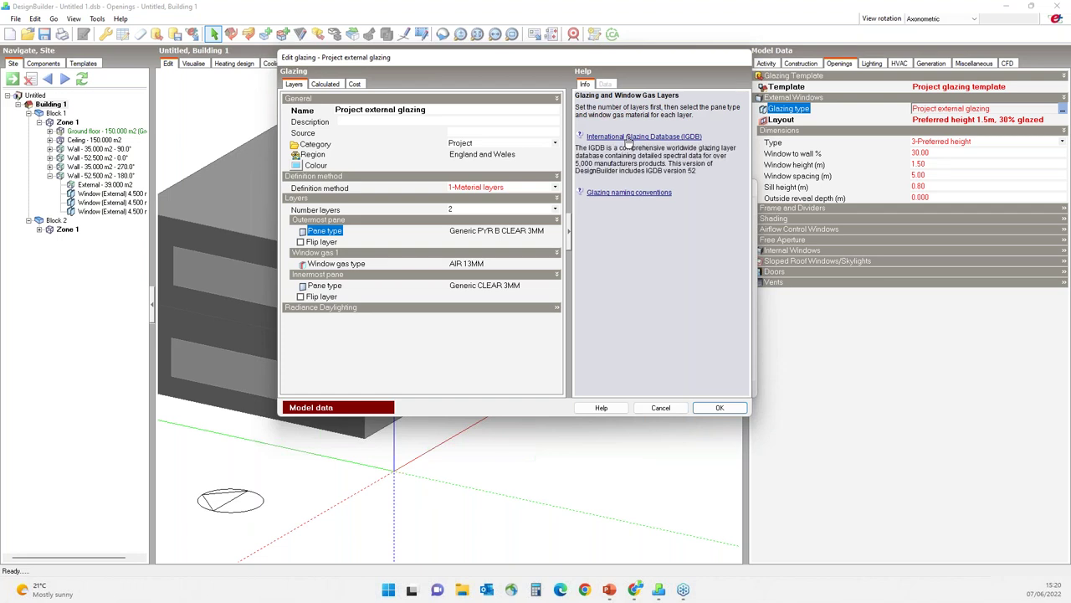
left_click(643, 194)
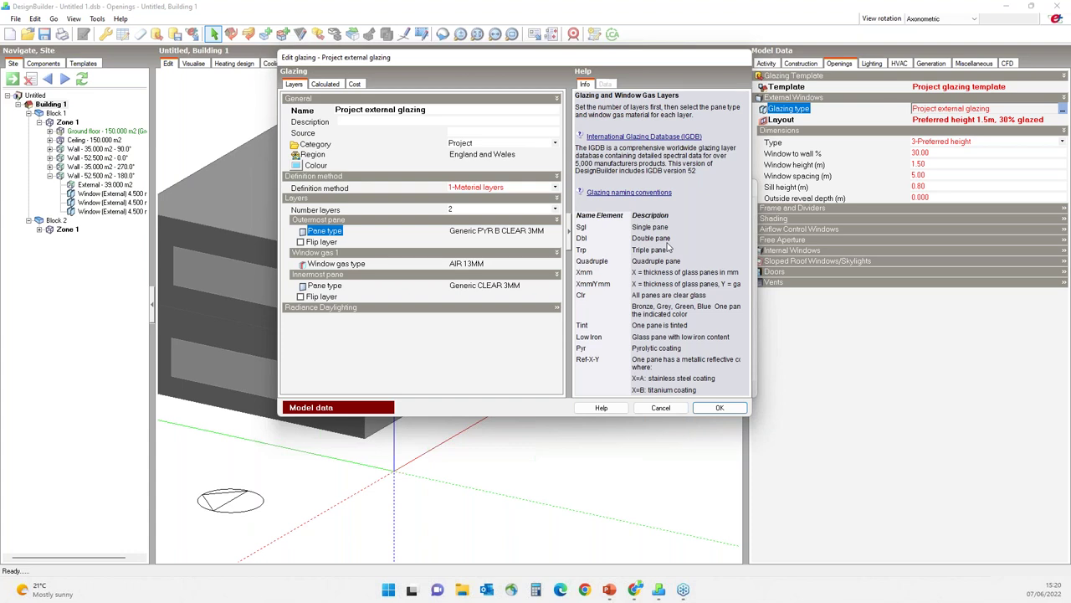
scroll(668, 246, "down", 3)
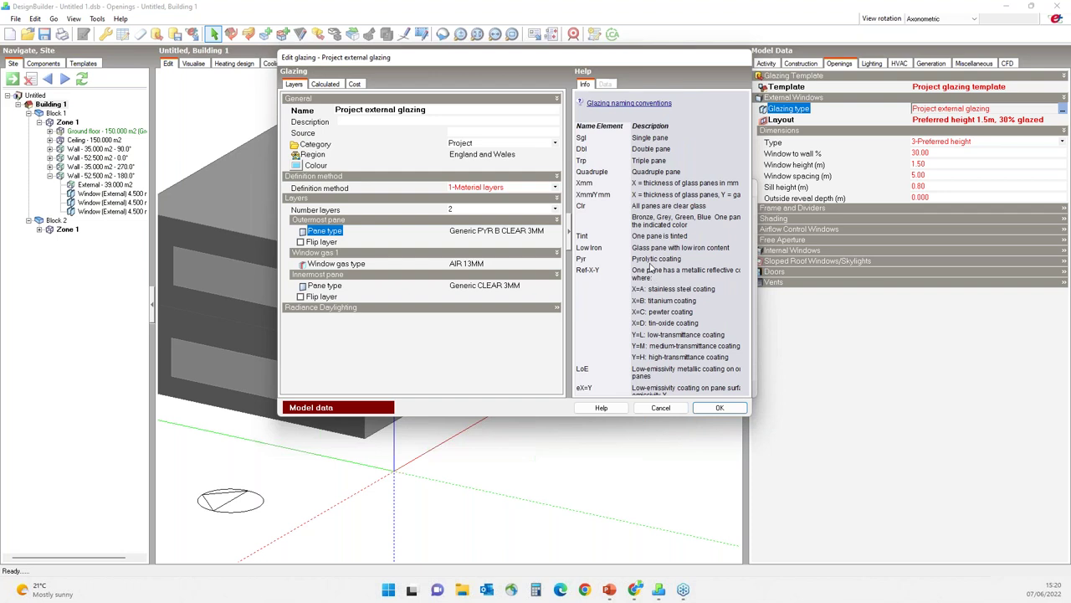
- Enable Diffusing in the glazing's Radiance Daylighting settings and find the sample diffusing glazing outputs in the online help
left_click(393, 310)
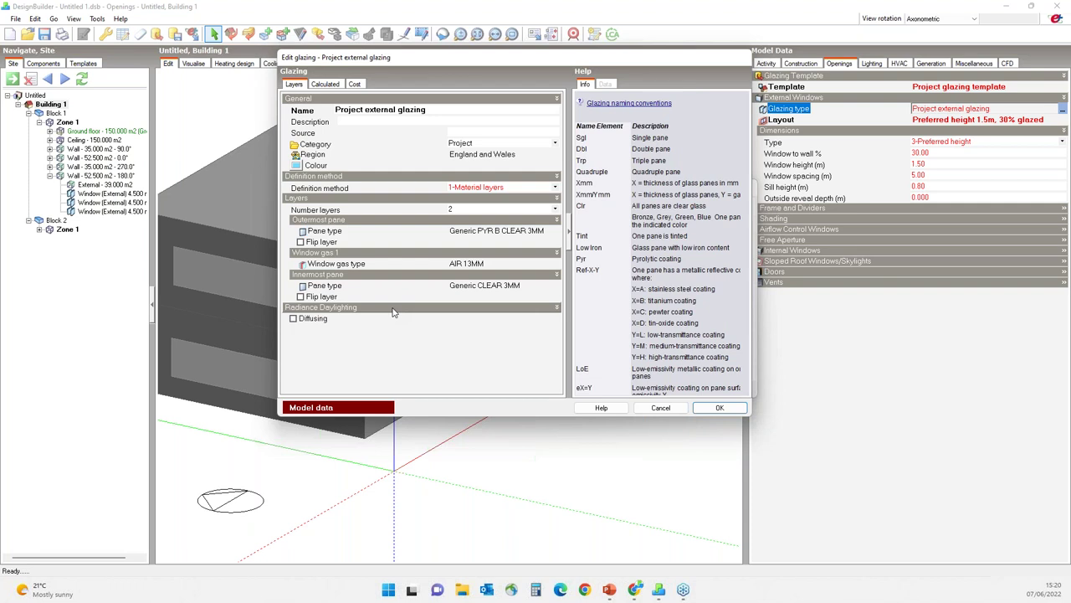
left_click(317, 321)
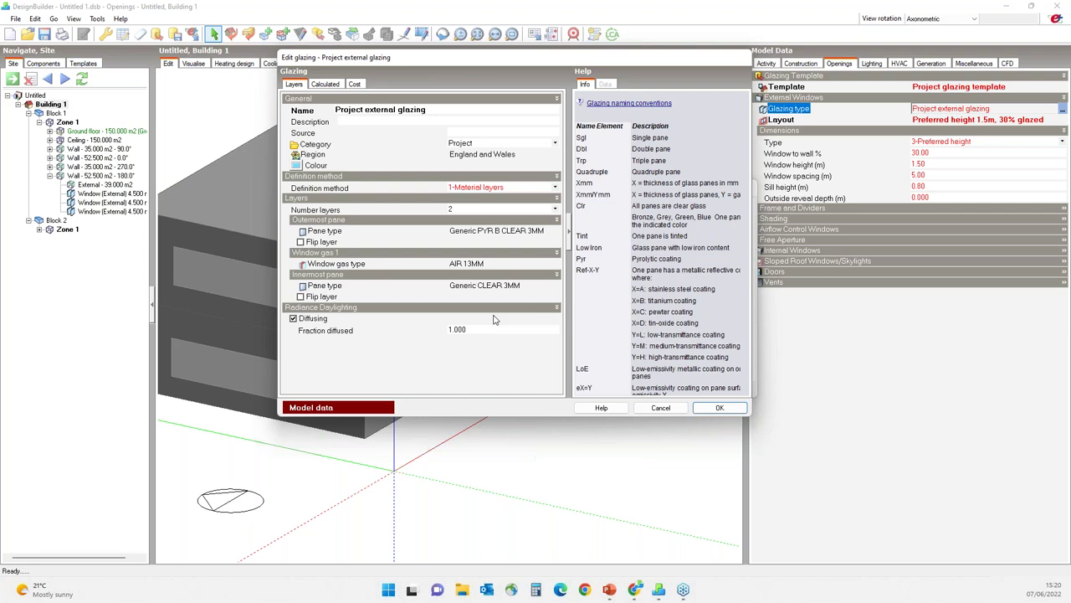
left_click(608, 412)
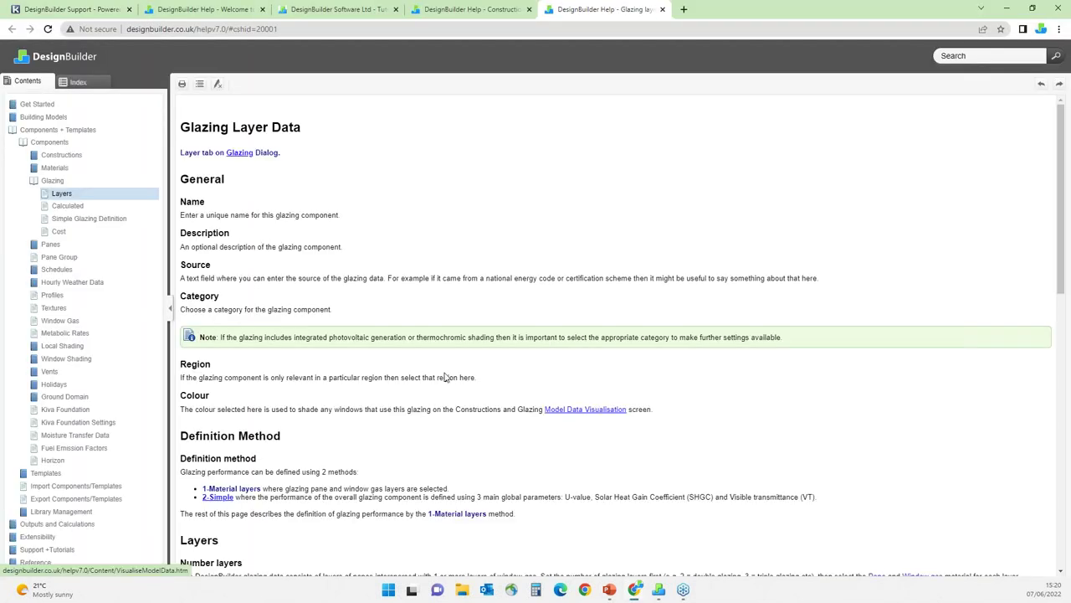
scroll(446, 377, "down", 10)
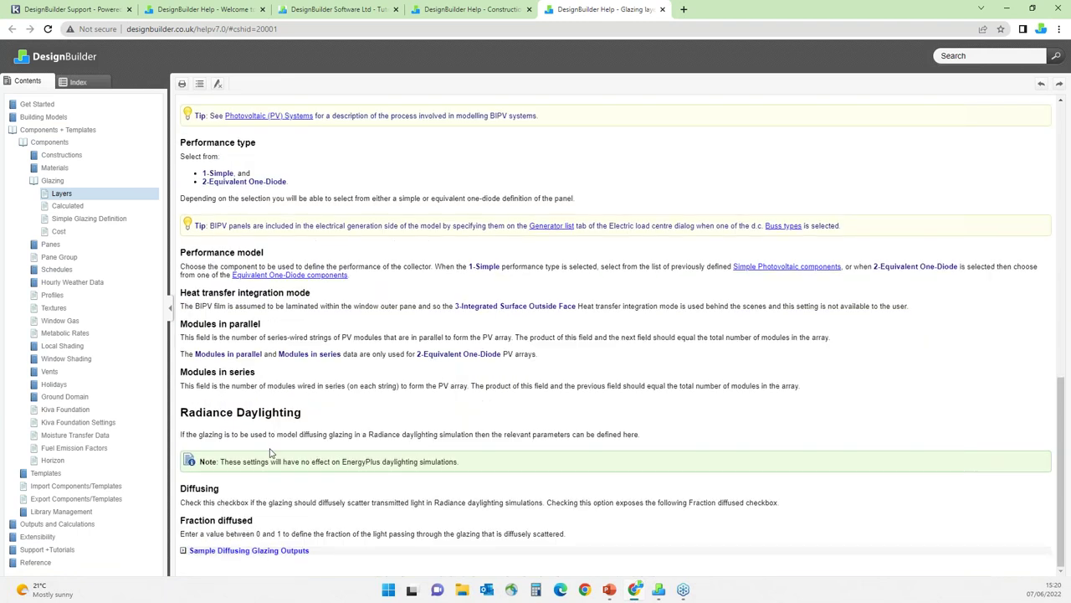
left_click(275, 551)
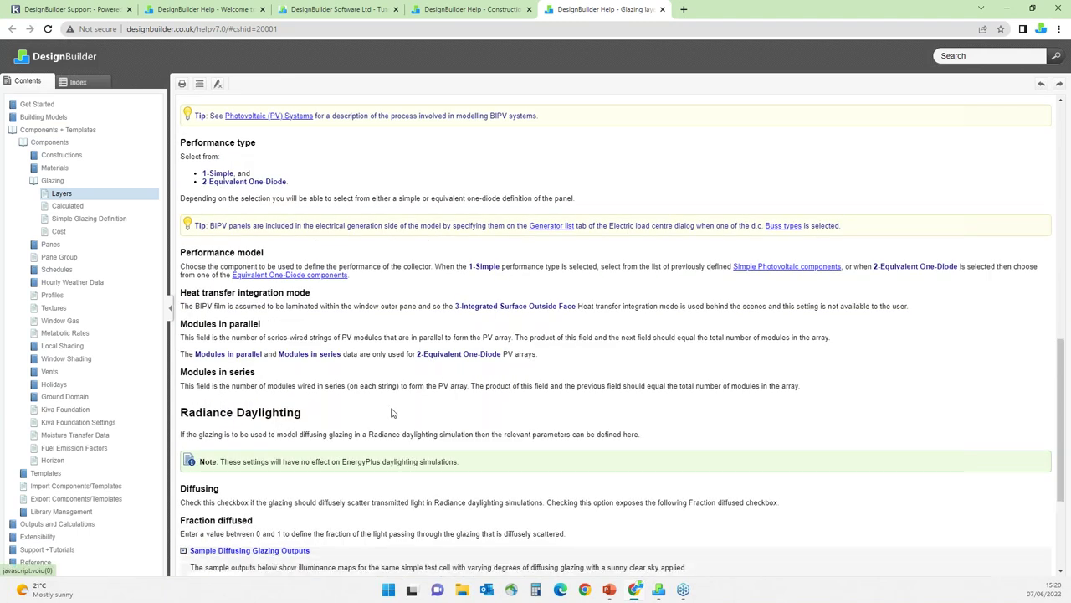
scroll(433, 374, "down", 3)
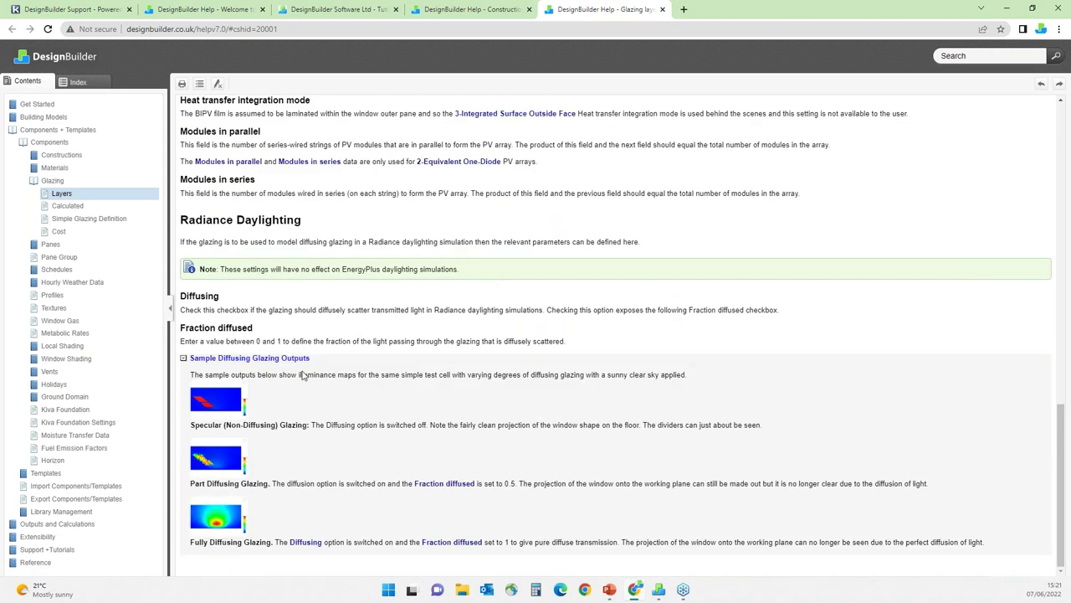
- Enlarge the specular and fully diffusing sample illuminance maps, and discard the glazing edits back in DesignBuilder
left_click(238, 396)
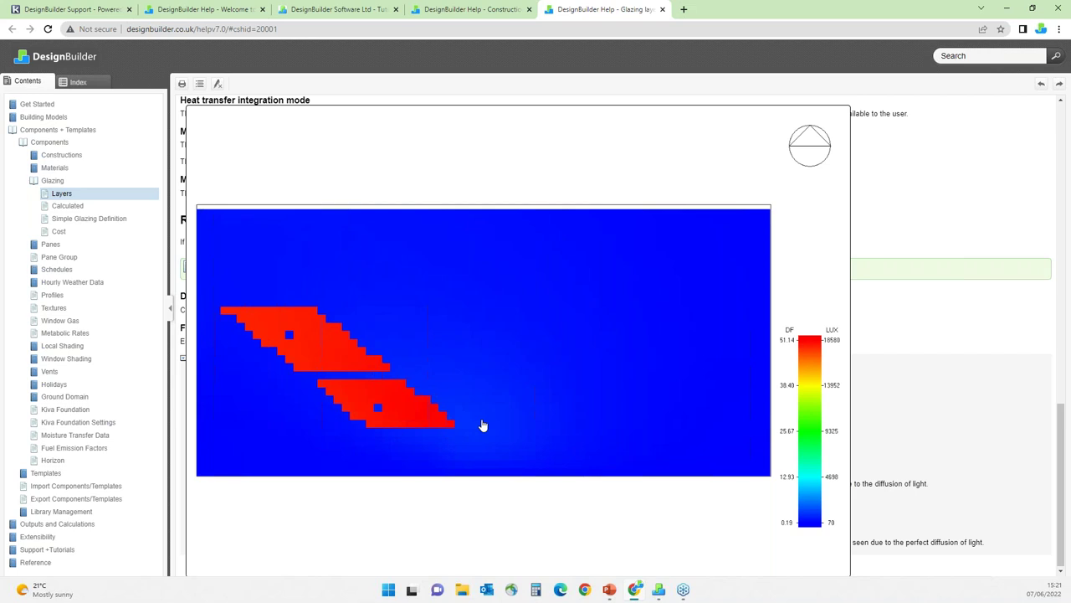
left_click(858, 384)
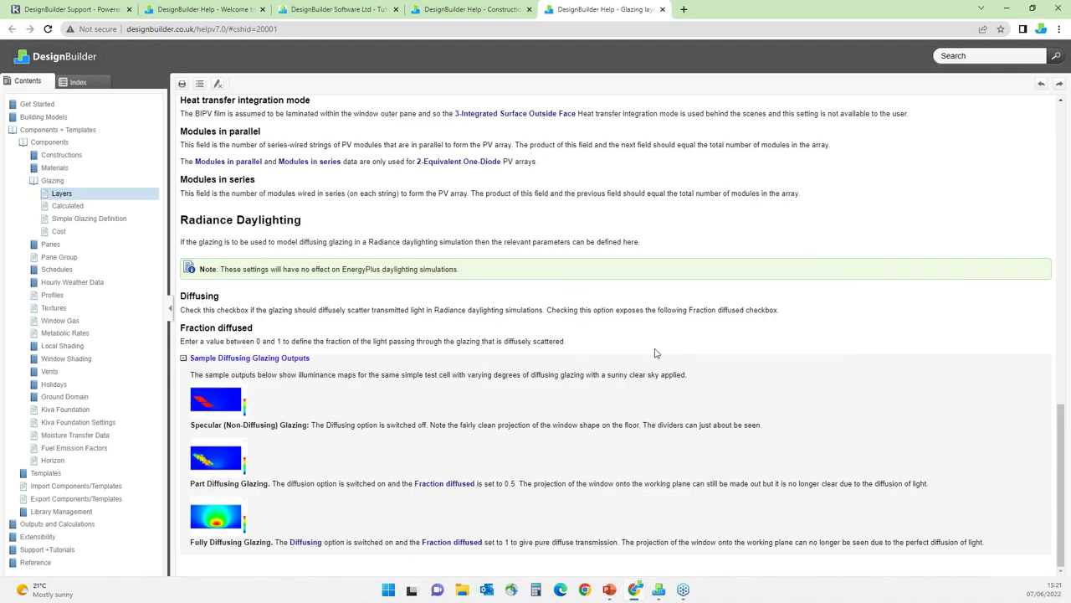
left_click(216, 512)
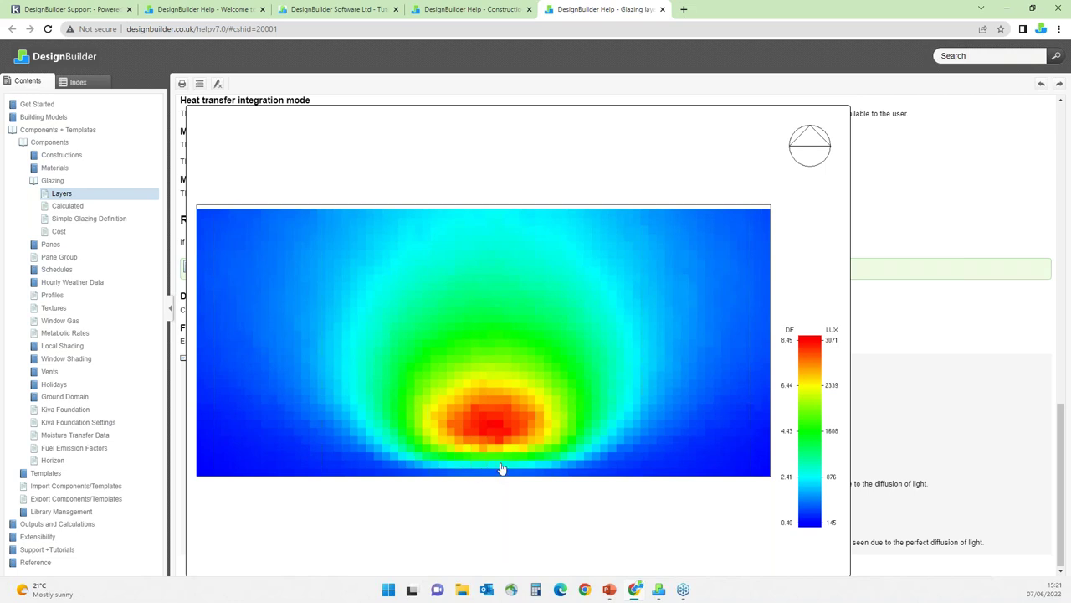
left_click(861, 426)
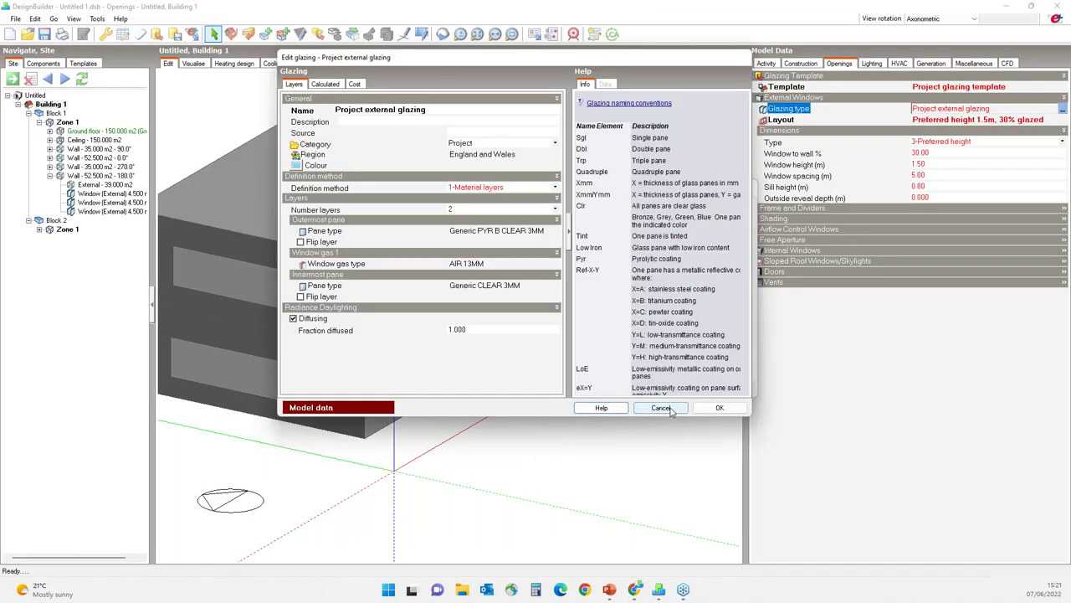
left_click(670, 411)
left_click(662, 390)
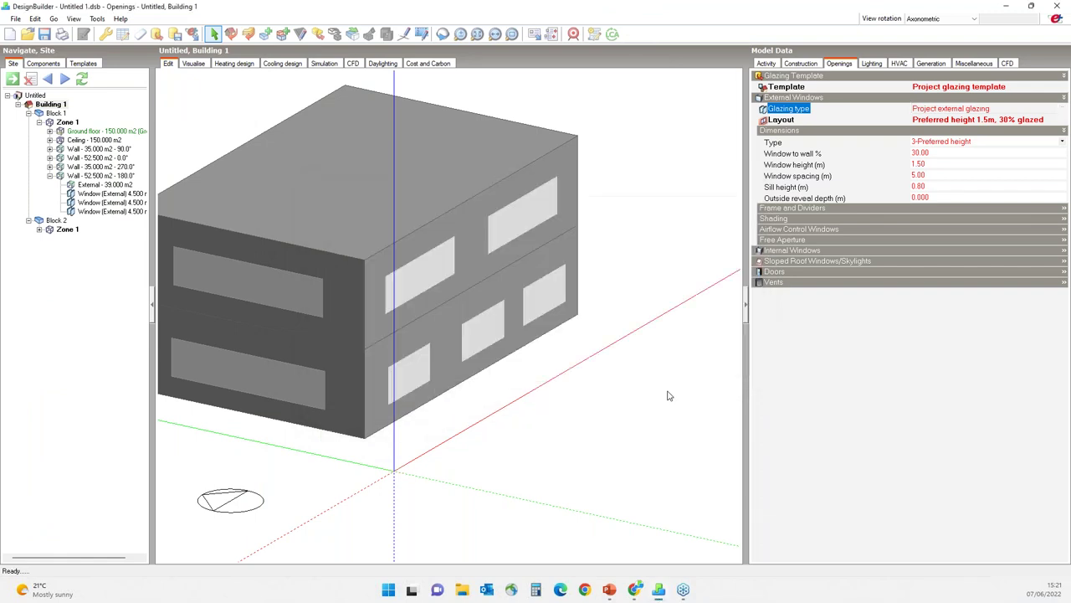
- Review the external windows' frame and divider settings and show their shading options
left_click(776, 208)
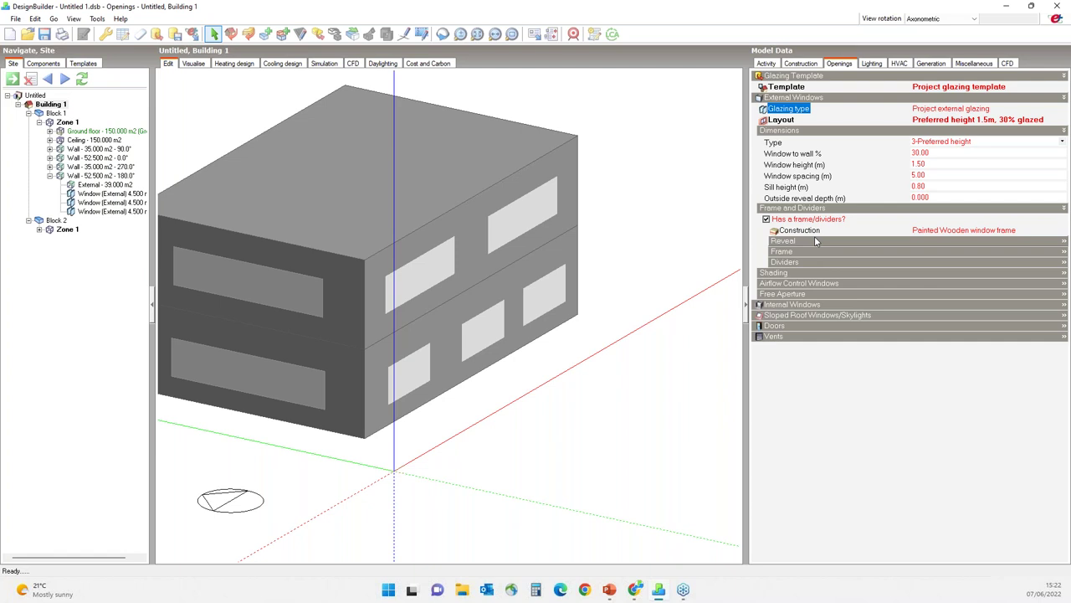
left_click(795, 209)
left_click(790, 219)
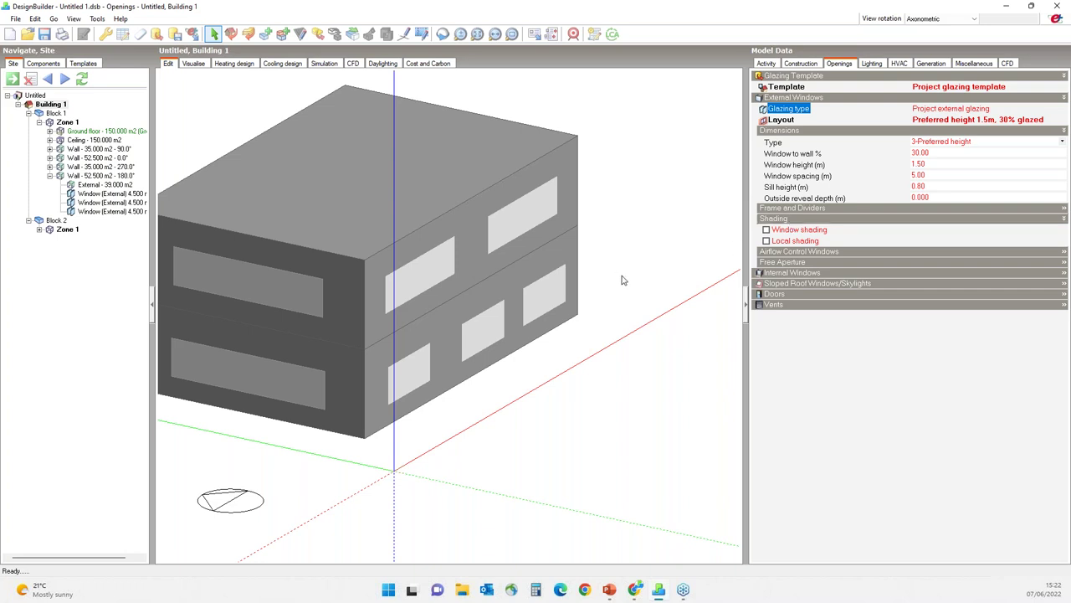
- Switch window shading on to inspect its blind, position and control settings, and switch it off again
mouse_move(622, 277)
middle_mouse_down()
mouse_move(502, 268)
mouse_move(516, 281)
middle_mouse_up()
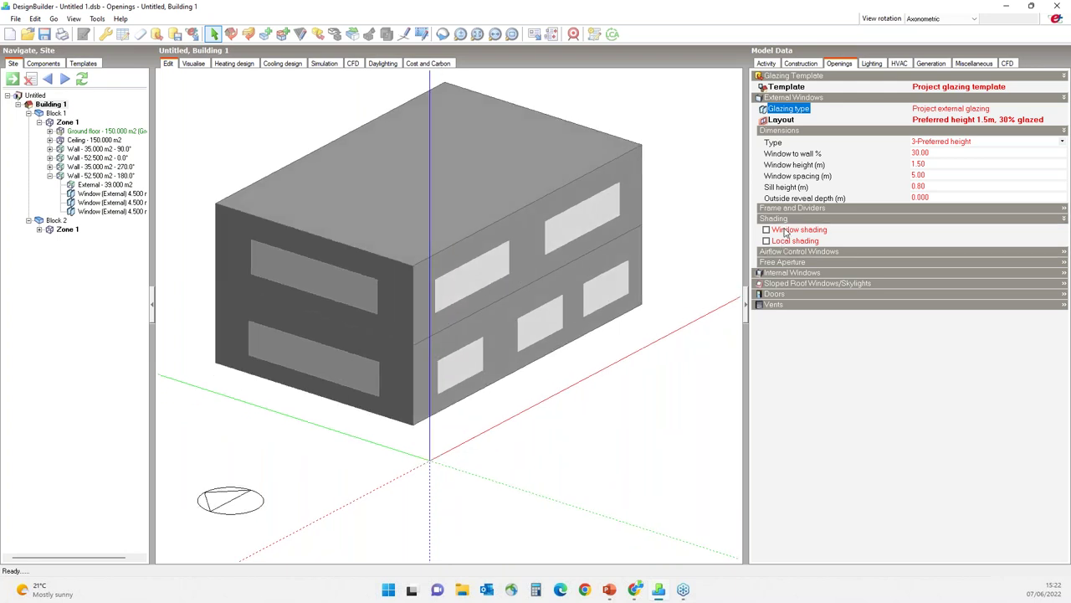
left_click(784, 231)
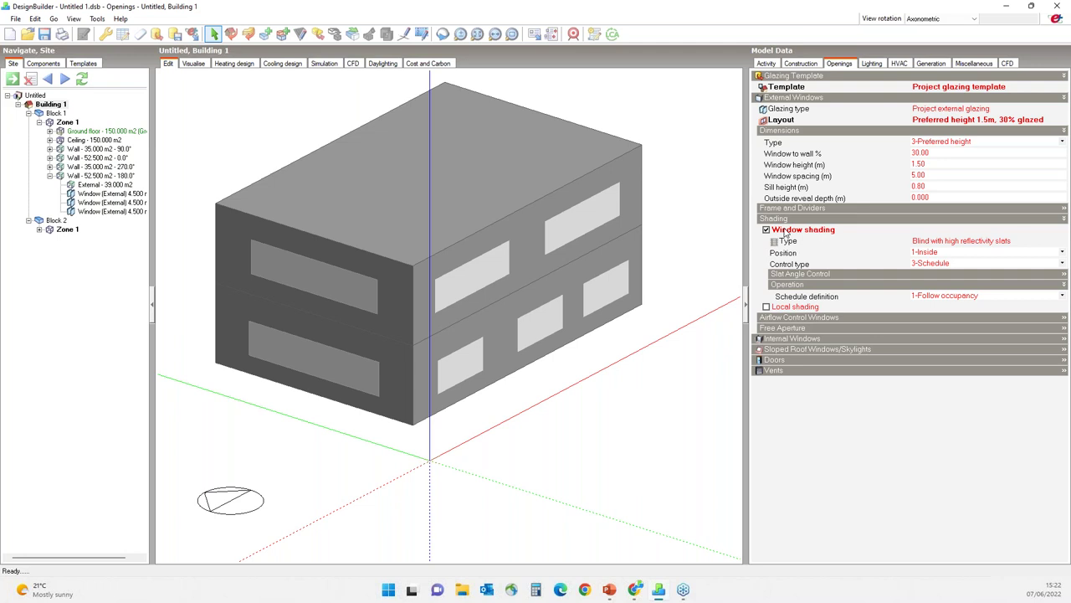
left_click(784, 232)
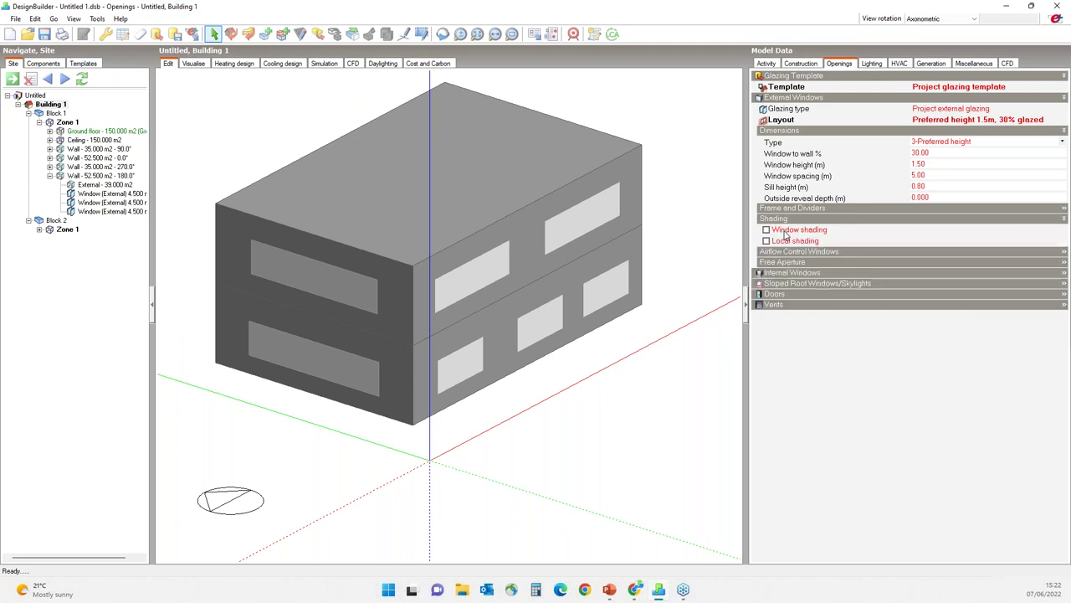
- Switch on local shading for the external windows and open the 1.0m Overhang device's data for inspection
left_click(785, 241)
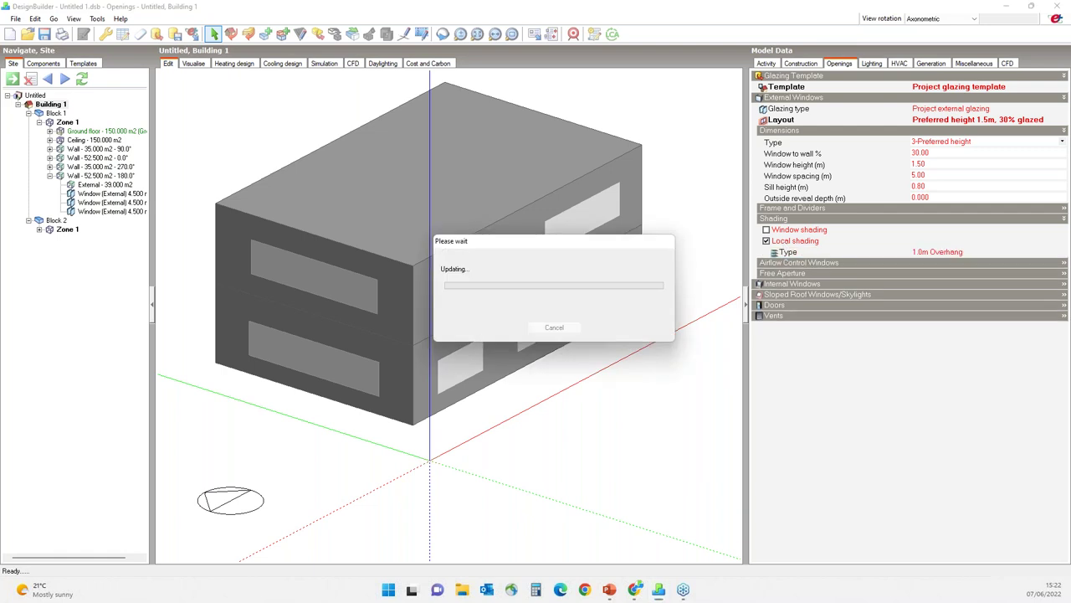
left_click(925, 252)
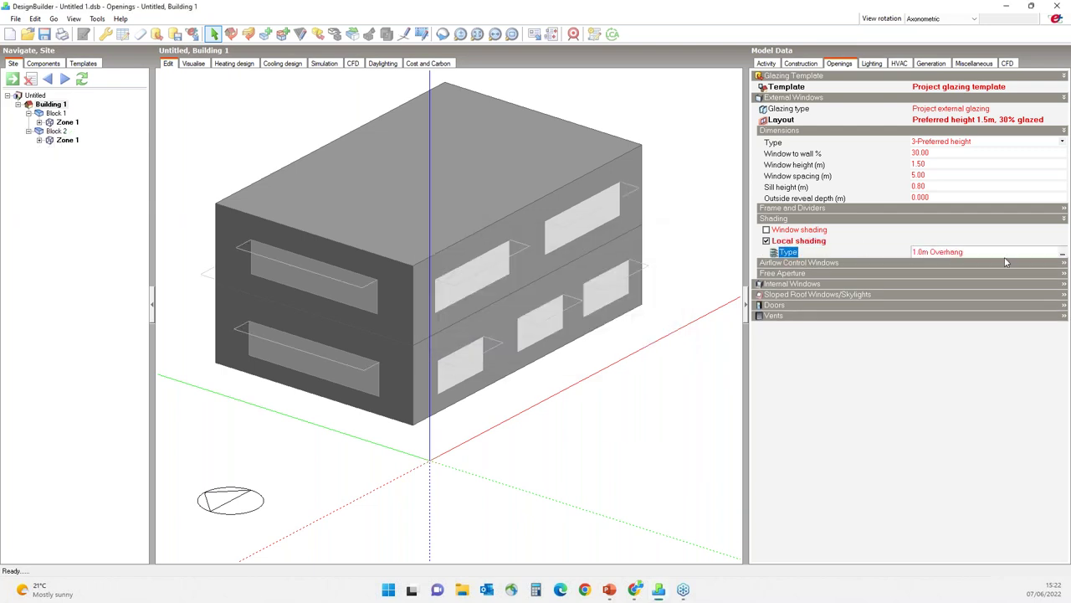
left_click(1063, 252)
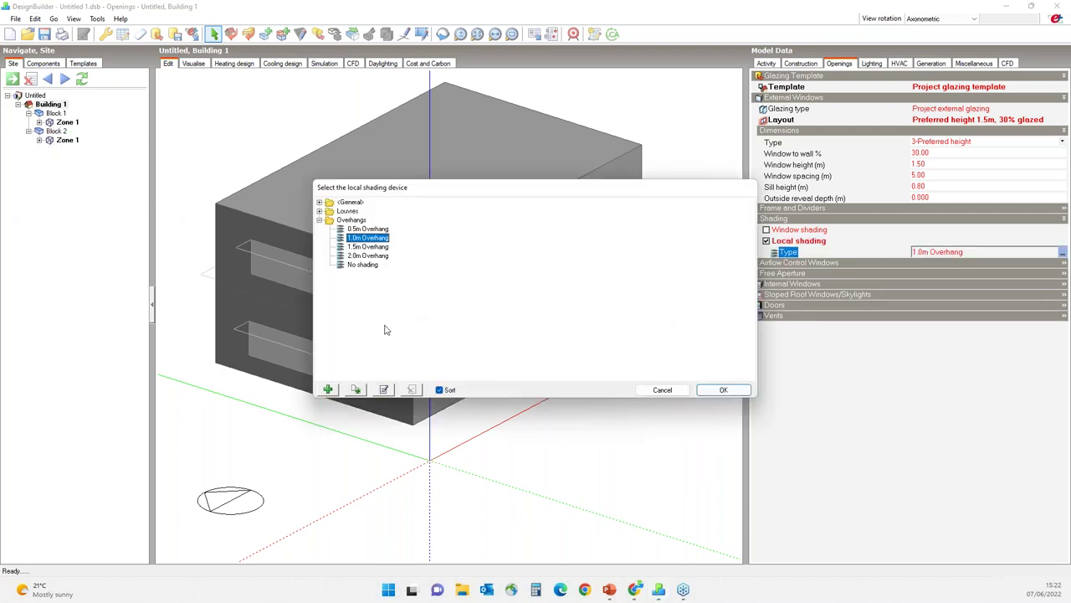
left_click(383, 389)
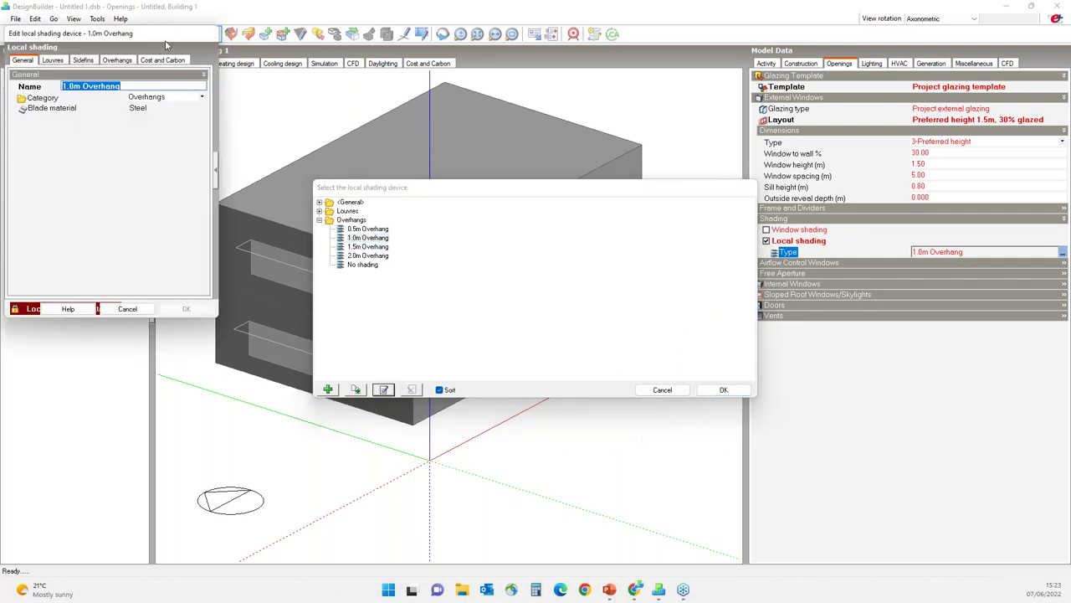
left_click(484, 222)
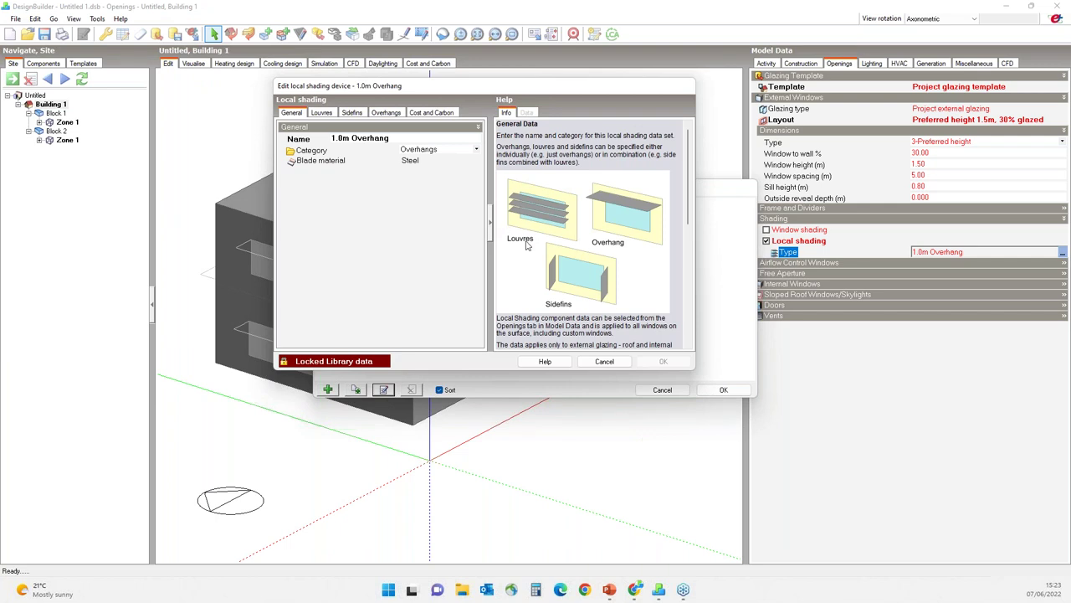
- Close the overhang data, review the louvre and general shading devices, and switch local shading off without changing the device
left_click(607, 364)
left_click(319, 211)
left_click(319, 202)
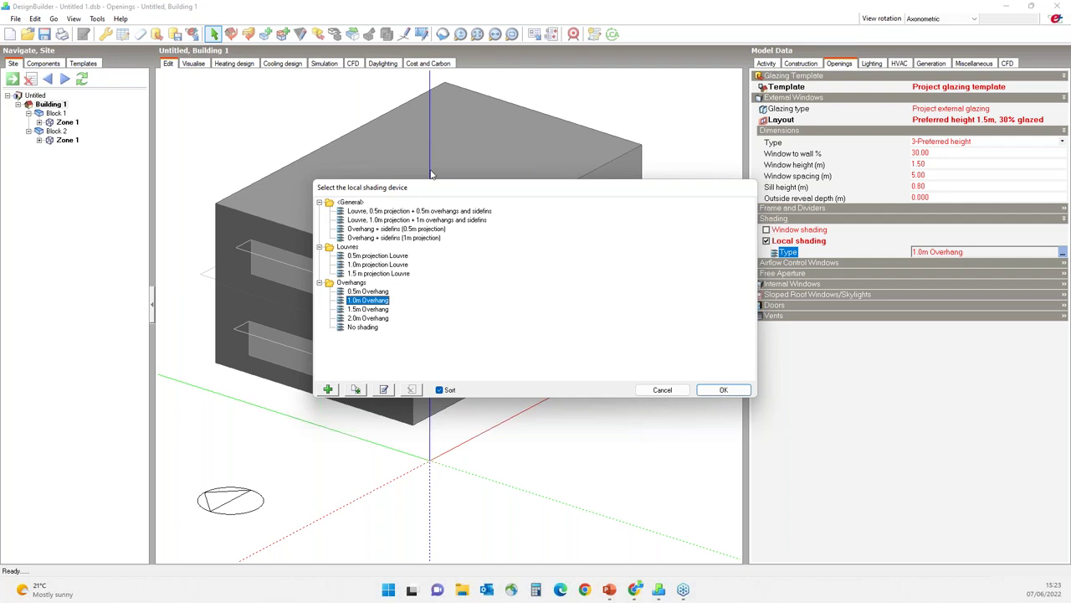
left_click(661, 390)
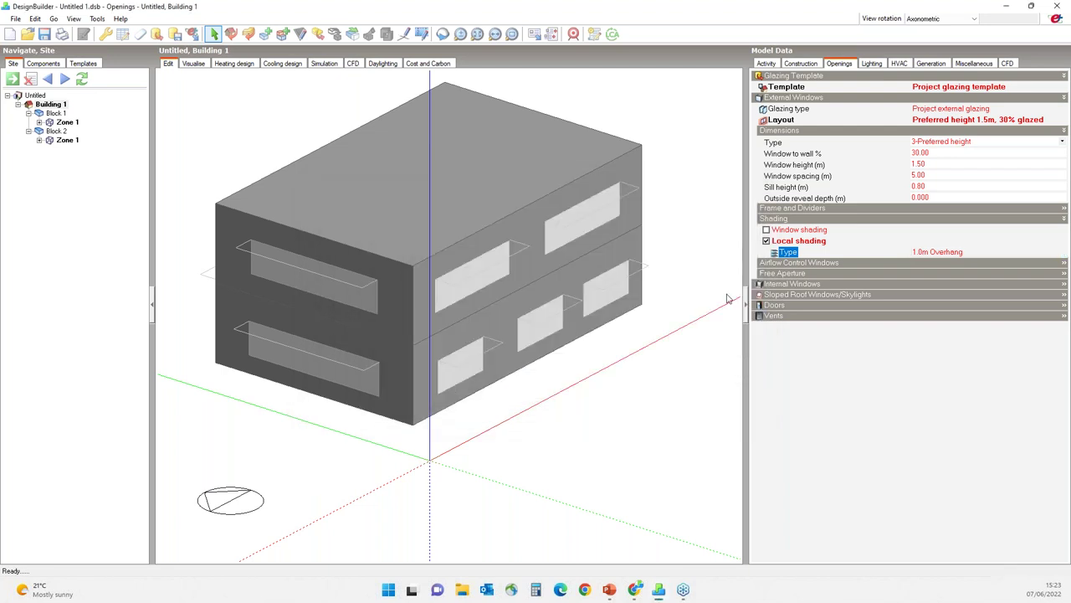
left_click(766, 241)
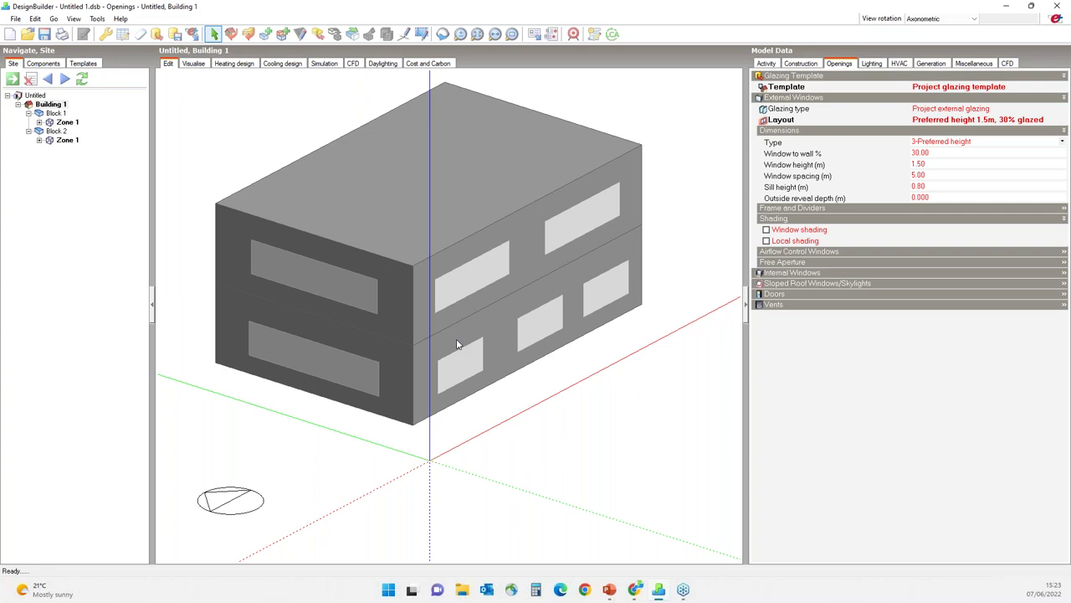
- Open the External Glazing layout of the model data grid view for editing
left_click(126, 36)
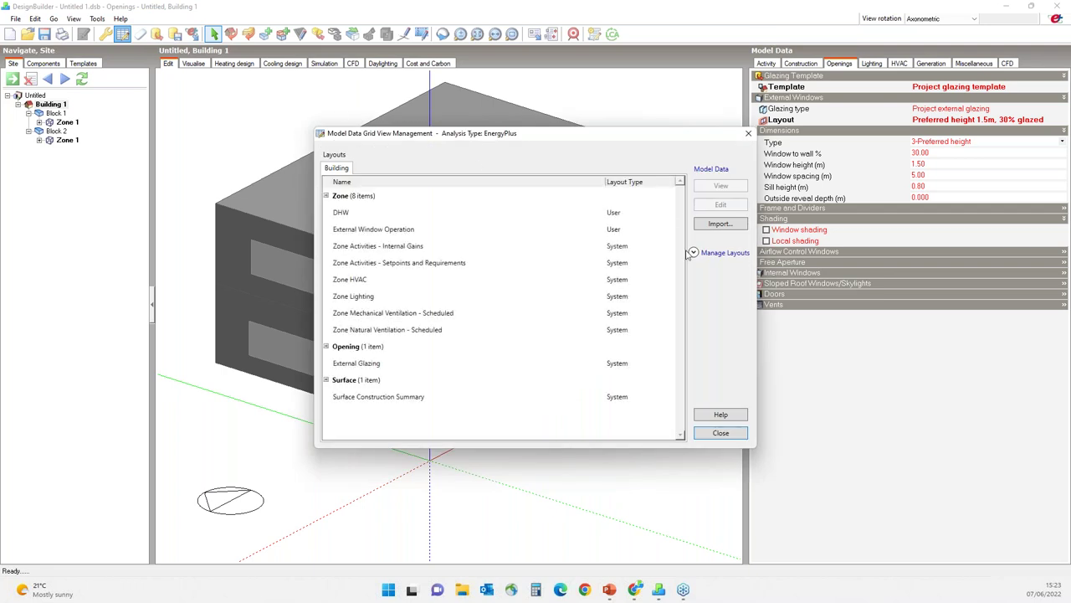
left_click(378, 365)
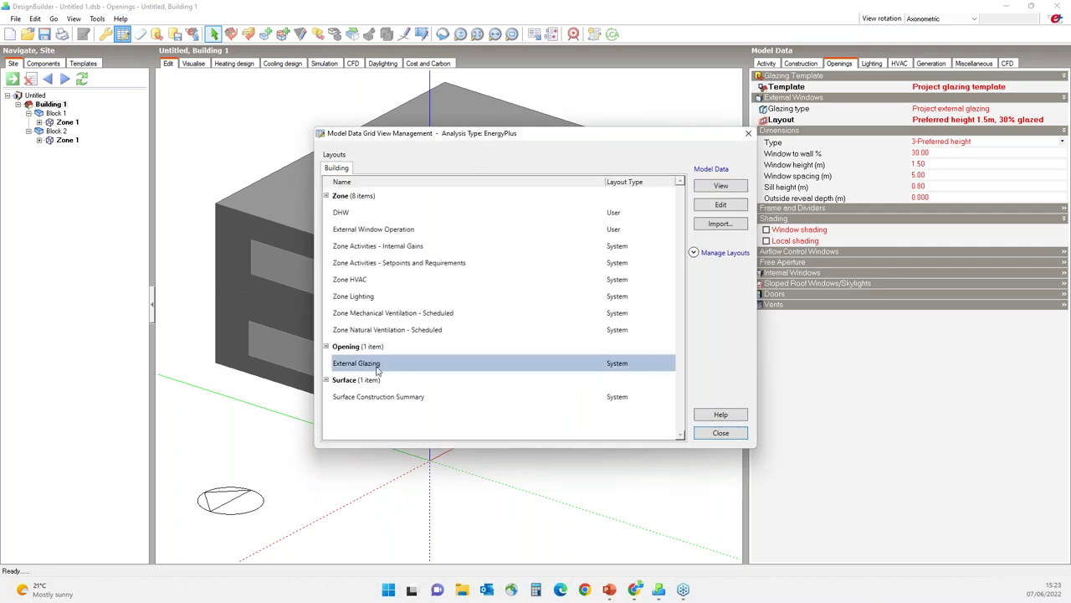
left_click(718, 207)
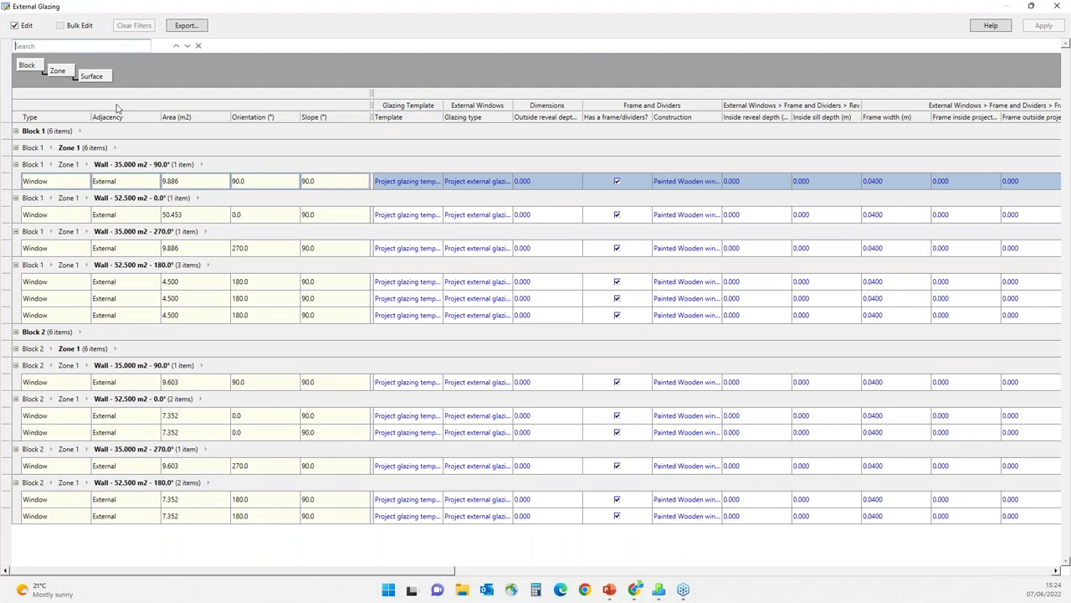
- Remove the surface, zone and block grouping from the glazing grid and sort the windows by orientation in ascending order
left_click_drag(91, 76, 25, 116)
left_click_drag(57, 70, 91, 107)
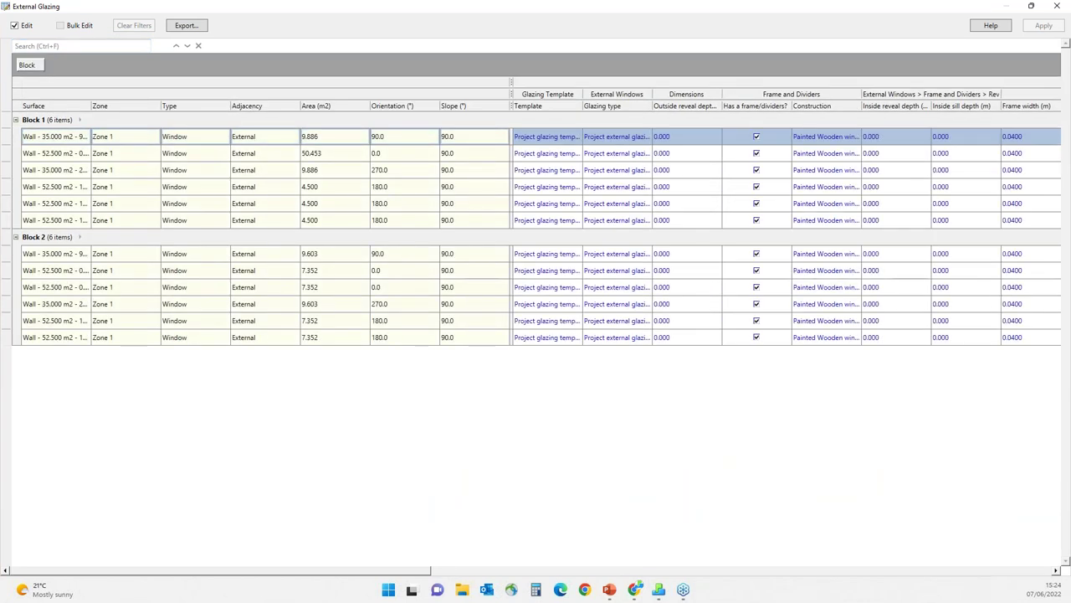
left_click_drag(27, 64, 154, 106)
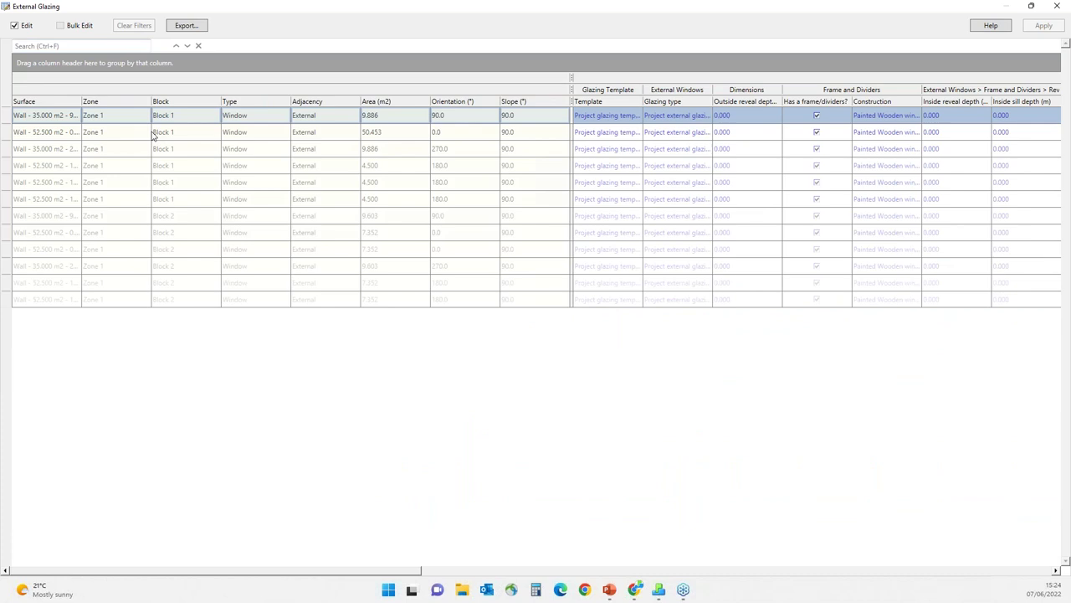
left_click(449, 104)
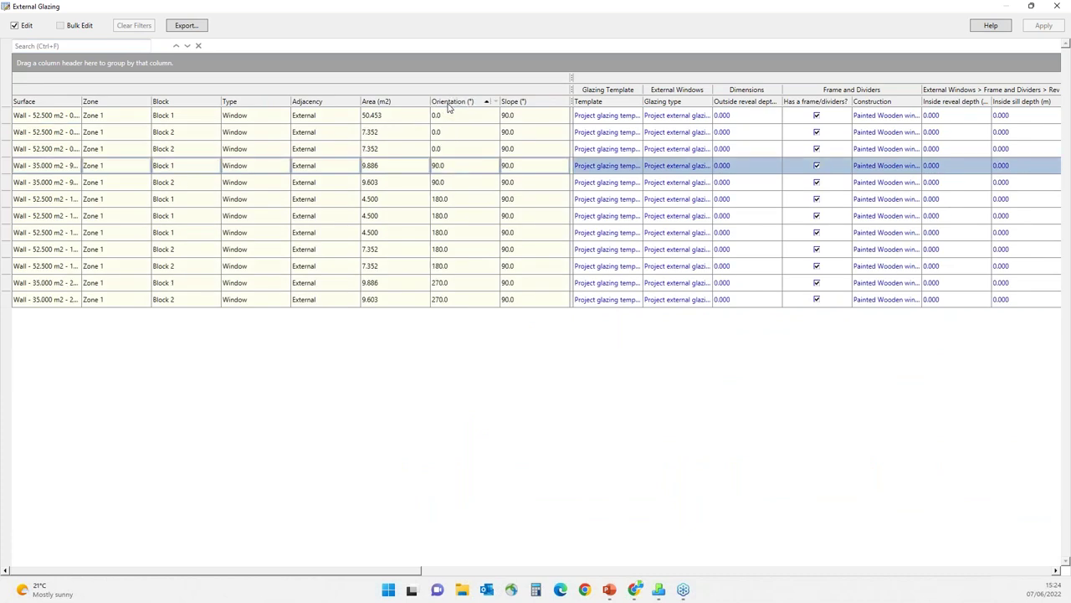
- Enable local shading in bulk for all windows with a 180° orientation in both blocks
left_click(465, 207)
left_click(459, 270, "shift")
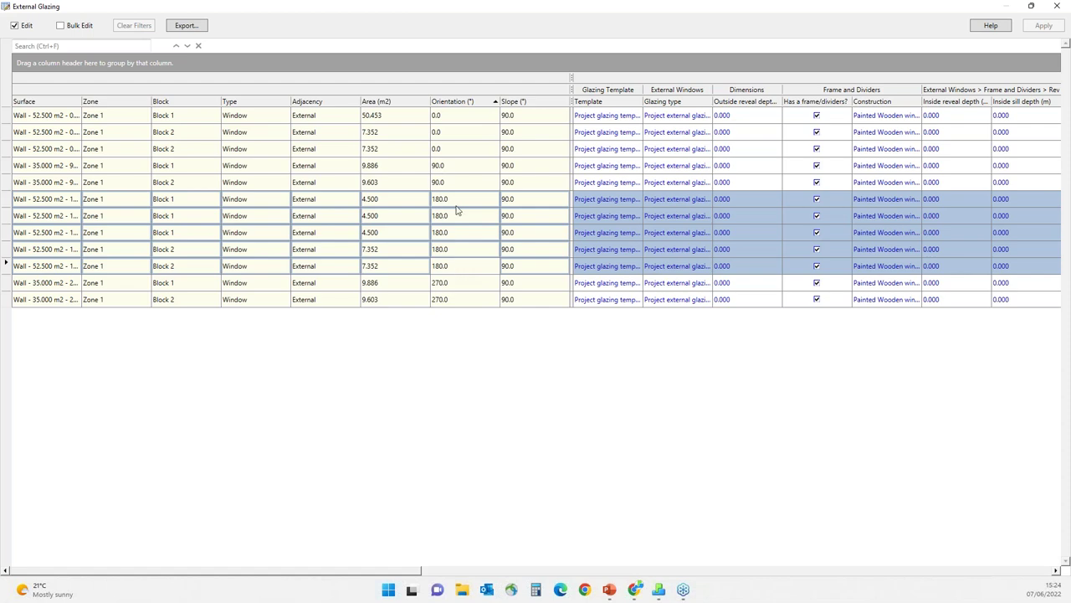
left_click(61, 27)
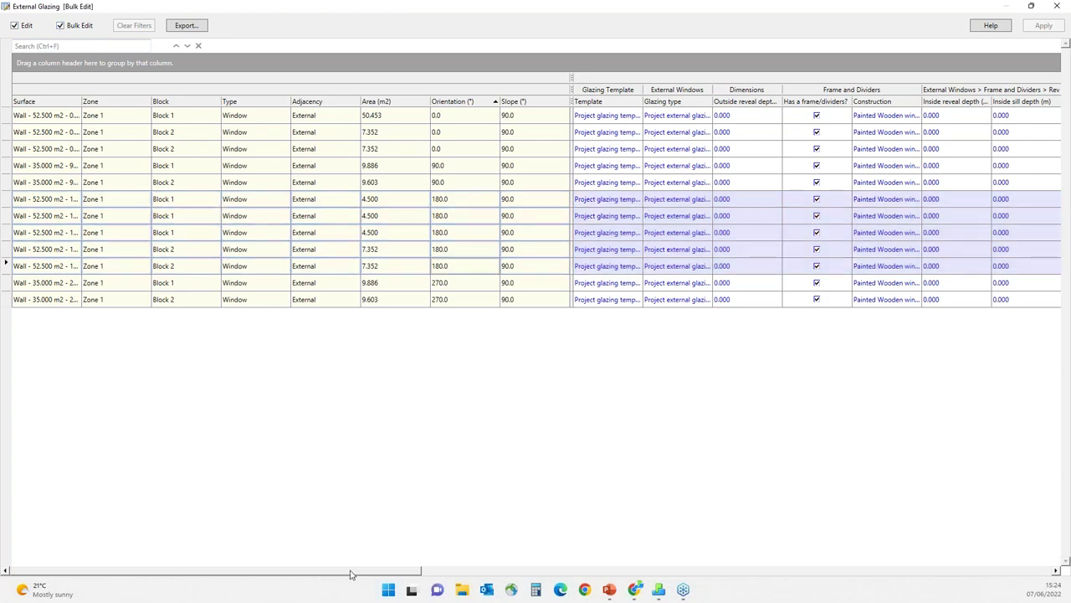
mouse_move(350, 574)
left_mouse_down()
mouse_move(897, 574)
mouse_move(979, 548)
left_mouse_up()
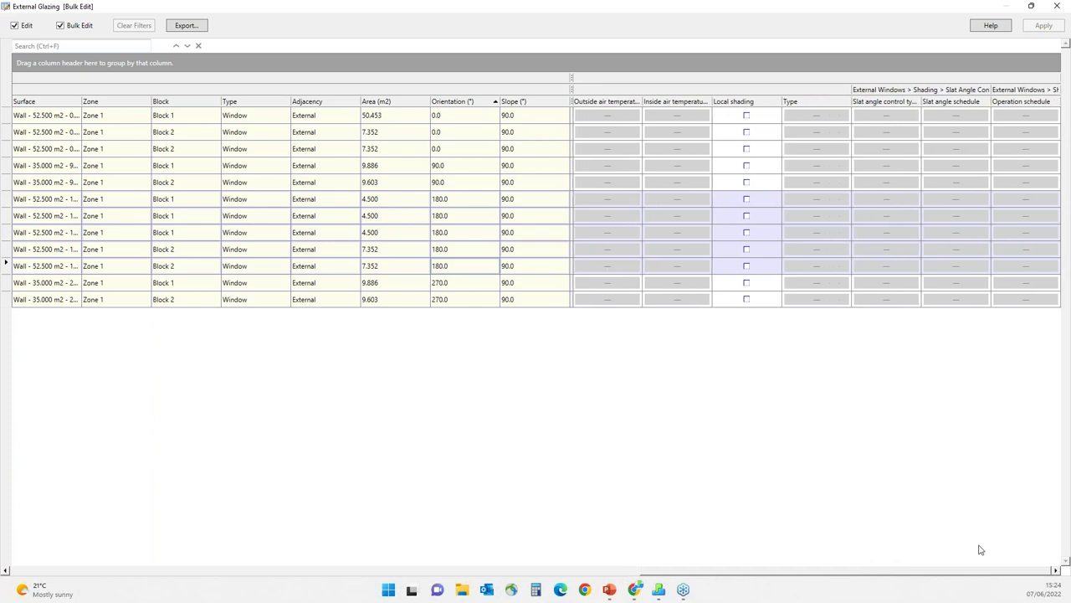
left_click(746, 199)
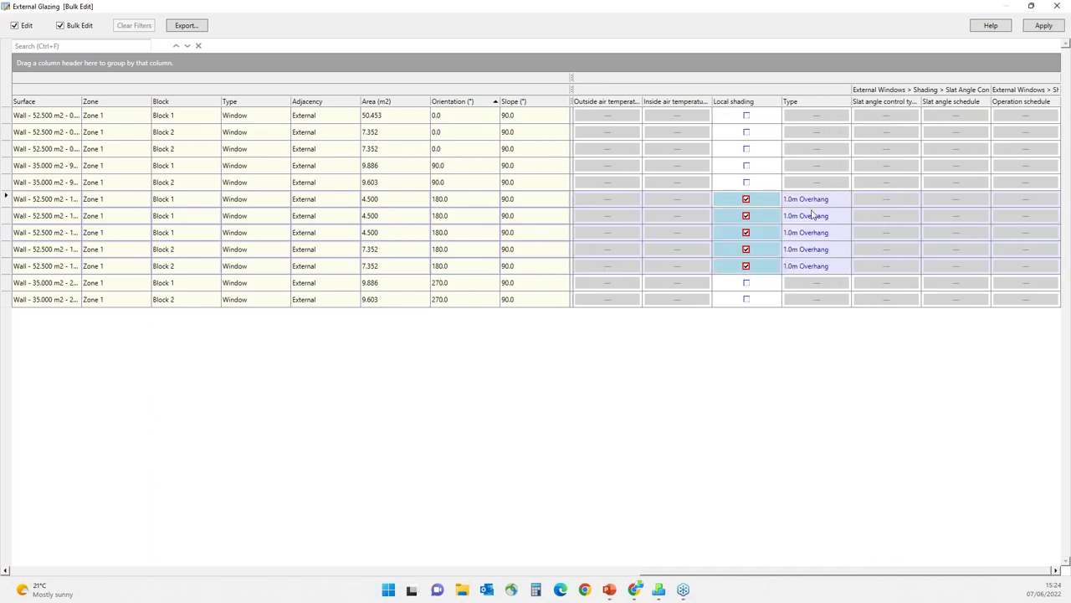
- Set the 180° windows' local shading type to 1.5m Overhang, apply the changes and close the grid view
double_click(808, 201)
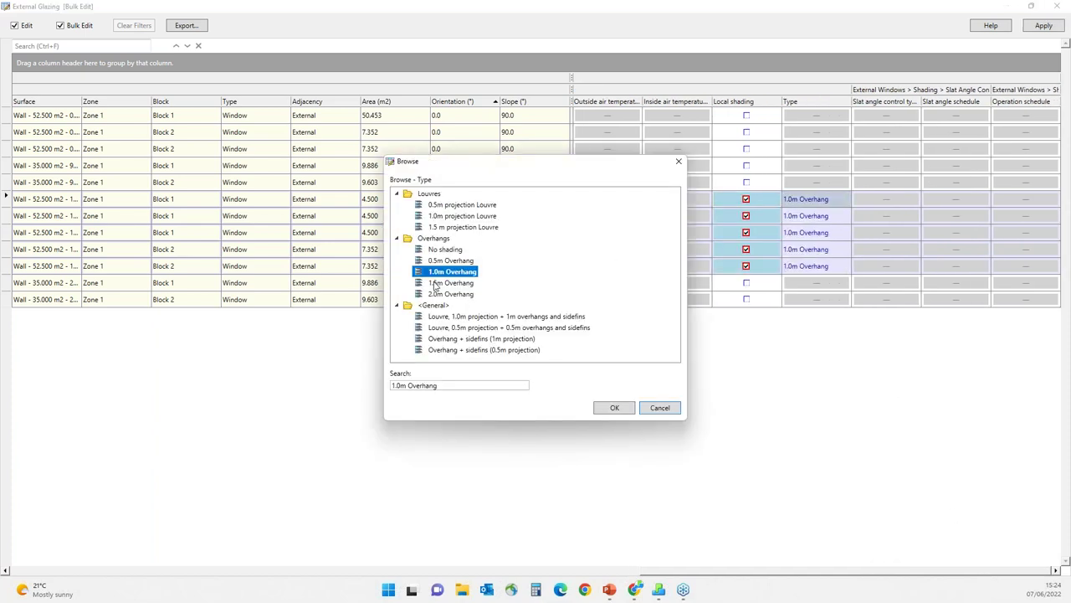
left_click(437, 284)
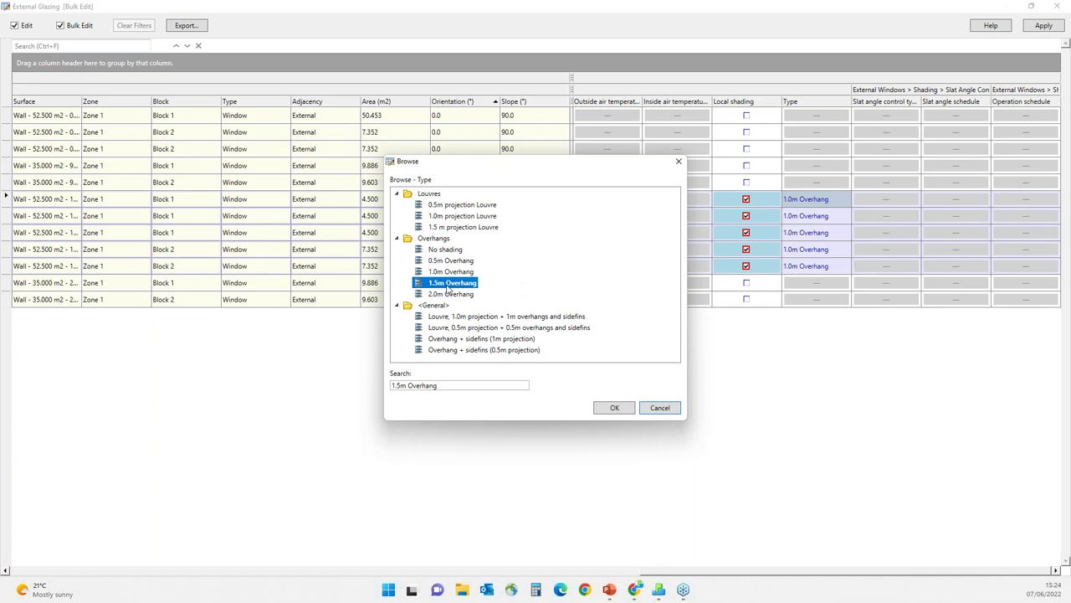
left_click(616, 409)
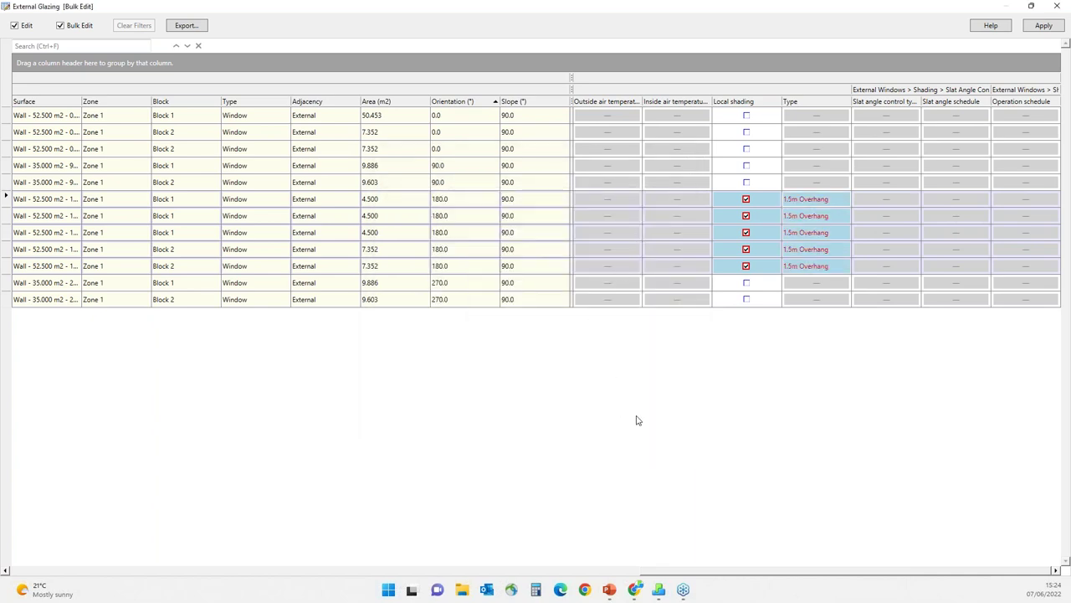
left_click(1038, 27)
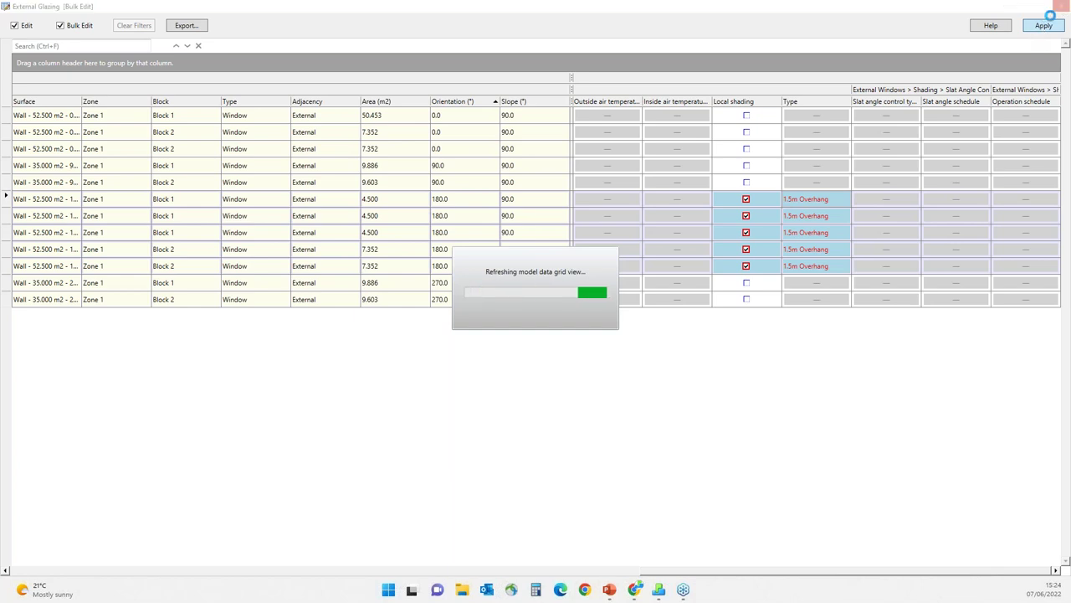
left_click(1042, 26)
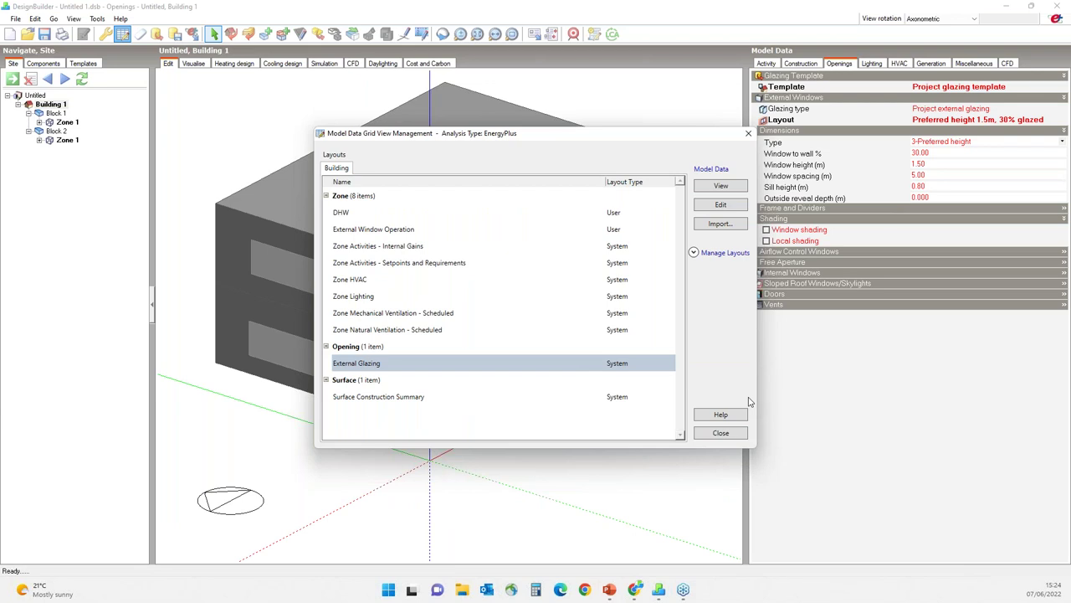
left_click(716, 433)
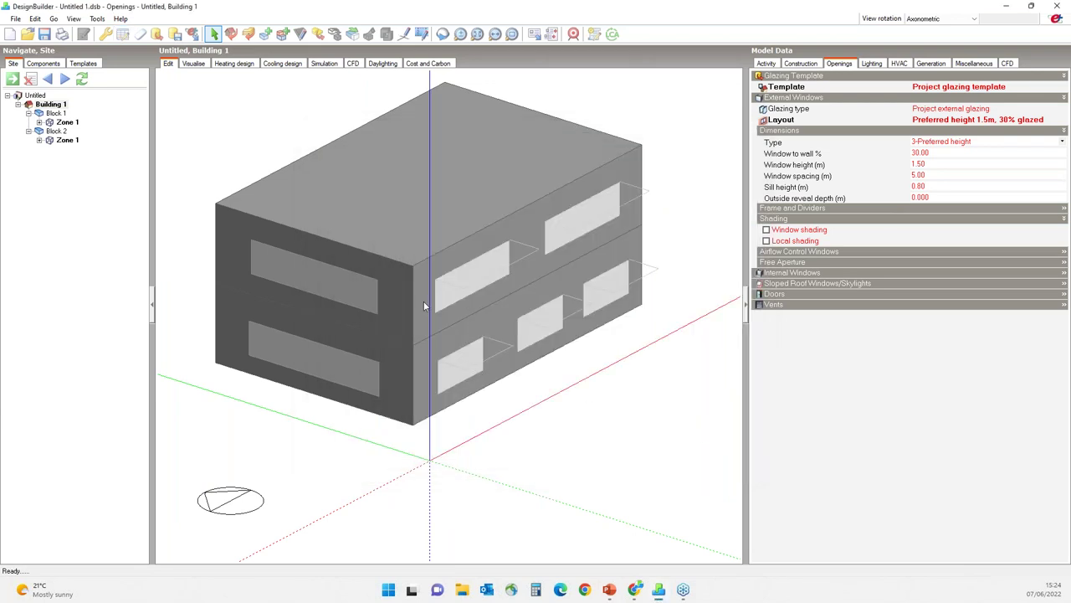
- Inspect the overhangs on the building in the rendered visualisation, and return to the editable model
scroll(452, 336, "down", 1)
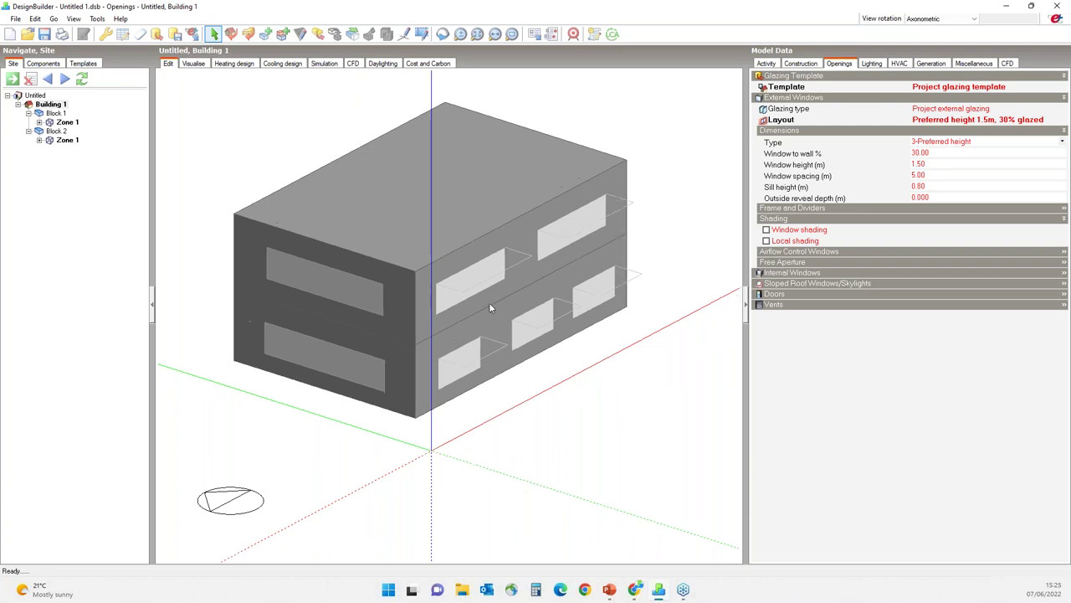
left_click(194, 63)
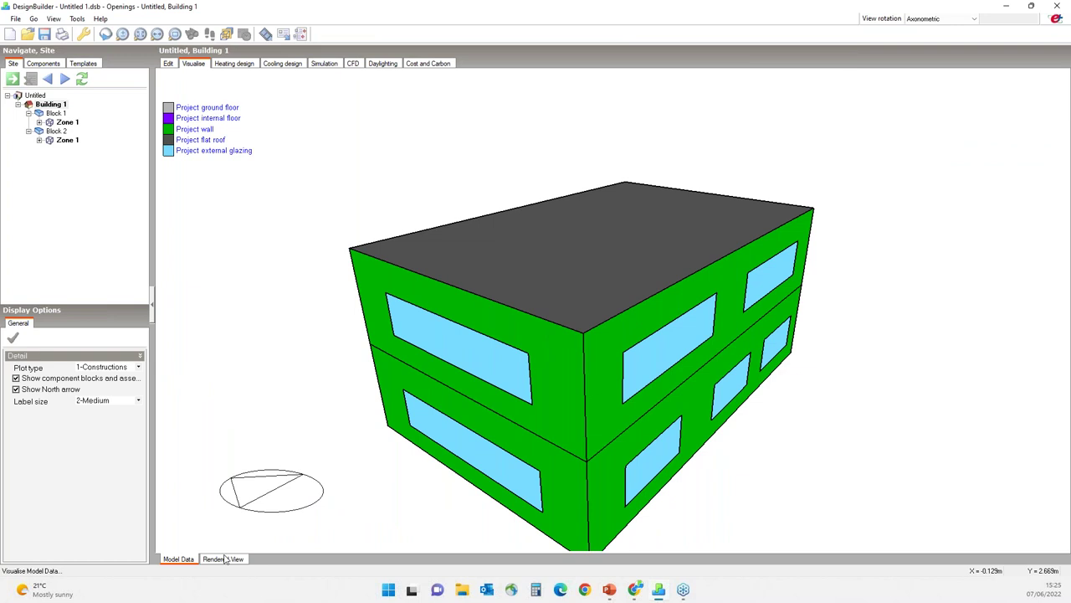
left_click(224, 559)
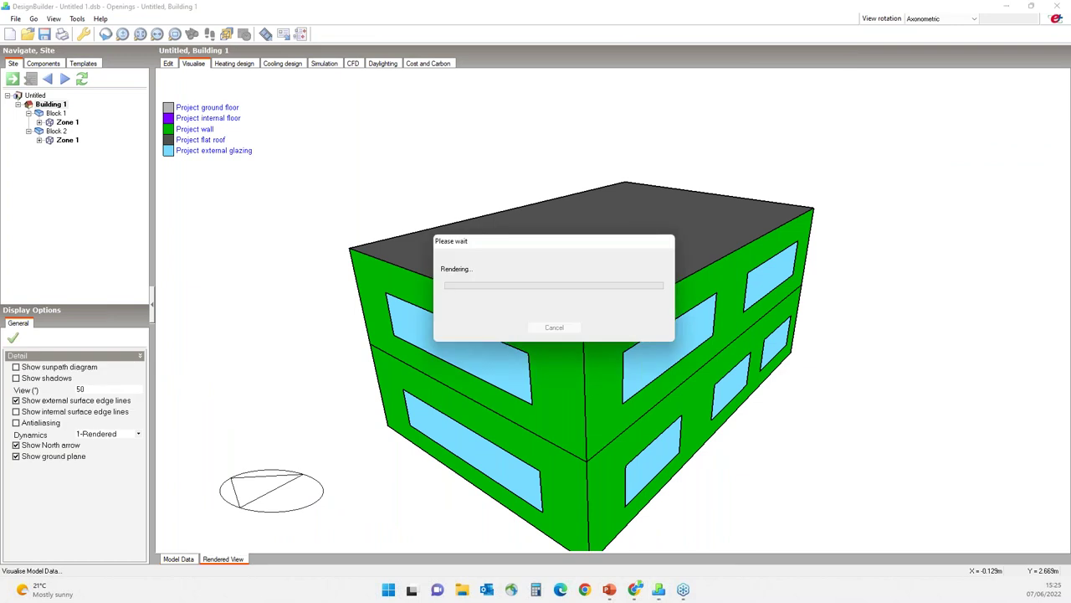
left_click_drag(340, 330, 661, 335)
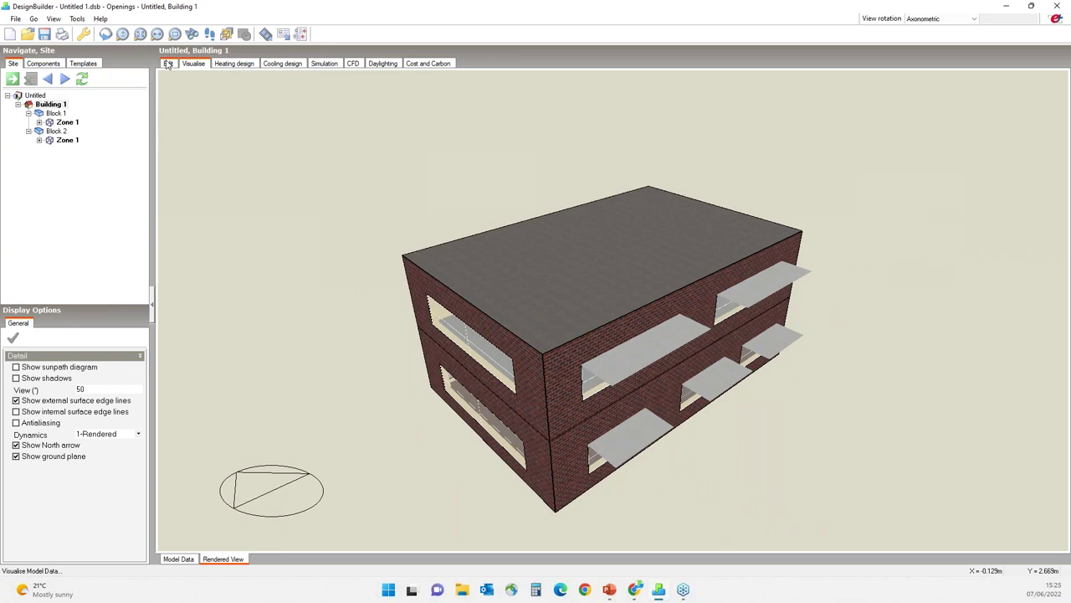
left_click(168, 64)
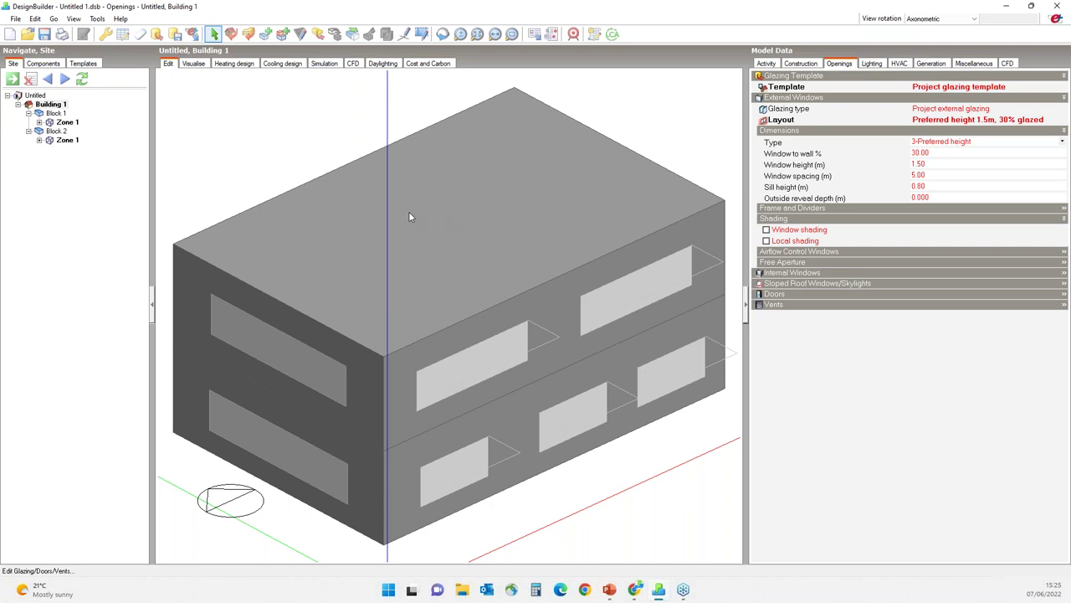
- Outline a standard extruded component block as a 0.1 m high strip along the top edge of the upper storey's 180° wall
scroll(409, 217, "down", 5)
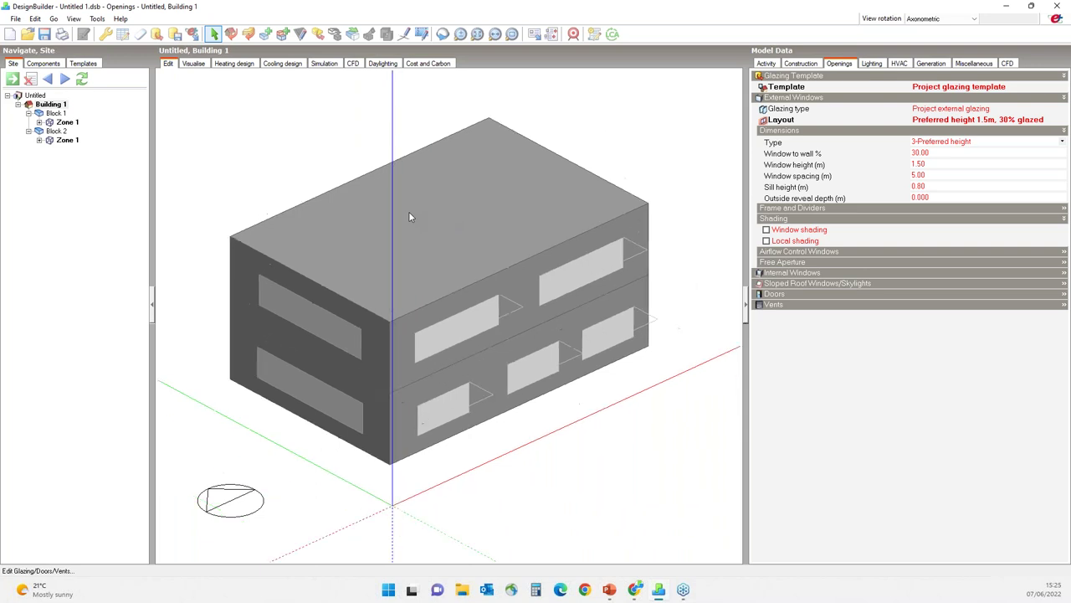
scroll(408, 217, "down", 1)
left_click(265, 34)
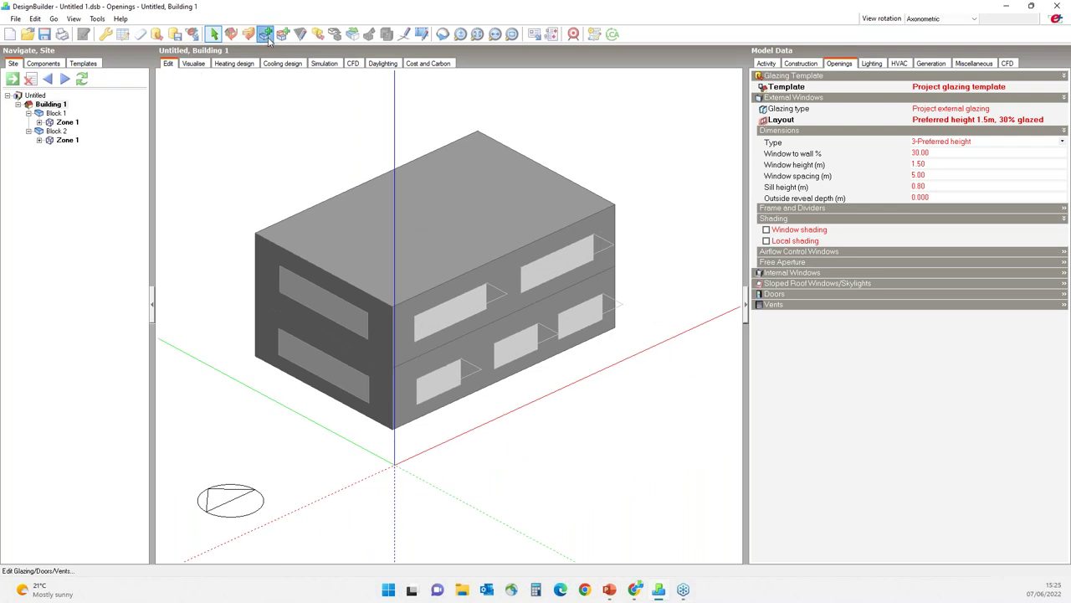
left_click(104, 368)
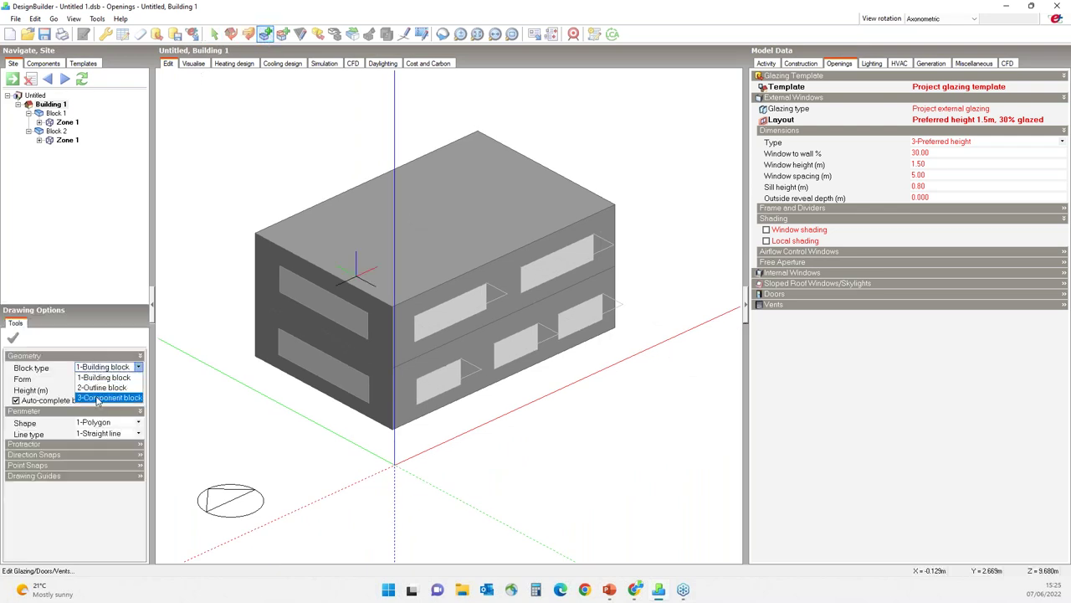
left_click(98, 400)
scroll(475, 276, "up", 1)
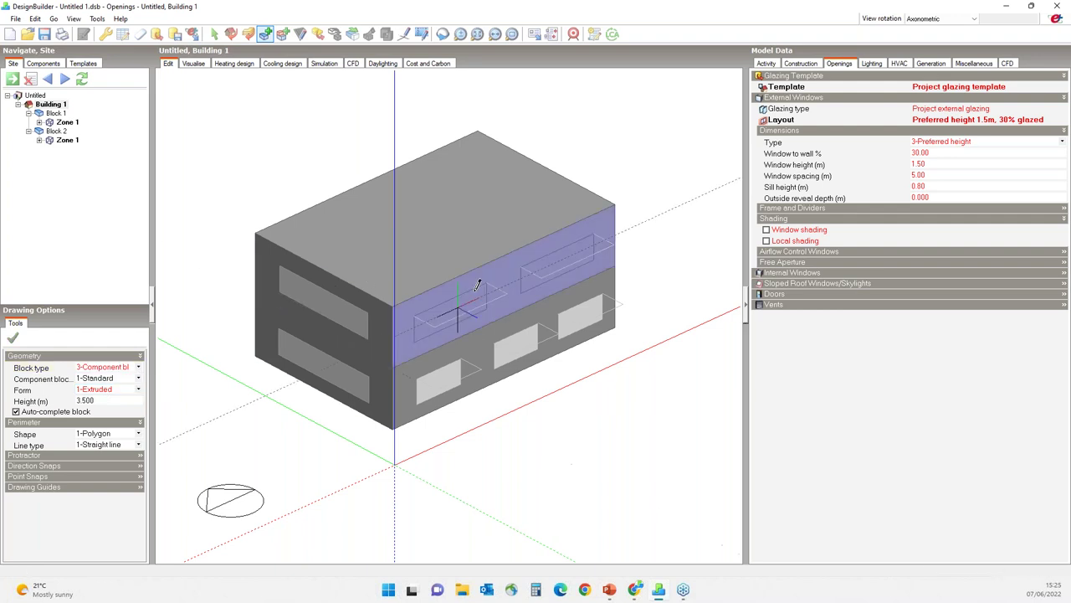
scroll(476, 276, "up", 3)
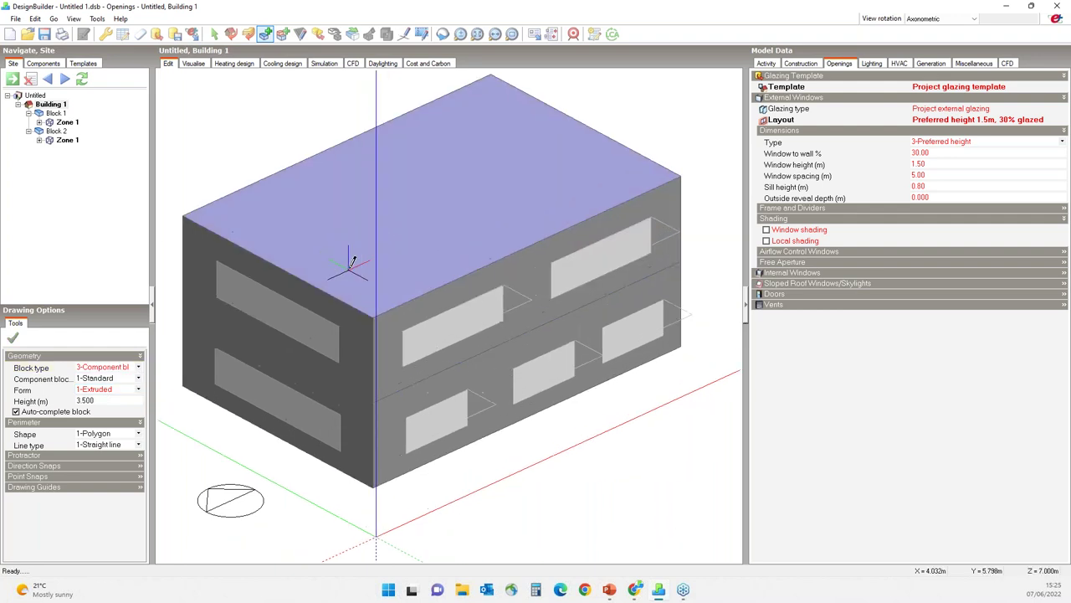
scroll(327, 306, "down", 3)
scroll(411, 301, "up", 4)
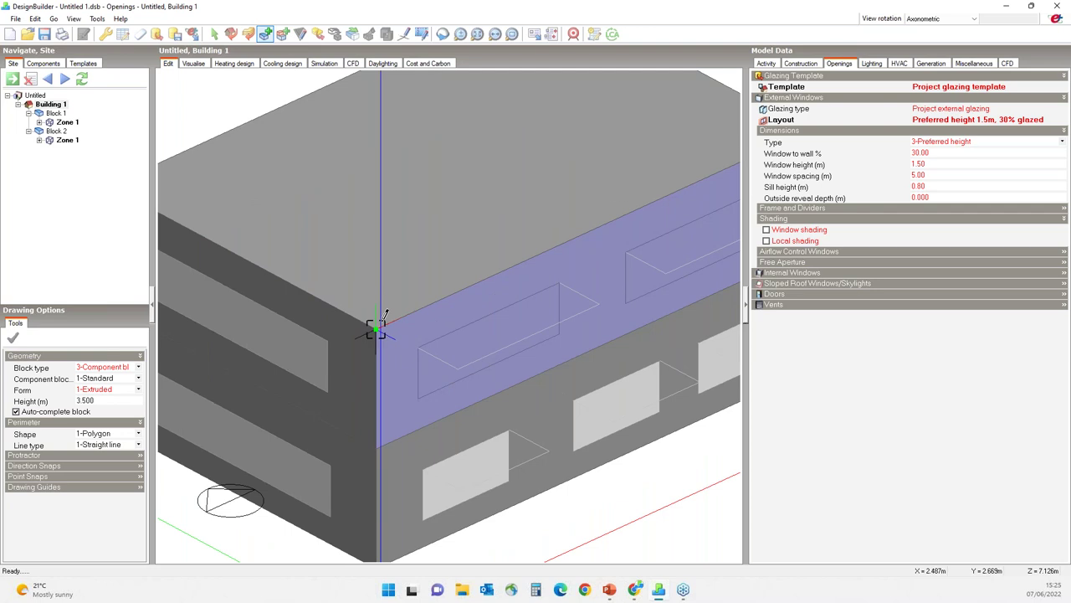
left_click(378, 327)
scroll(378, 326, "down", 2)
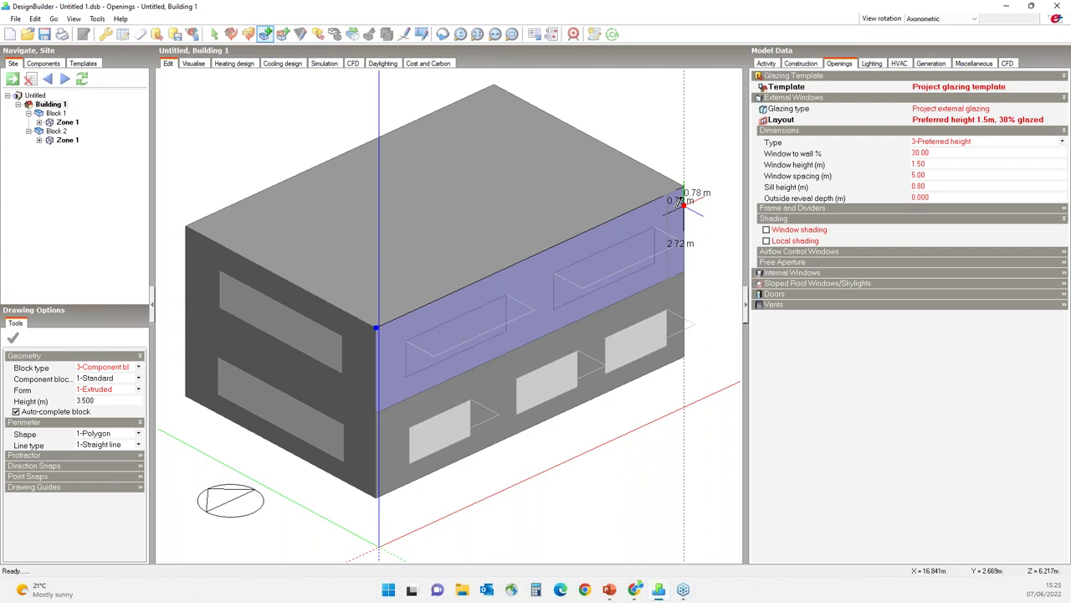
type("0.1")
key("Return")
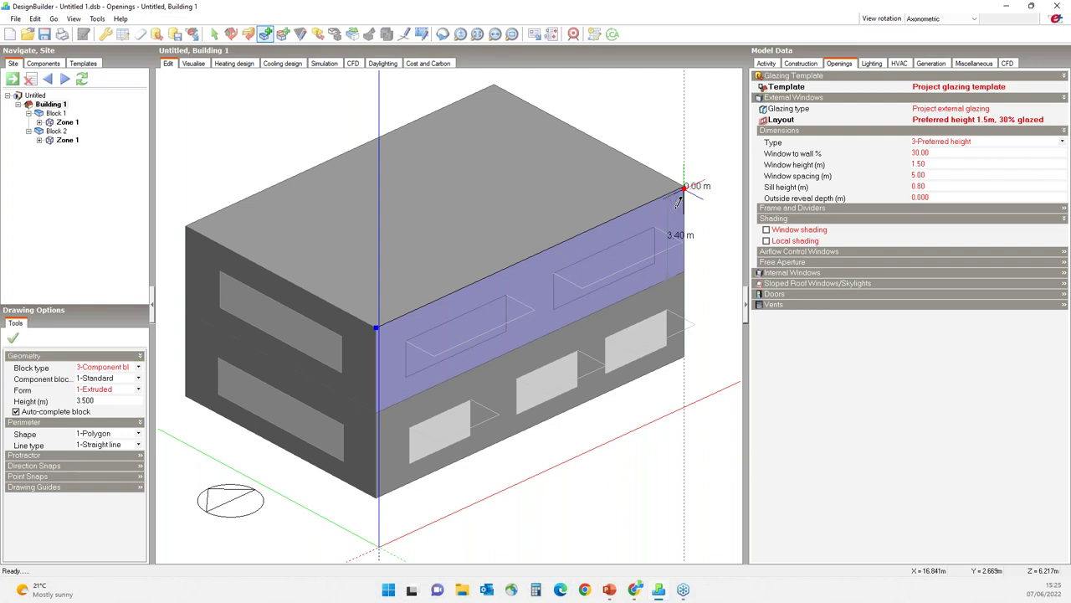
scroll(378, 331, "up", 3)
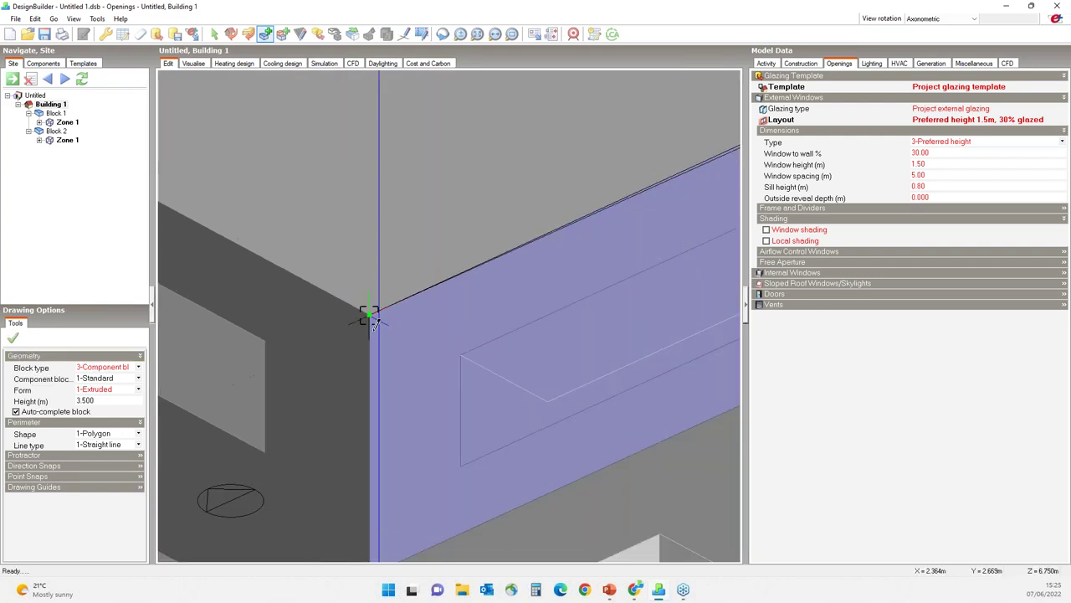
scroll(366, 316, "up", 2)
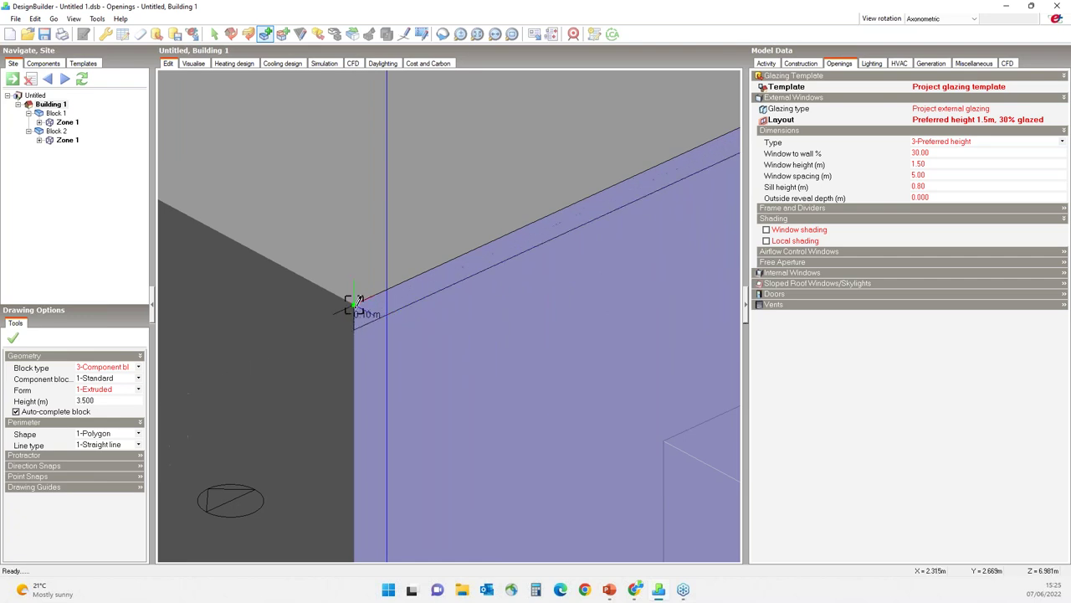
left_click(355, 304)
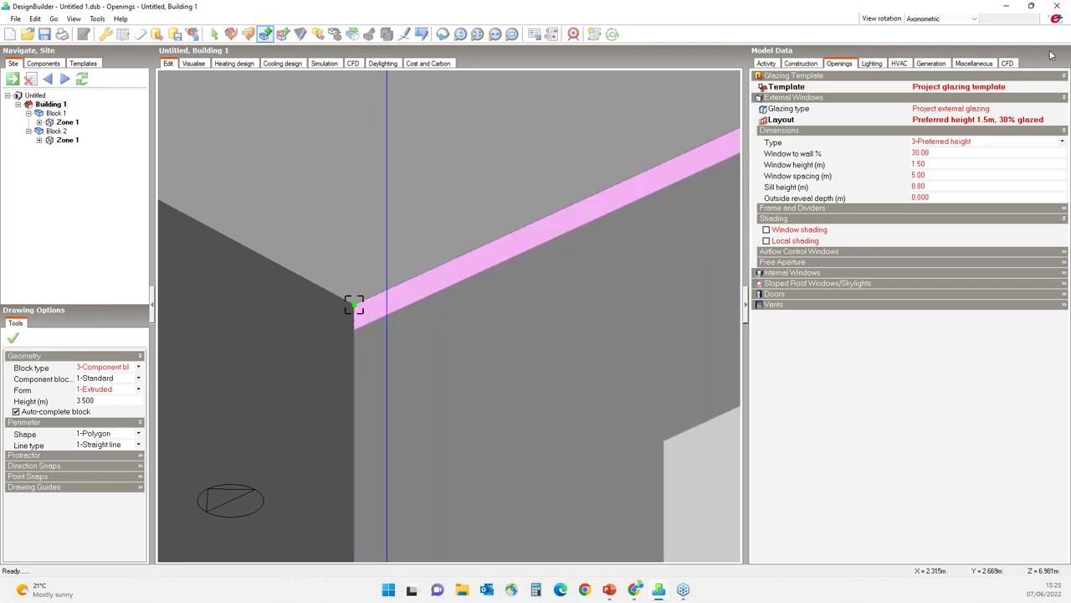
- Extrude the strip 2 m outward from the wall to form a roof-level overhang, and finish drawing
scroll(354, 304, "down", 5)
scroll(522, 235, "down", 2)
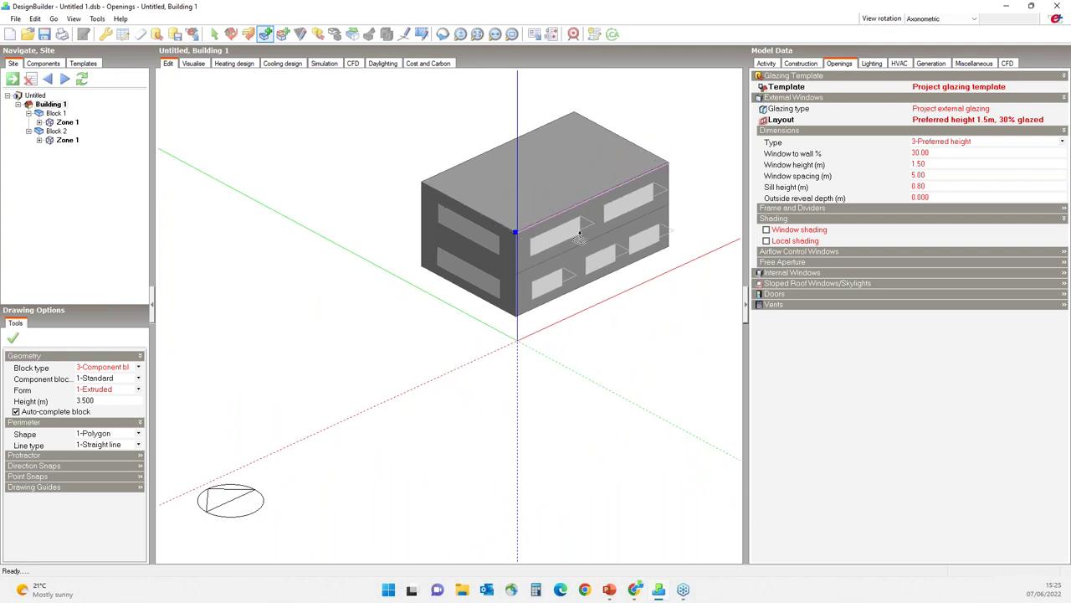
left_click(603, 247)
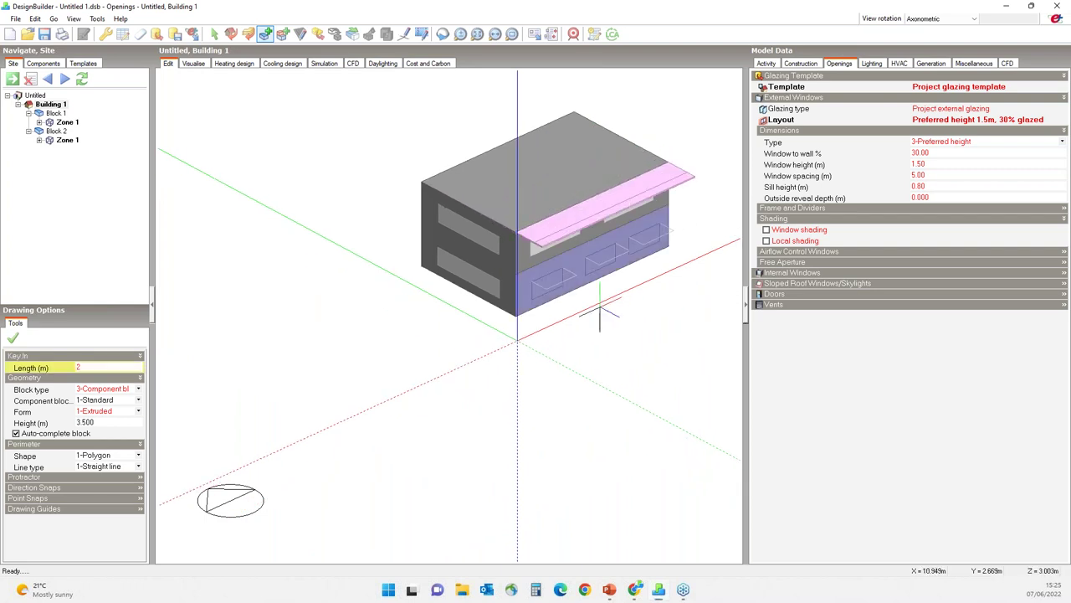
left_click(606, 230)
scroll(615, 143, "up", 1)
middle_click_drag(615, 142, 416, 238)
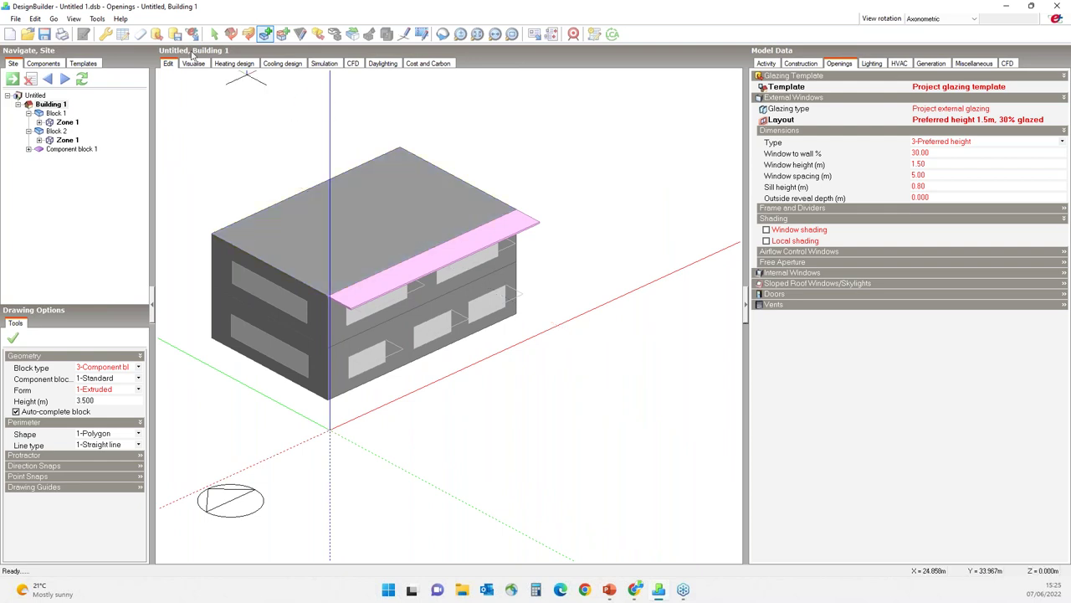
left_click(214, 34)
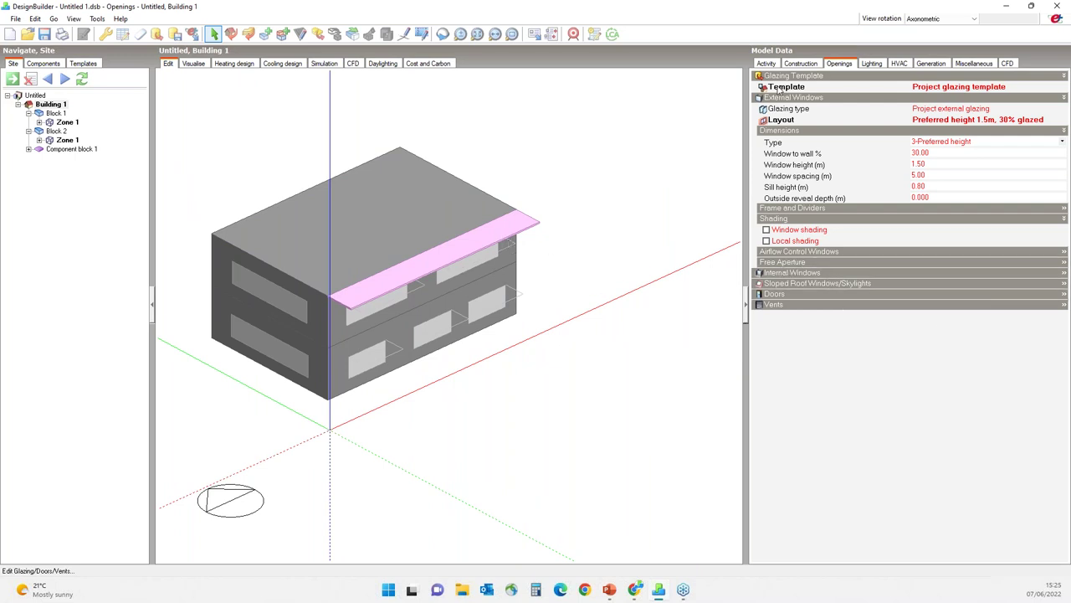
- Examine the component block's shading settings in the construction data, including material, flat surface position and maximum transmittance
left_click(797, 64)
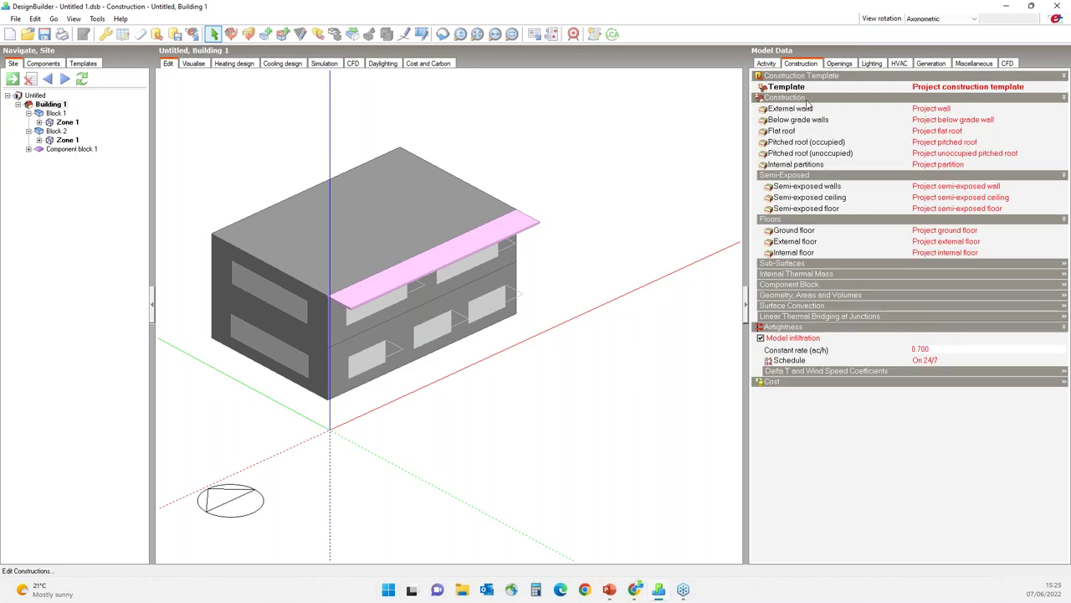
left_click(789, 285)
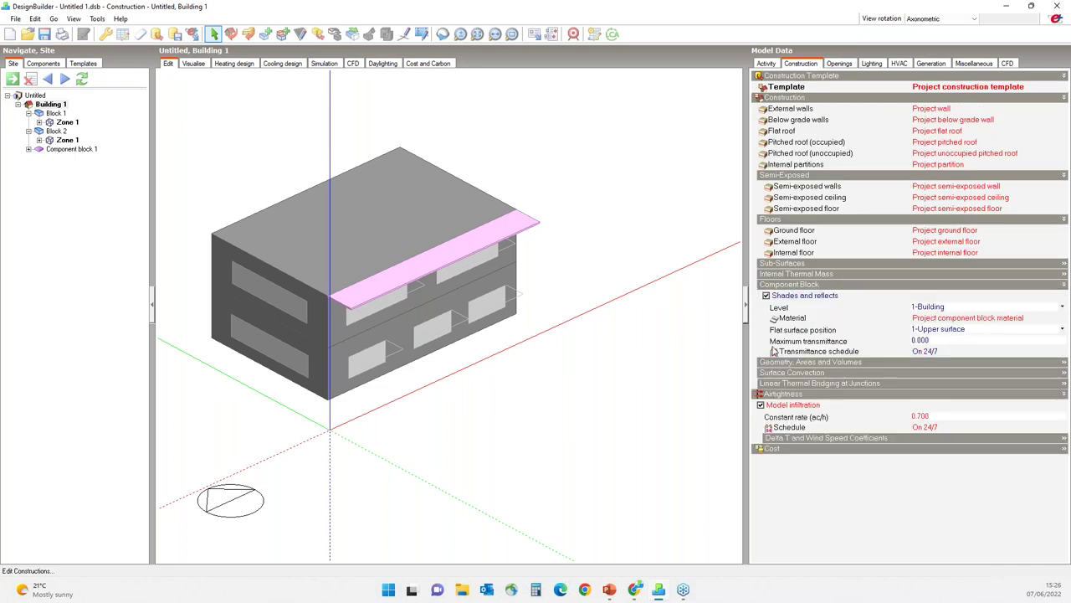
left_click(1036, 330)
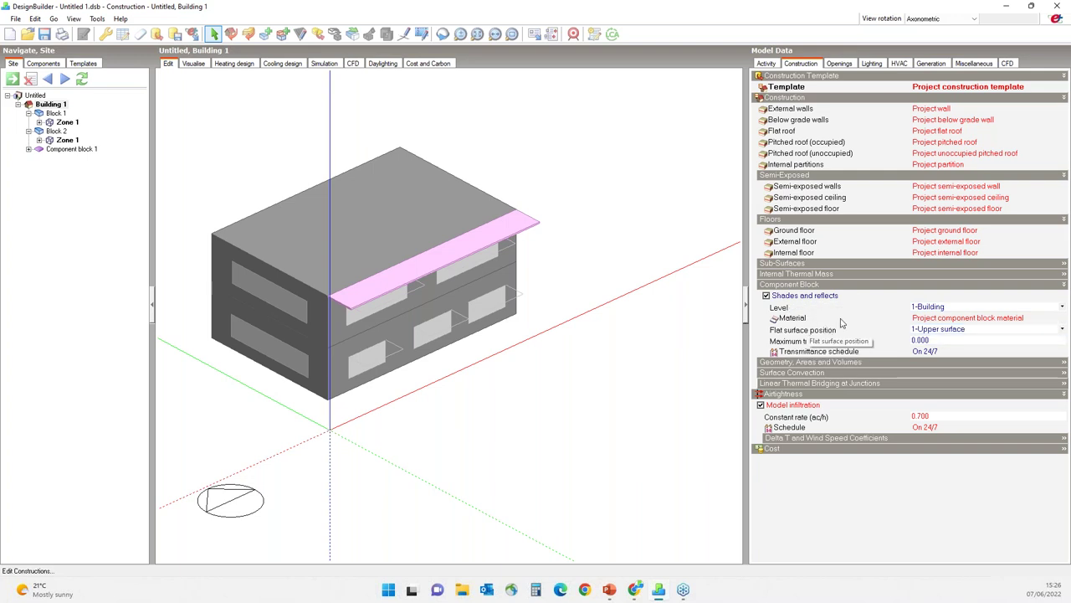
left_click(931, 340)
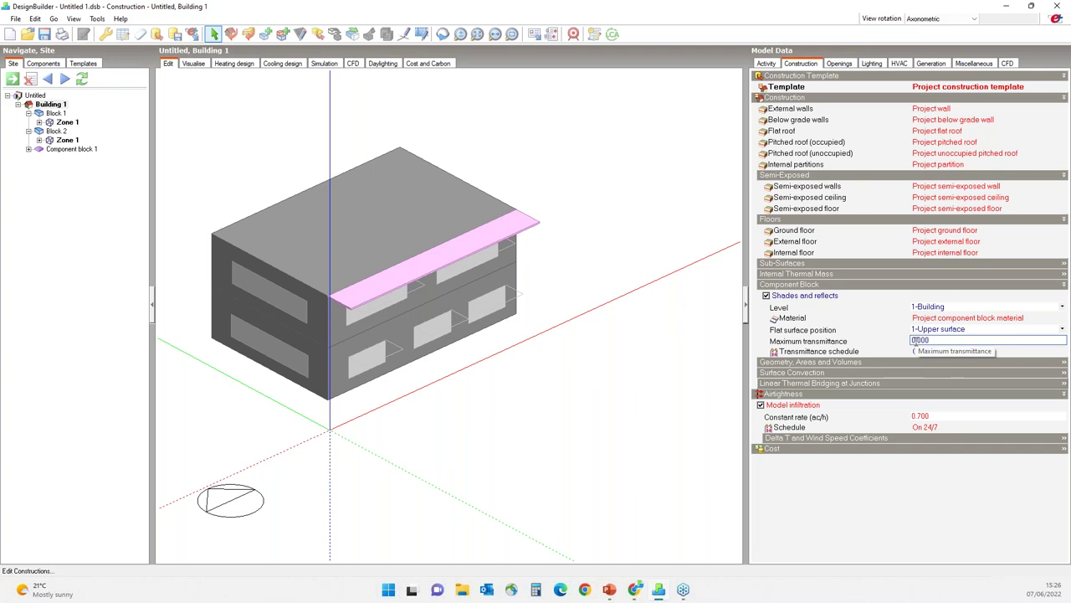
key("Return")
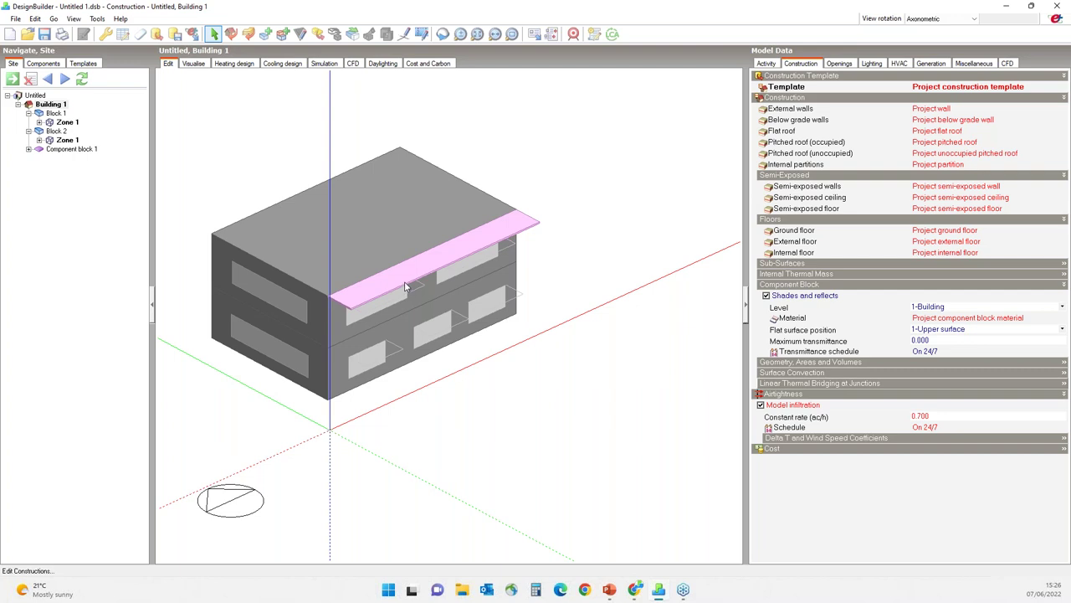
- Look over the internal vent settings in the building's openings data
left_click(840, 66)
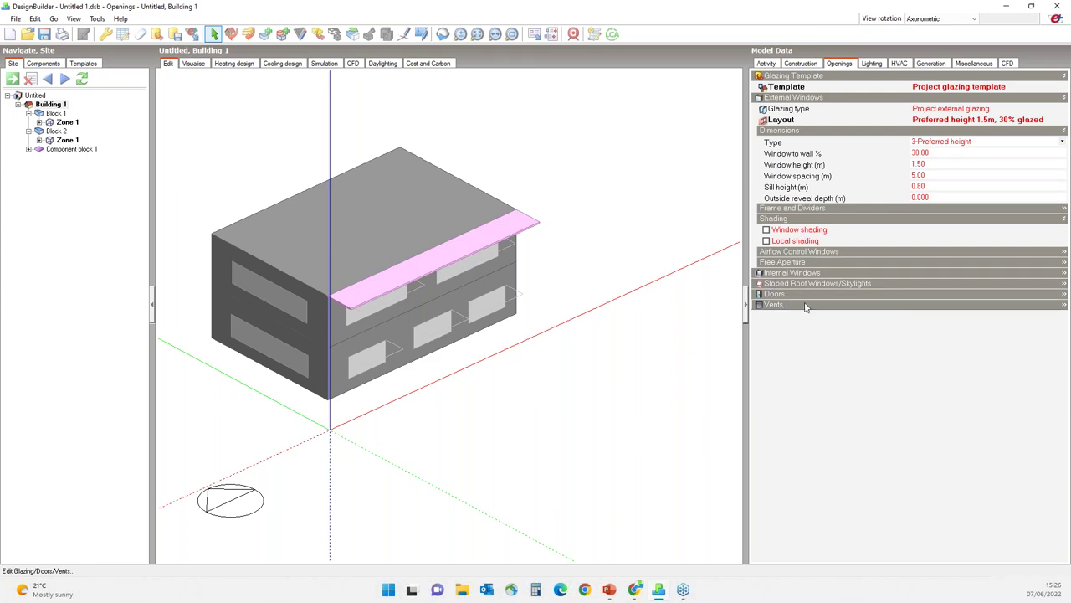
left_click(805, 304)
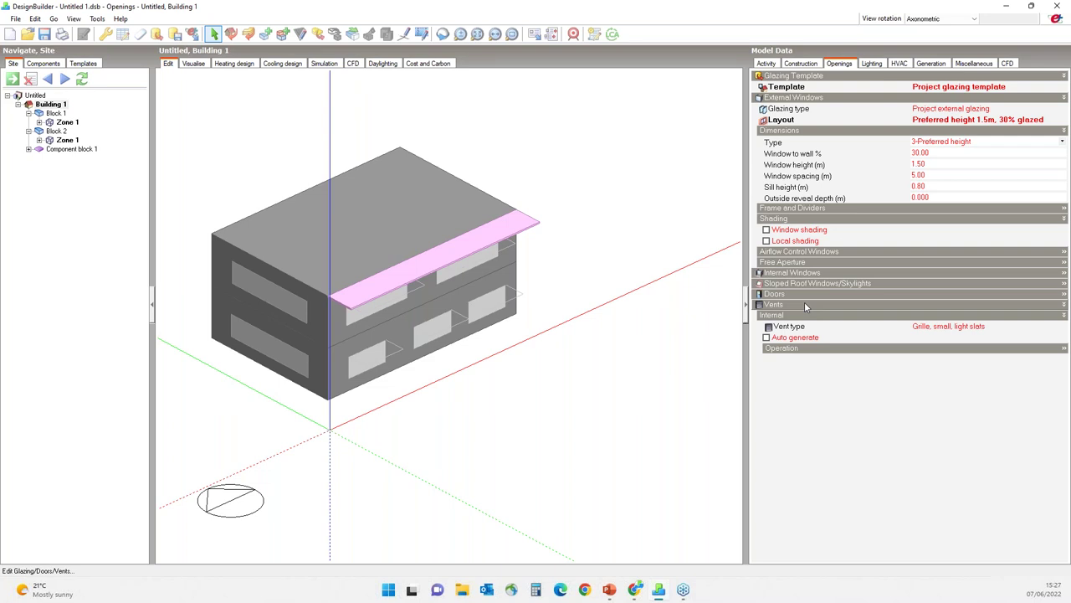
left_click(805, 305)
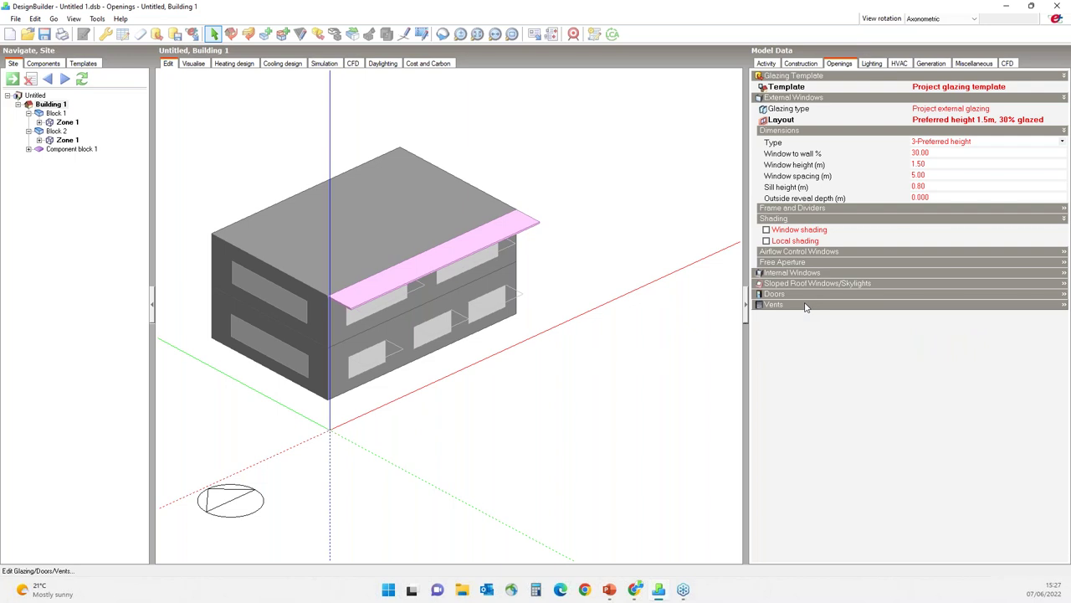
- On the upper block's 180° wall, draw a rectangular vent about 0.52 m wide and 1.50 m high against the outer side of the corner window
scroll(363, 316, "up", 1)
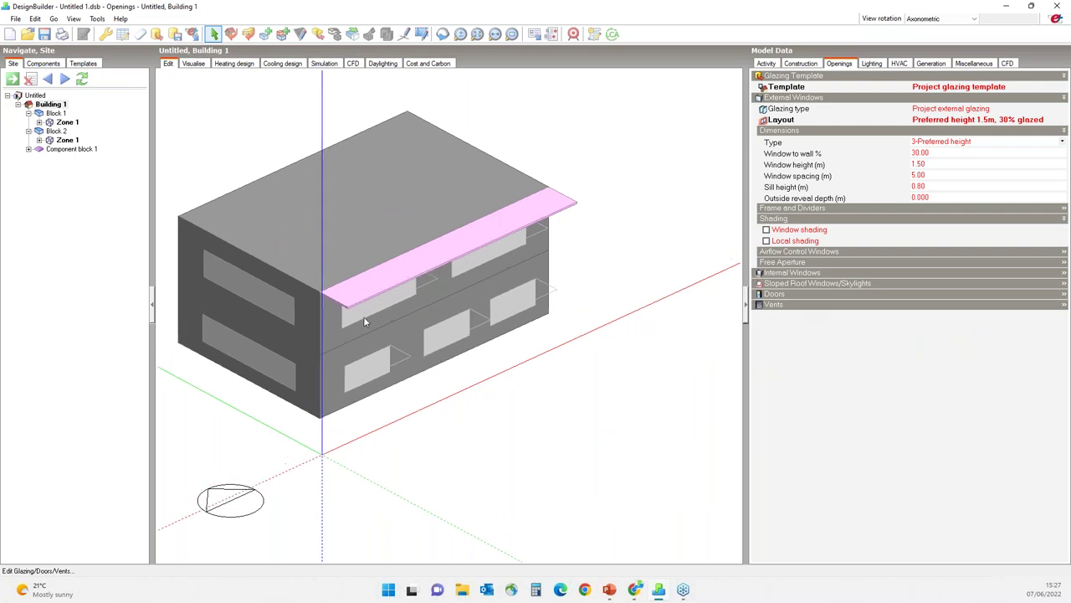
scroll(452, 321, "down", 1)
scroll(376, 317, "up", 1)
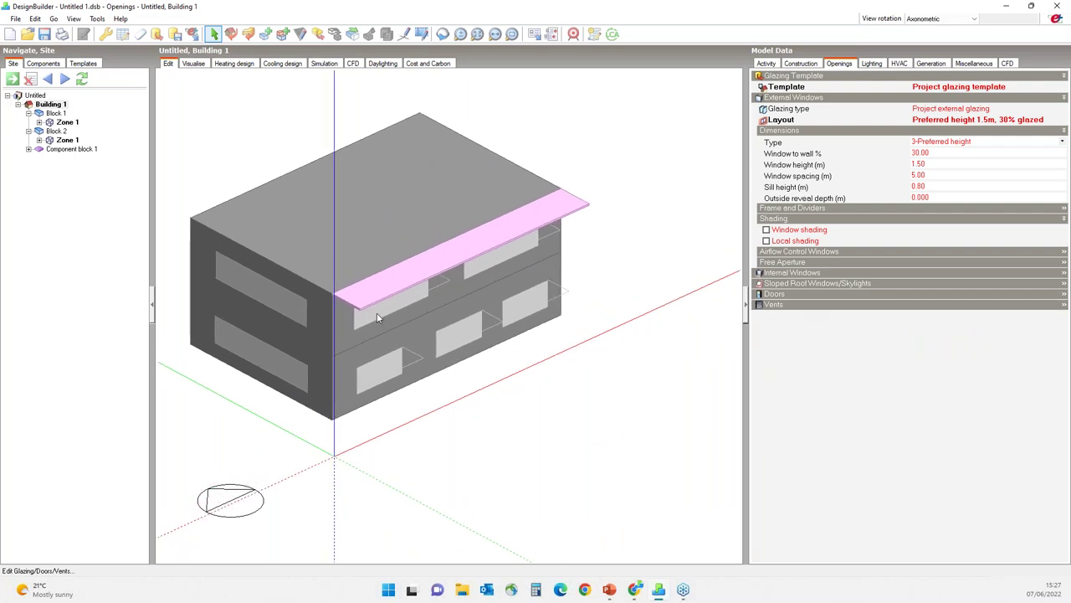
left_click(377, 318)
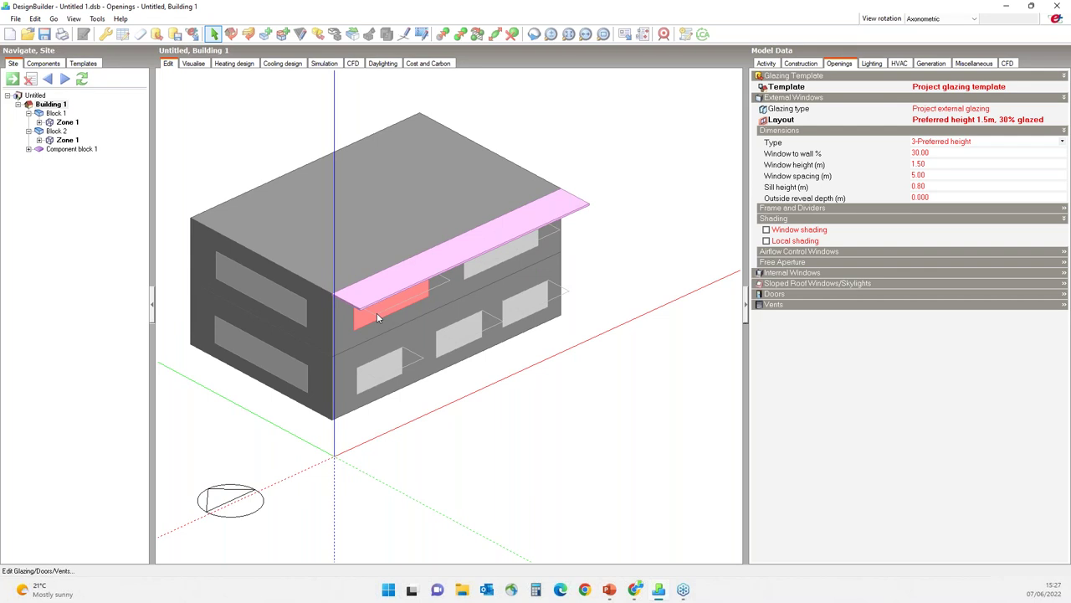
double_click(377, 317)
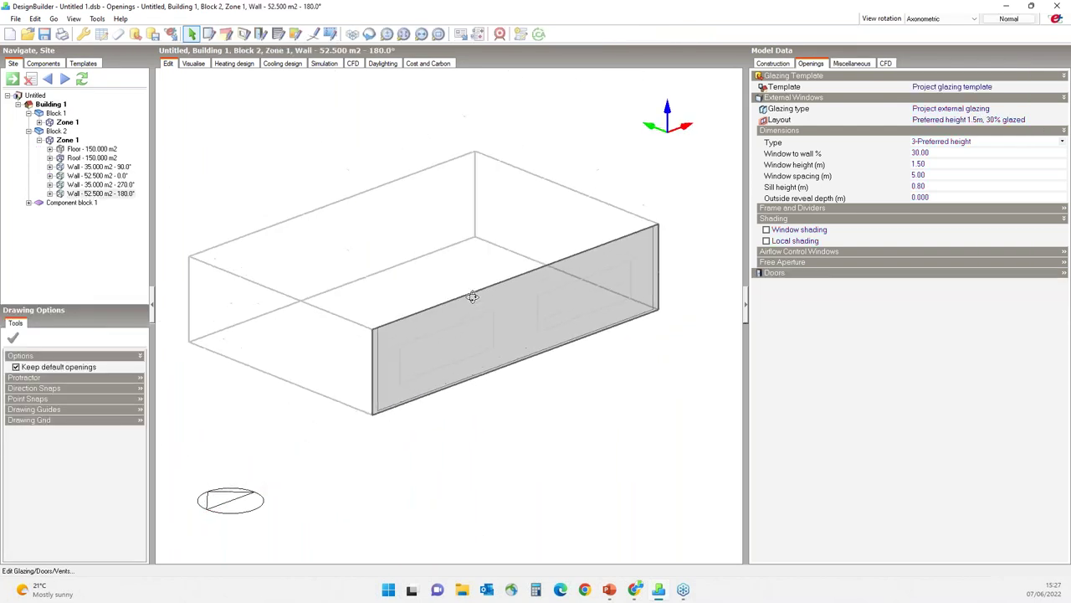
scroll(447, 340, "up", 3)
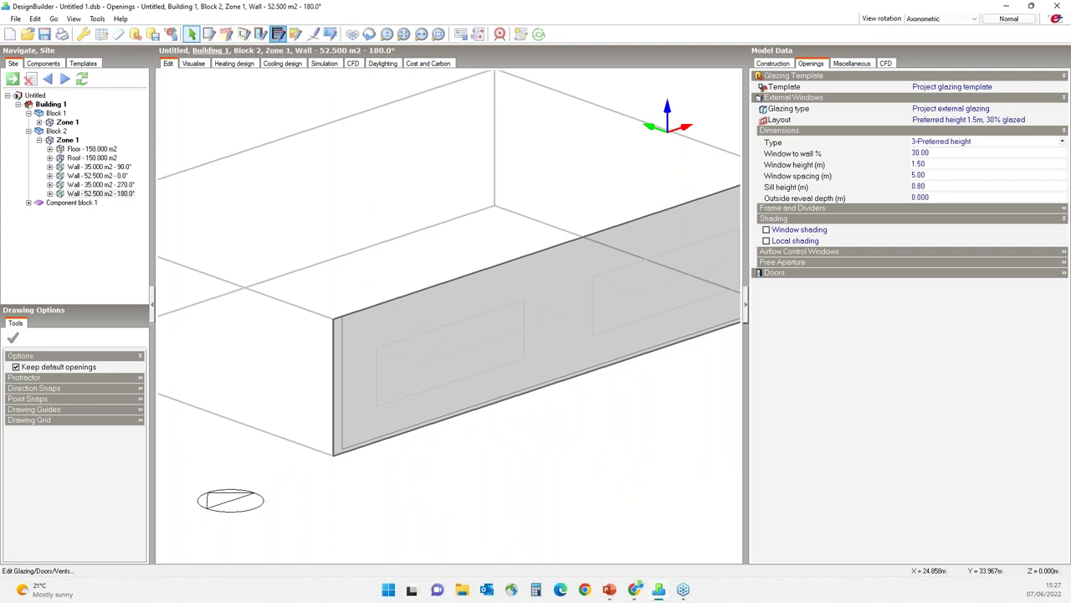
left_click(278, 33)
scroll(368, 352, "up", 2)
left_click(394, 315)
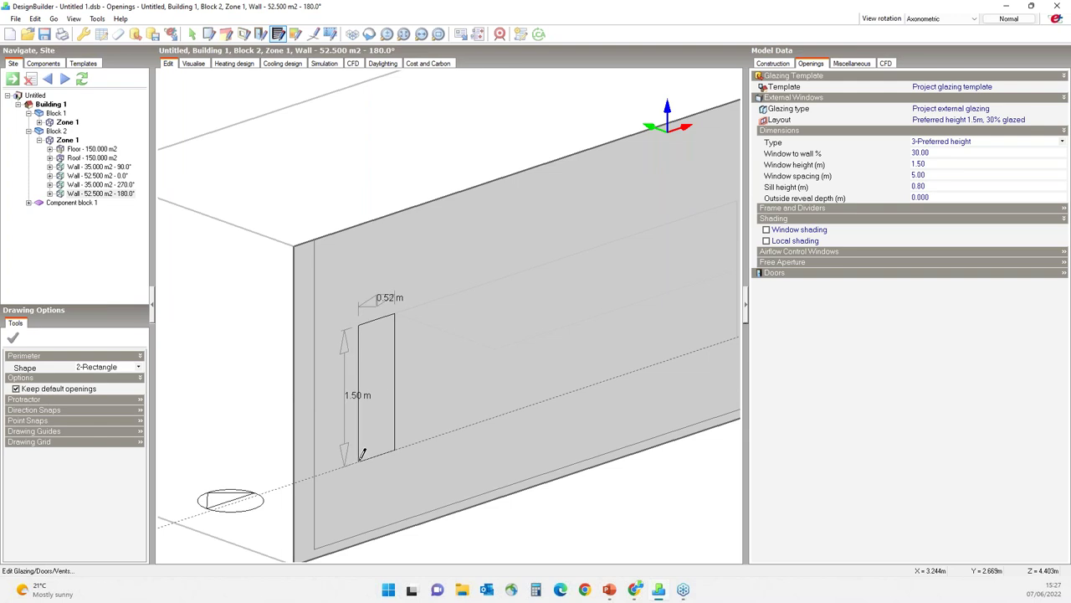
left_click(362, 453)
left_click(192, 34)
- Copy the vent to the opposite side of the same window, and select both vents
scroll(253, 316, "down", 2)
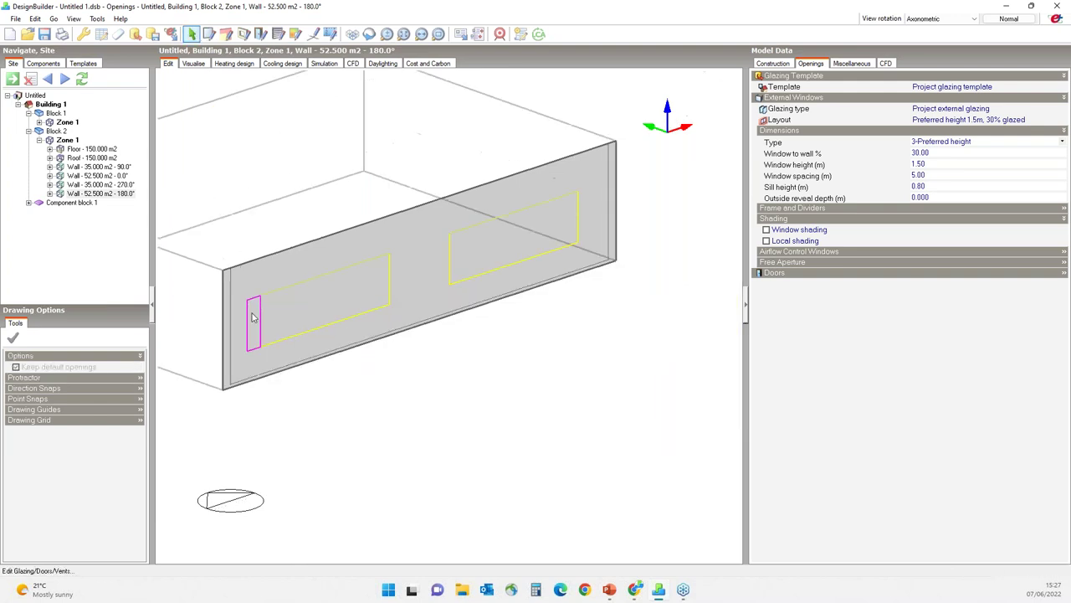
left_click(254, 316)
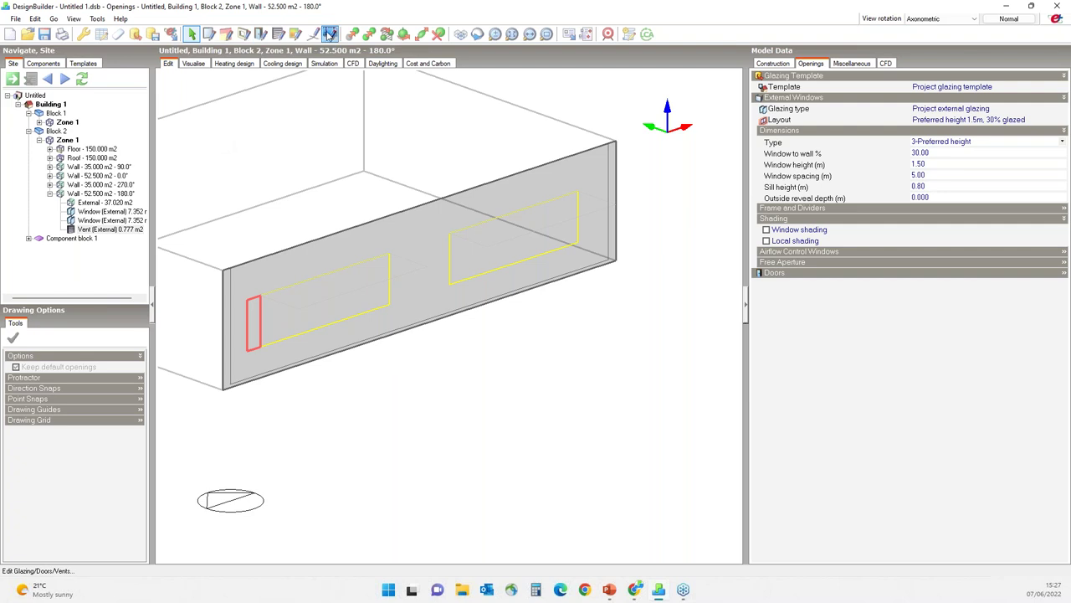
left_click(369, 33)
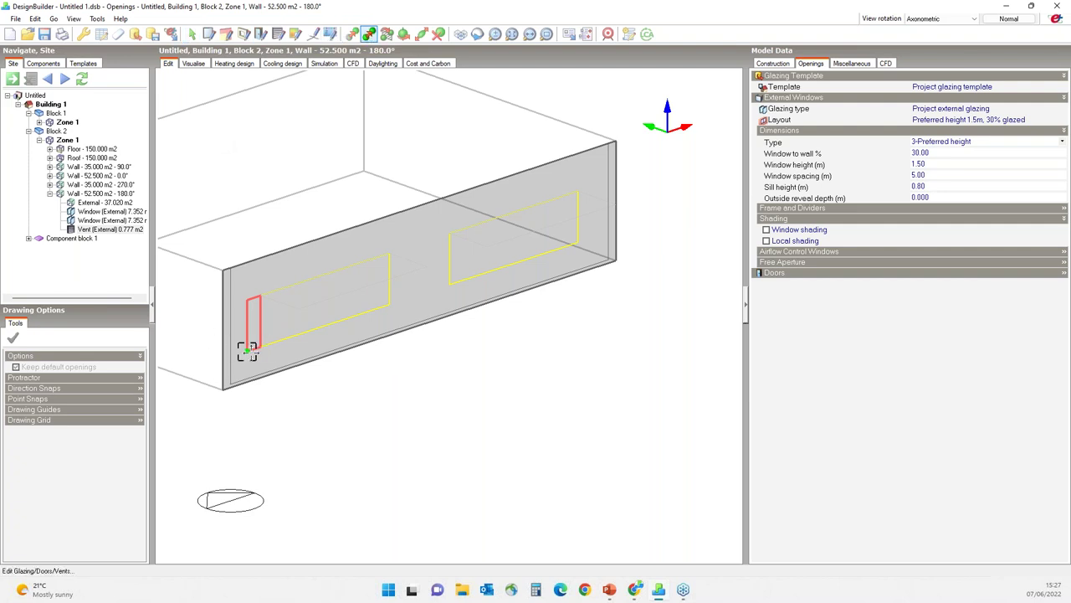
left_click(248, 350)
left_click(389, 303)
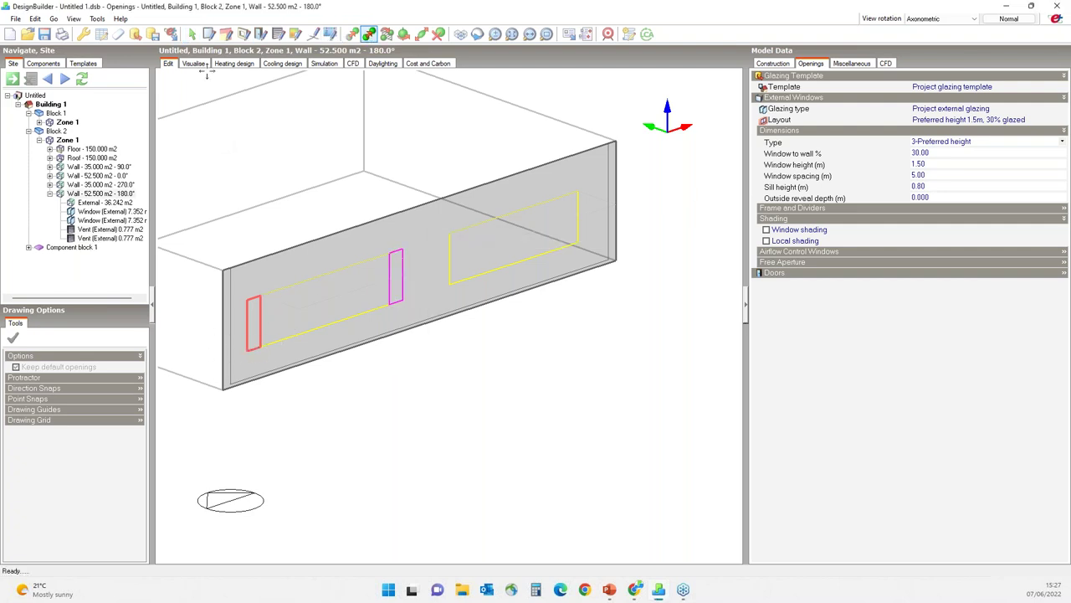
left_click(192, 34)
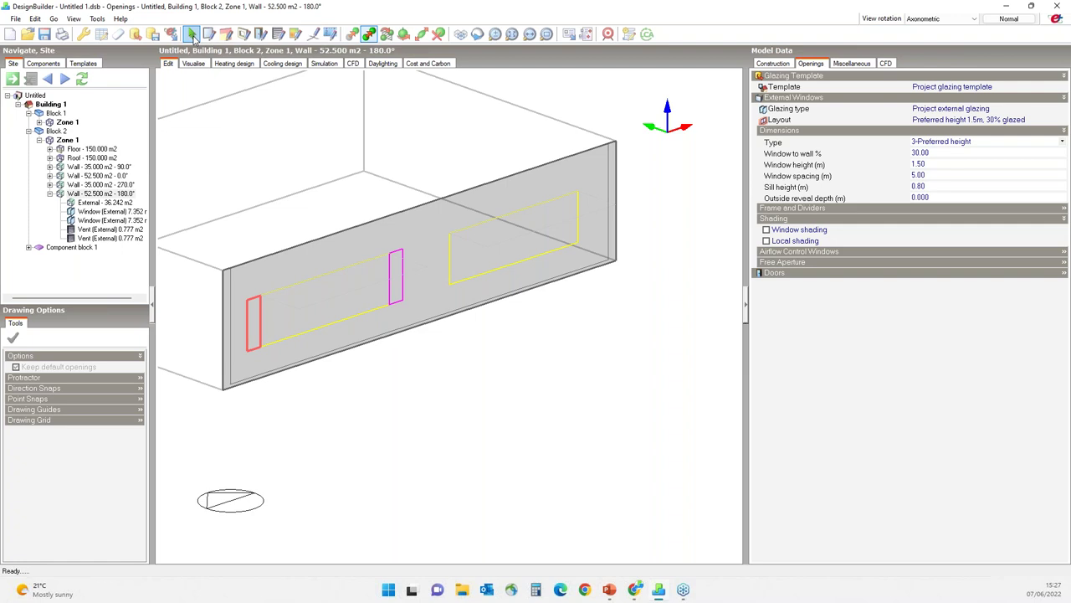
left_click(395, 281)
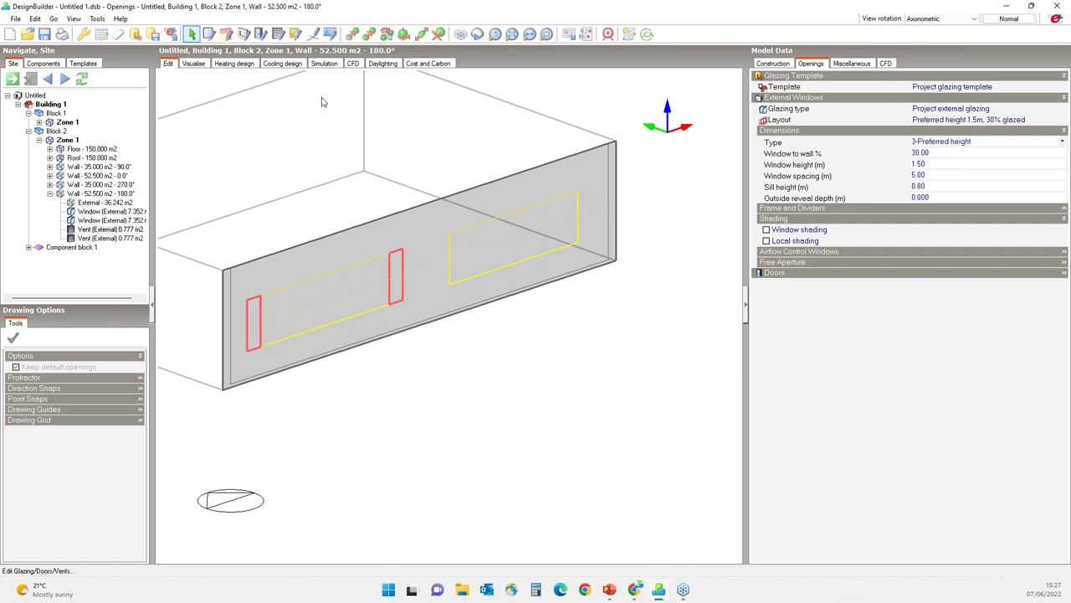
- Copy the two selected vents to the second window on the same wall so that both of its sides have a vent
left_click(368, 33)
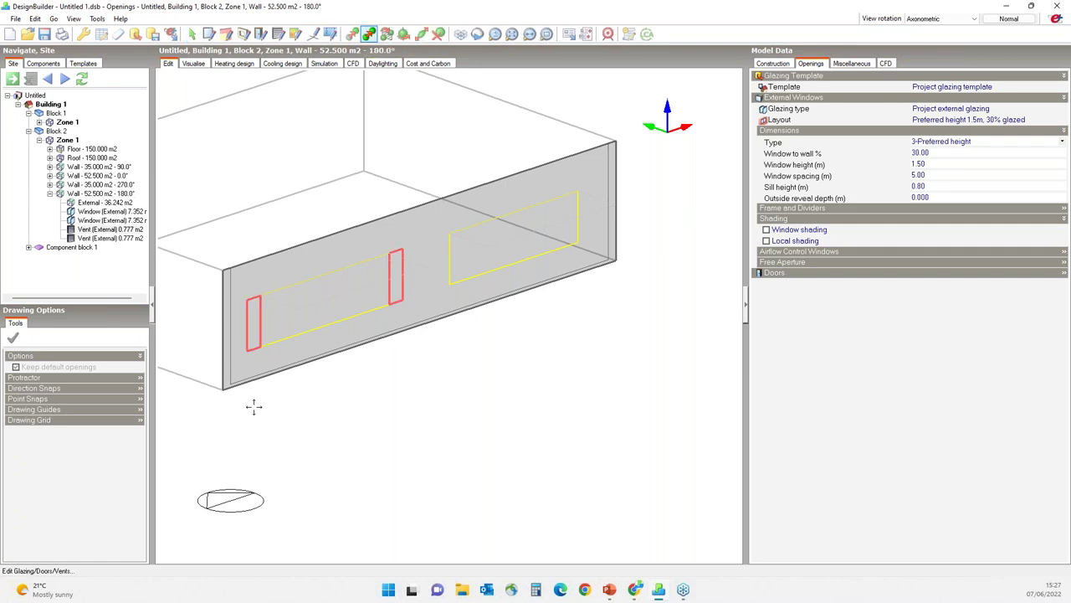
left_click(258, 345)
left_click(445, 286)
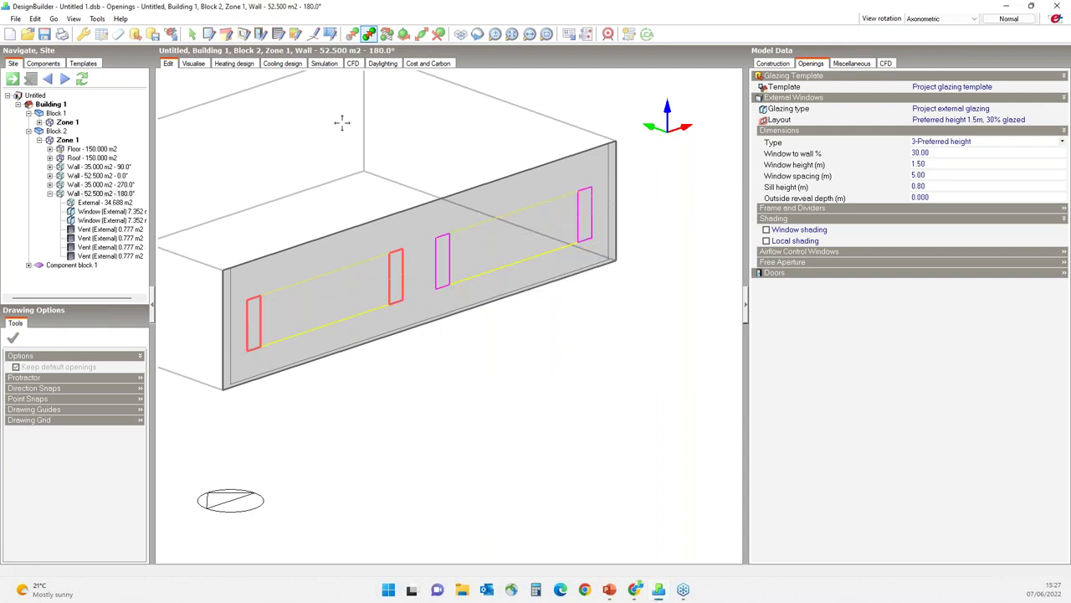
left_click(191, 33)
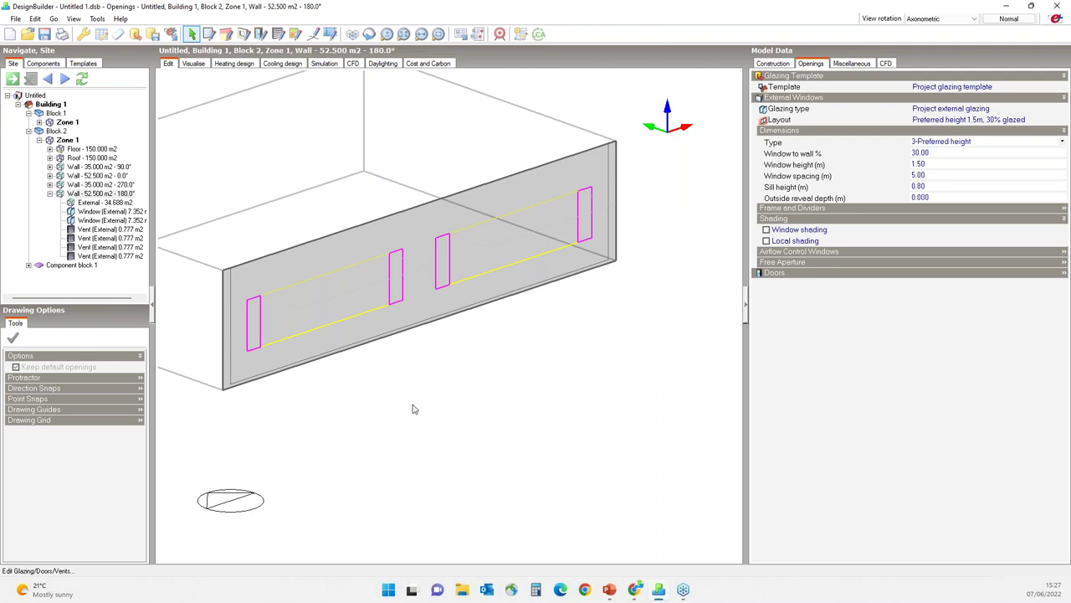
scroll(416, 415, "down", 2)
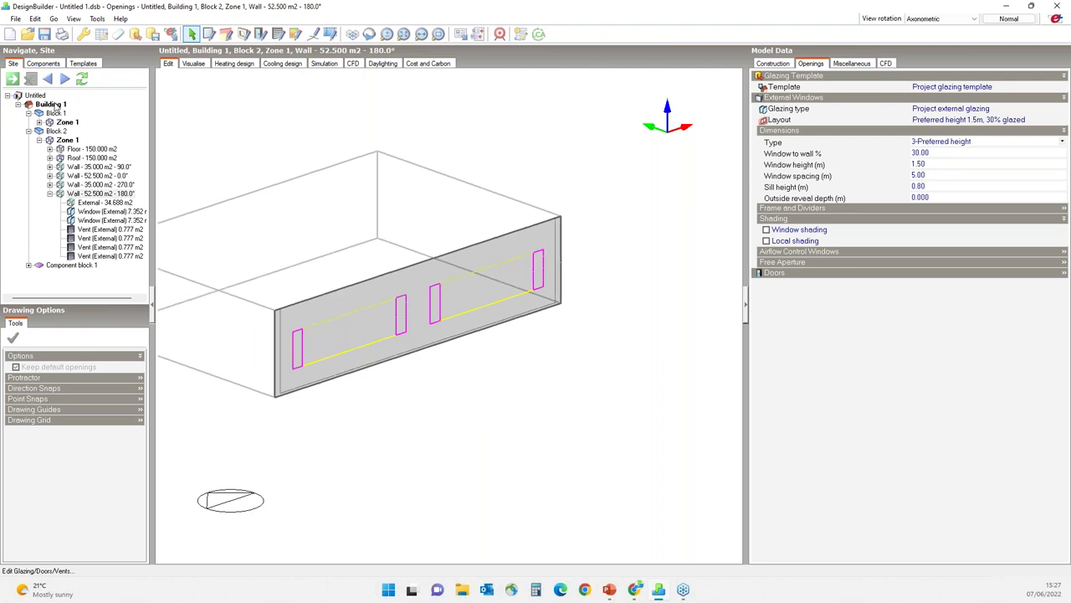
- View the whole building rendered, and examine the vents beside the upper windows on the 180° facade
left_click(55, 105)
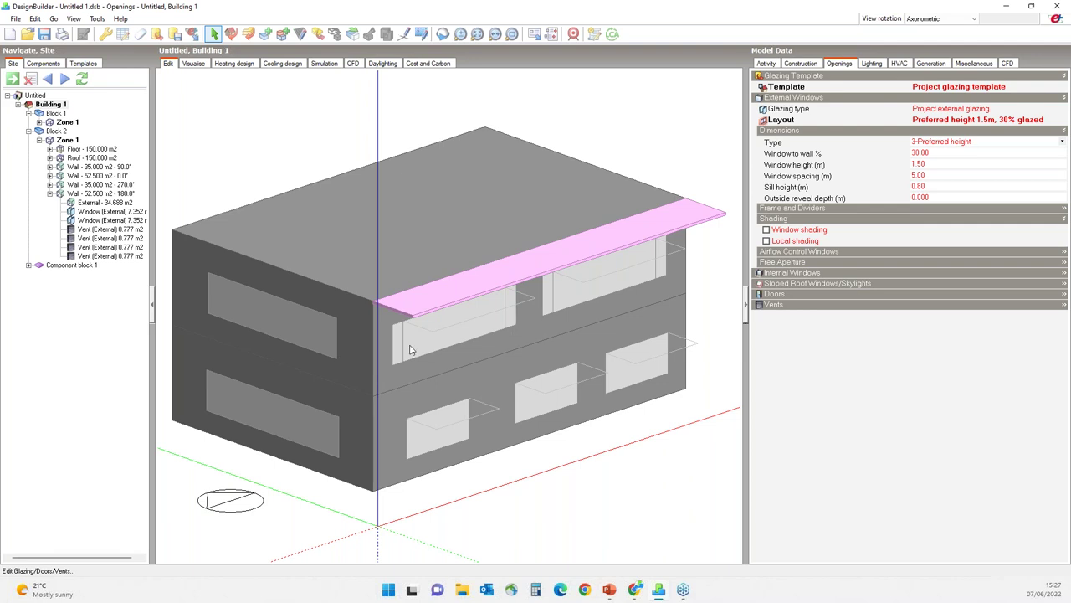
left_click(193, 63)
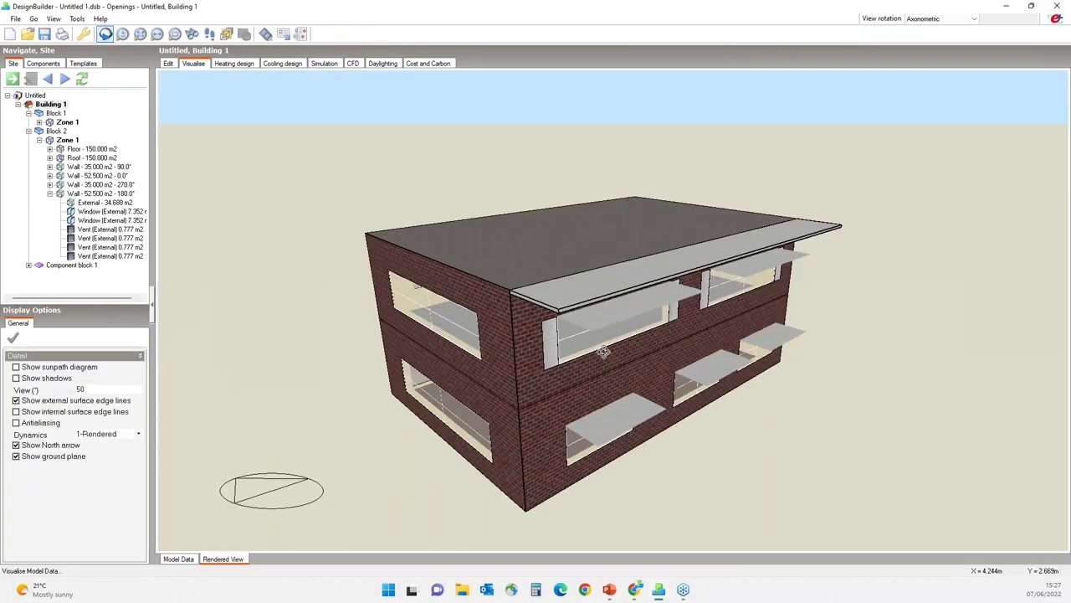
scroll(609, 331, "up", 5)
mouse_move(608, 332)
left_mouse_down()
mouse_move(526, 327)
mouse_move(589, 336)
left_mouse_up()
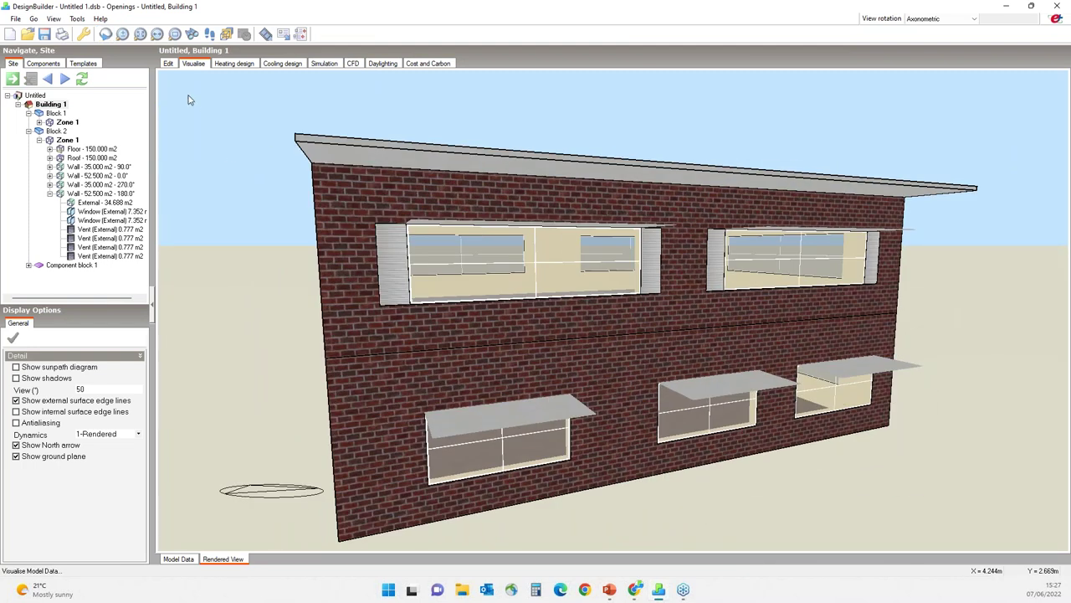
- Return to editing the building and set its natural ventilation model option to Calculated
left_click(167, 65)
left_click_drag(294, 265, 380, 372)
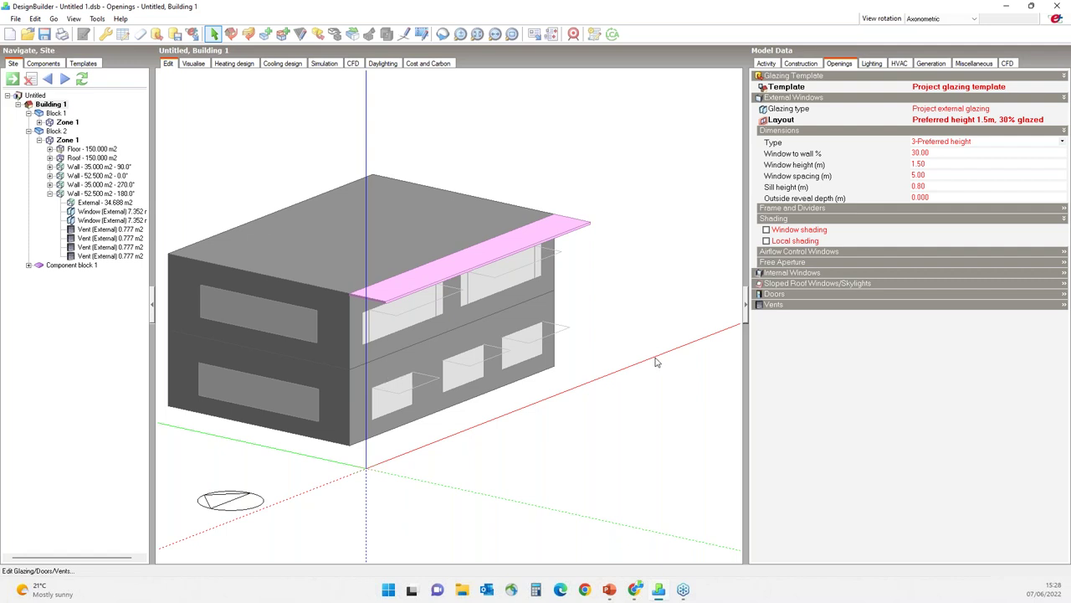
left_click(104, 34)
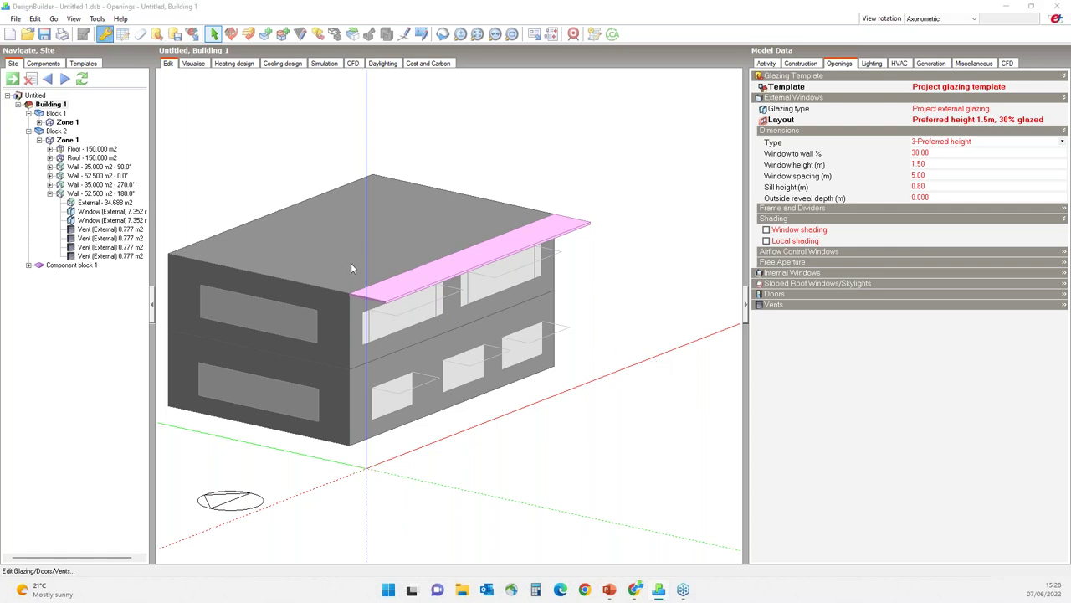
left_click(215, 369)
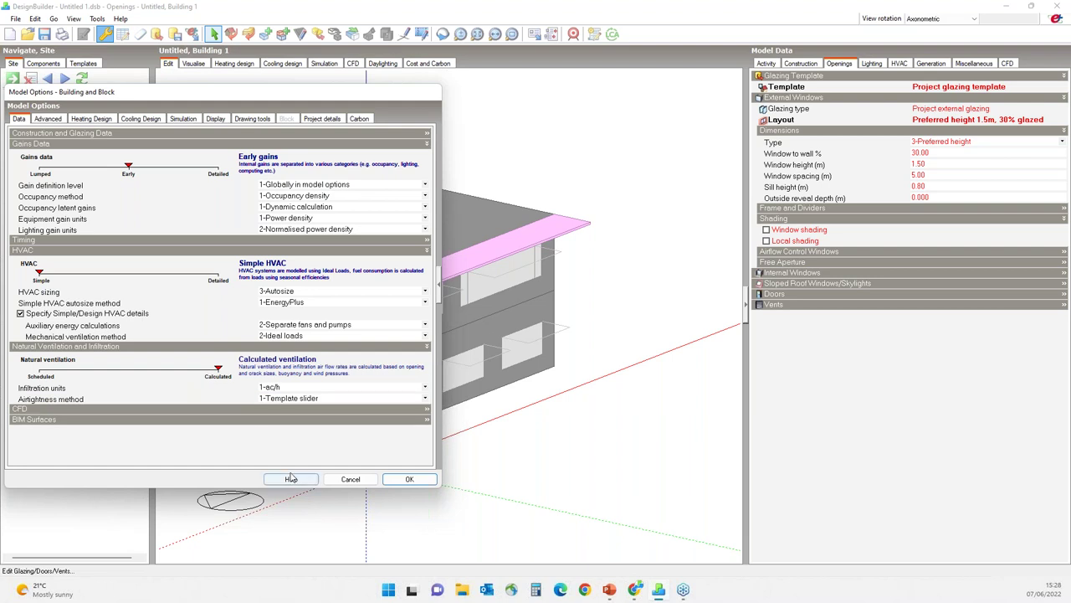
left_click(46, 121)
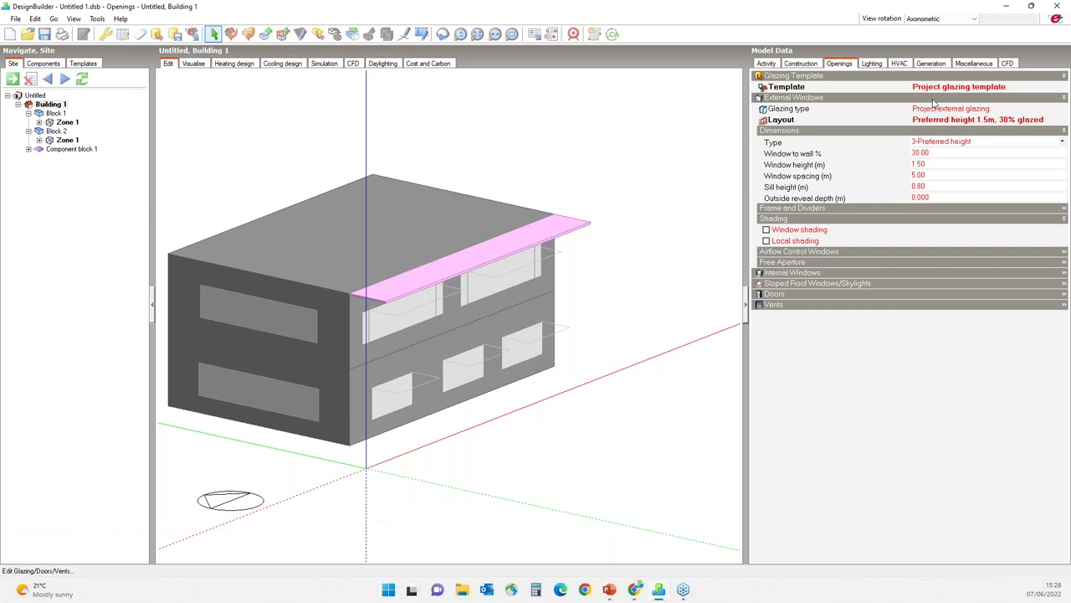
- In the building's HVAC data, switch cooling off and natural ventilation on
left_click(899, 62)
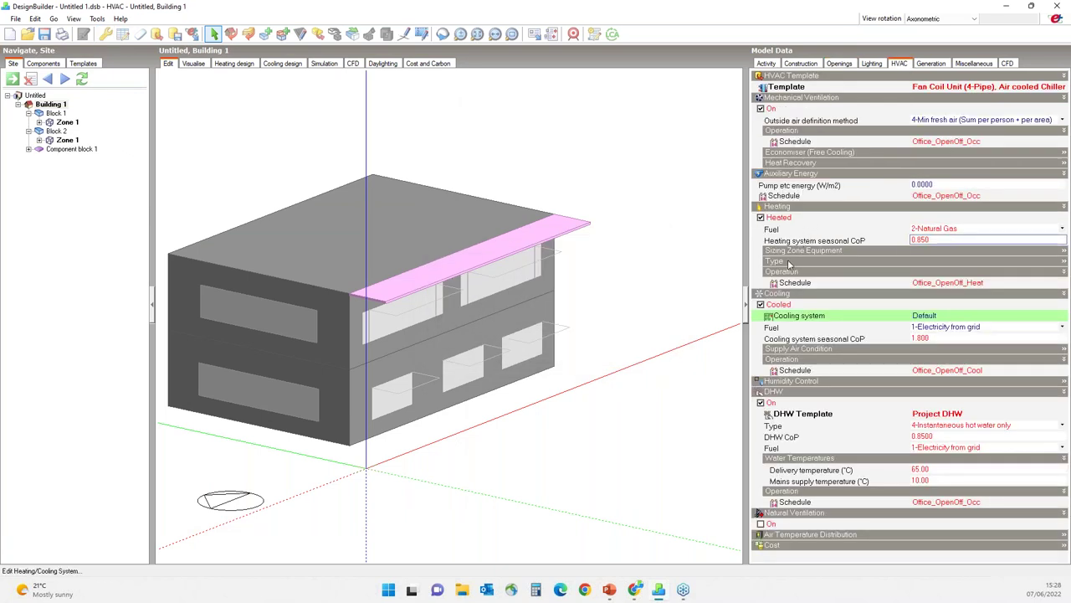
left_click(761, 304)
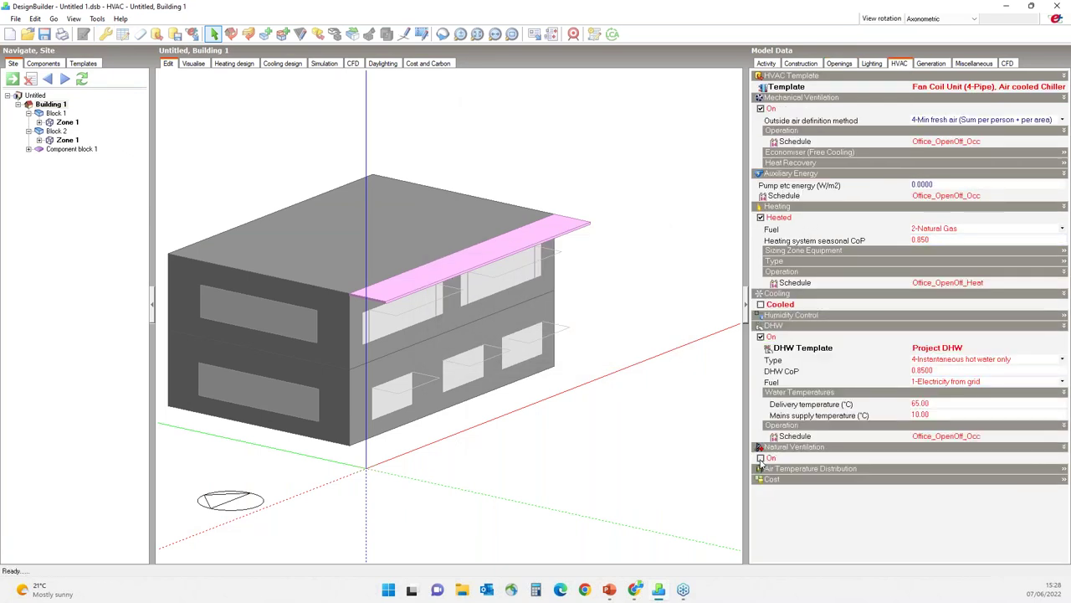
left_click(761, 458)
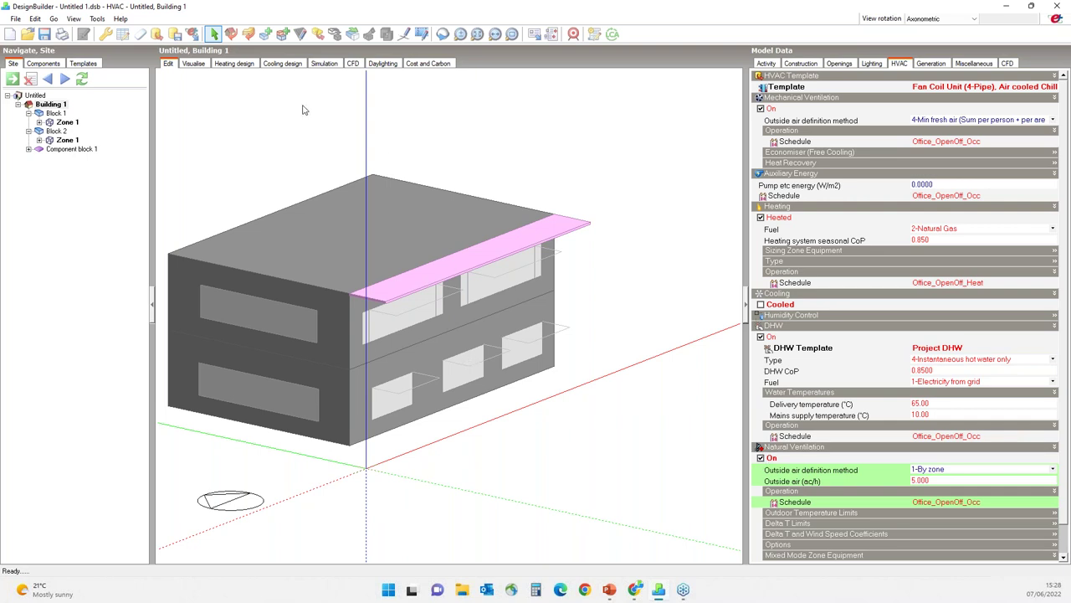
- Set up a simulation of the building for the summer design week with hourly output
left_click(323, 64)
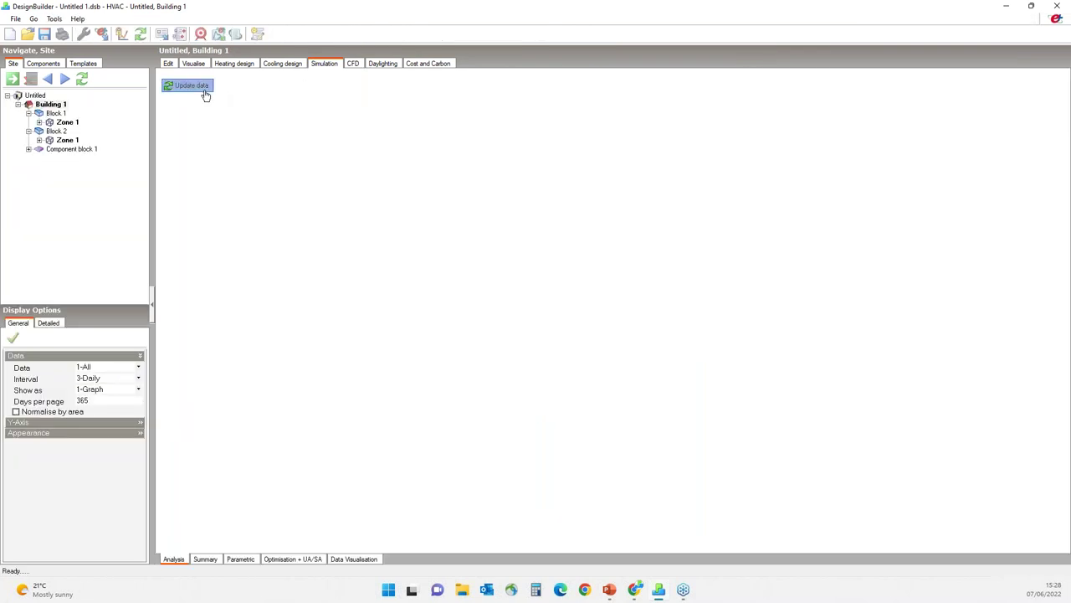
left_click(205, 95)
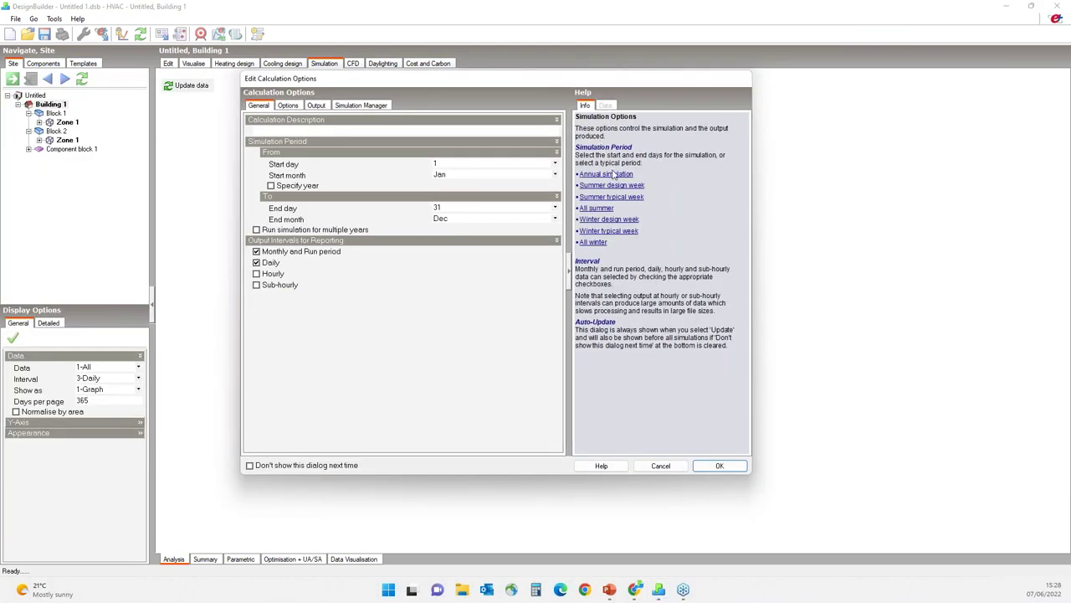
left_click(621, 189)
left_click(271, 262)
- Enable custom outputs, surface heat transfer, and stored surface and opening/sub-surface output for the calculation, and run the simulation
left_click(315, 107)
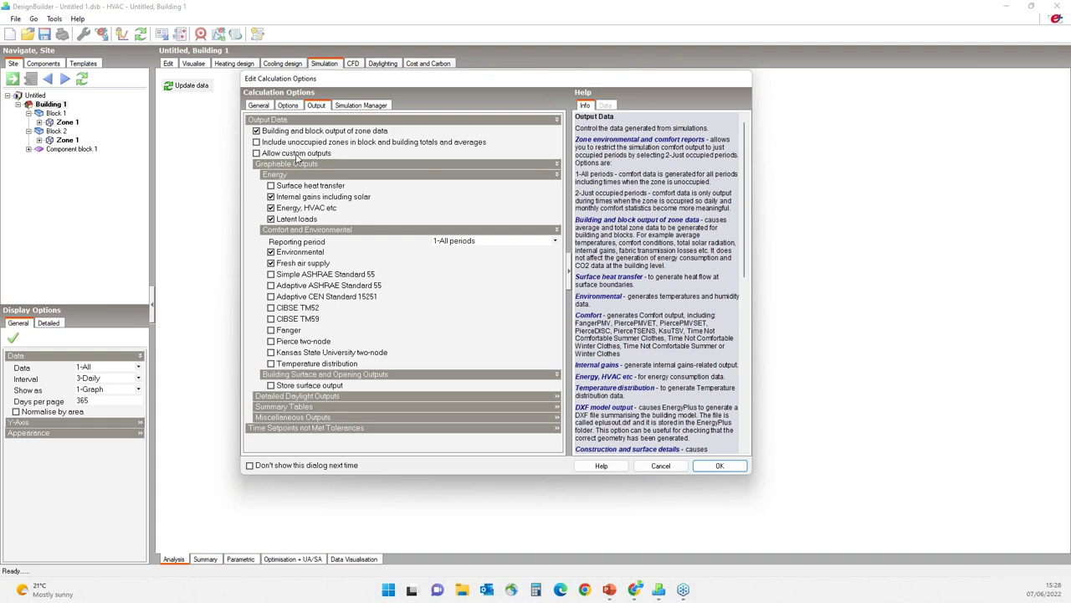
left_click(271, 186)
left_click(271, 386)
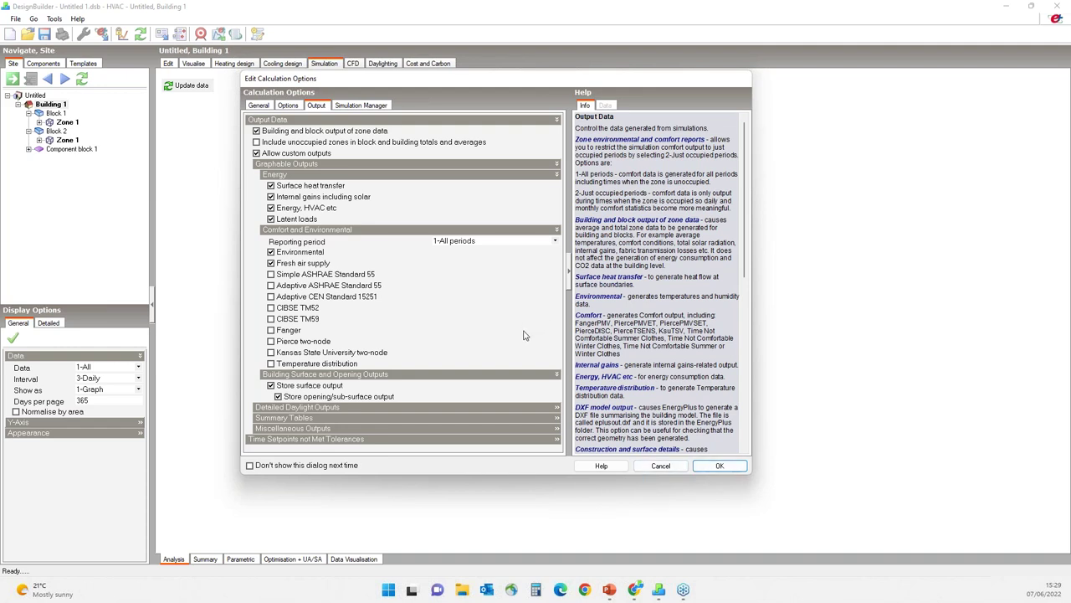
left_click(364, 106)
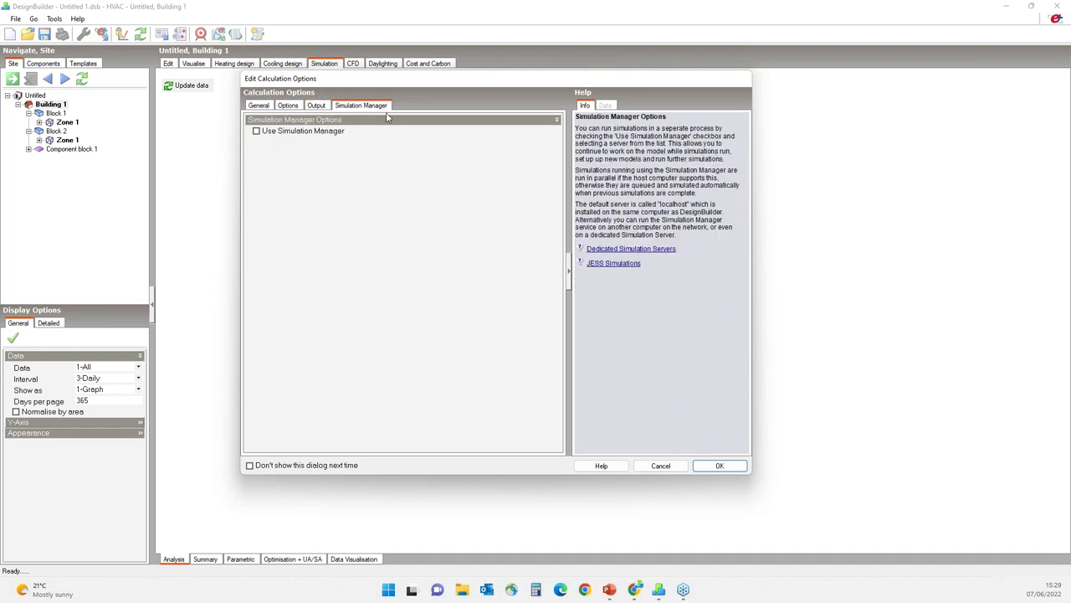
left_click(728, 467)
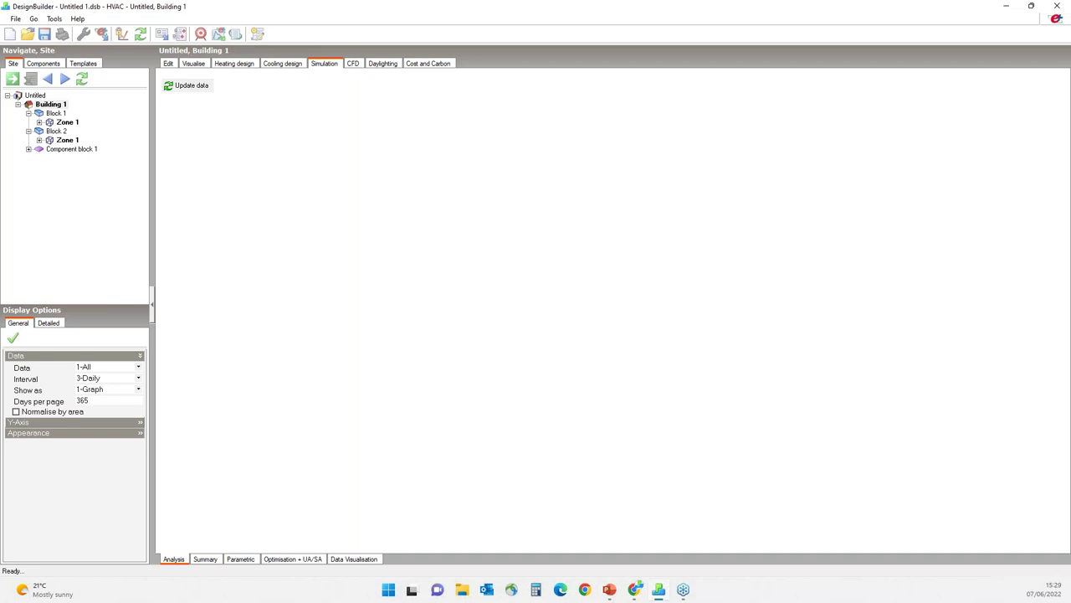
- Show the simulation results at hourly intervals, and examine the temperatures and solar gains of Block 1's zone
left_click(134, 379)
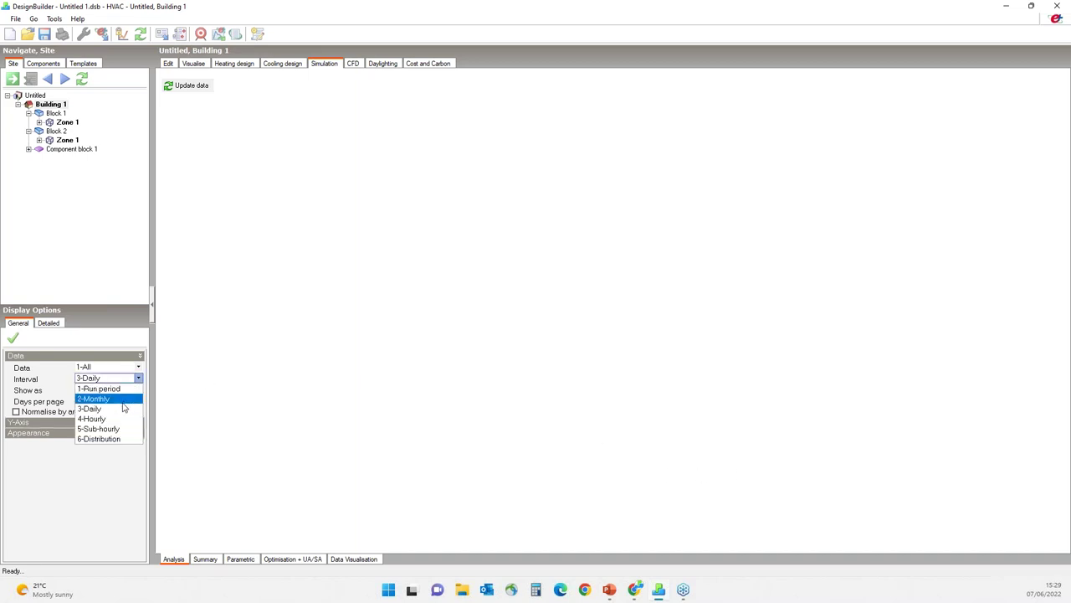
left_click(101, 417)
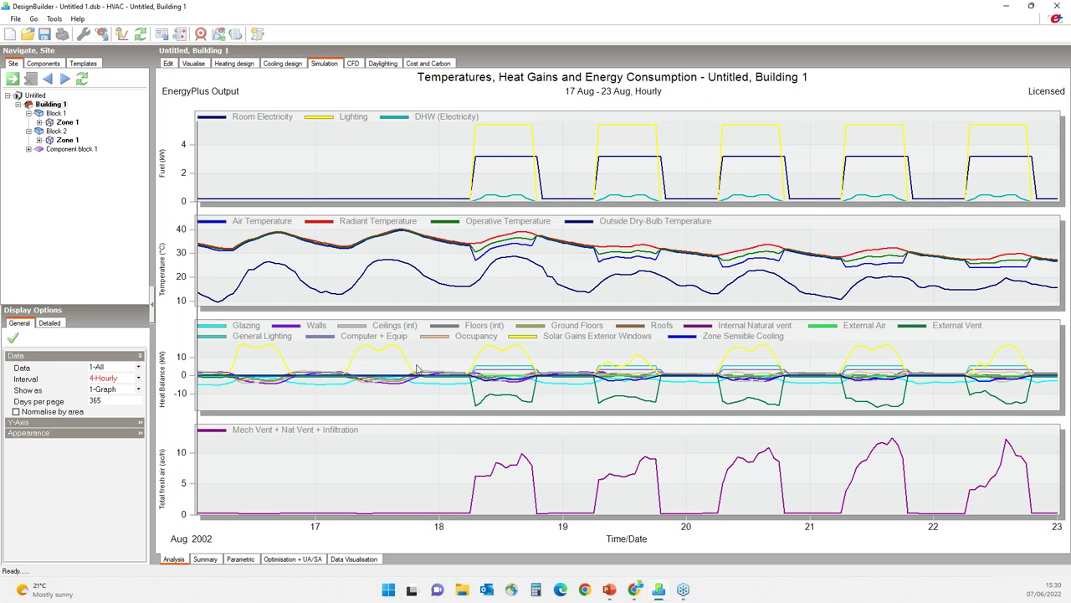
left_click(69, 122)
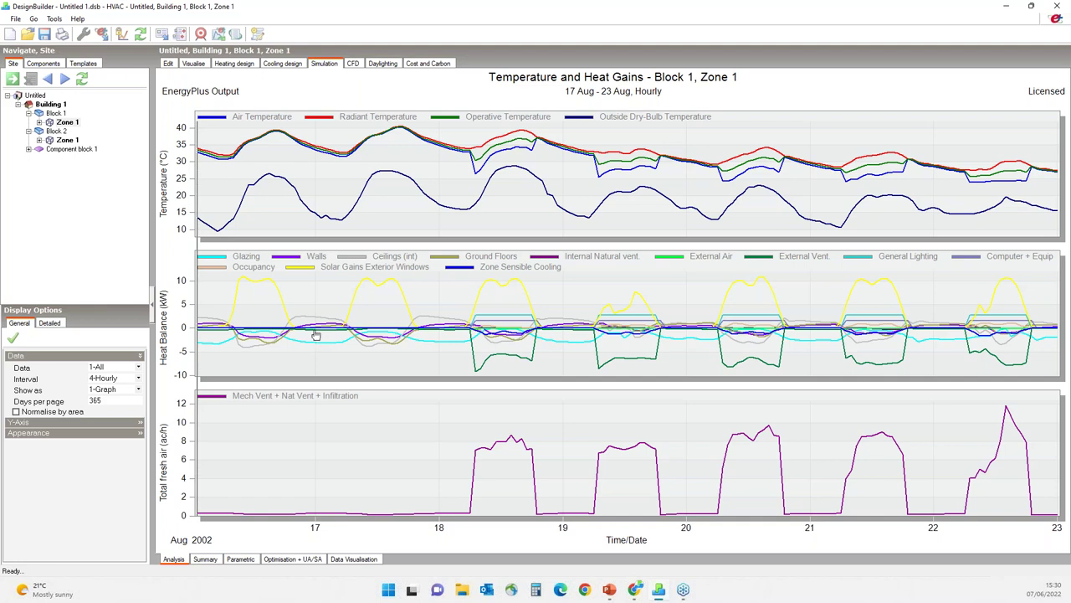
mouse_move(291, 326)
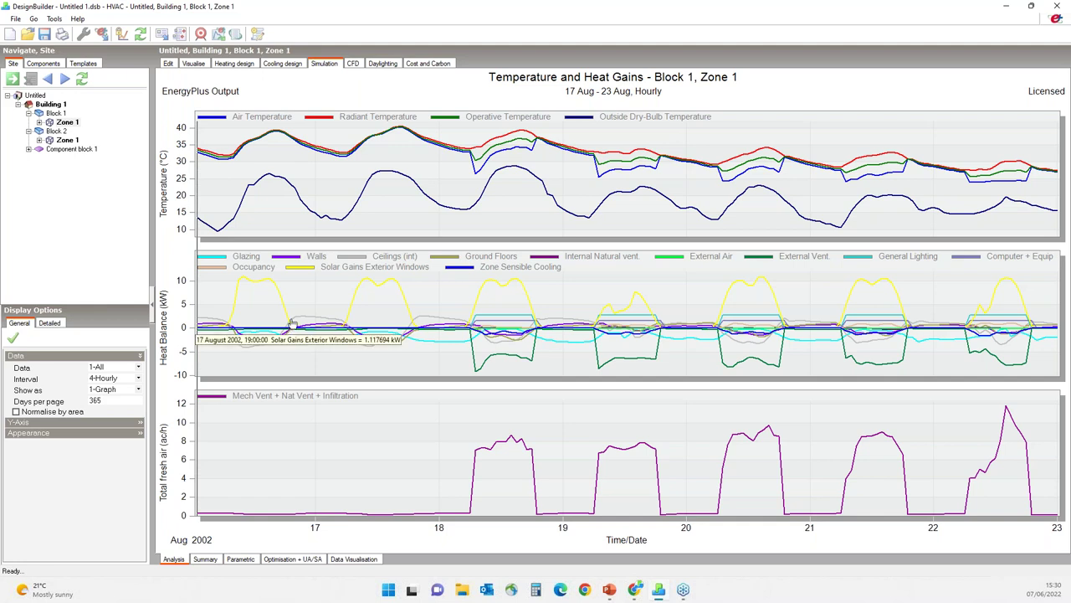
- Examine the hourly results for Block 2's 180° wall and for the first external window in it
left_click(39, 140)
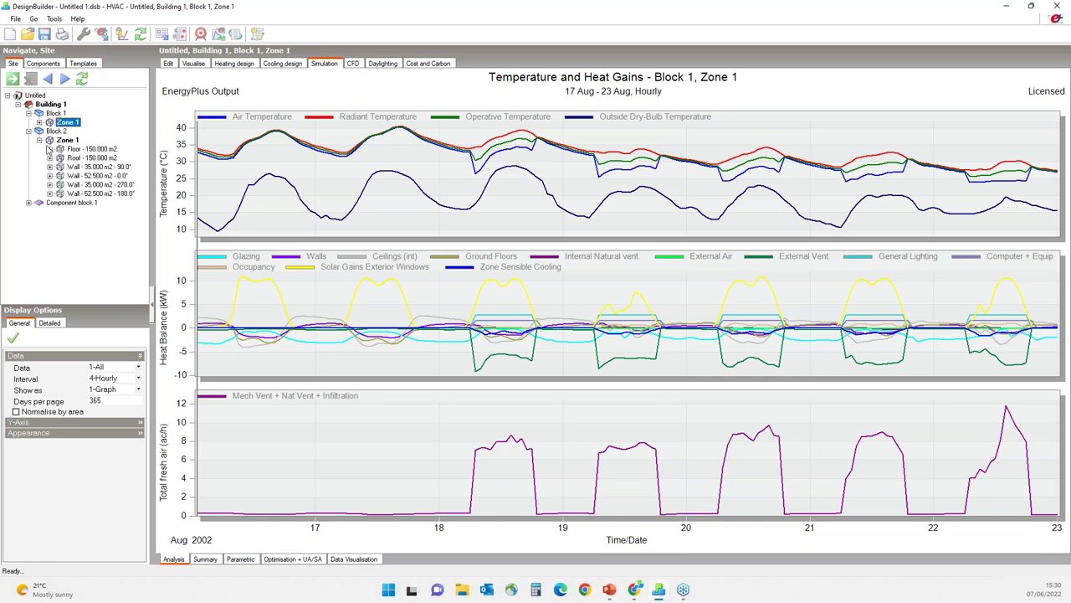
left_click(82, 194)
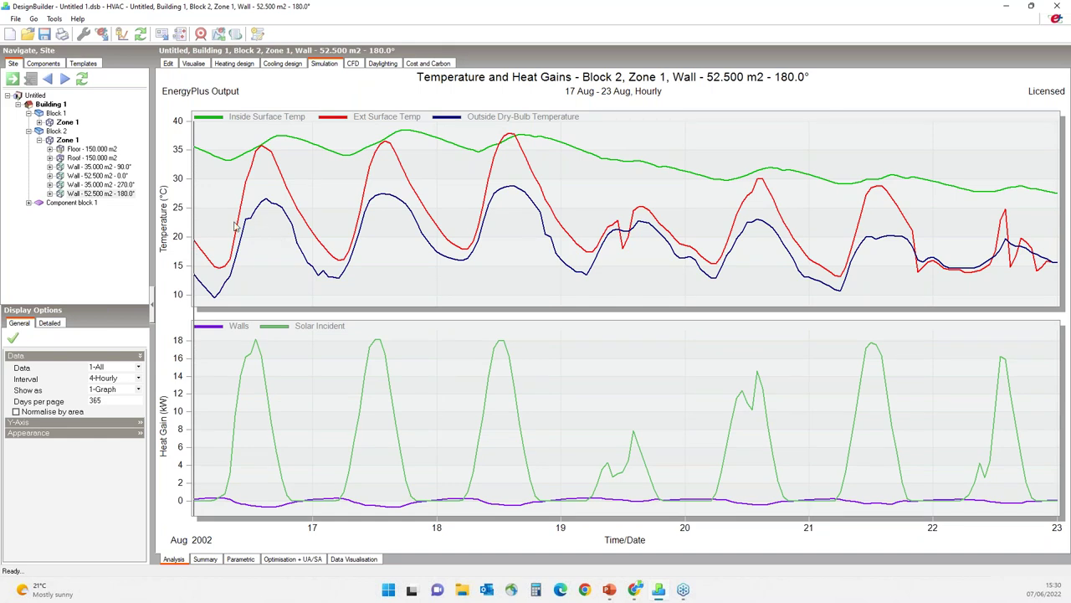
left_click(49, 194)
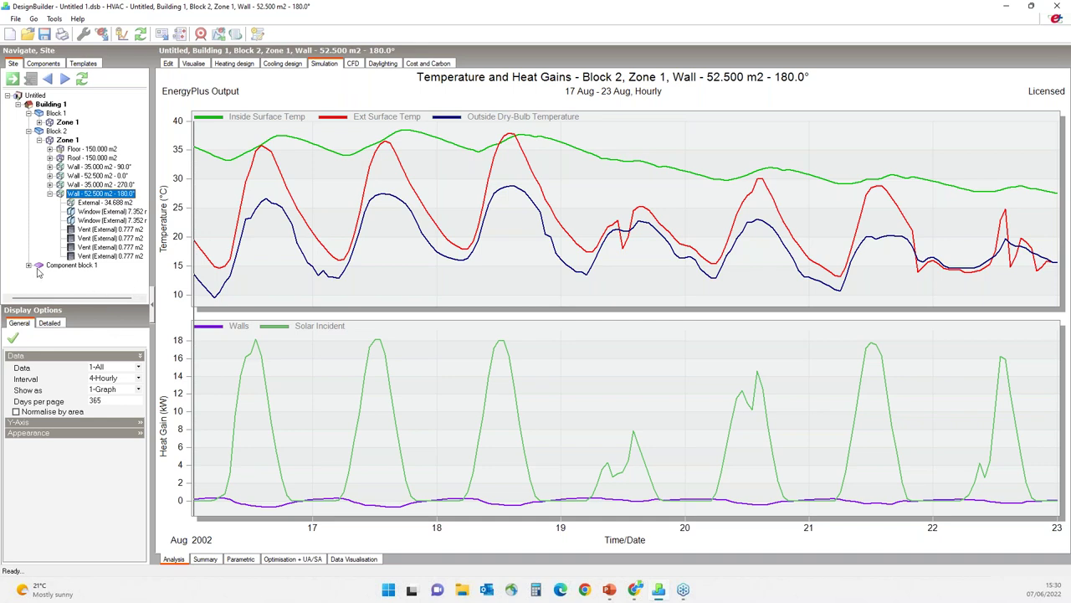
left_click(71, 211)
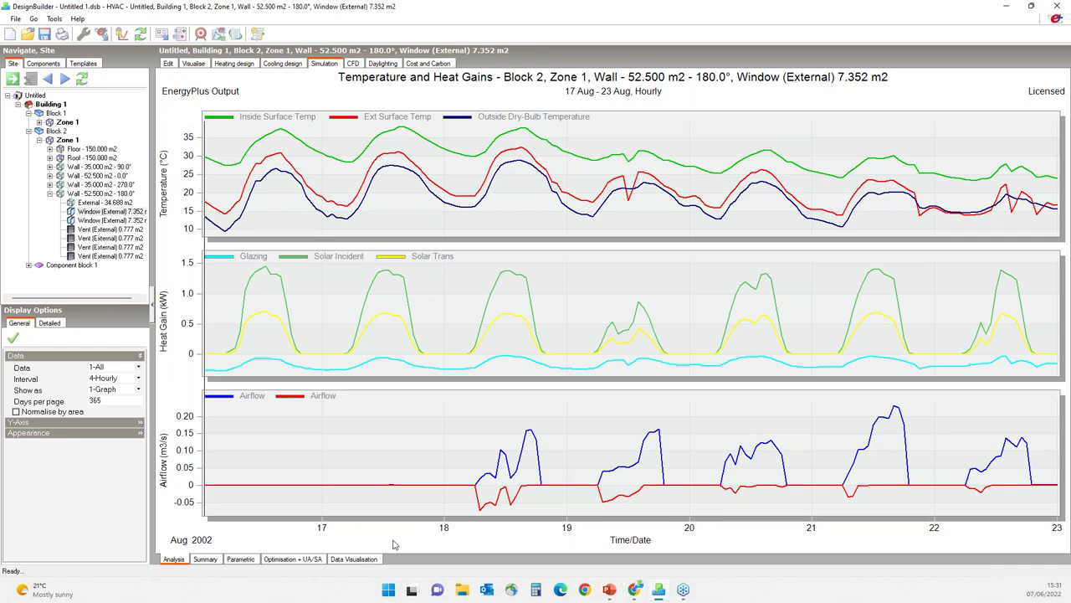
- Display the simulation's data visualisation for the whole of Building 1
left_click(368, 560)
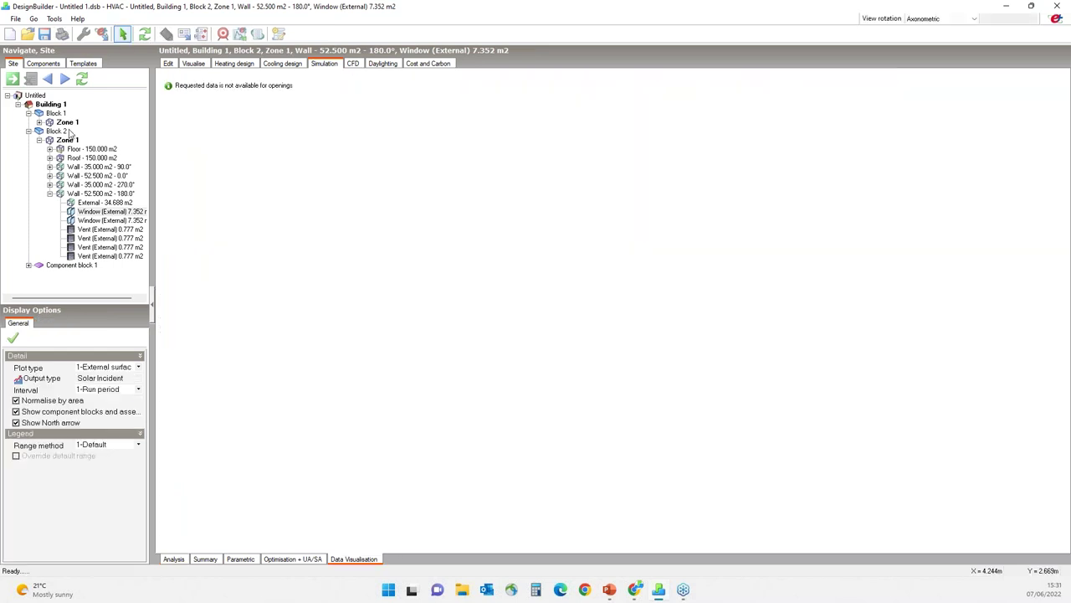
left_click(53, 105)
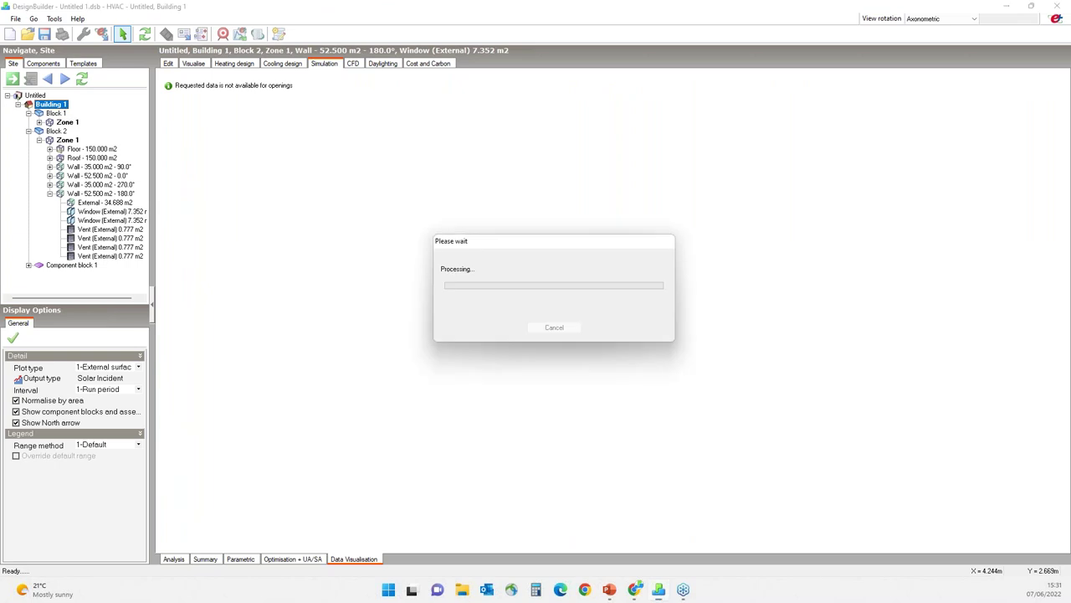
scroll(300, 218, "down", 3)
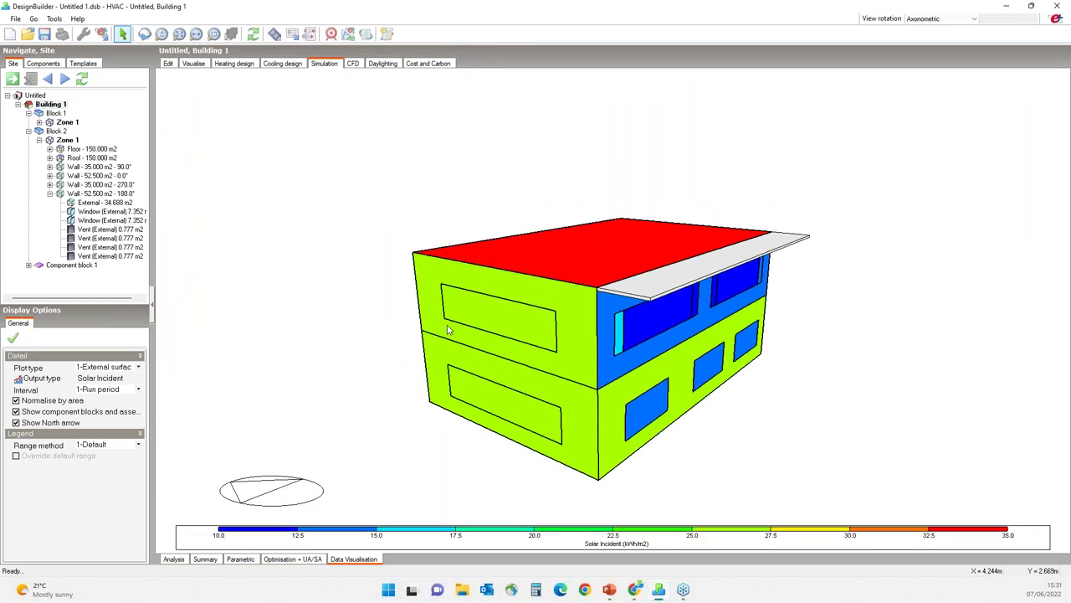
- Change the external surfaces plot to show Outside Surface Temperature
left_click(117, 378)
left_click(139, 378)
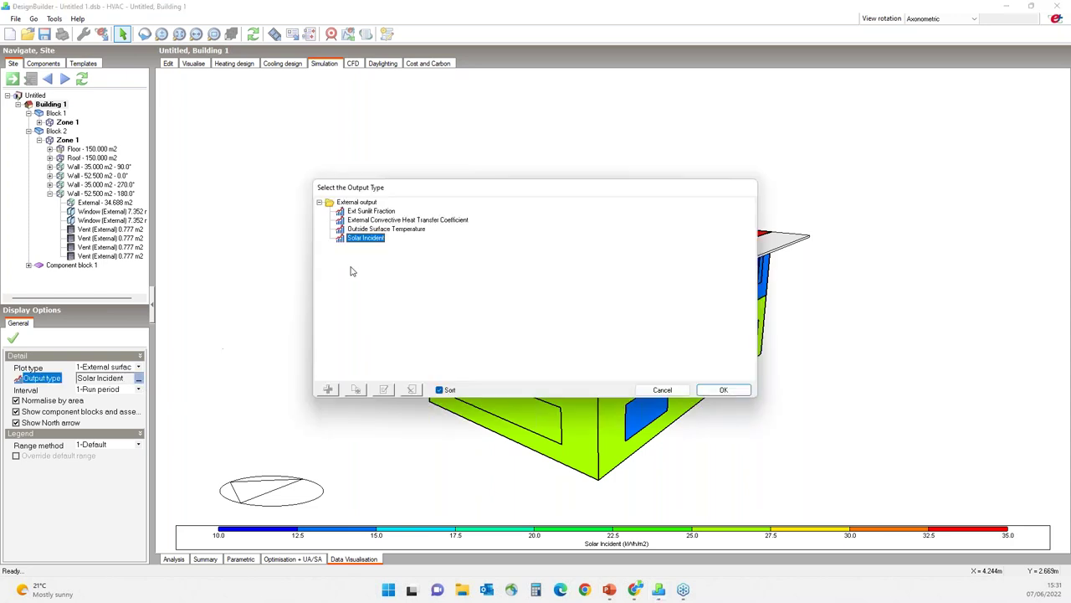
left_click(386, 229)
left_click(723, 391)
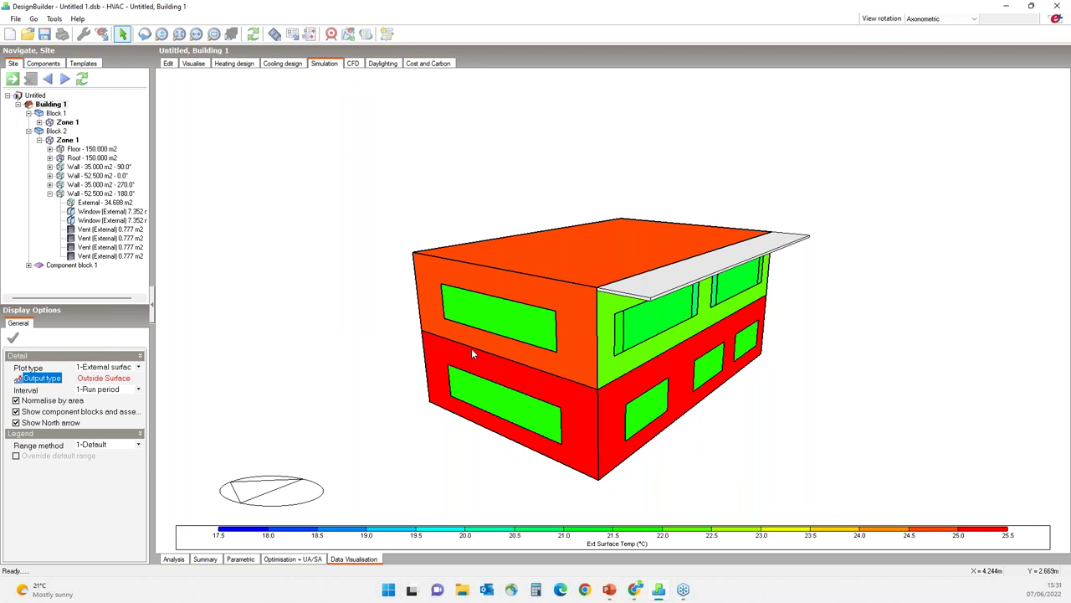
- Show the external surface temperatures at hourly intervals, resetting the displayed period to the first day in the simulation
left_click(137, 390)
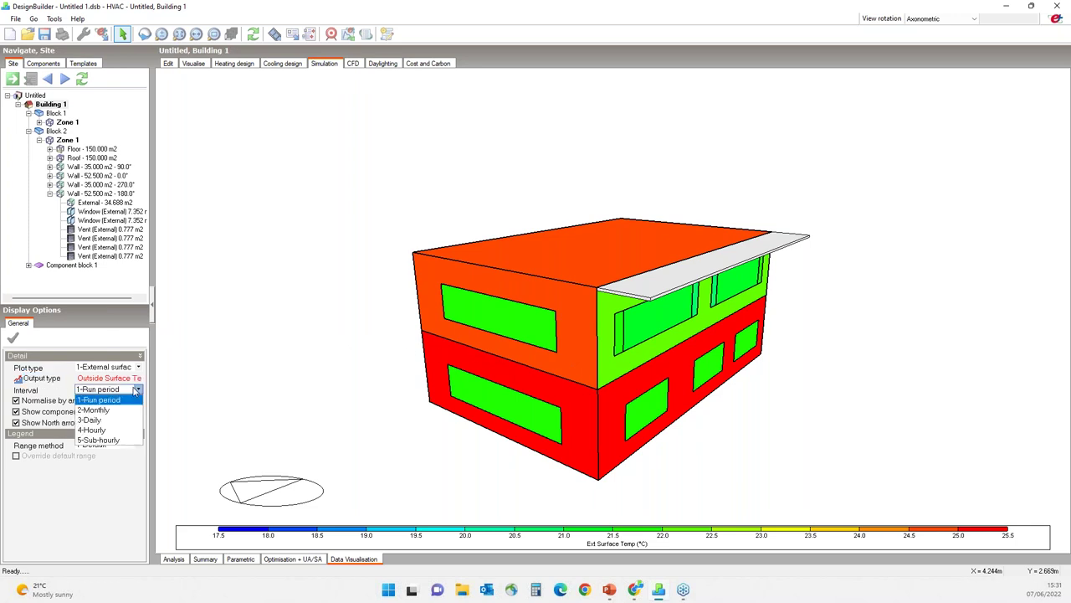
left_click(104, 430)
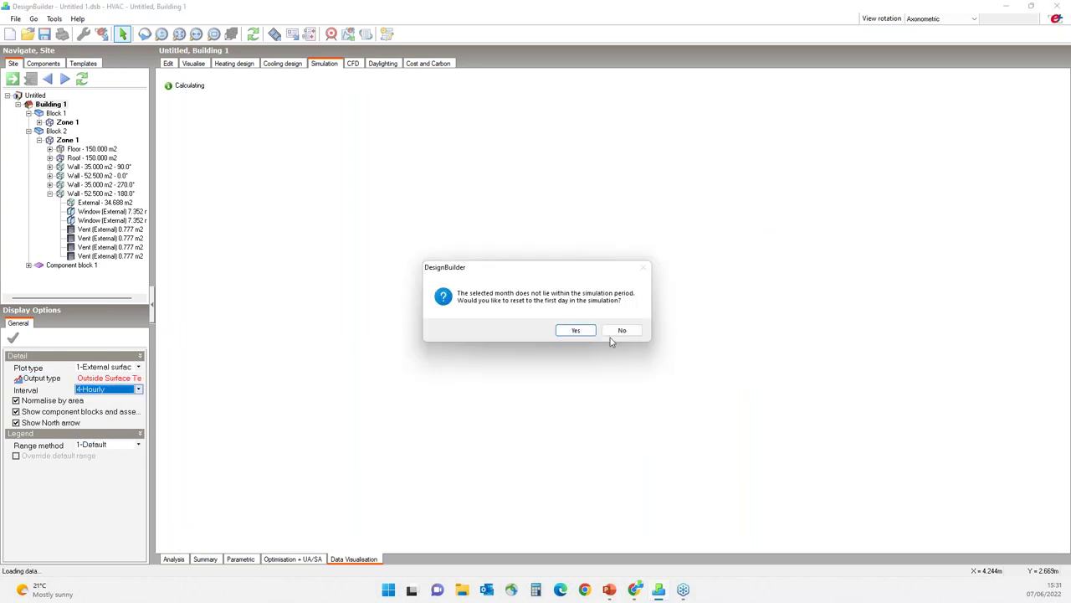
left_click(576, 330)
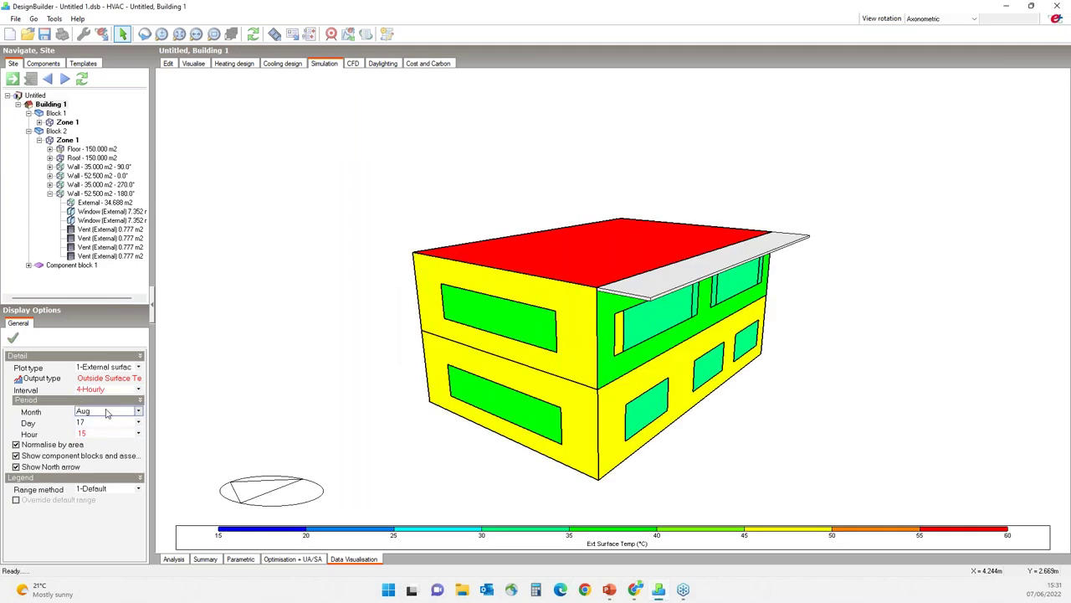
scroll(505, 282, "down", 1)
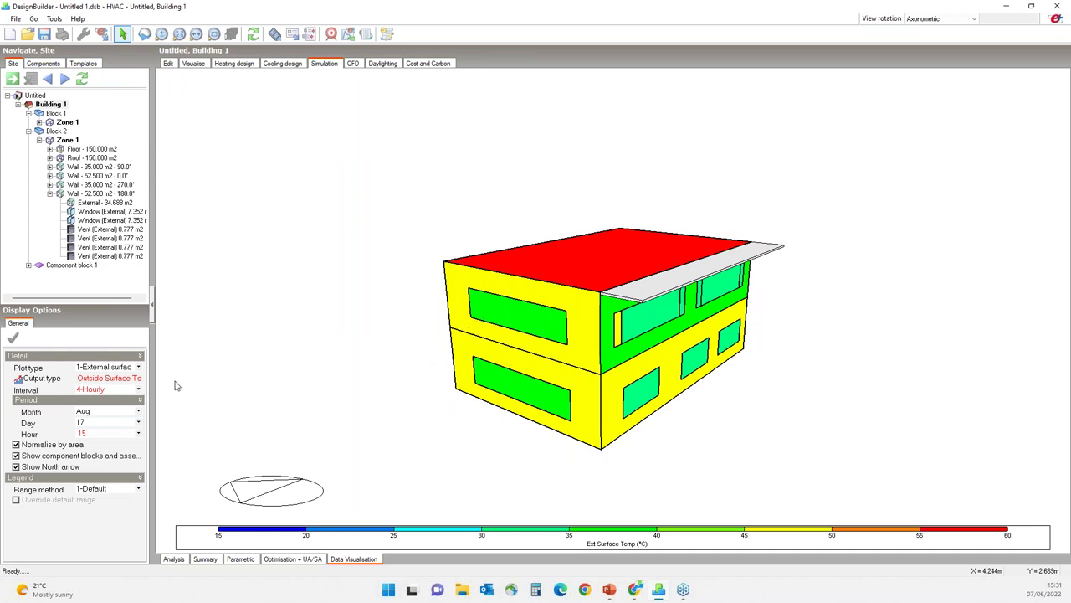
left_click(82, 412)
left_click(83, 424)
- Plot the opening airflow vectors for day 21 of August, and examine the flow through the building's openings from several angles
left_click(108, 370)
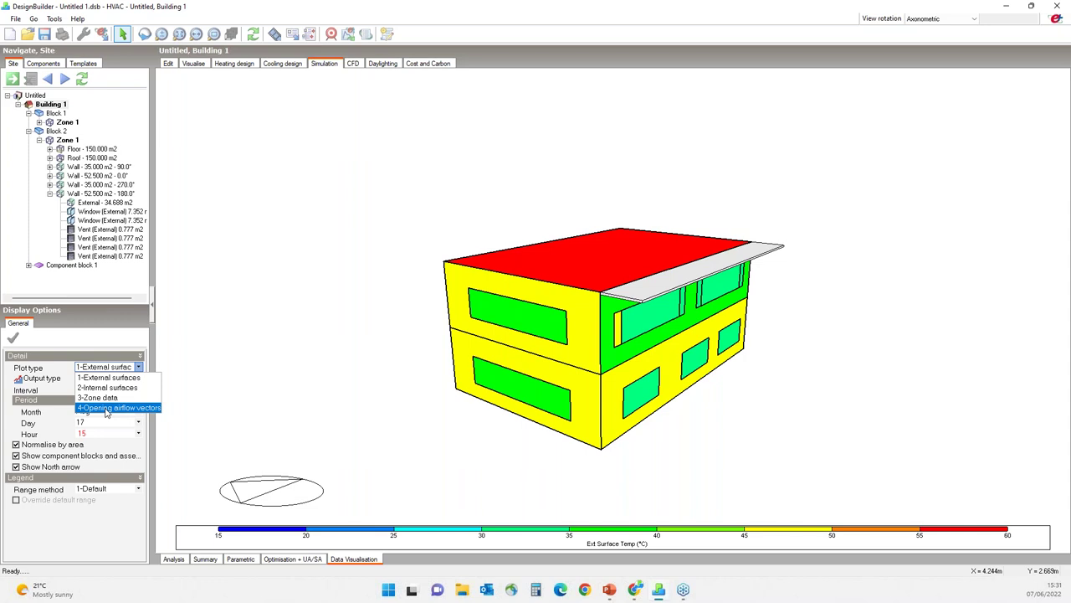
left_click(107, 408)
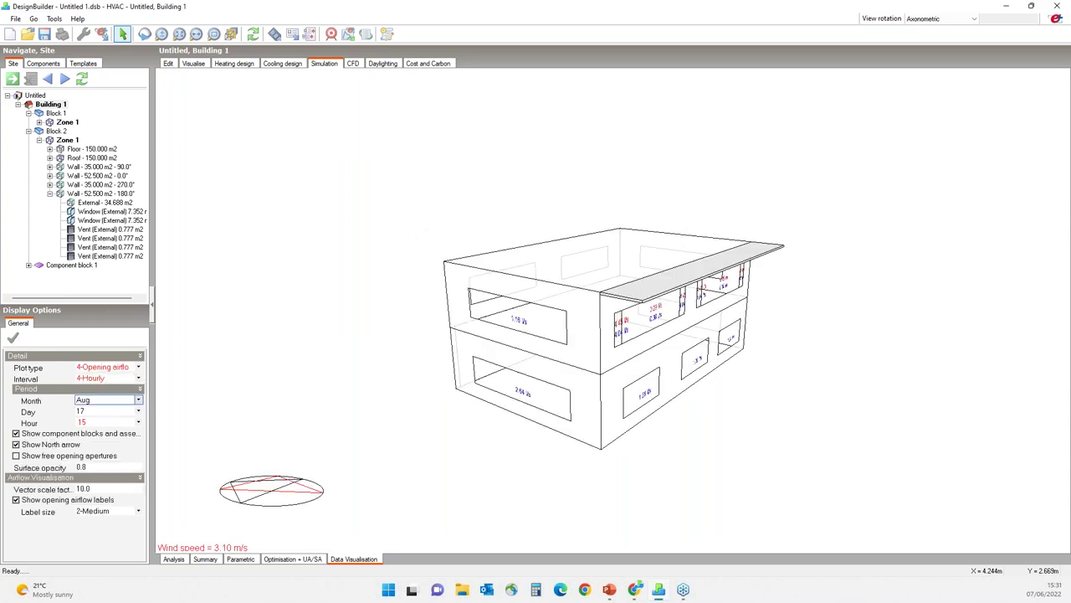
left_click(99, 413)
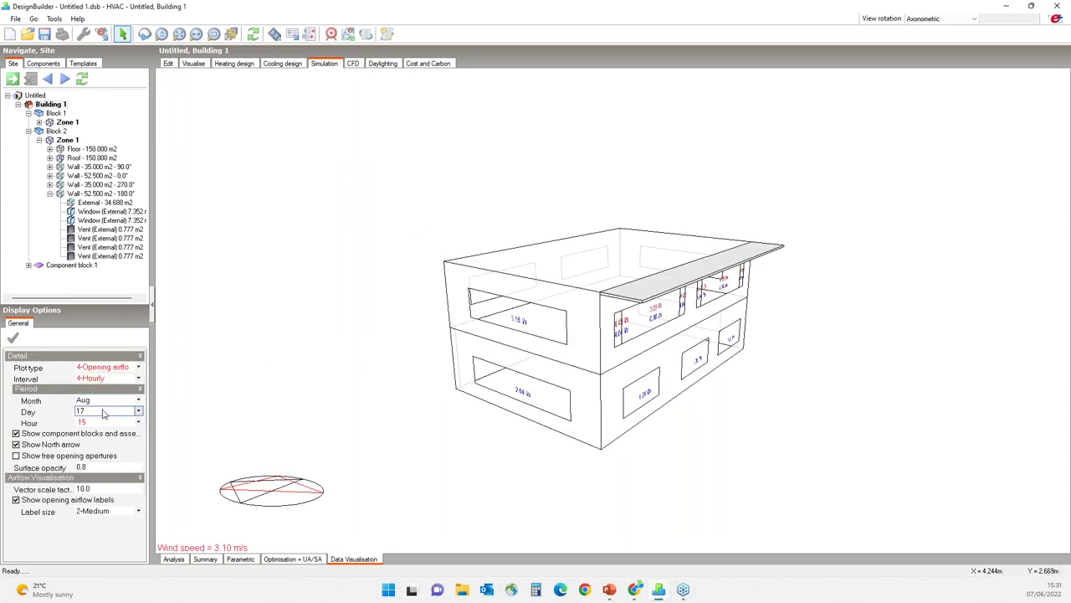
left_click(107, 411)
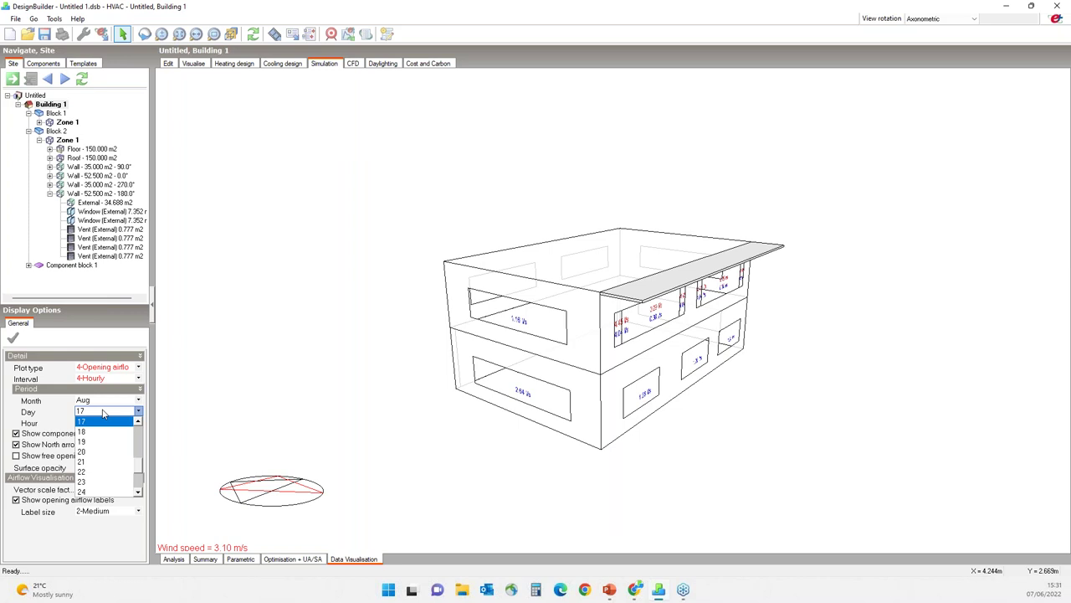
left_click(100, 462)
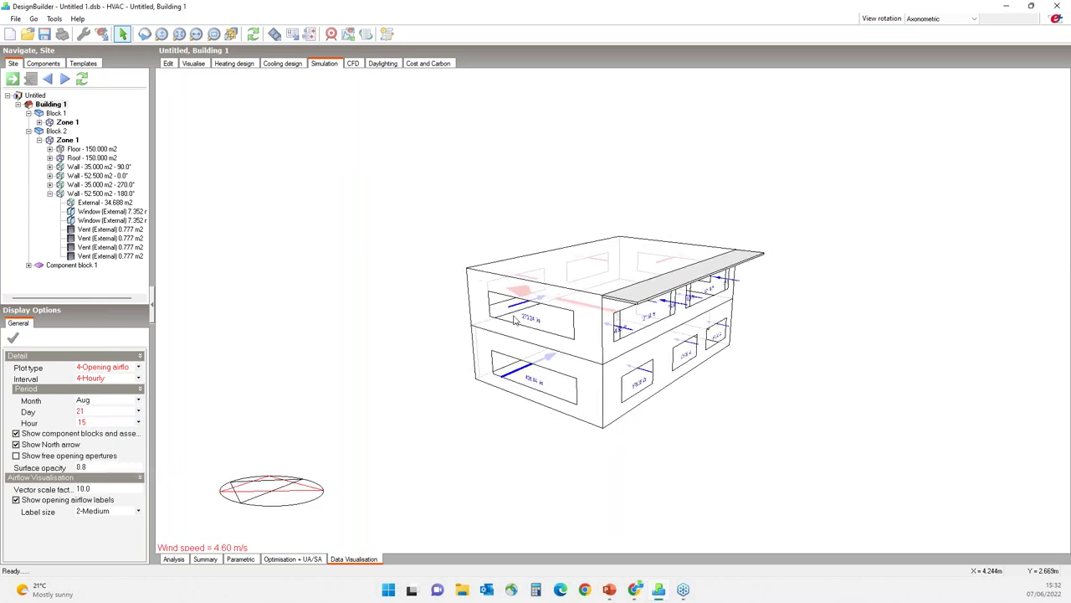
middle_click_drag(519, 323, 359, 435)
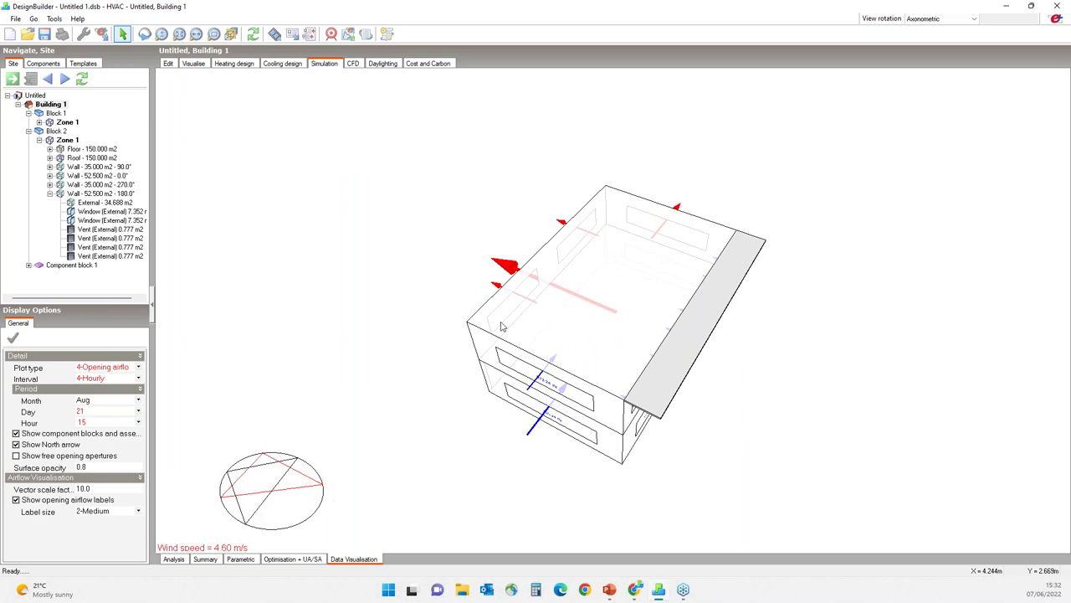
middle_click_drag(494, 307, 805, 322)
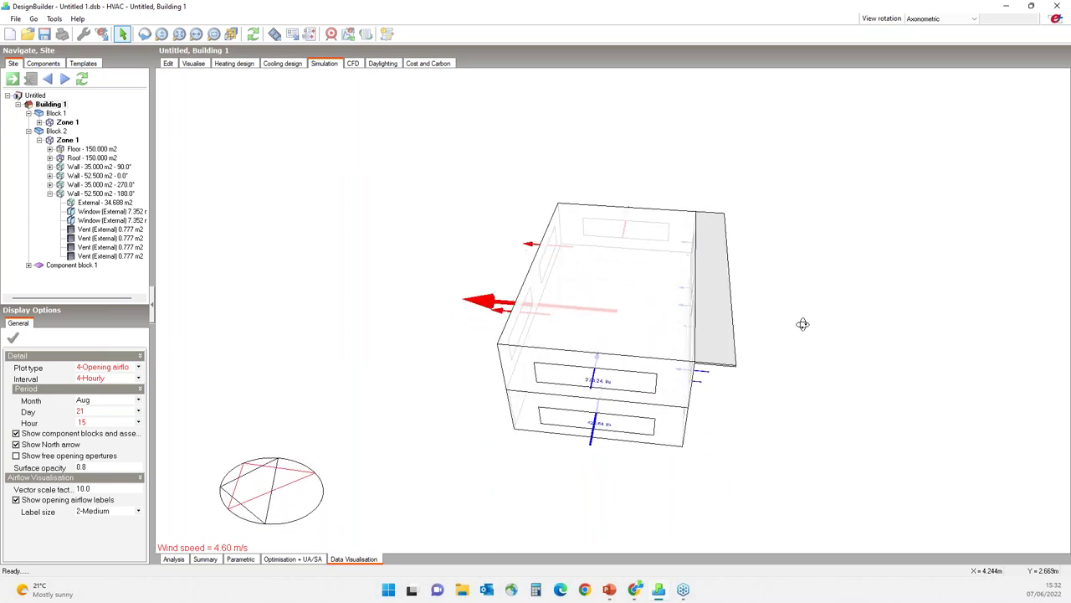
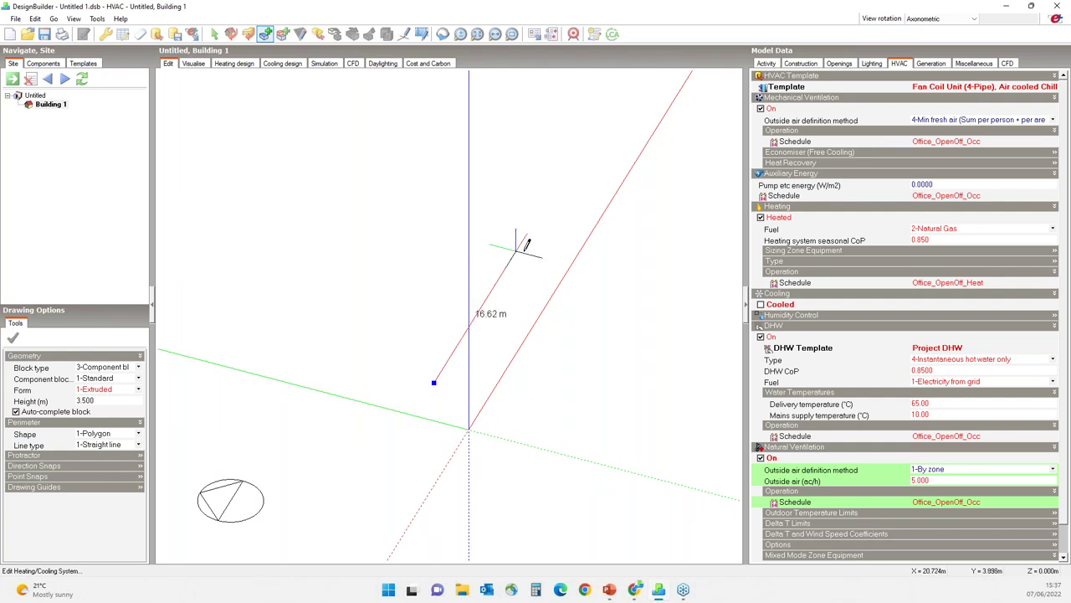
- Complete a rectangular block perimeter with a 10 m side, changing the block type to Building block
left_click(478, 224)
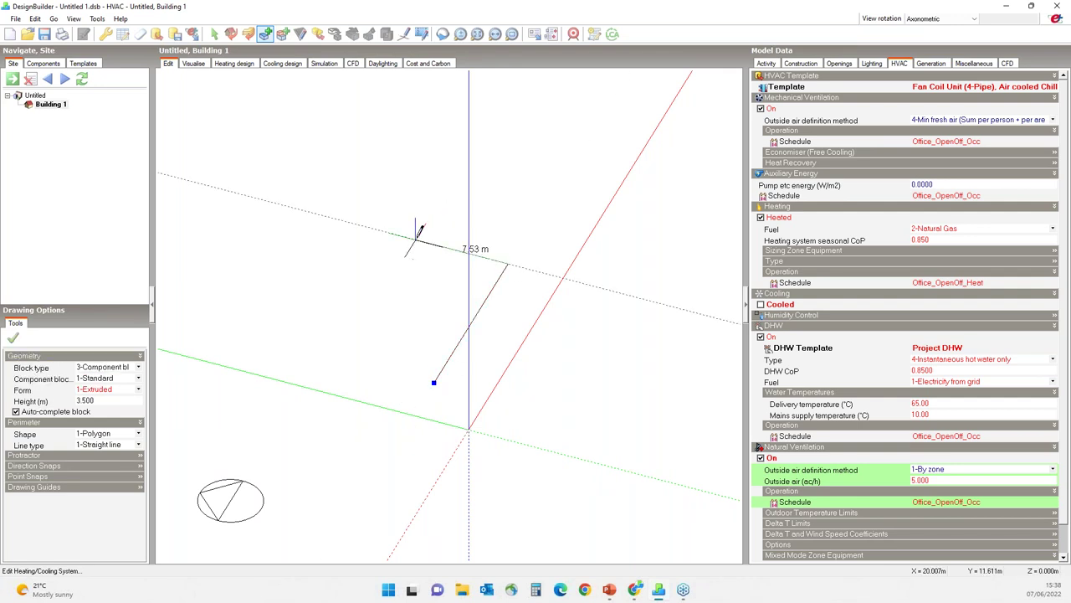
type("10")
key("Return")
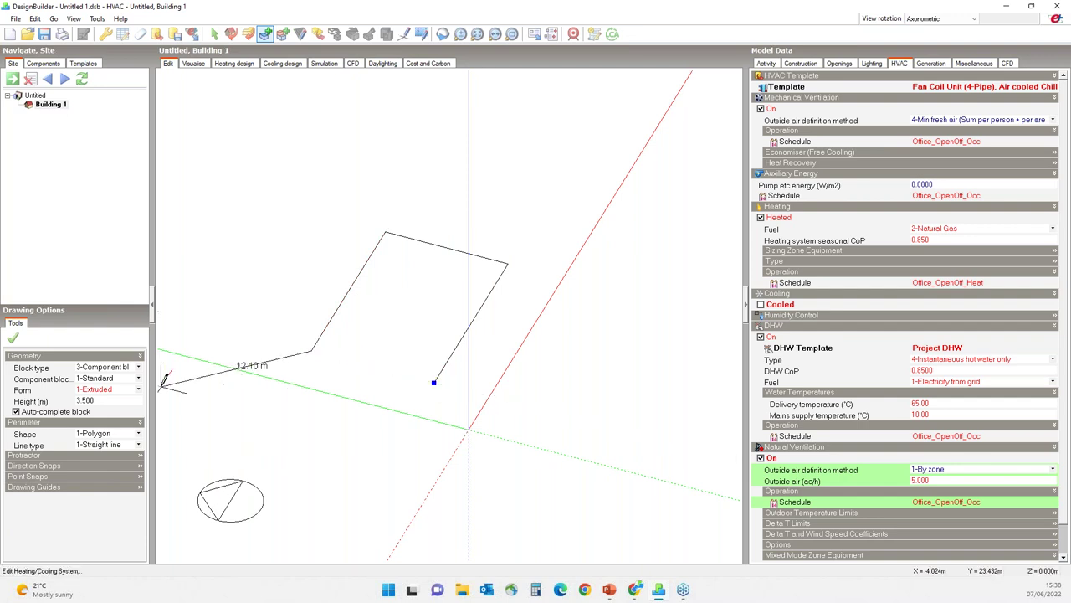
left_click(138, 368)
left_click(127, 380)
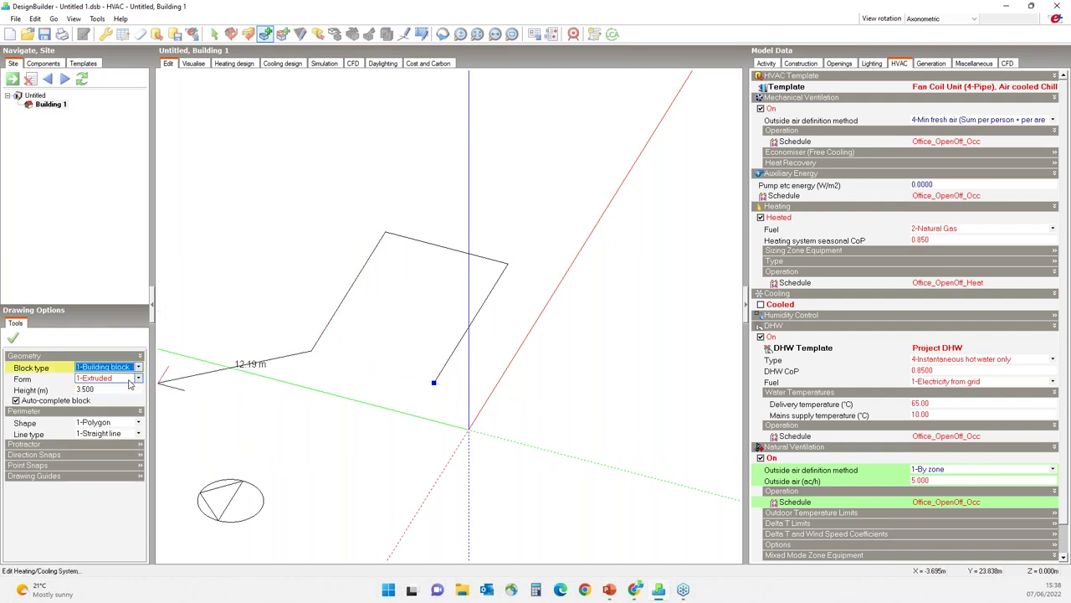
left_click(424, 376)
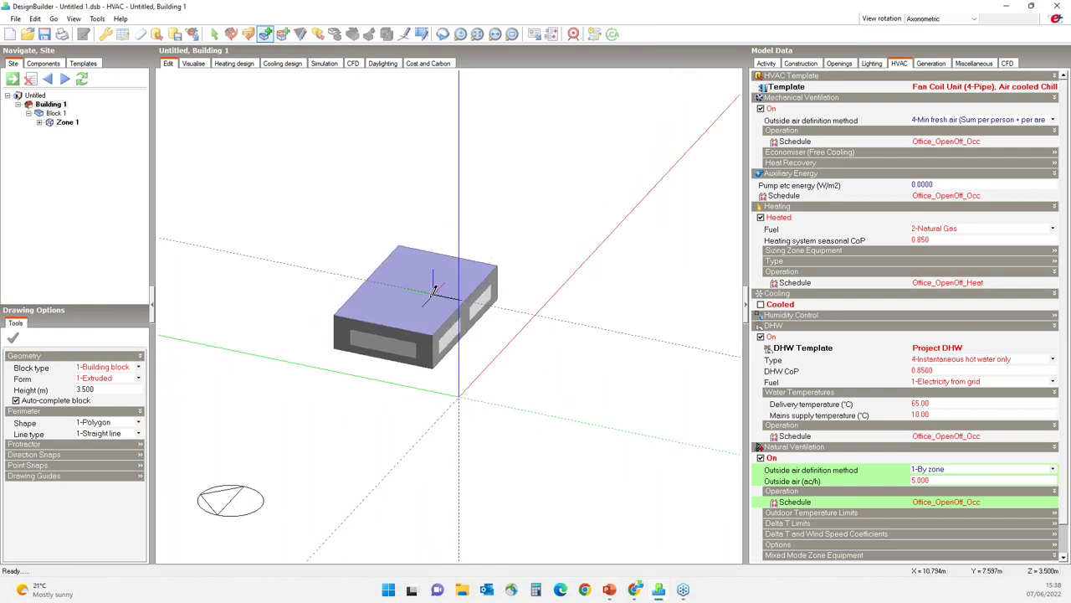
- Delete the block's windows except the two in the long 180° wall
middle_click_drag(418, 234, 420, 317)
scroll(420, 316, "up", 2)
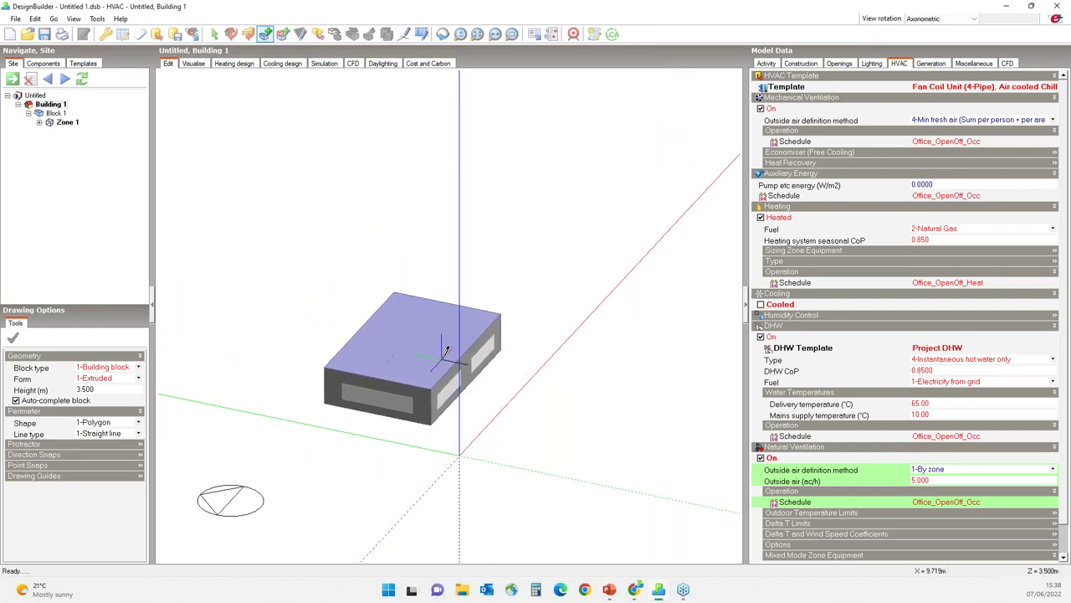
left_click(213, 34)
mouse_move(433, 334)
middle_mouse_down()
mouse_move(428, 365)
mouse_move(454, 381)
mouse_move(425, 373)
mouse_move(456, 381)
mouse_move(576, 351)
mouse_move(434, 358)
mouse_move(306, 339)
mouse_move(237, 349)
mouse_move(273, 545)
middle_mouse_up()
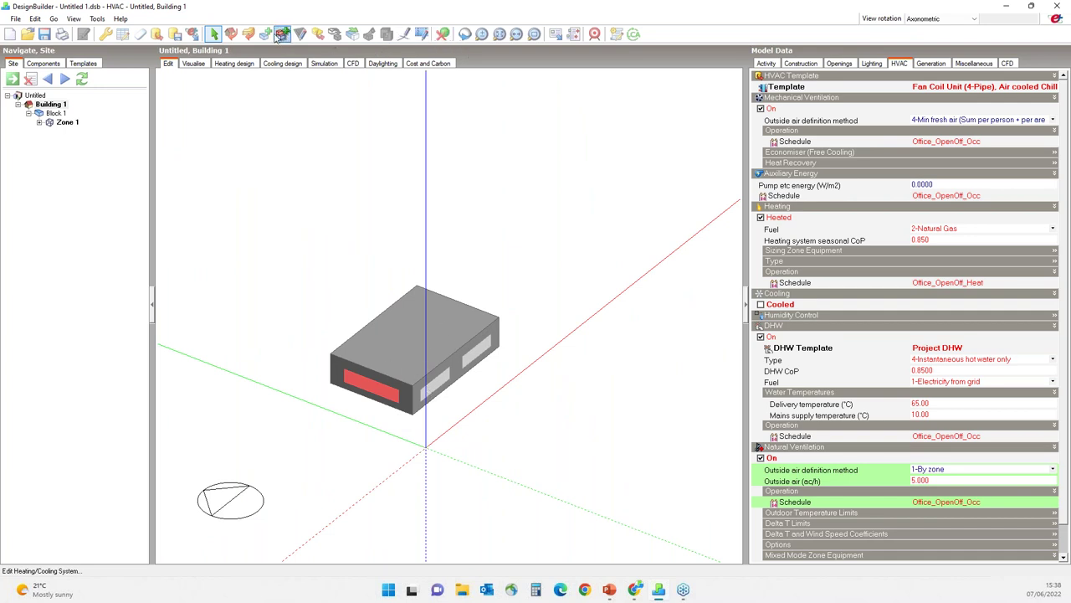
left_click(442, 34)
left_click(475, 321)
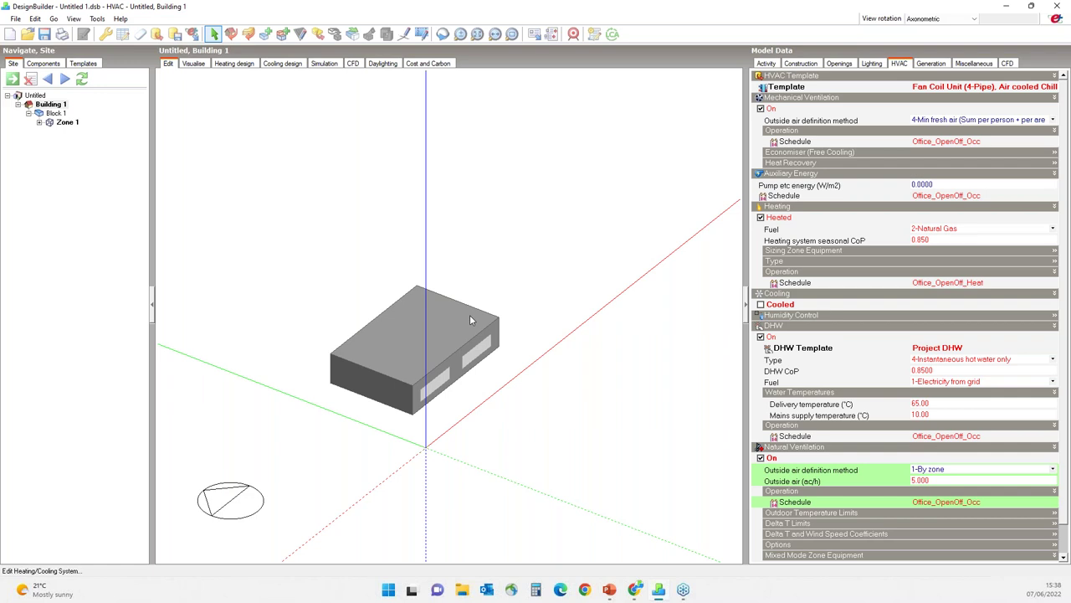
- Review the building's construction and activity data, and run its simulation for the summer typical week
left_click(801, 63)
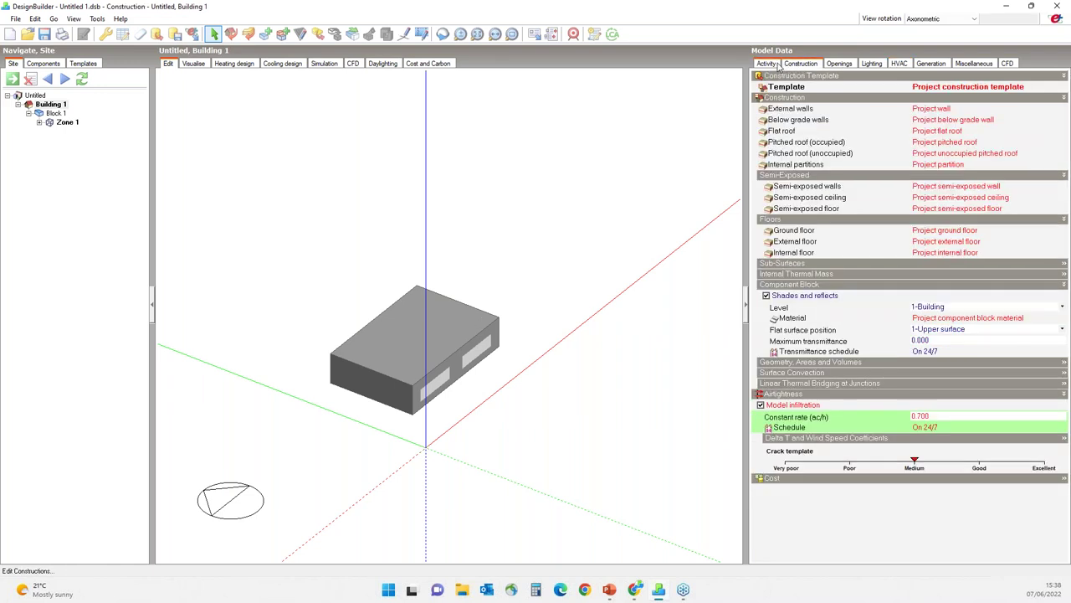
left_click(772, 66)
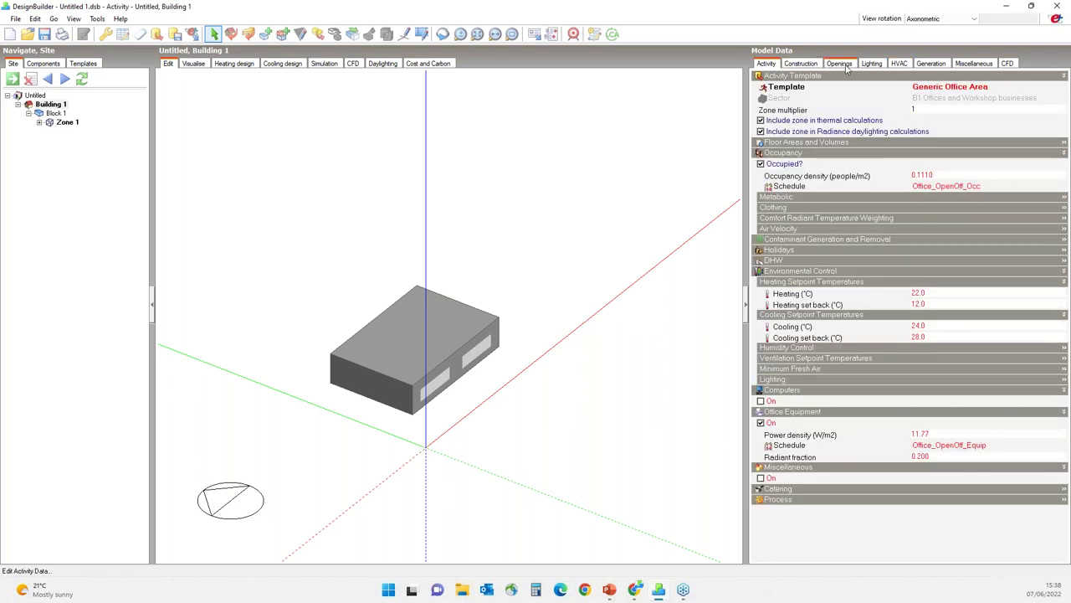
left_click(322, 65)
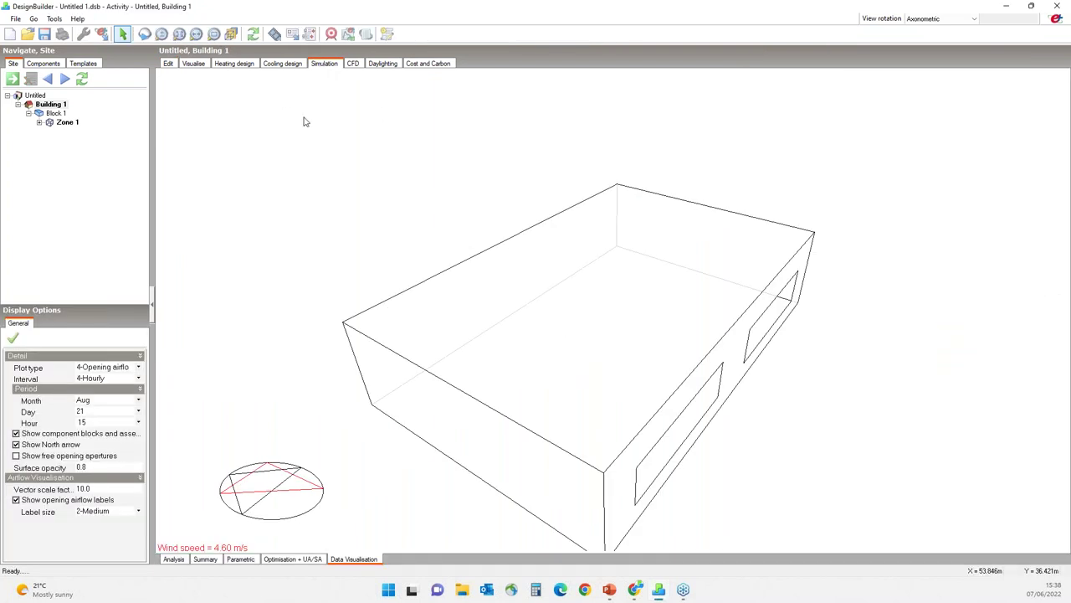
left_click(172, 559)
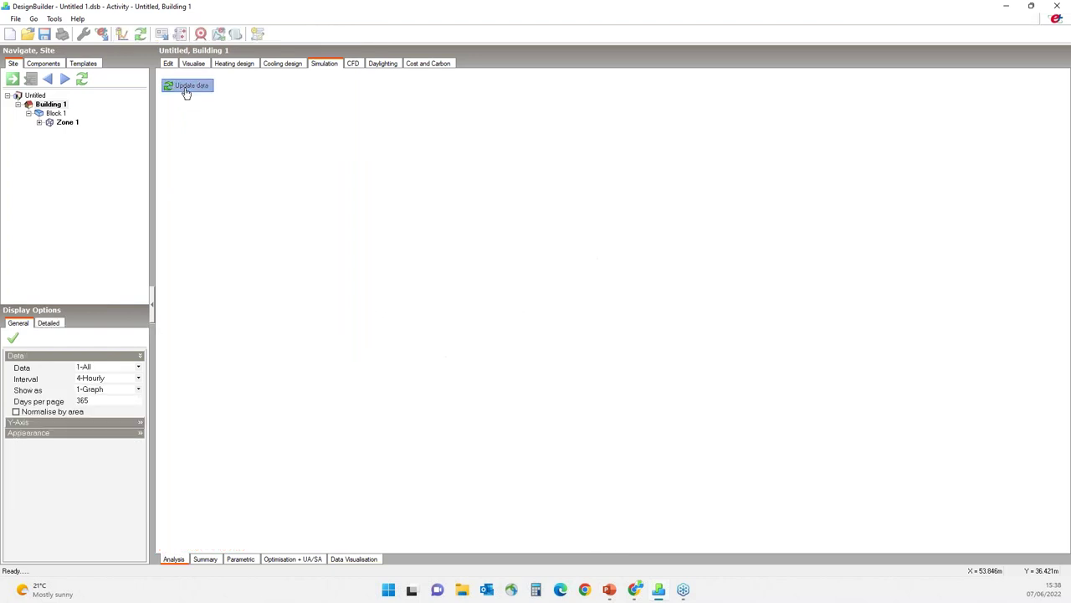
left_click(188, 85)
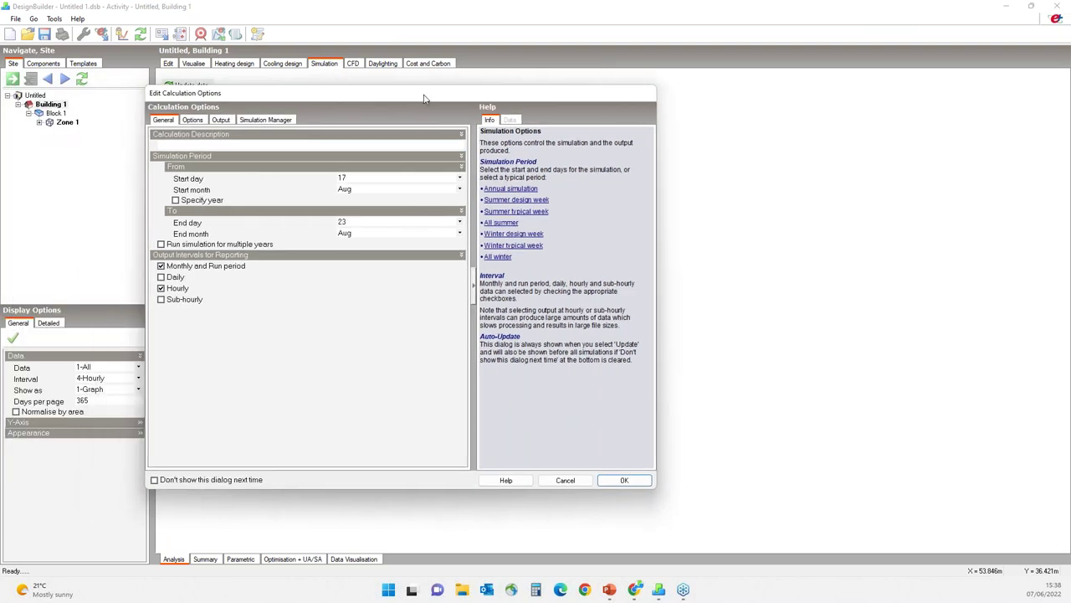
left_click(515, 212)
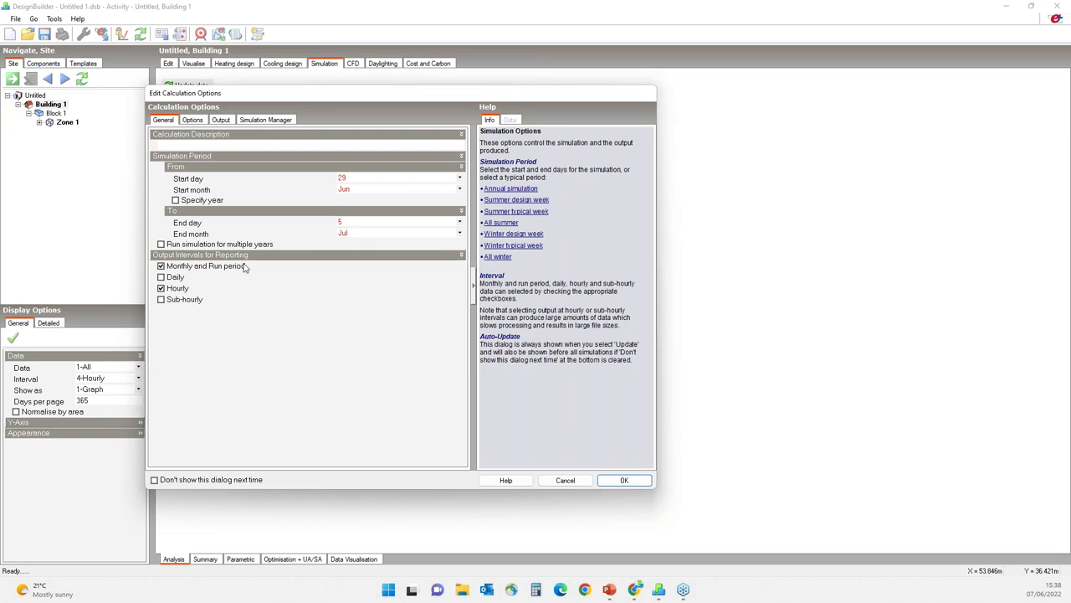
left_click(624, 481)
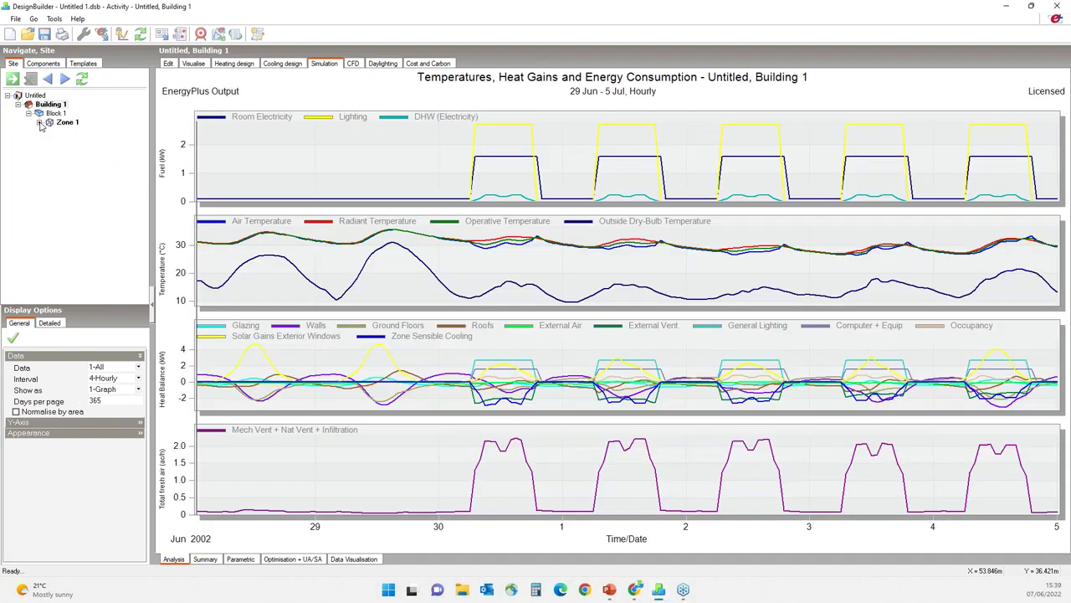
- Examine the hourly incident and transmitted solar gains of the first external window in Block 1's 180° wall
left_click(40, 123)
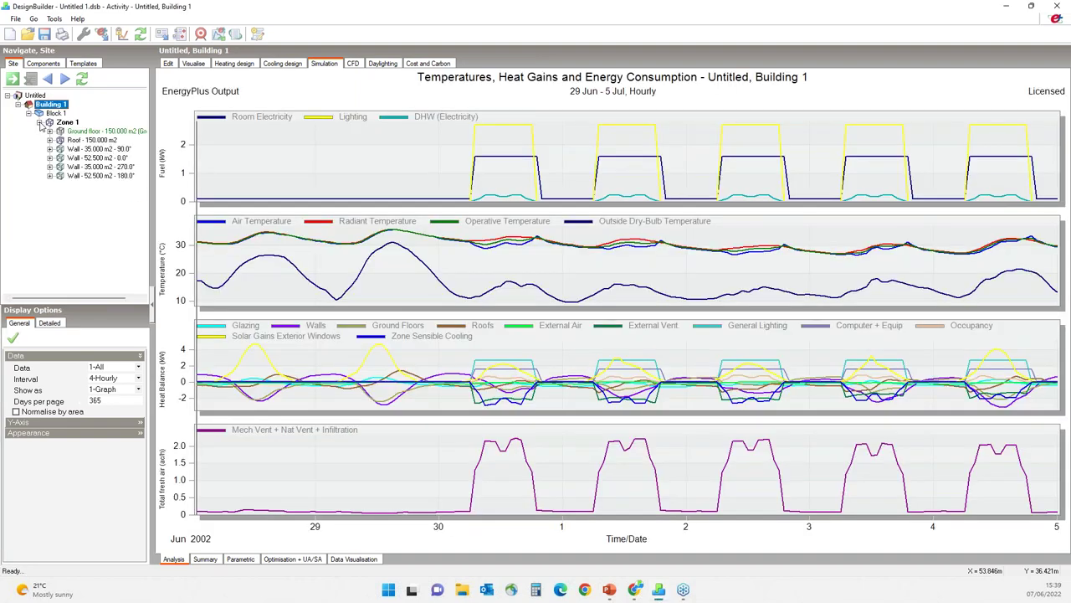
left_click(50, 177)
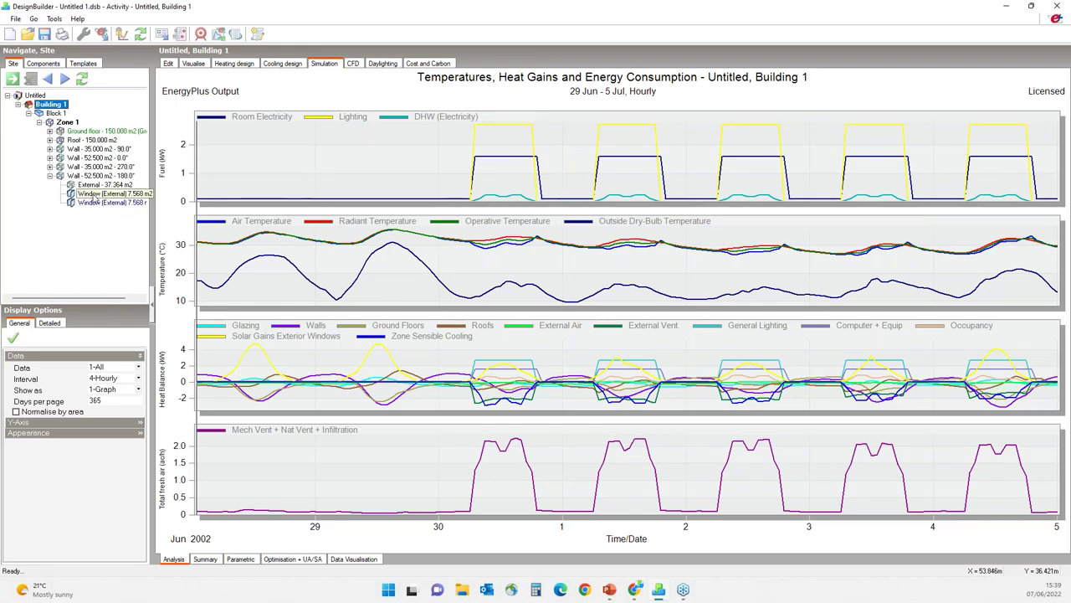
left_click(94, 195)
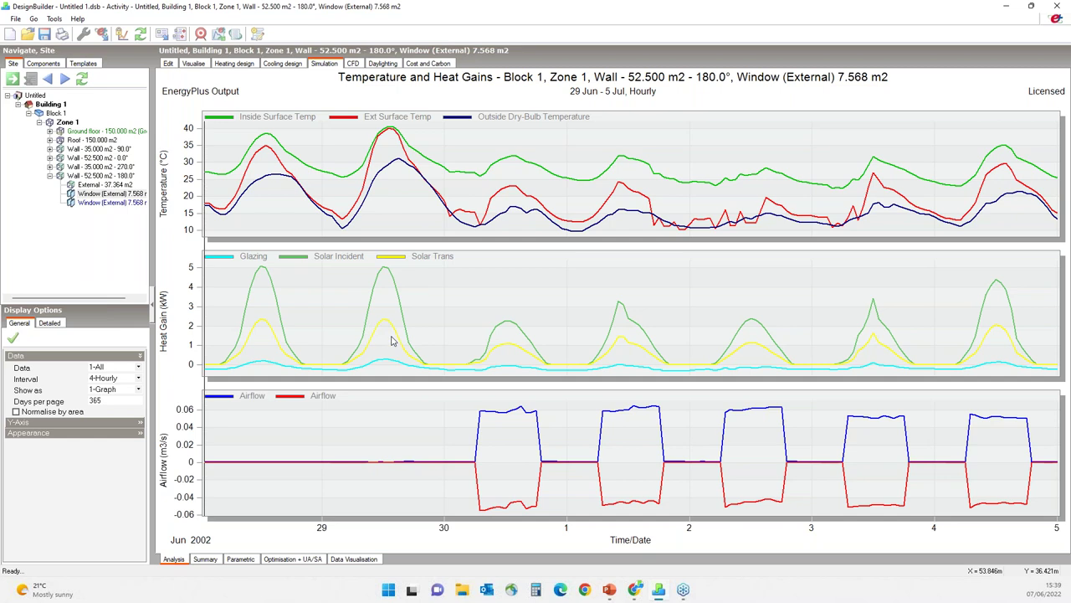
mouse_move(372, 337)
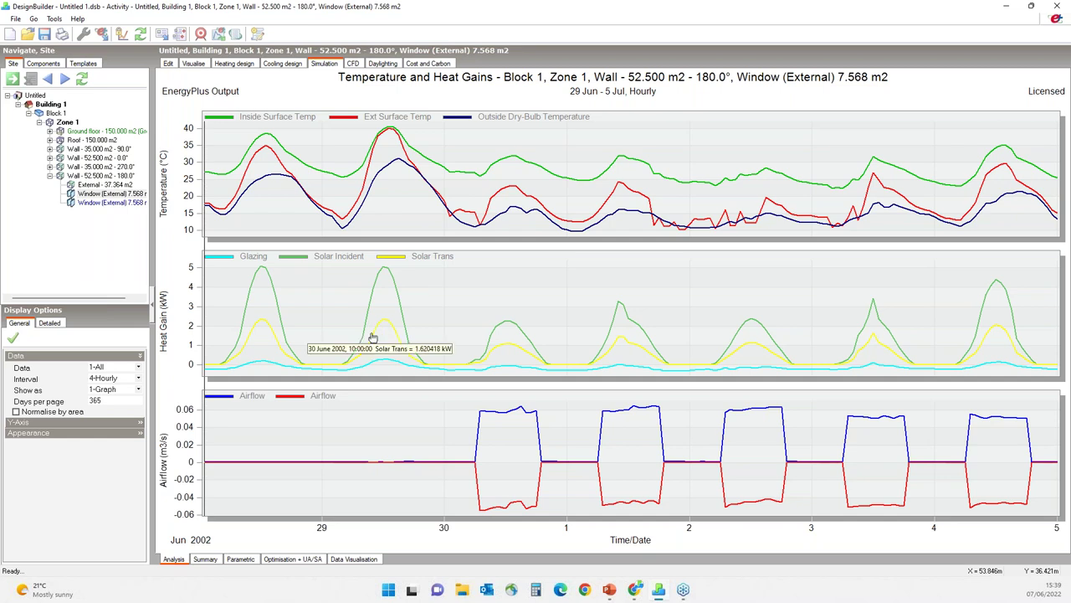
mouse_move(263, 324)
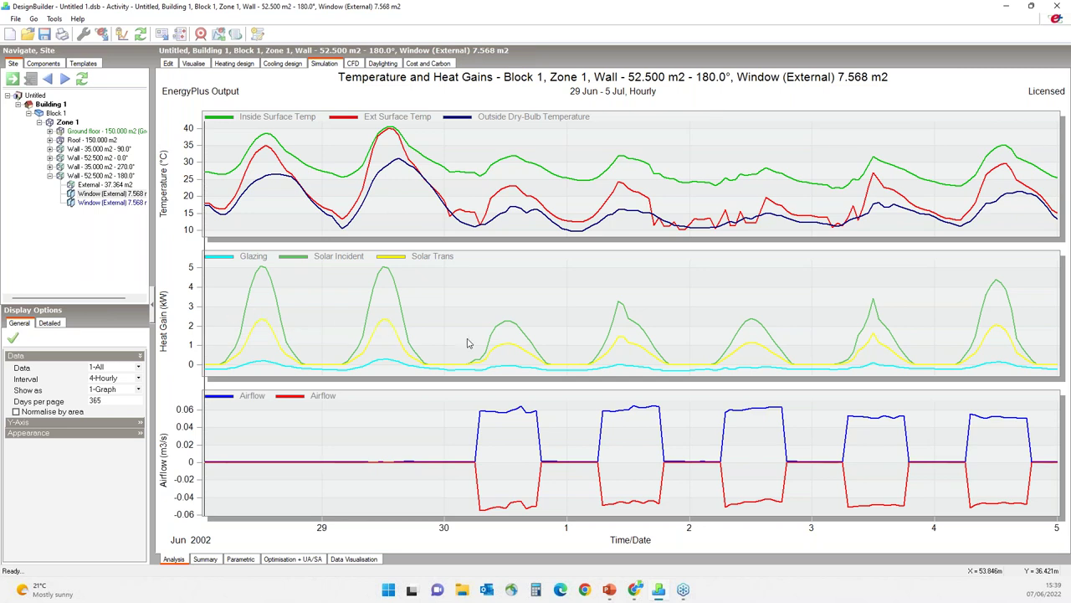
mouse_move(508, 347)
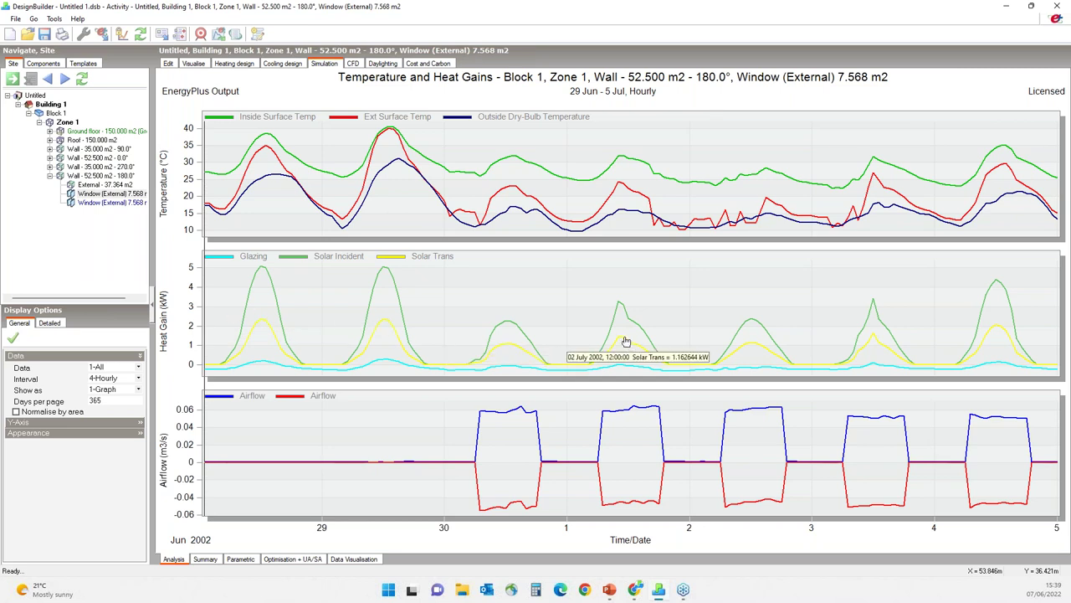
mouse_move(623, 339)
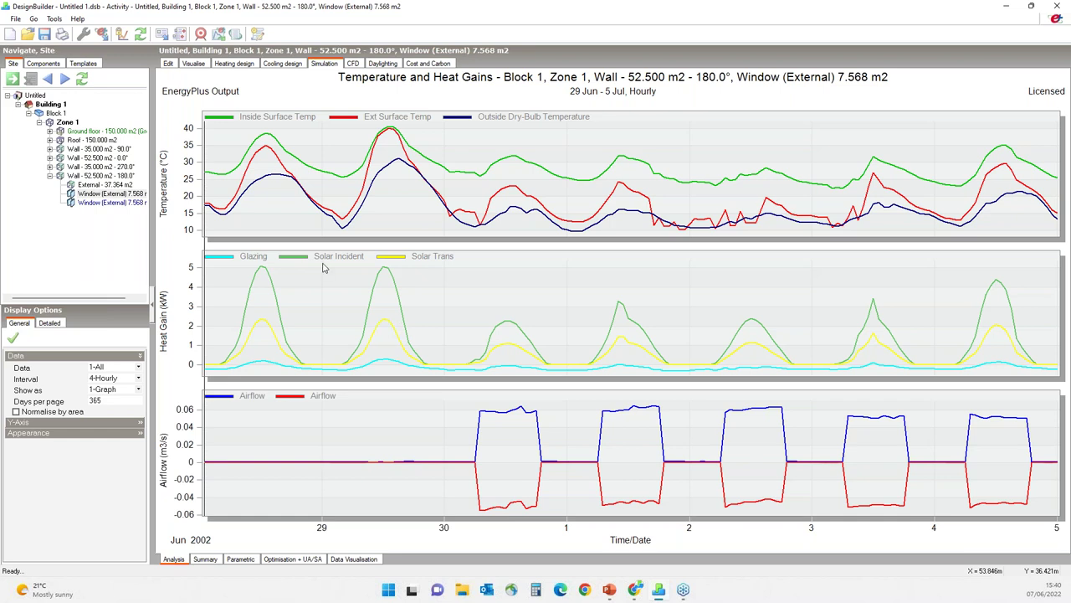
- Choose SageGlass Climaplus Classic SR2.0 No Tint from the Double category as Building 1's external glazing type
left_click(168, 63)
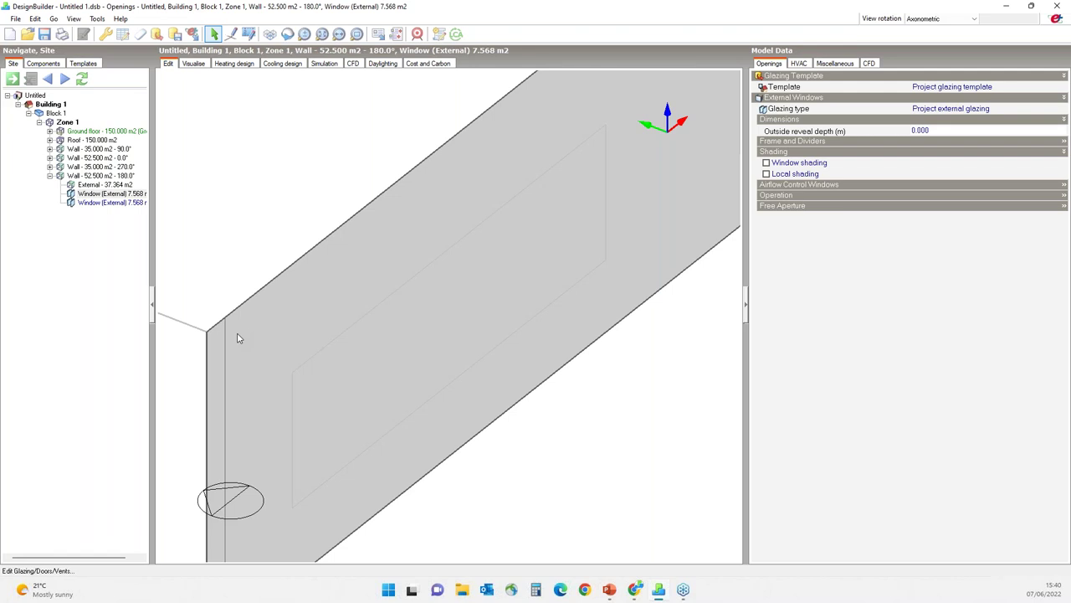
scroll(364, 345, "down", 5)
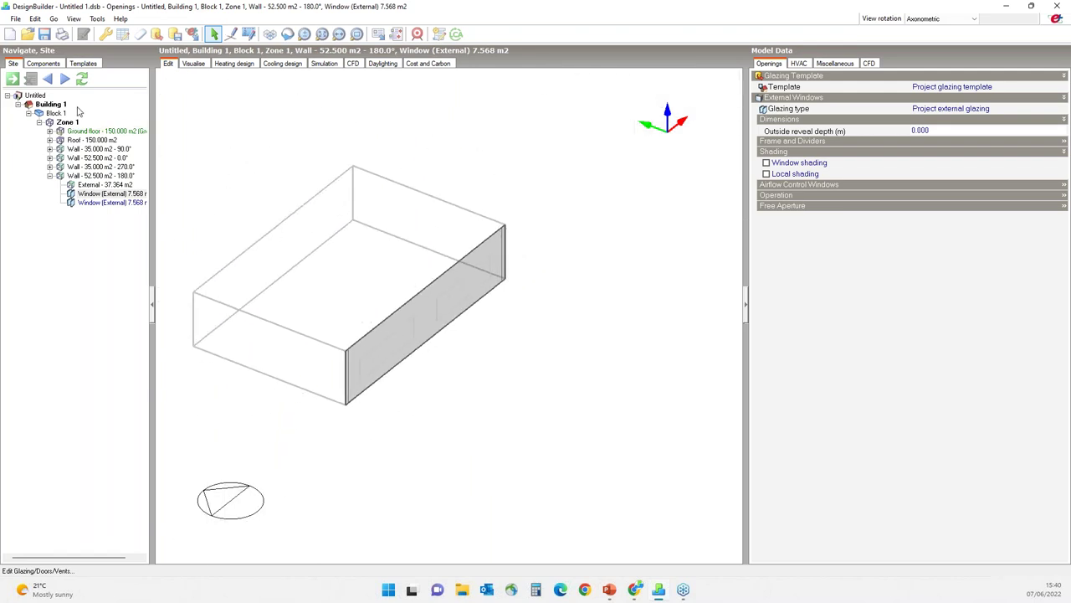
left_click(52, 104)
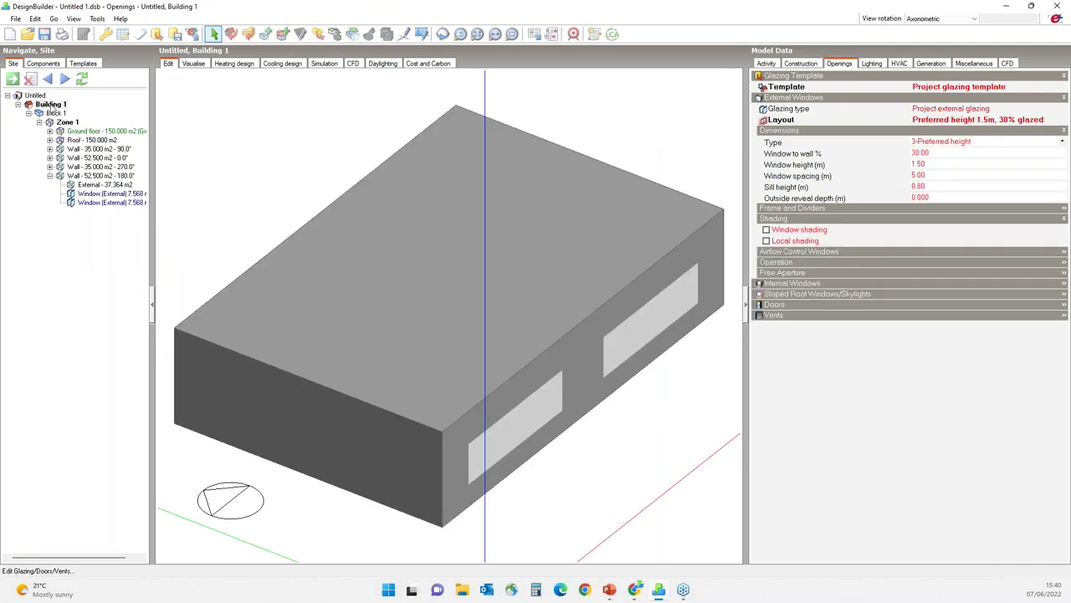
left_click(941, 111)
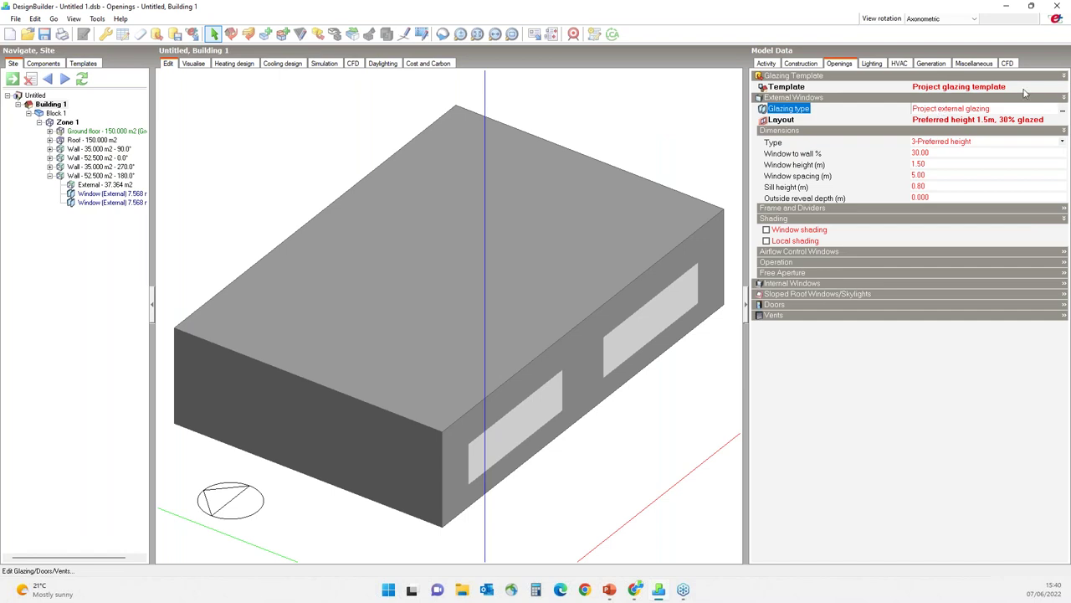
left_click(1063, 110)
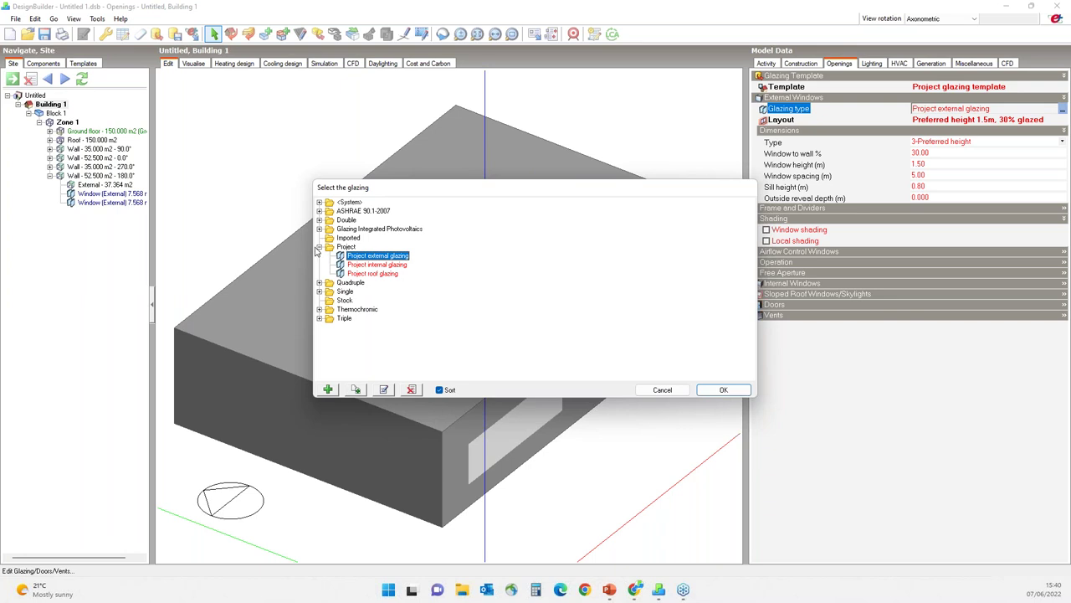
left_click(318, 247)
left_click(319, 219)
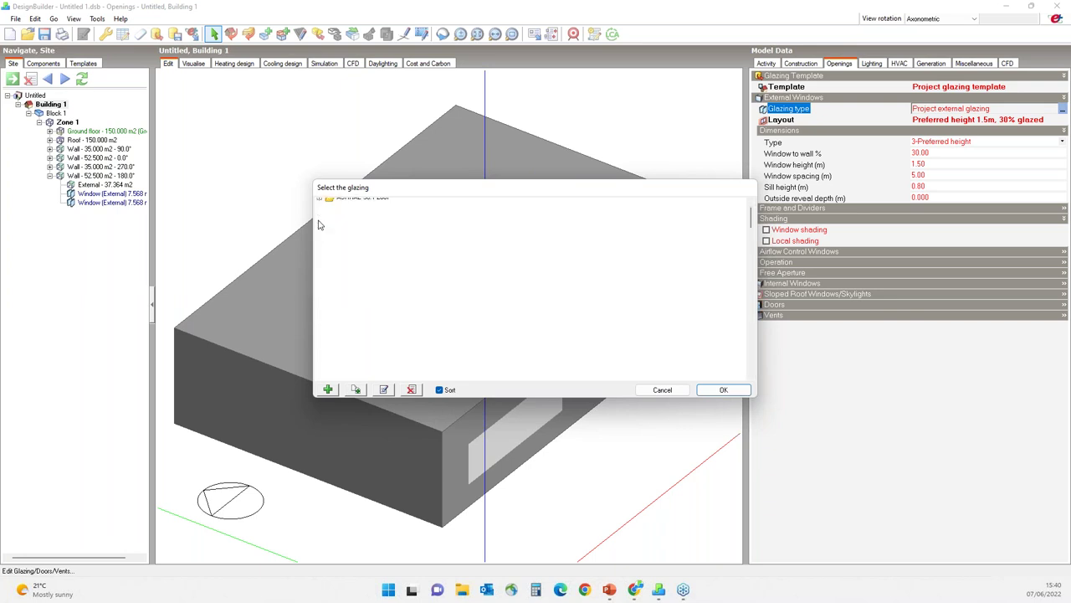
scroll(410, 285, "down", 5)
scroll(410, 285, "down", 15)
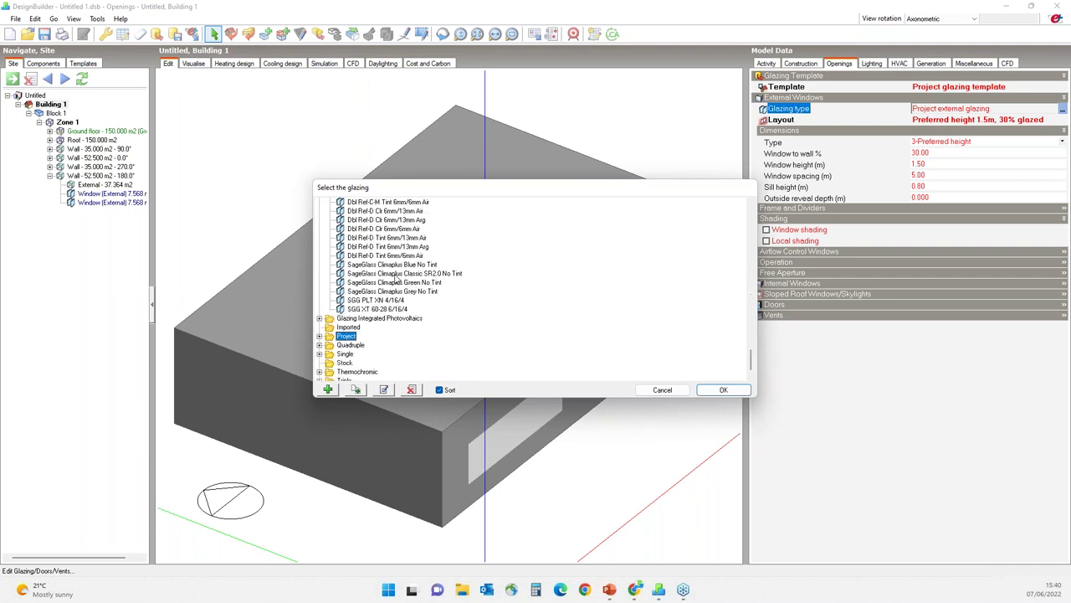
left_click(396, 275)
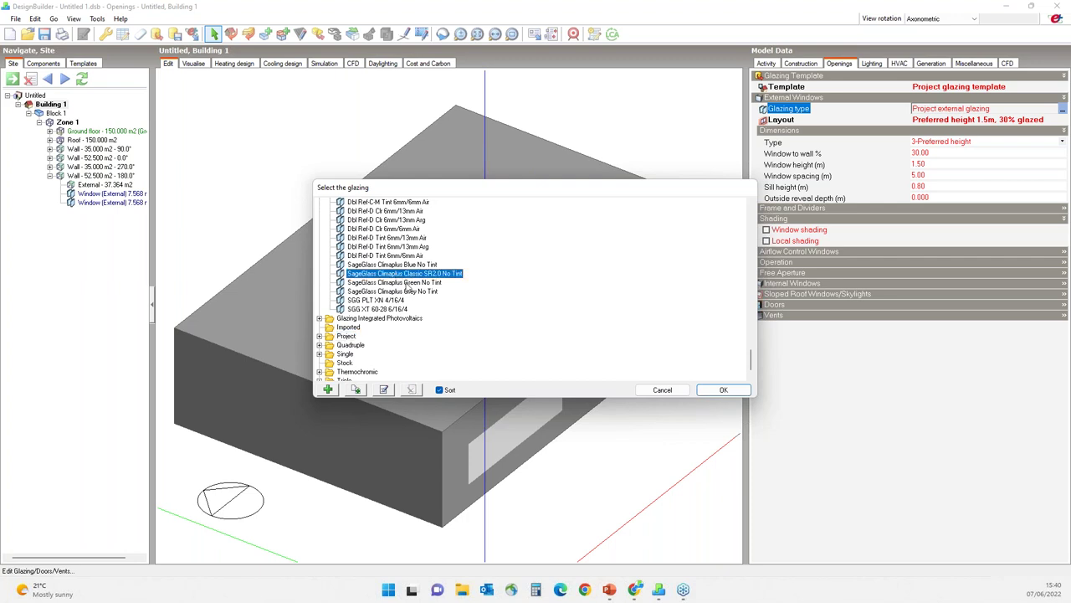
- Inspect the layers and outermost pane data of the chosen SageGlass glazing, and apply it to the building
left_click(383, 389)
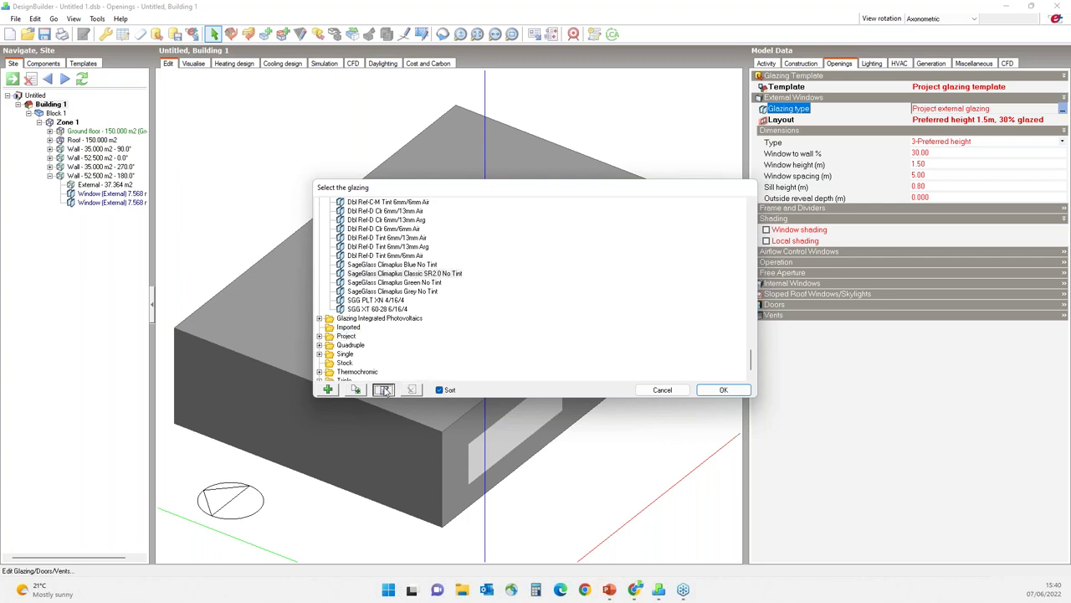
left_click(384, 390)
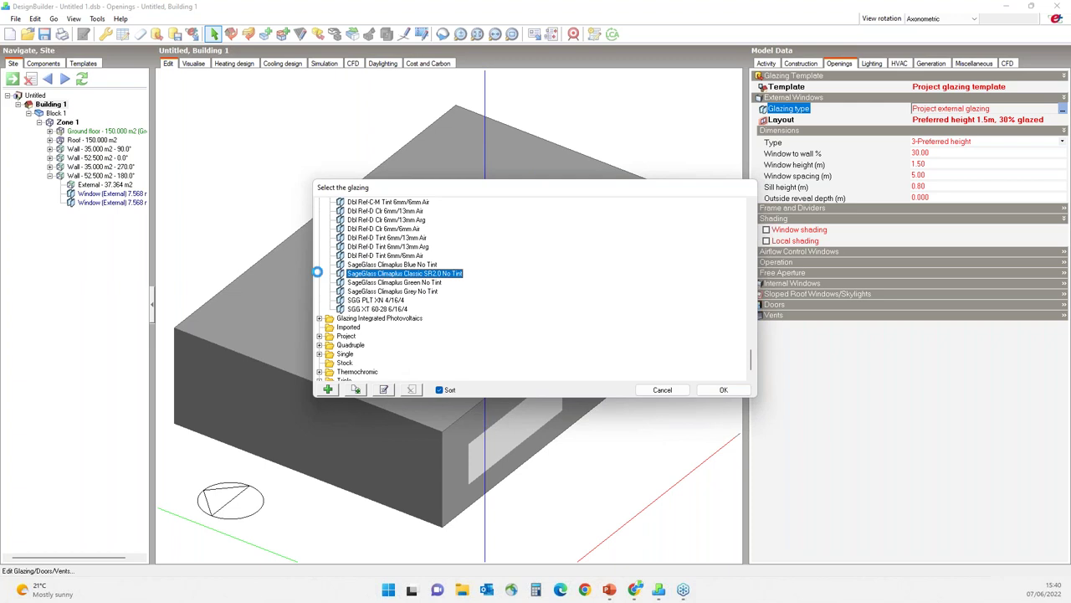
left_click_drag(236, 15, 422, 57)
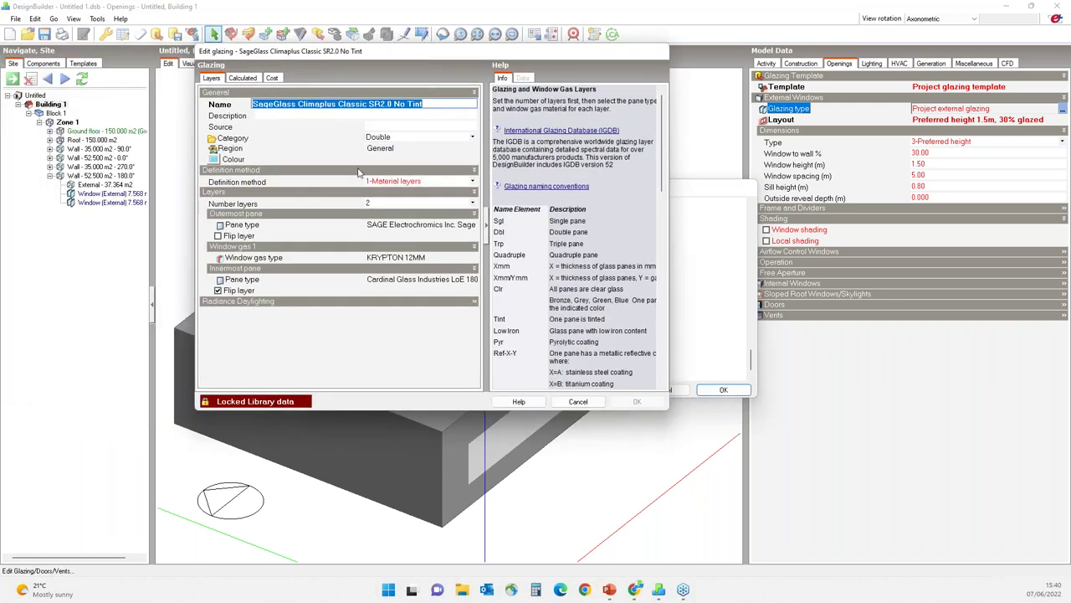
left_click(407, 226)
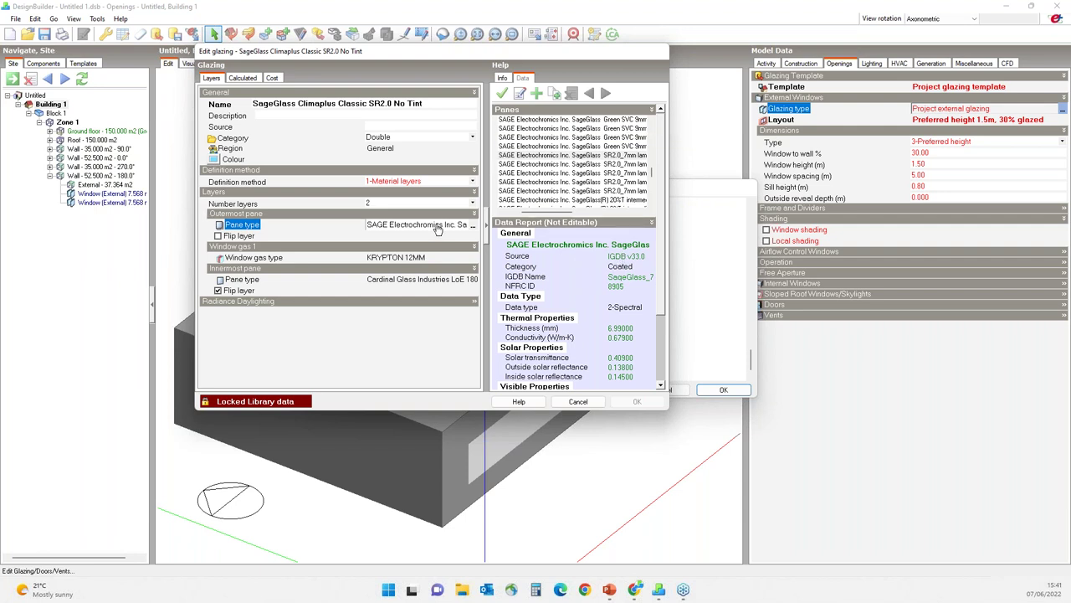
left_click(579, 401)
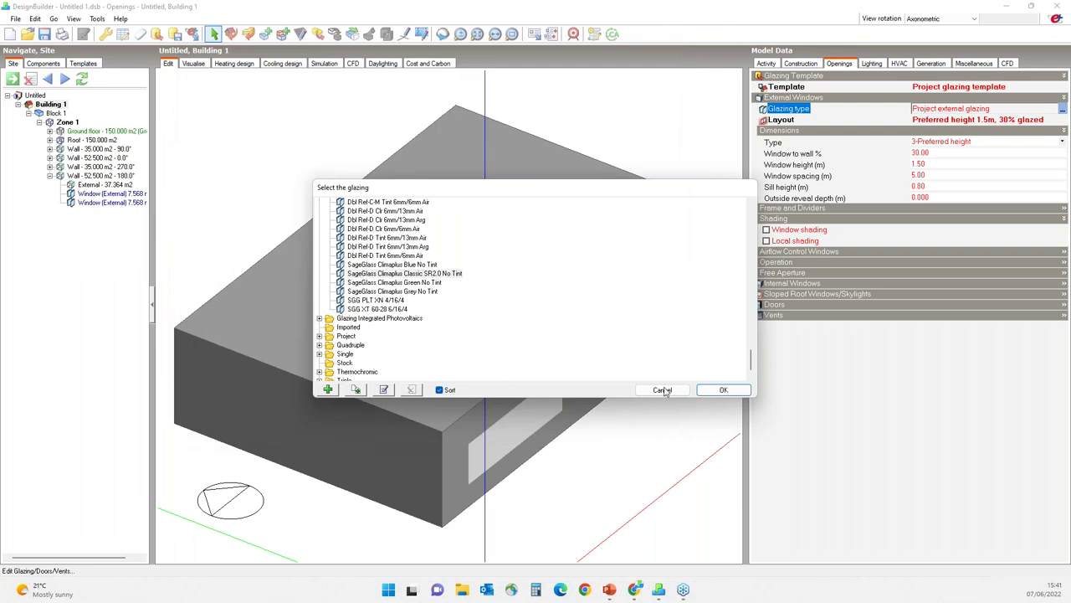
left_click(723, 390)
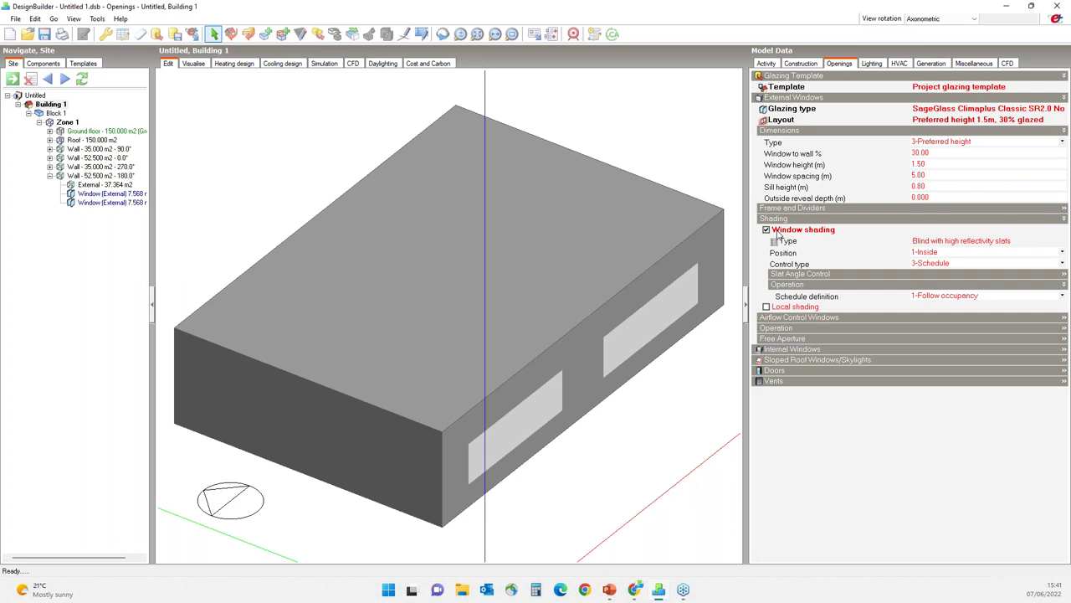
- Enable window shading for the building and choose SageGlass Classic SR2.0 from the SageGlass Electrochromic category as its type
left_click(963, 241)
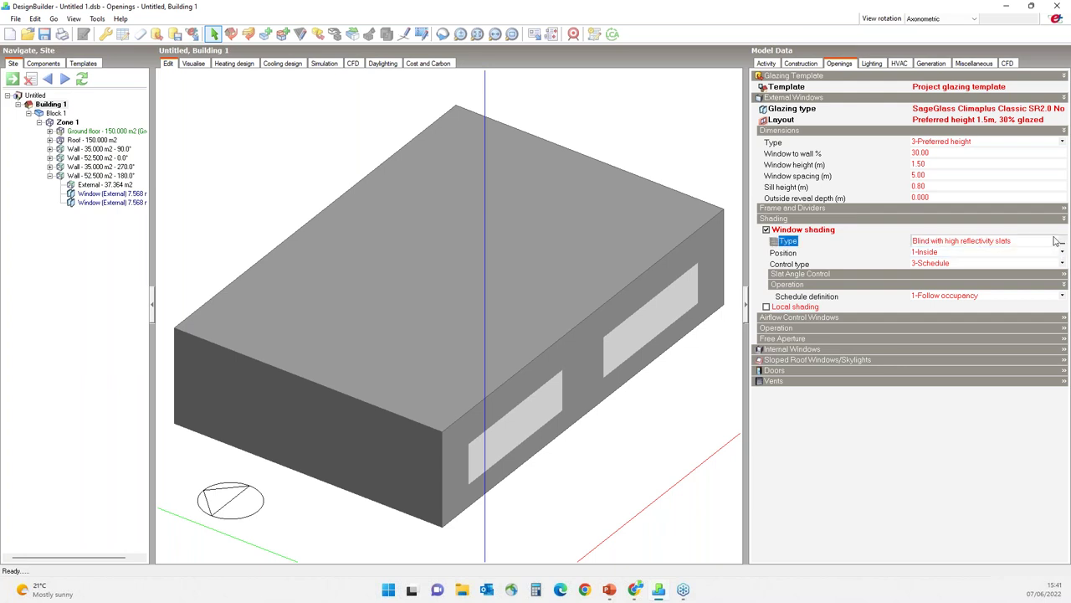
left_click(1062, 241)
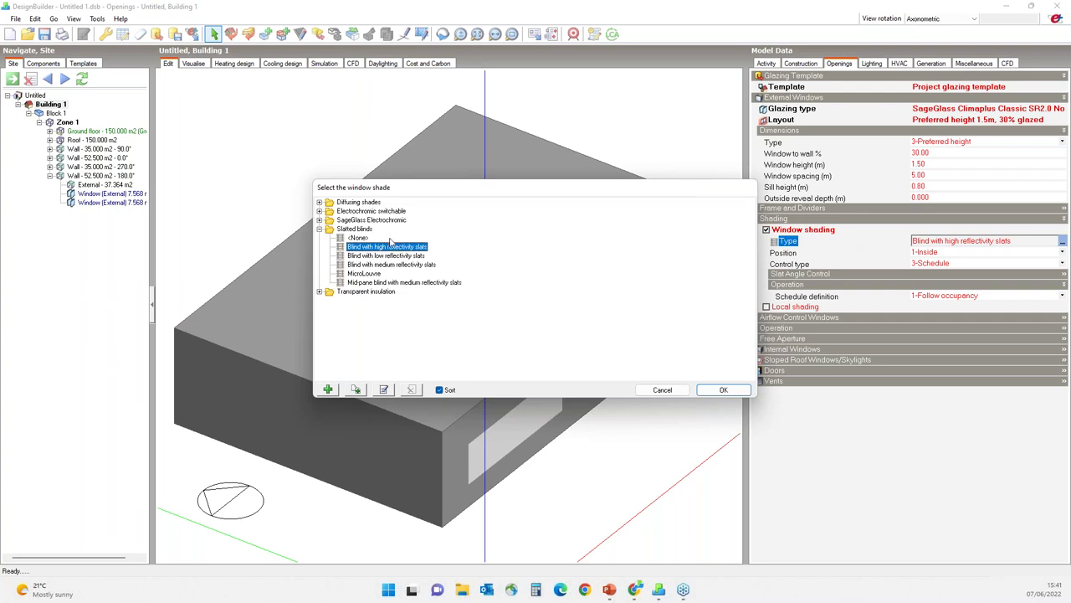
left_click(319, 229)
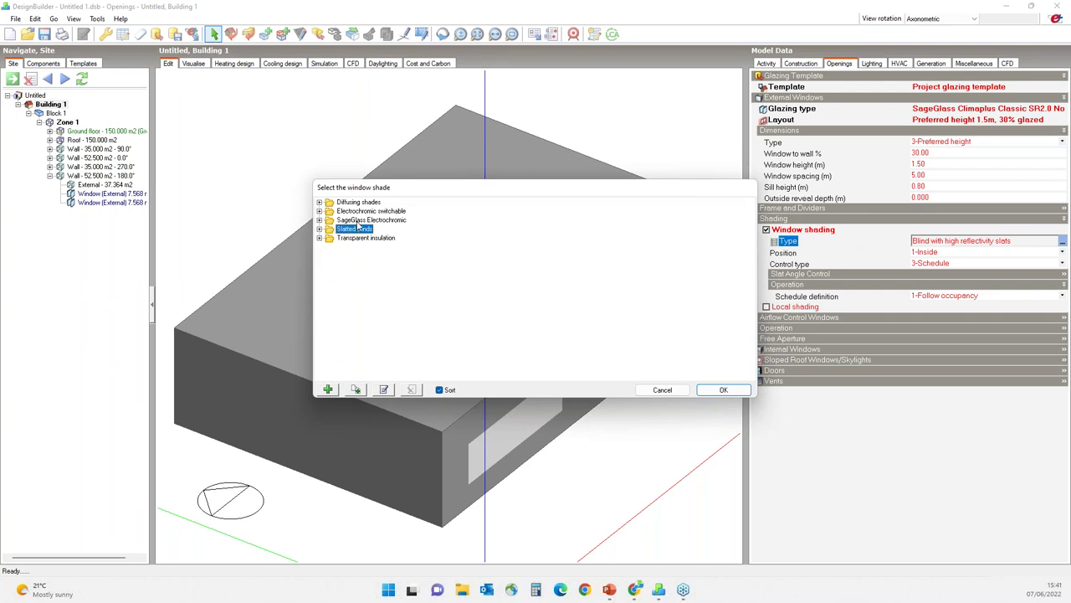
left_click(319, 220)
left_click(383, 238)
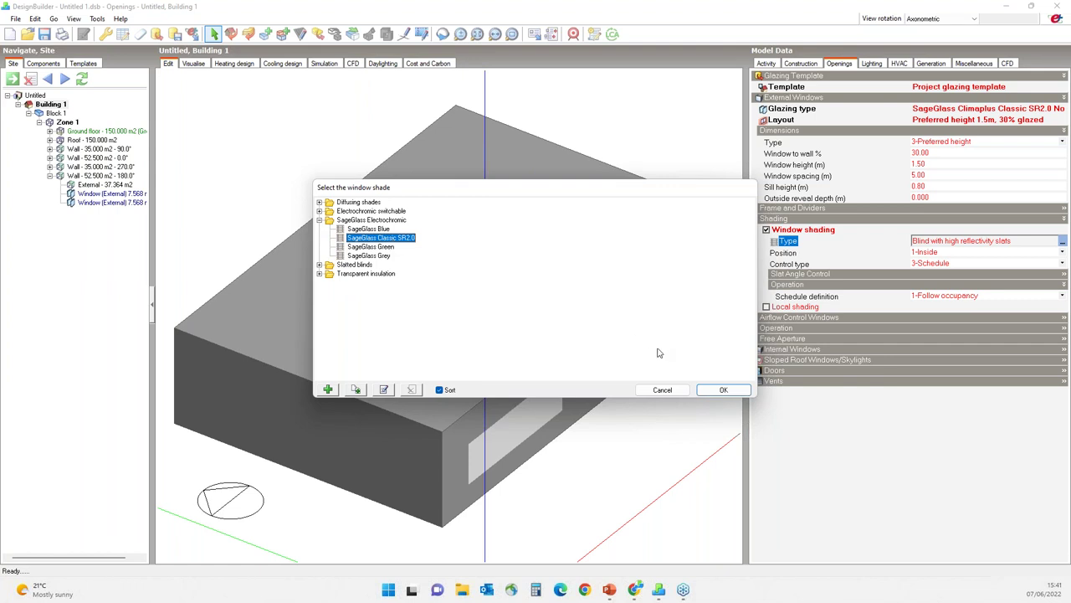
- Examine the tinting states, pane types and setpoints of the SageGlass Classic SR2.0 window shade
left_click(385, 390)
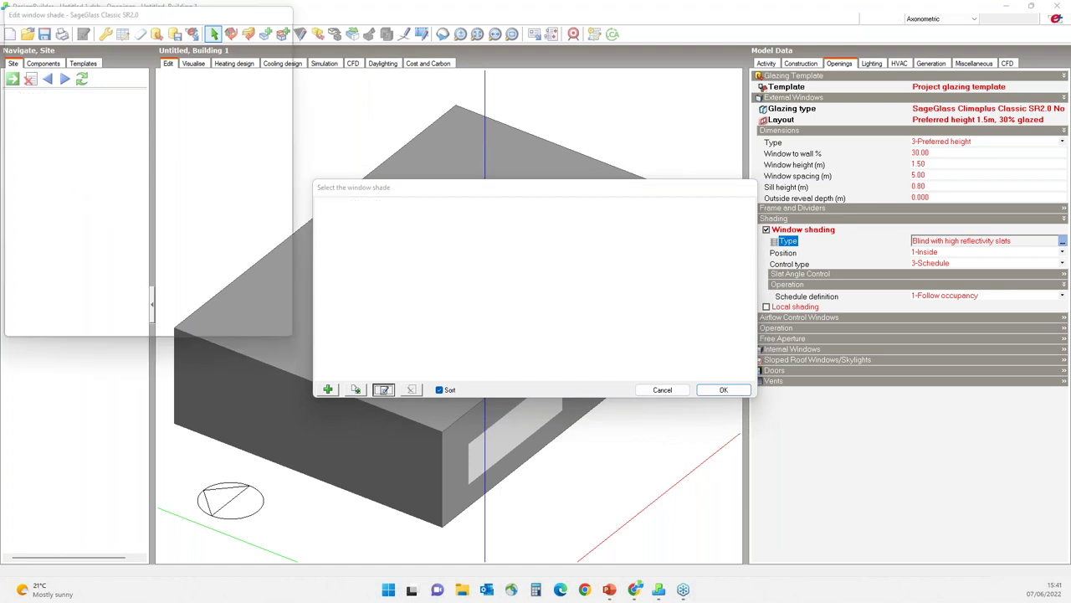
left_click_drag(167, 18, 446, 68)
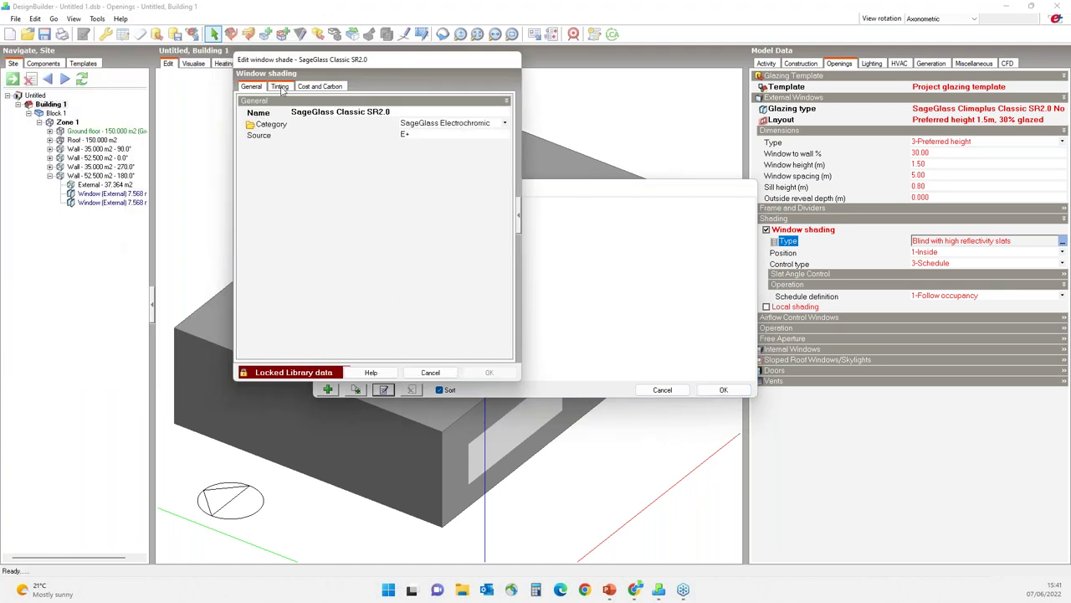
left_click(280, 86)
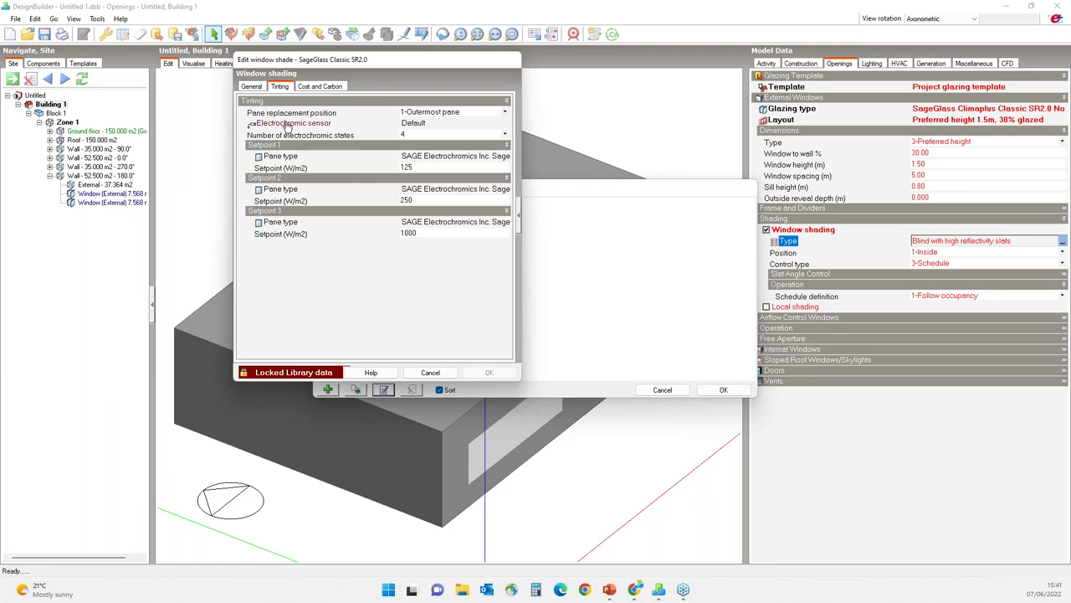
left_click(429, 135)
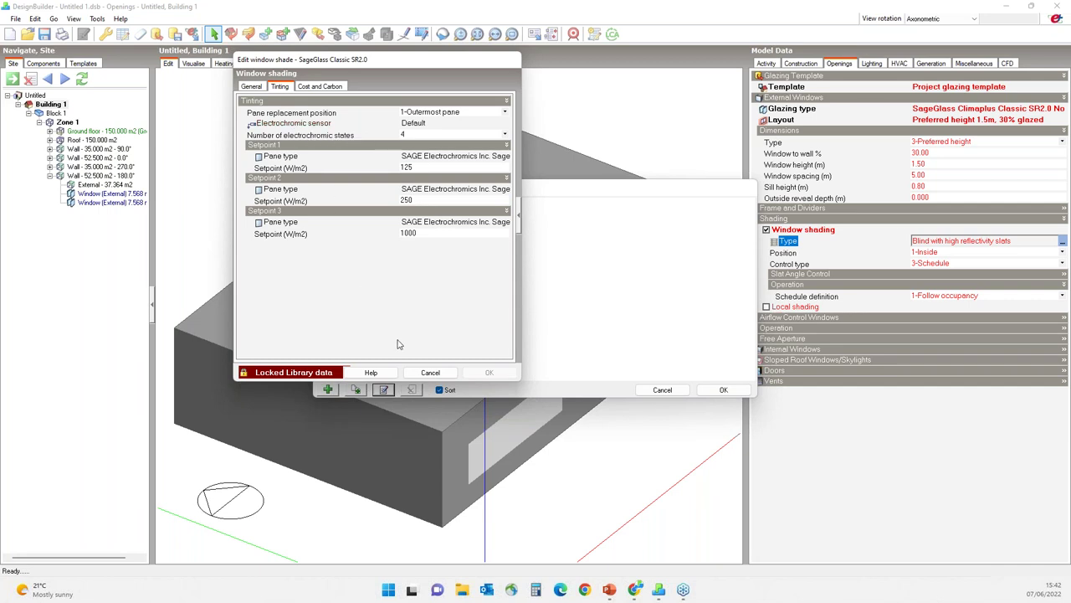
left_click(430, 373)
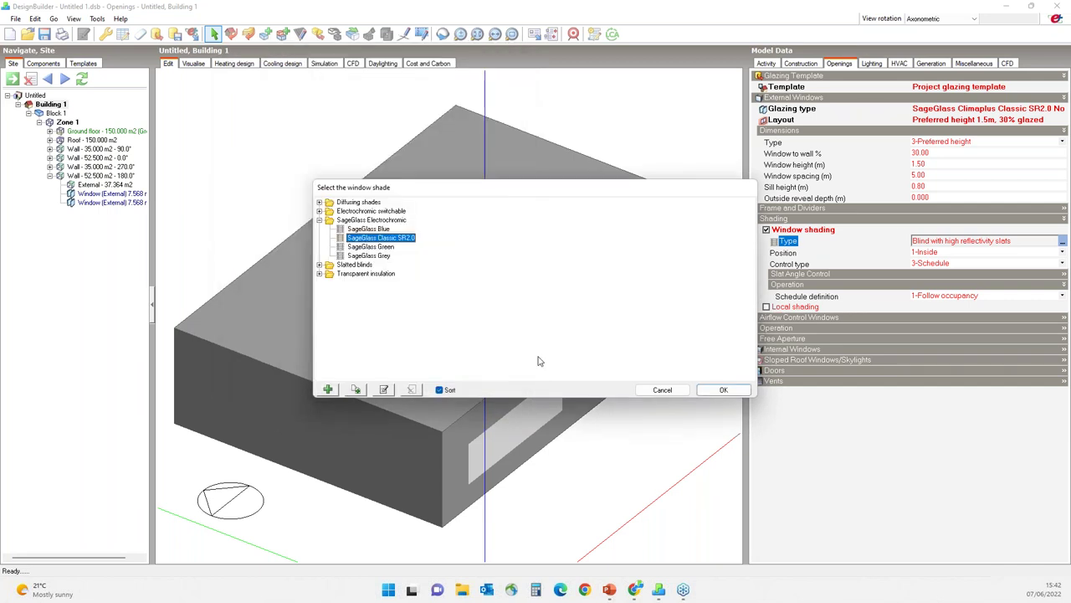
- Apply the SageGlass Classic SR2.0 shade and set its control type to 4-Full tinting when cooling and no tinting when heating
left_click(723, 389)
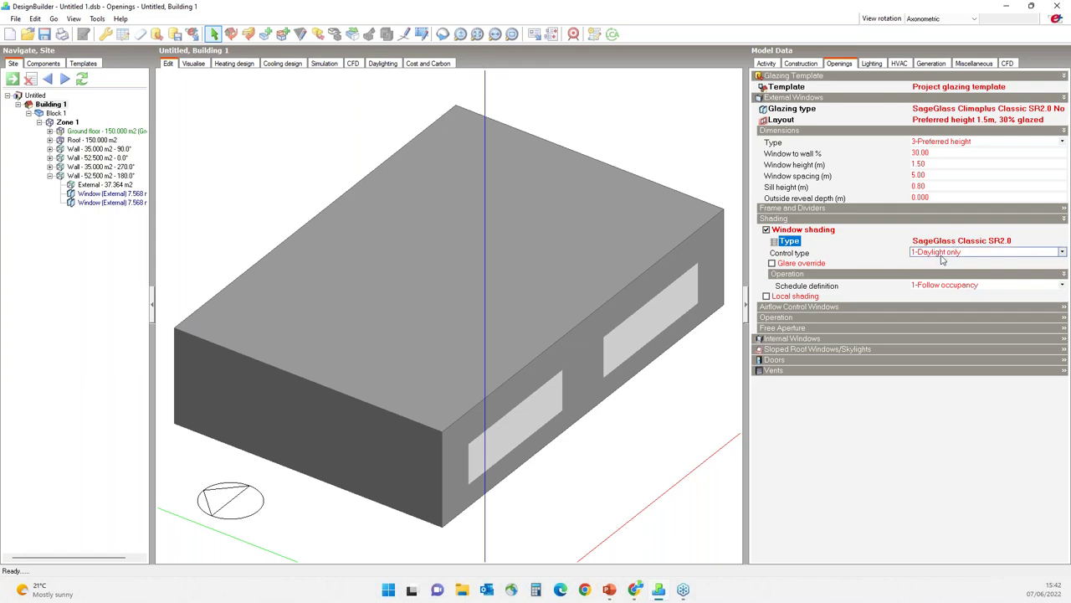
left_click(943, 256)
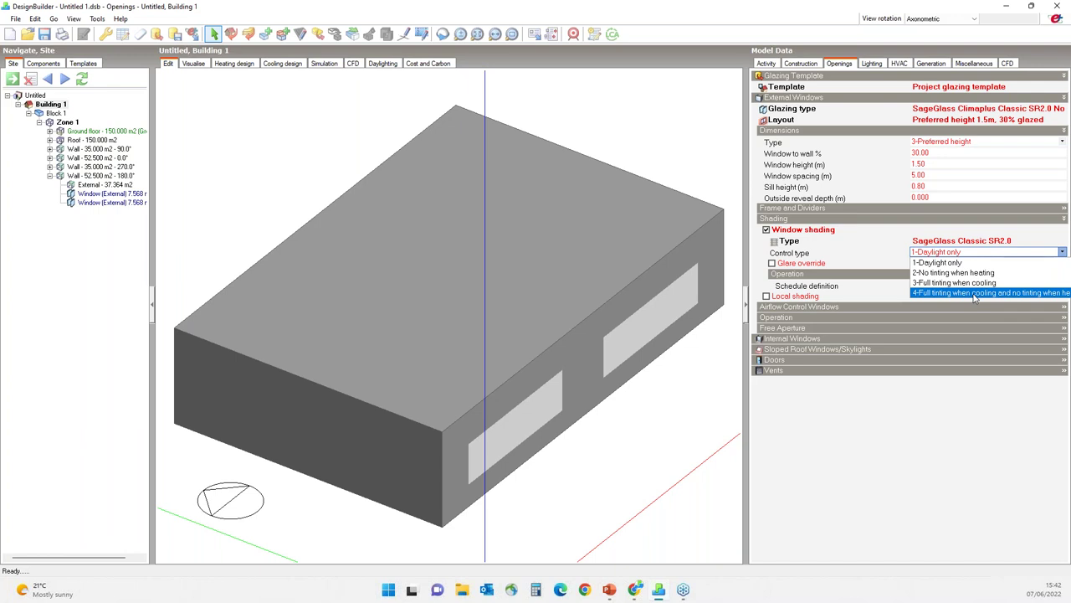
left_click(975, 293)
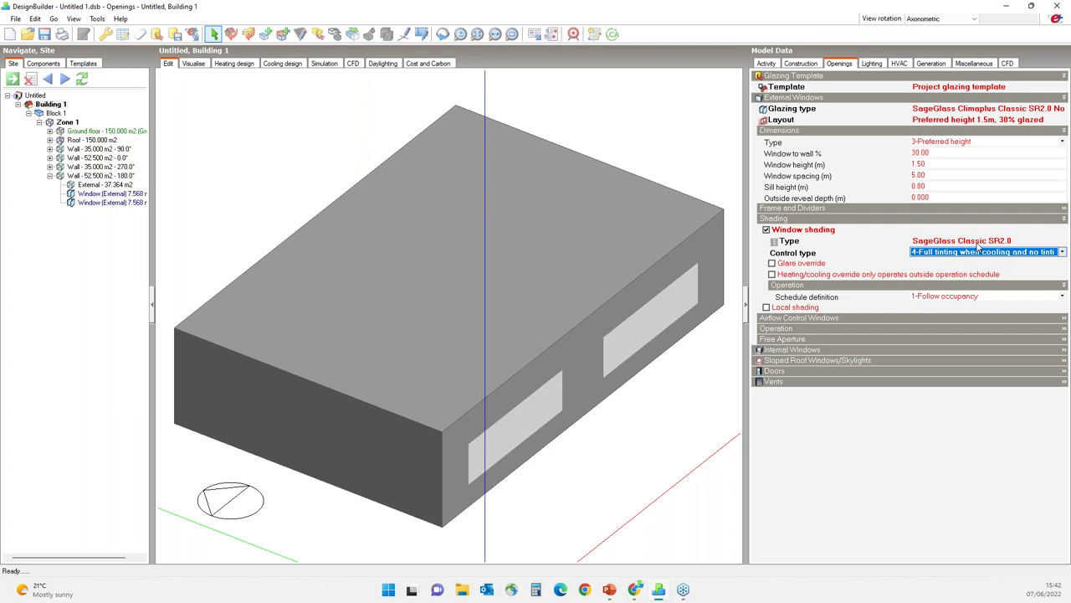
- Make the first external window in Block 1's 180° wall the electrochromic sensor window, with the Default sensor object
double_click(540, 415)
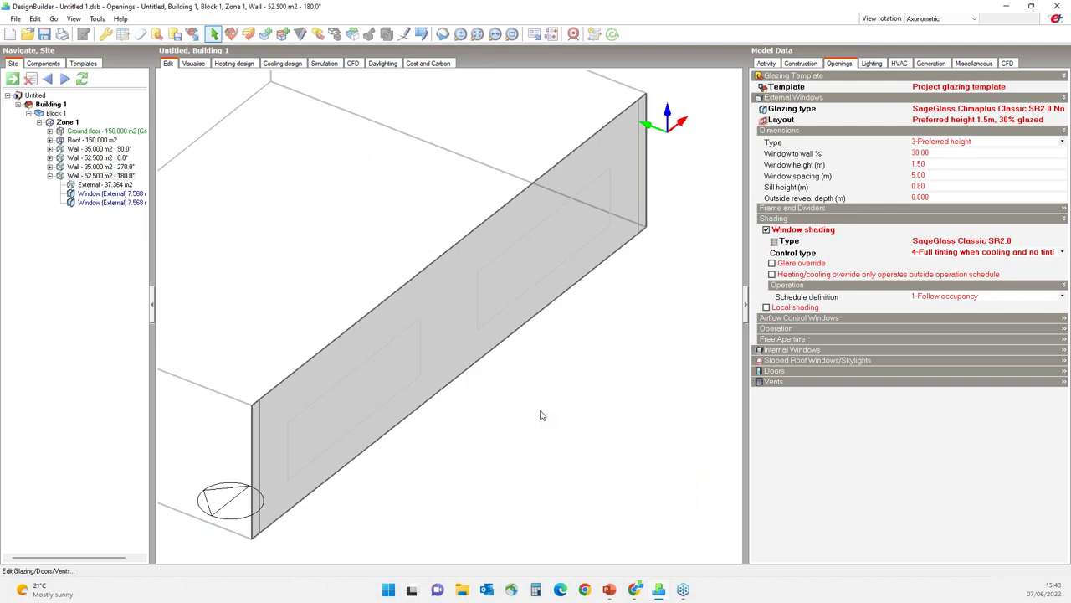
double_click(368, 391)
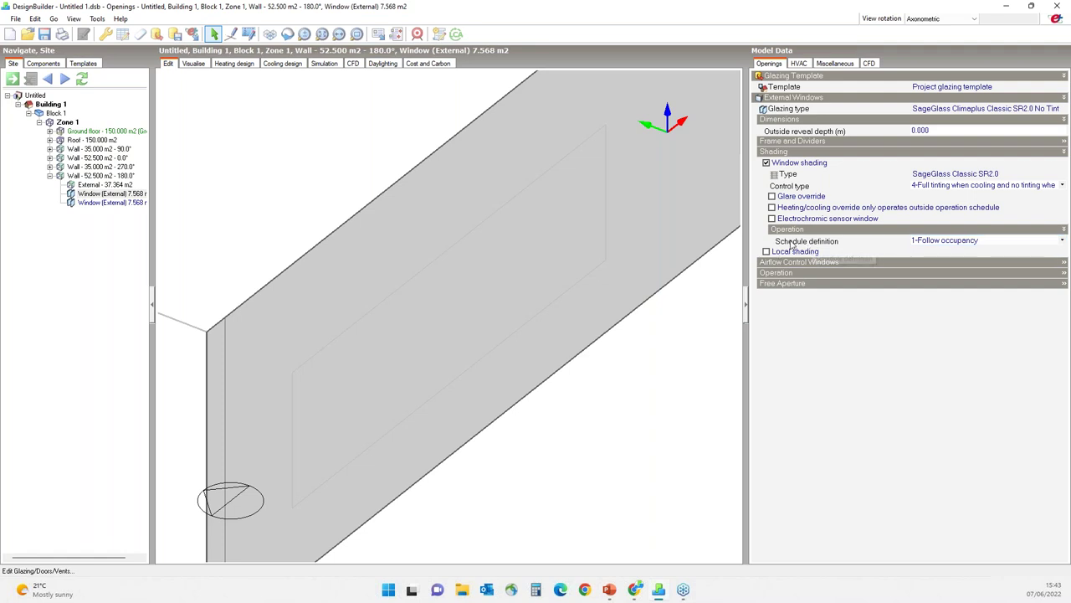
left_click(772, 219)
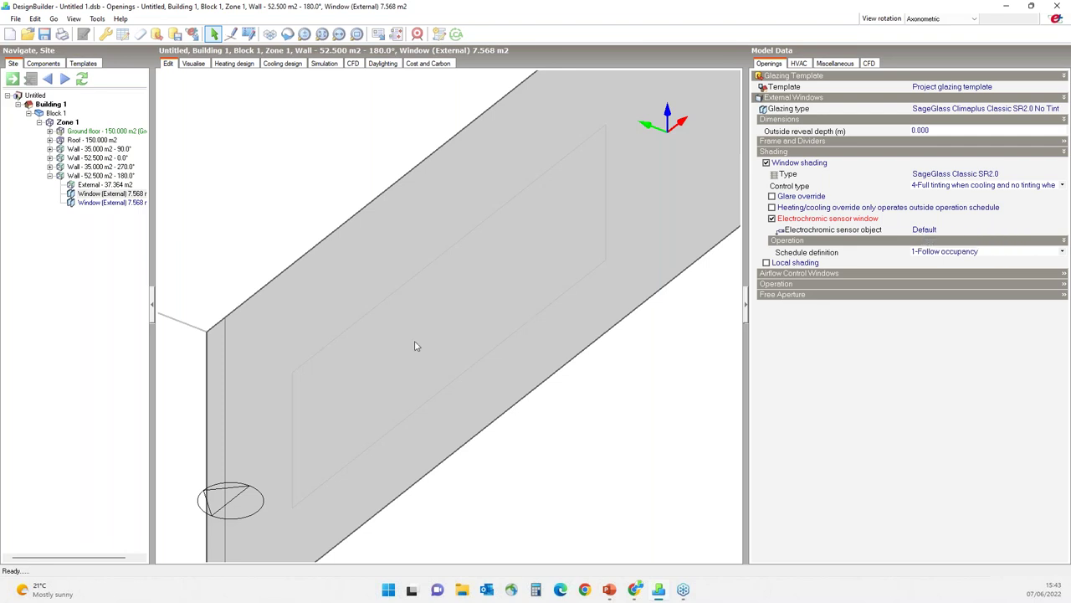
scroll(434, 333, "down", 2)
scroll(433, 333, "down", 1)
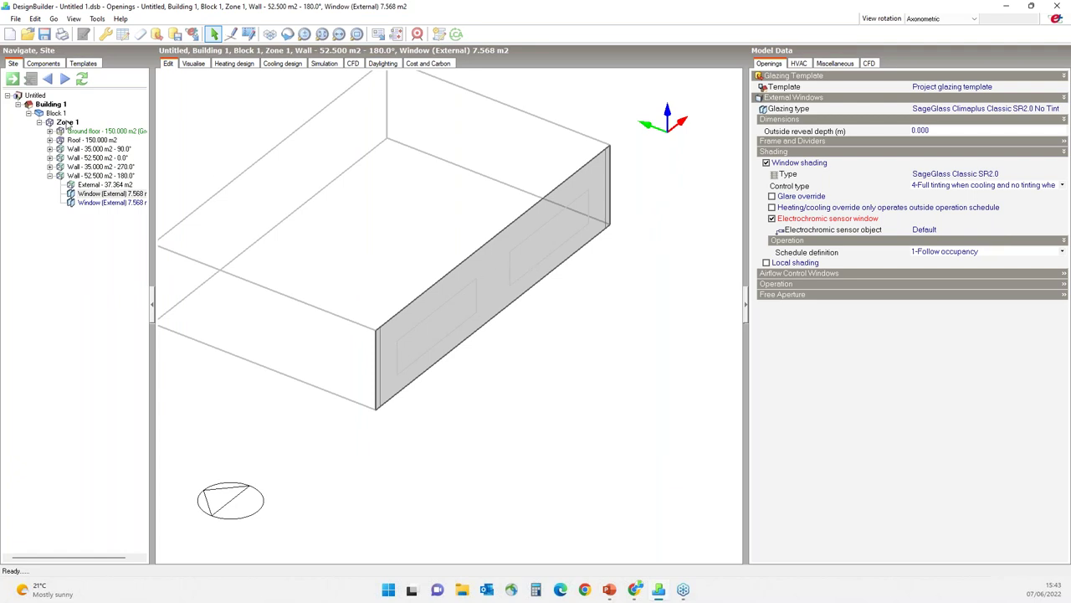
- Set the shadow calculation method in Building 1's simulation model options to 2-Timestep frequency
left_click(51, 104)
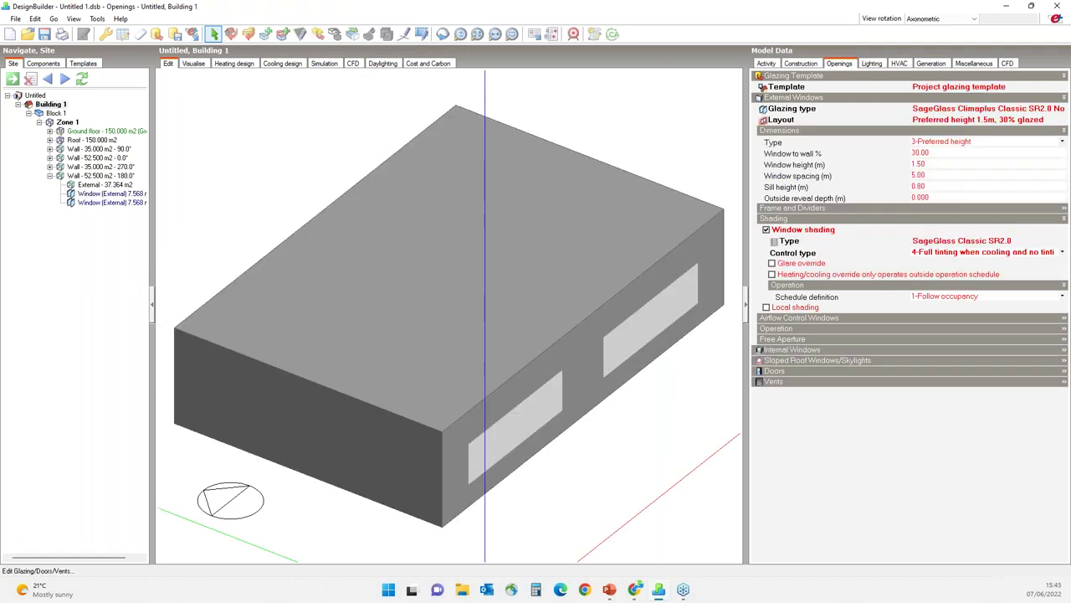
left_click(104, 35)
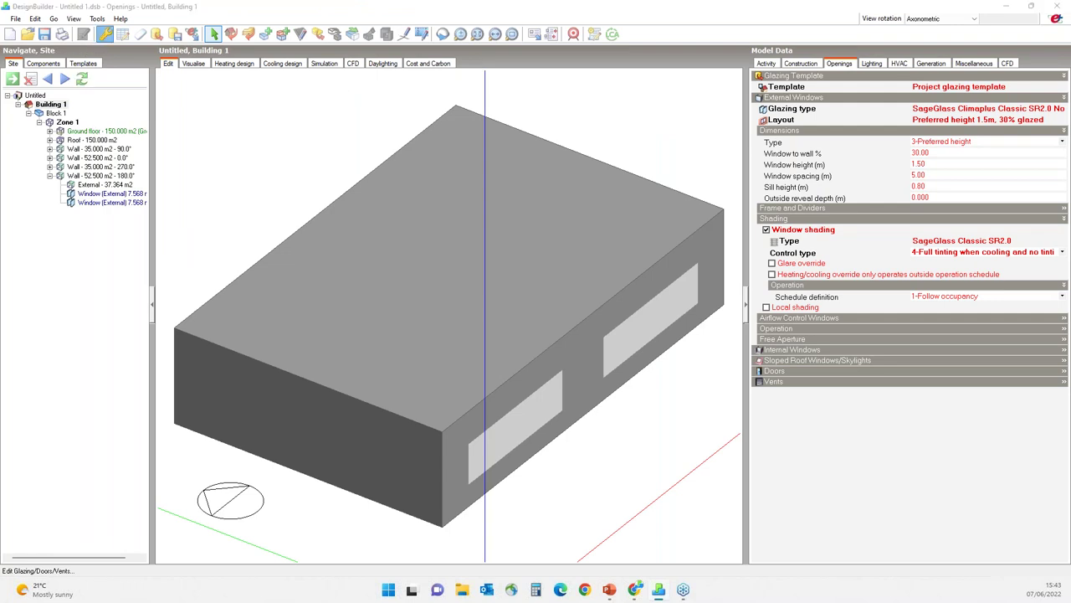
left_click_drag(220, 97, 343, 88)
left_click(305, 111)
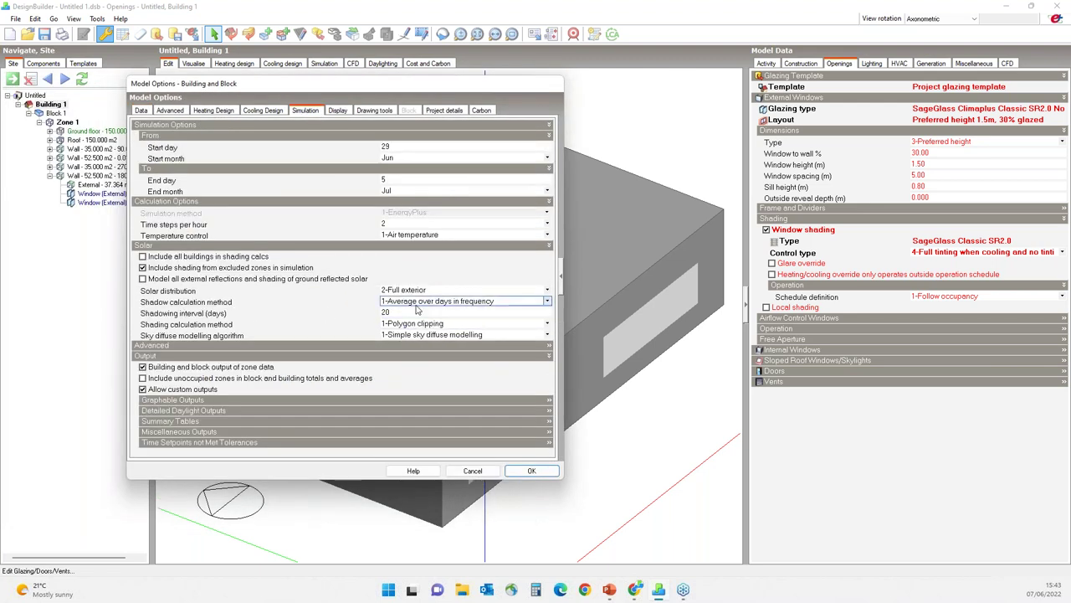
left_click(418, 301)
left_click(420, 323)
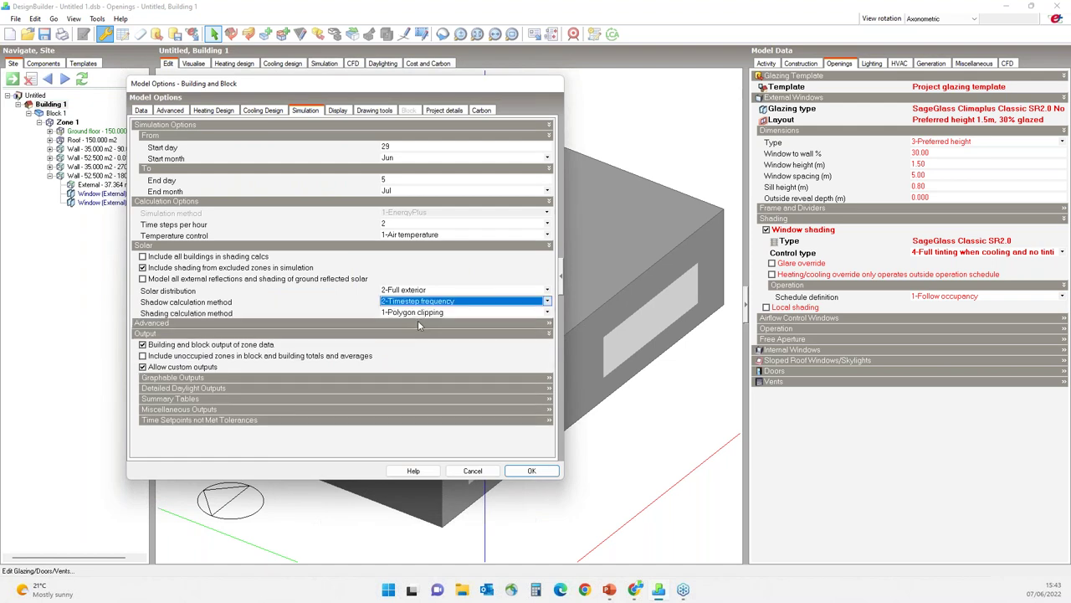
left_click(534, 470)
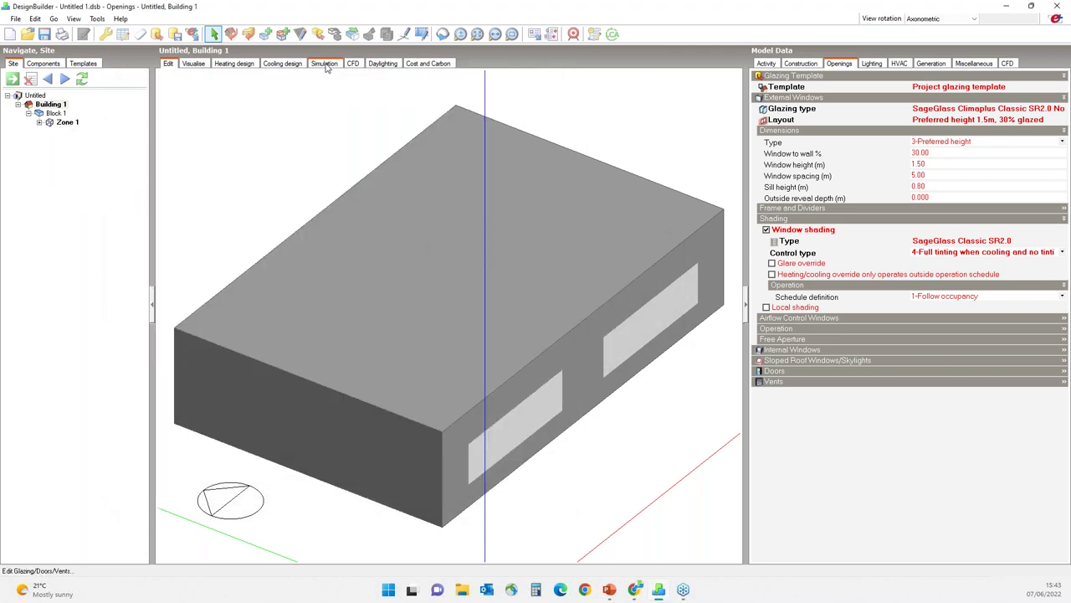
- Simulate Building 1 for 29 Jun to 5 Jul with monthly, run period and hourly outputs
left_click(325, 64)
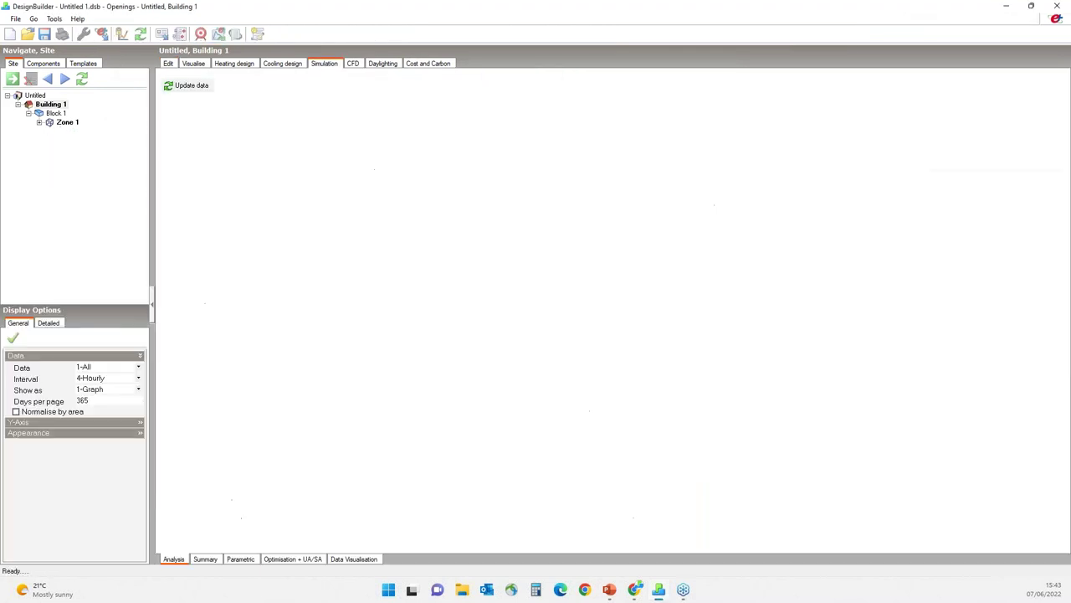
left_click(192, 88)
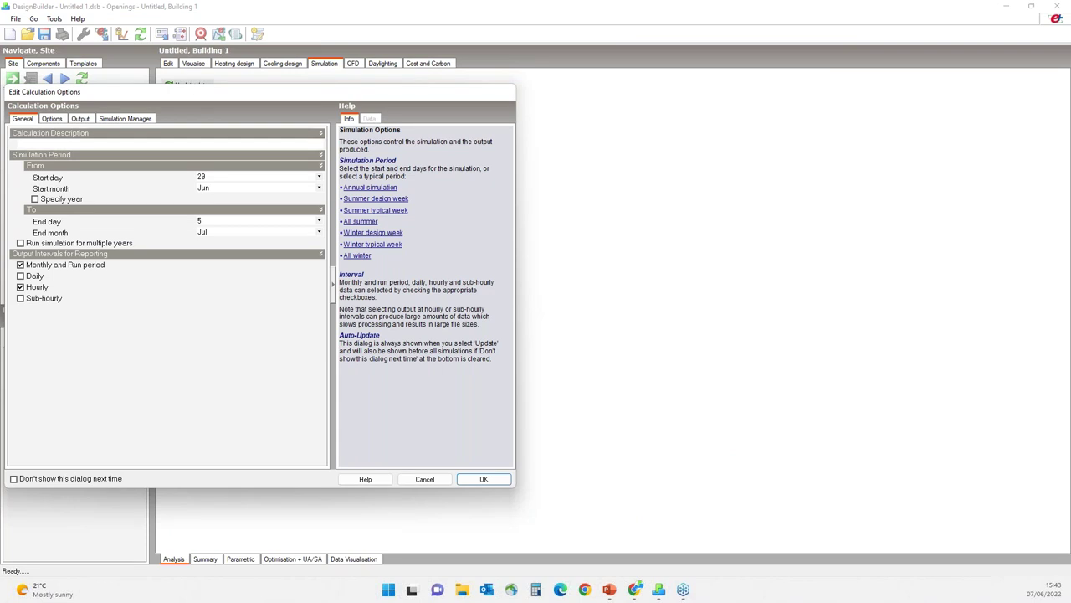
left_click(483, 479)
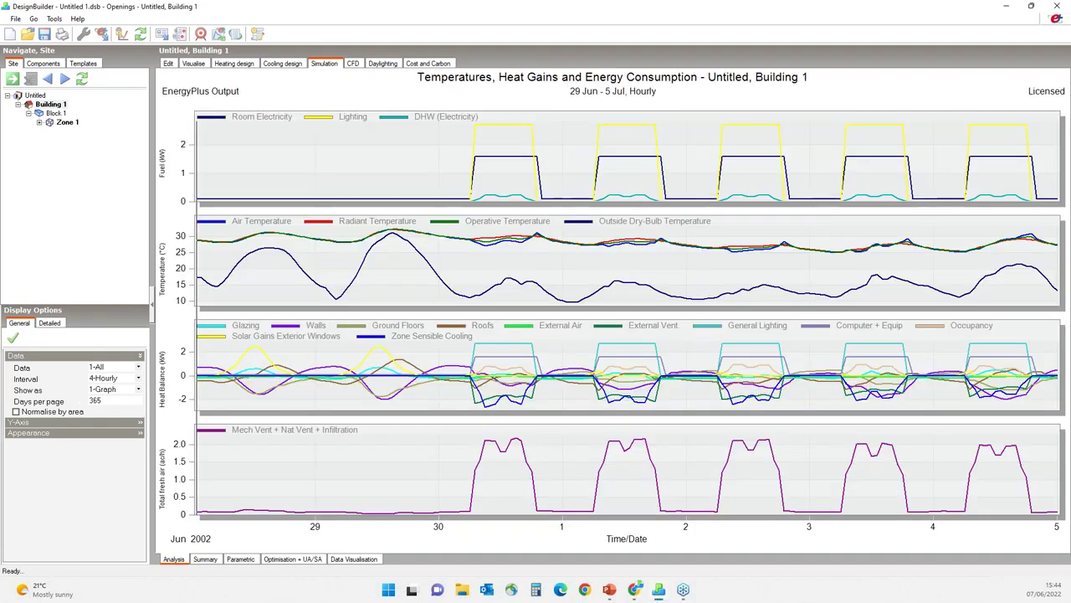
- Examine the hourly incident and transmitted solar gains of the first external window in Zone 1's 180° wall
left_click(39, 123)
left_click(50, 176)
left_click(74, 195)
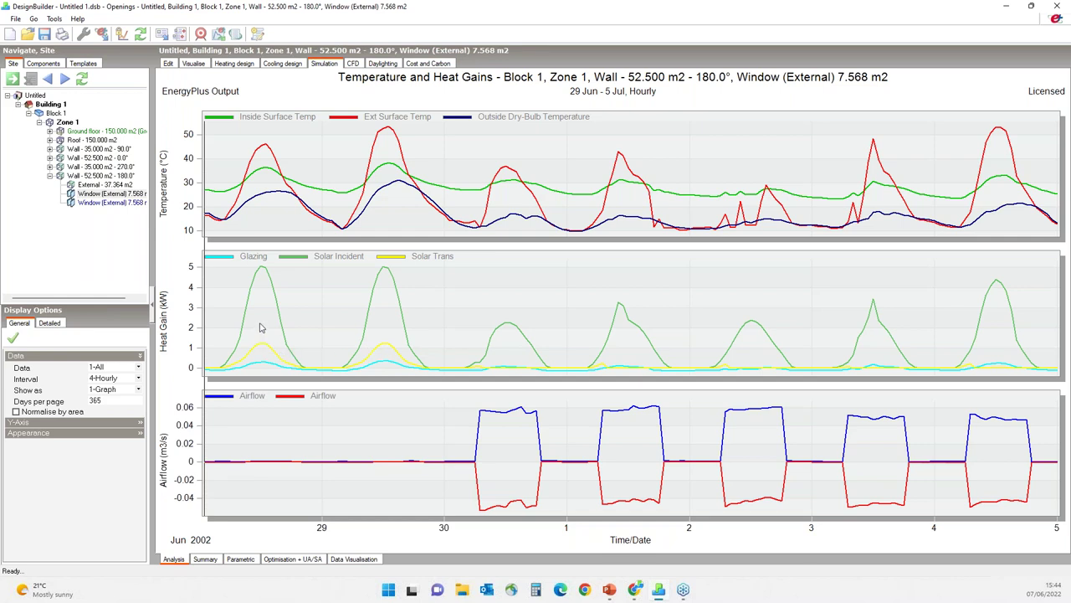
mouse_move(263, 347)
mouse_move(589, 373)
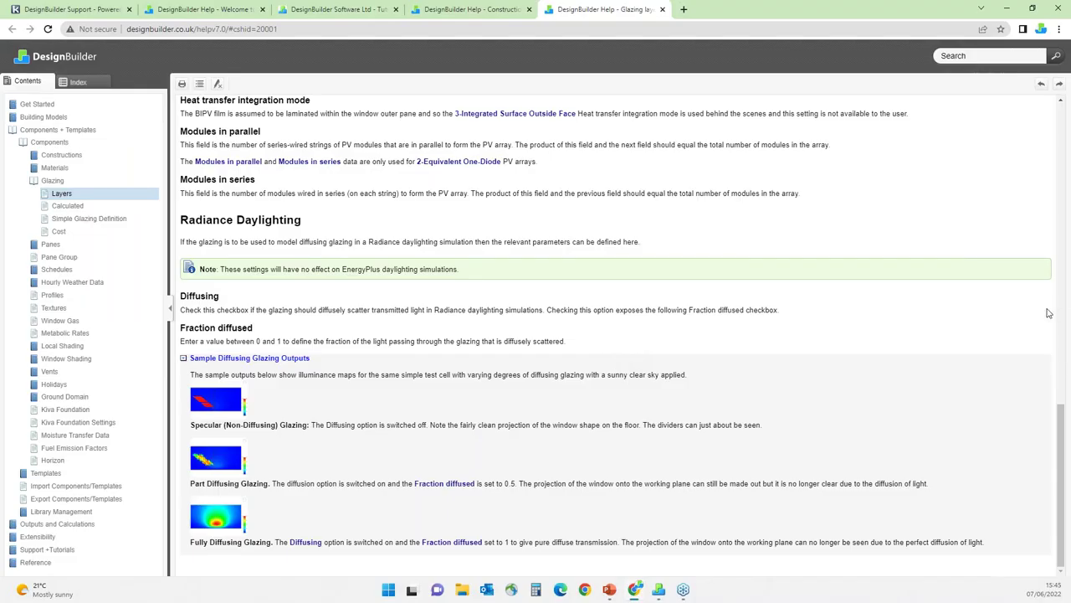
- Search the DesignBuilder online help in the browser for SageGlass and open the SageGlass Electrochromic page
left_click(964, 55)
type("SageGlass")
key("Return")
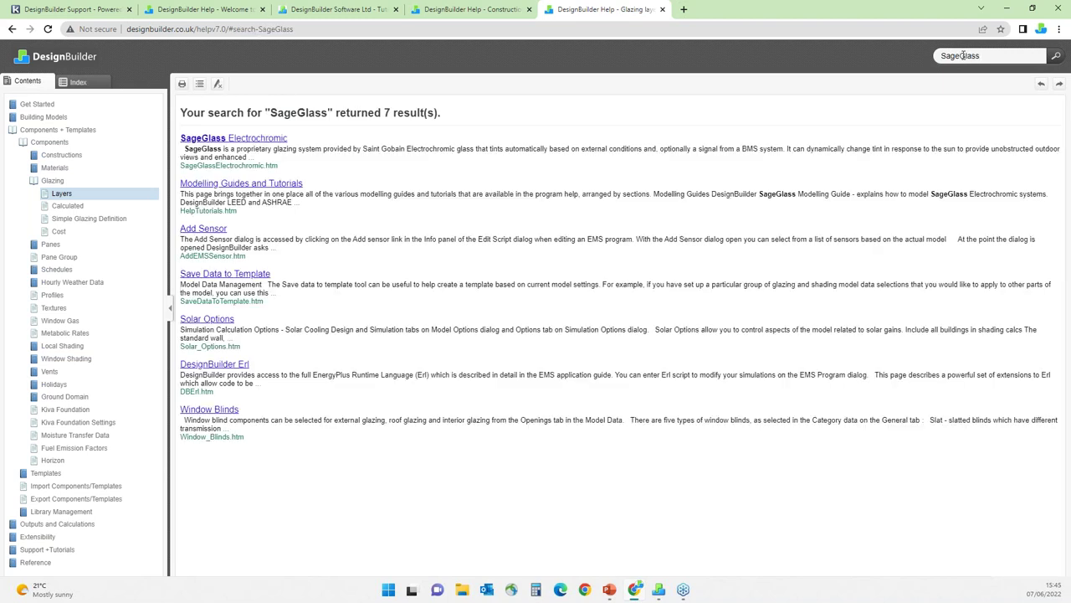
left_click(240, 138)
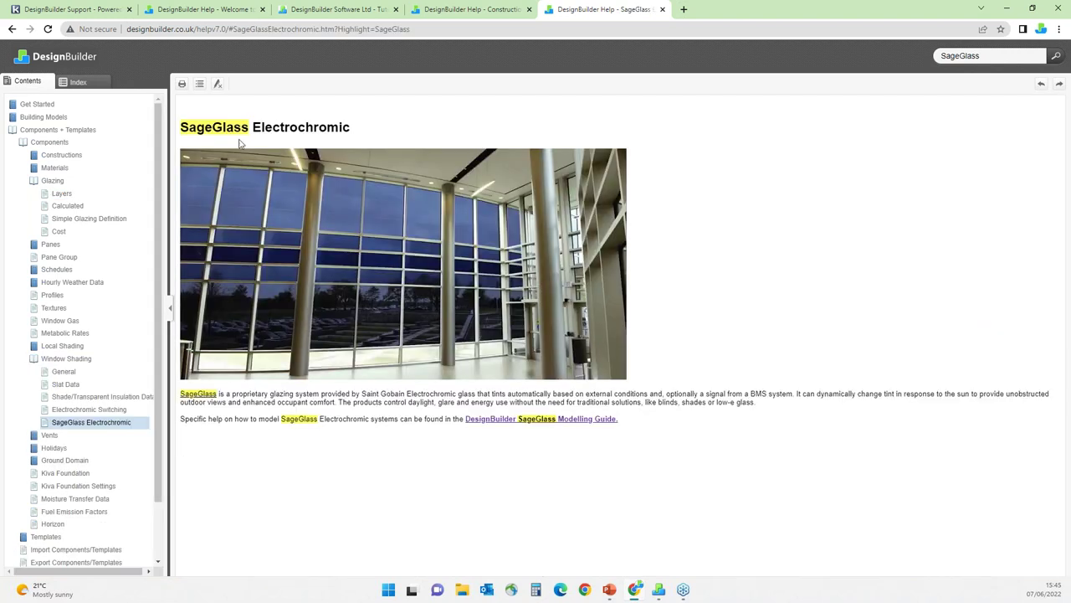
- Open the DesignBuilder SageGlass Modelling Guide and skim its first pages
left_click(561, 423)
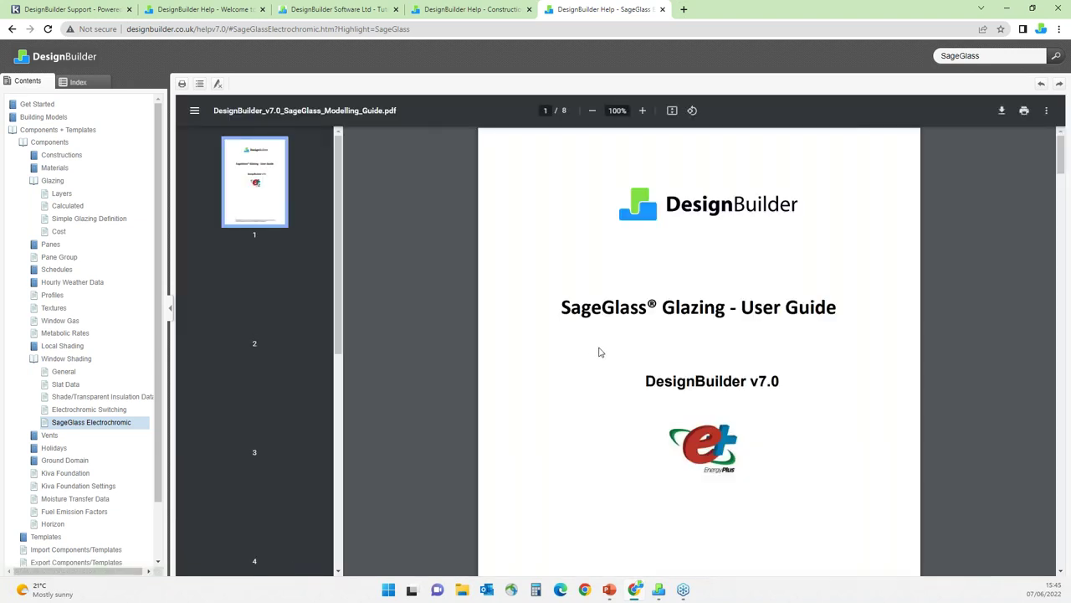
scroll(670, 282, "down", 3)
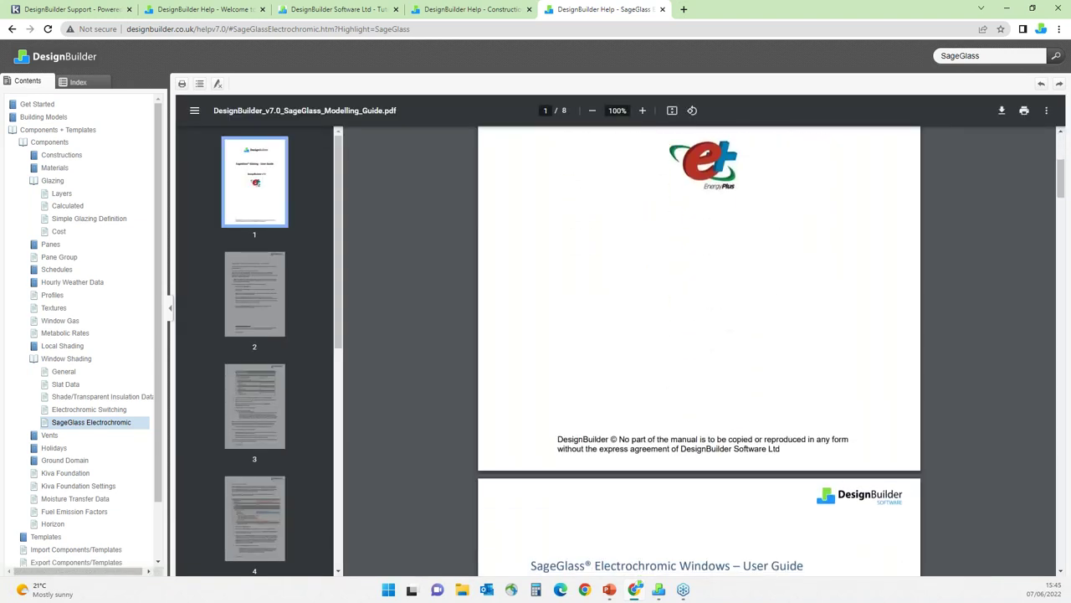
scroll(661, 289, "down", 4)
scroll(657, 286, "up", 7)
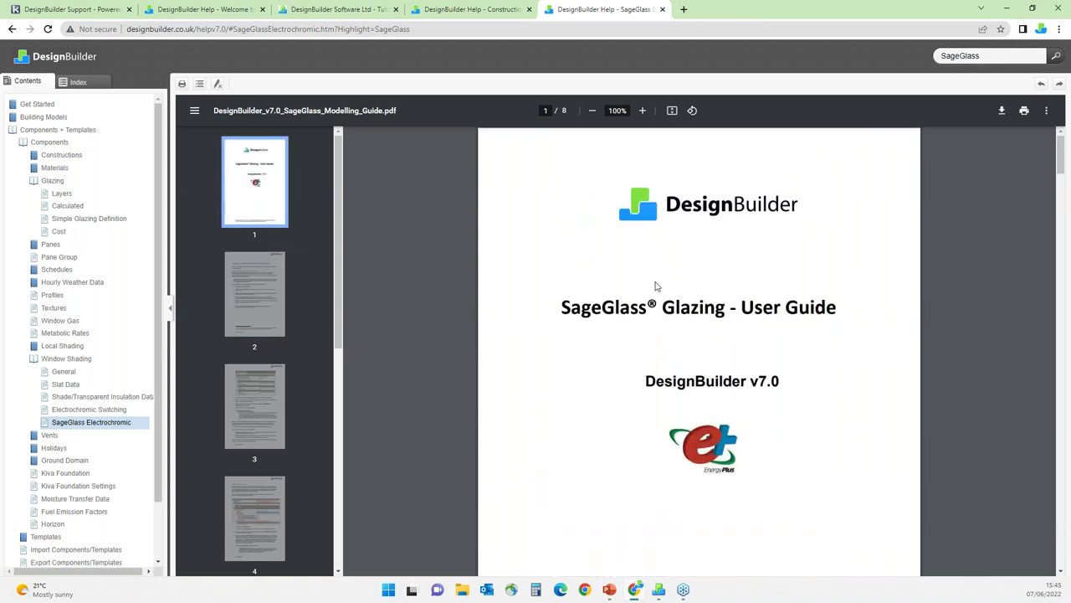
scroll(656, 286, "down", 3)
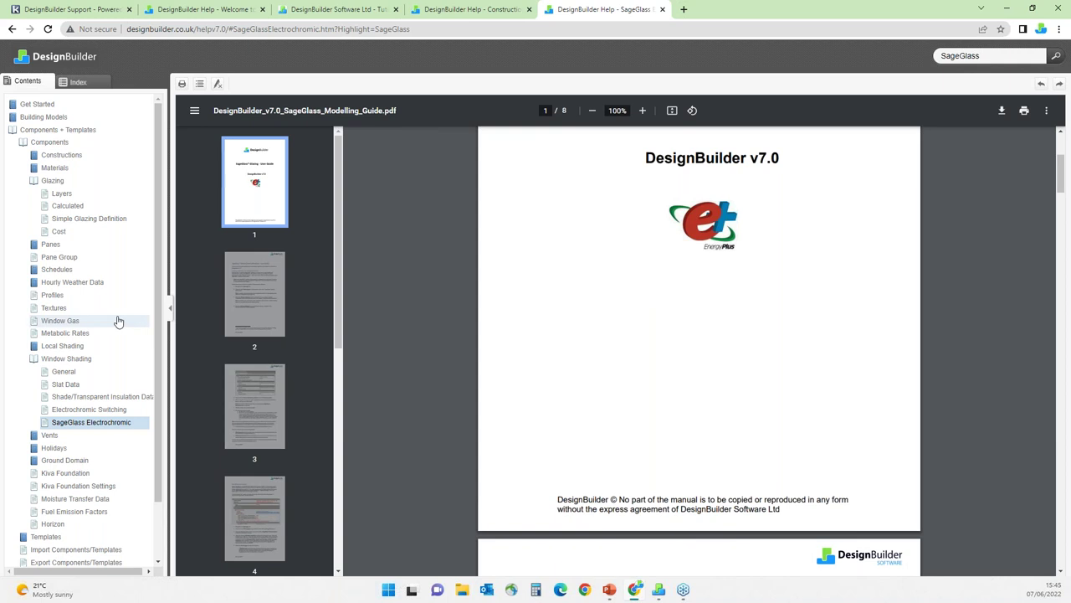
- Open the Modelling Guides and Tutorials page under Support + Tutorials and look through the listed guides
scroll(117, 335, "down", 2)
left_click(62, 548)
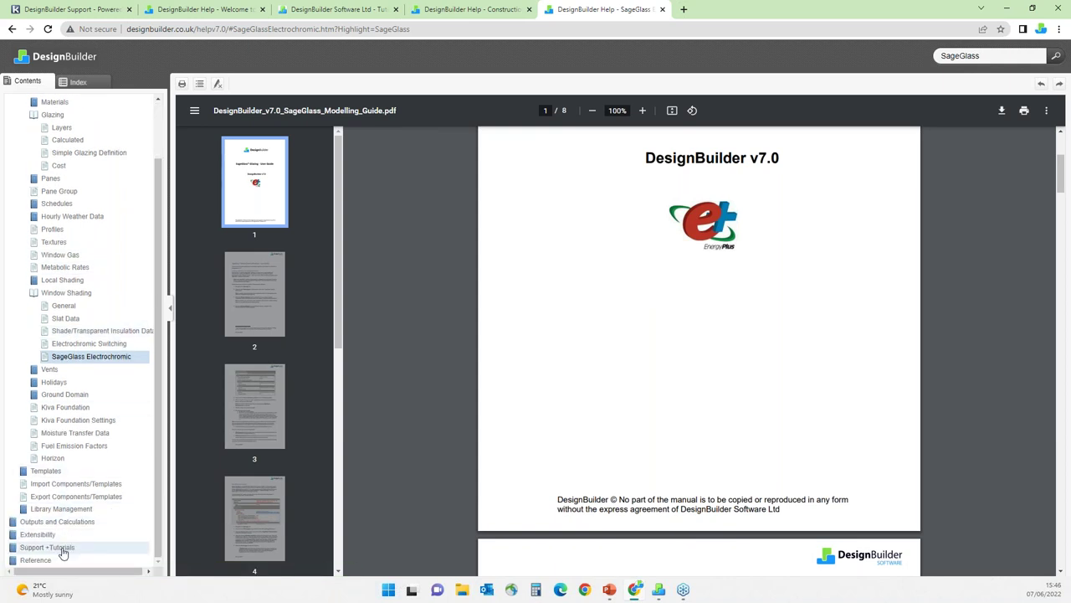
scroll(83, 394, "down", 1)
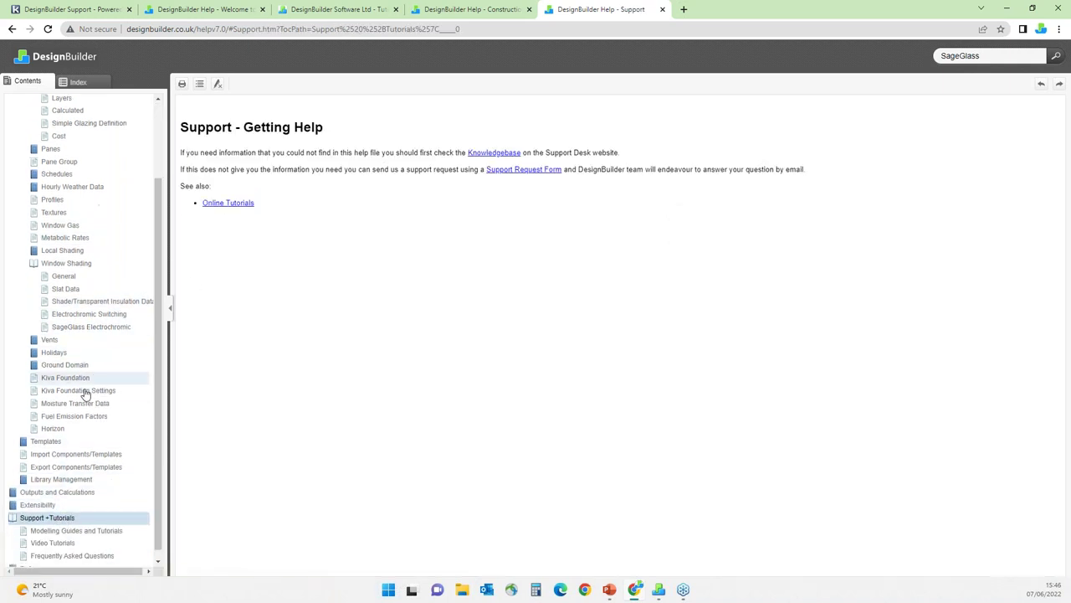
left_click(43, 523)
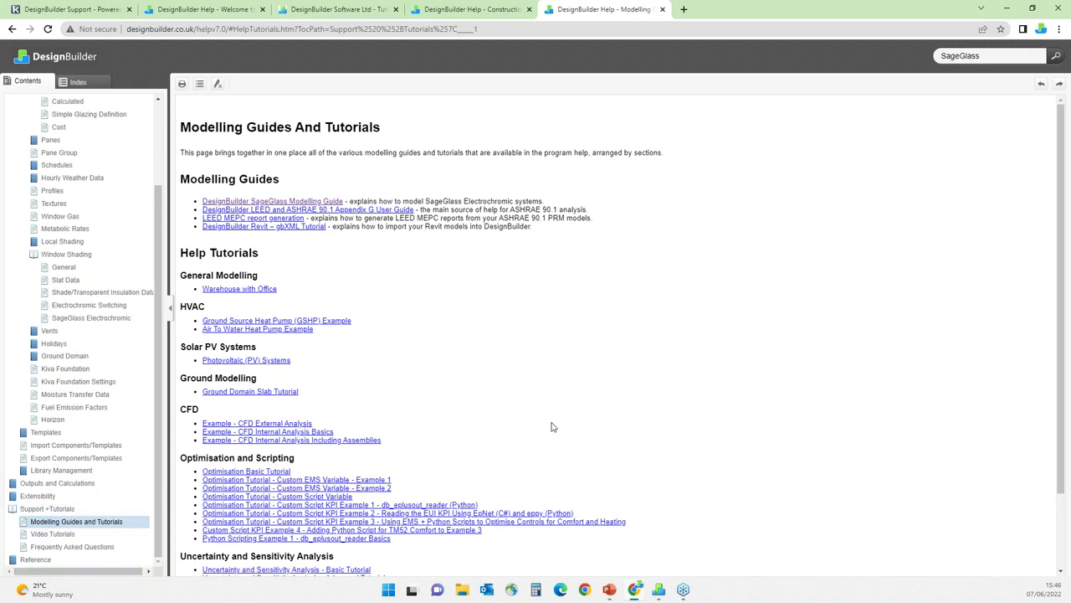
scroll(558, 412, "down", 2)
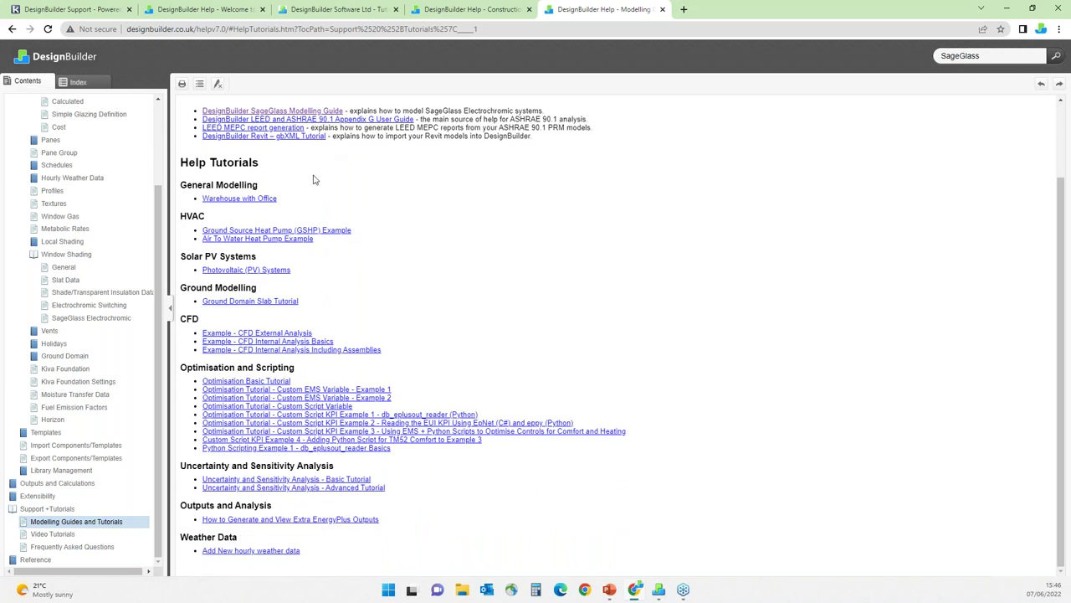
scroll(389, 291, "up", 1)
scroll(390, 291, "up", 1)
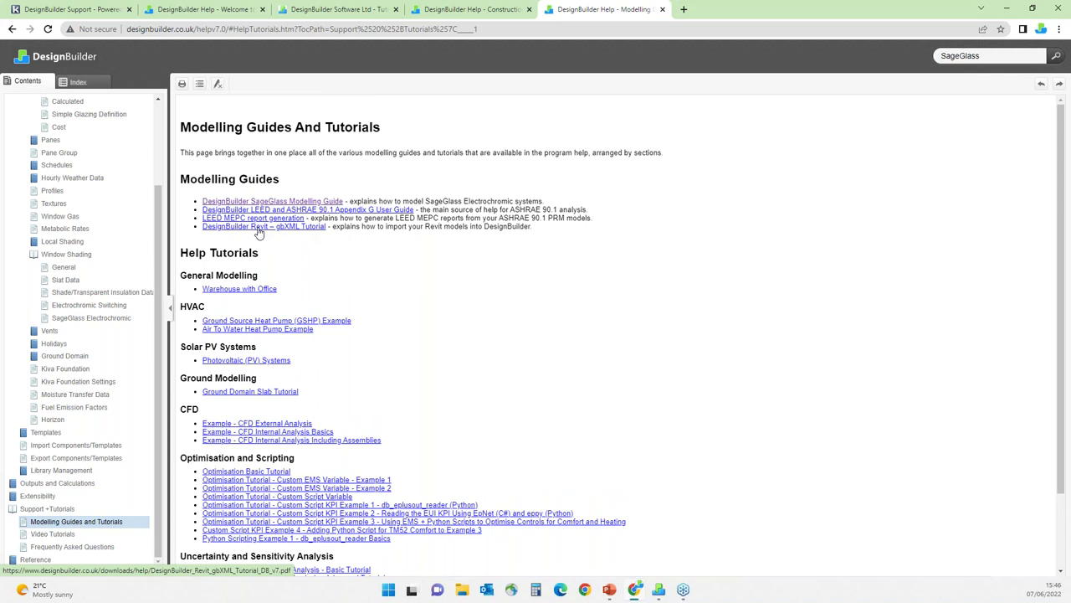
scroll(389, 292, "down", 1)
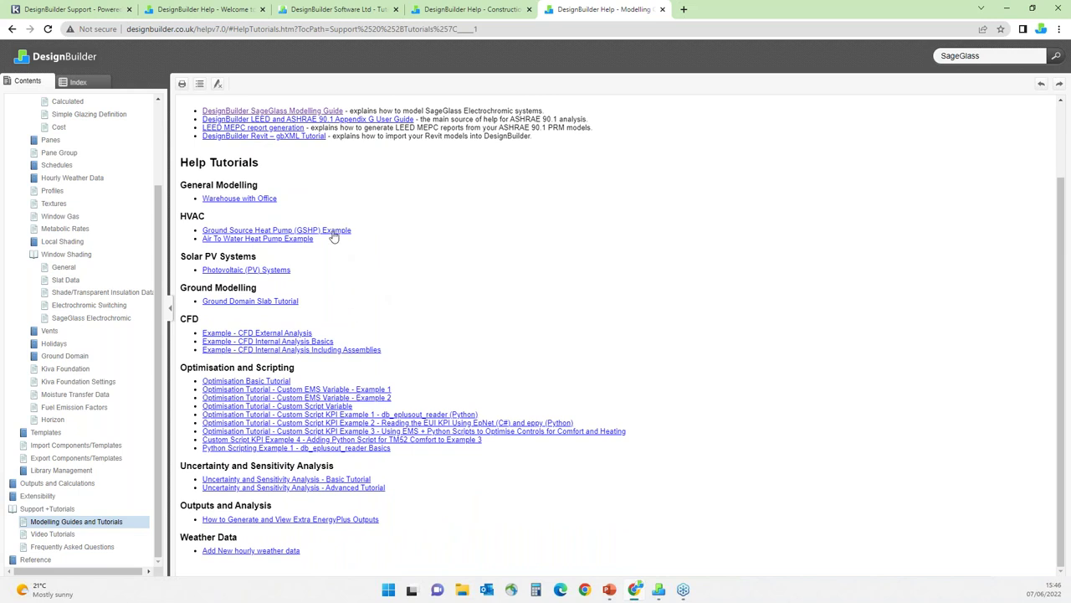
scroll(354, 296, "up", 1)
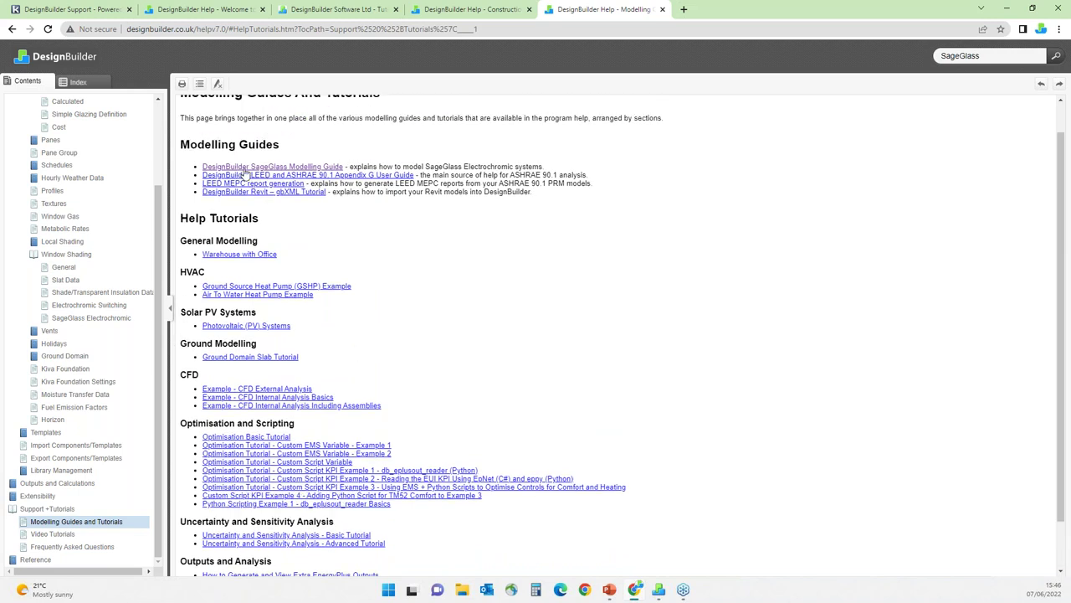
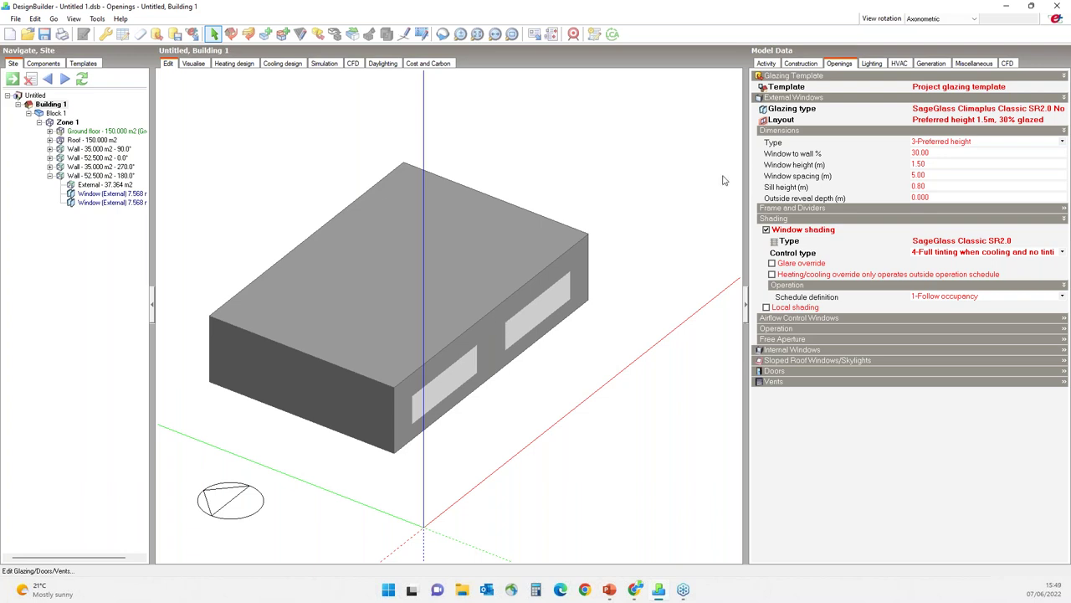
- In DesignBuilder, try the Building Integrated Photovoltaics category on the external walls' Project wall construction, then discard the edit
left_click(802, 64)
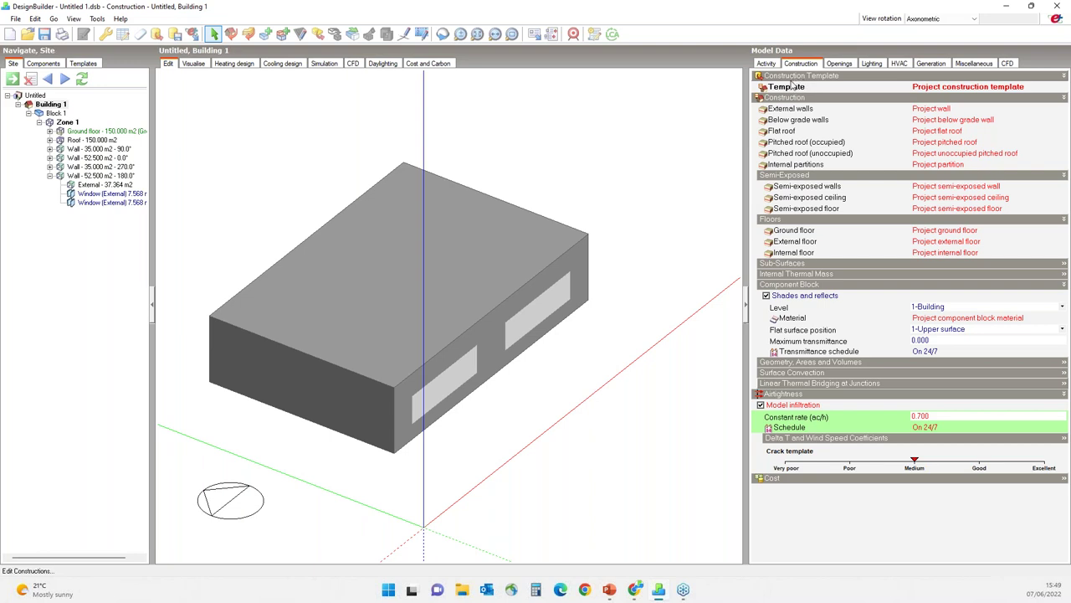
left_click(1031, 108)
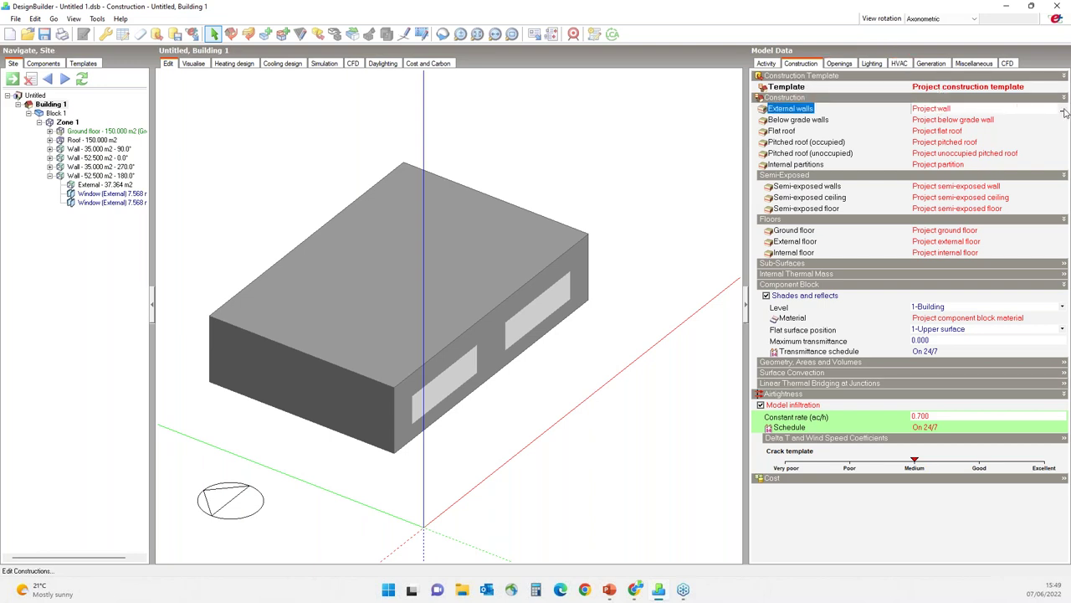
left_click(1062, 110)
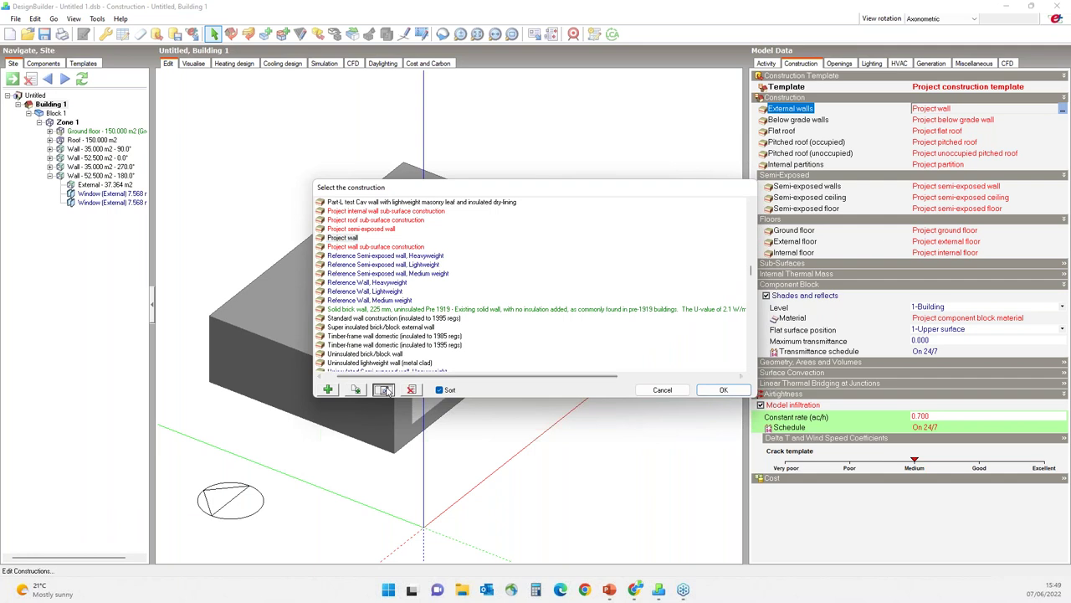
left_click(384, 390)
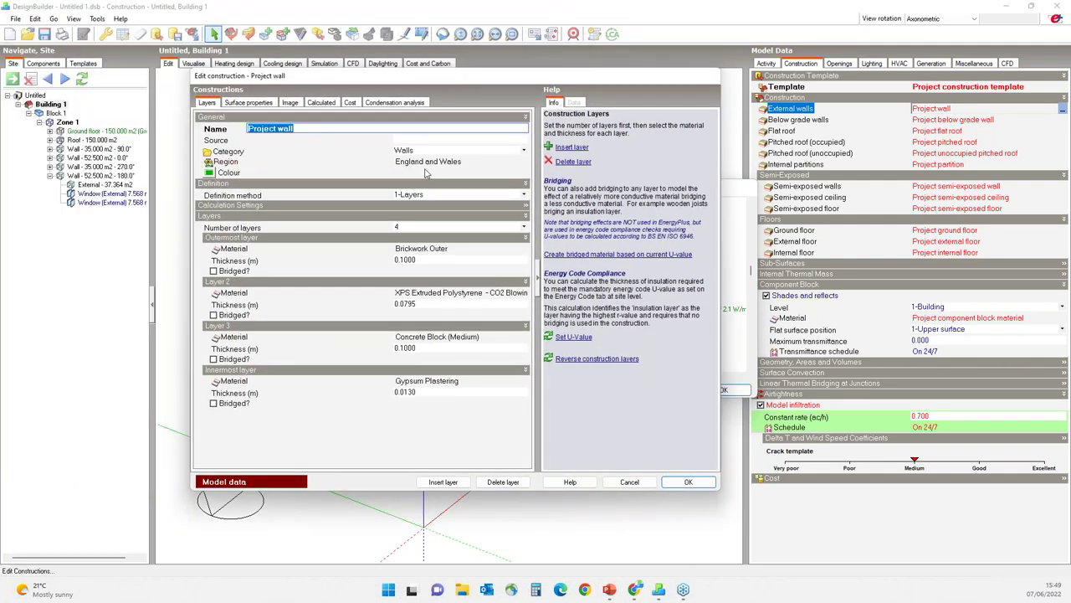
left_click(427, 154)
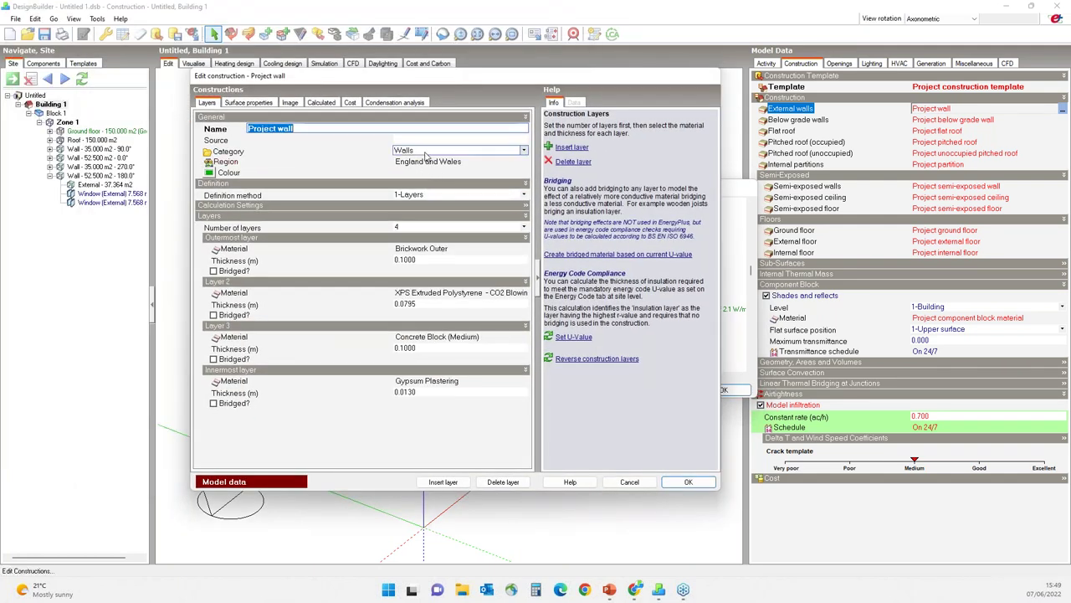
left_click(285, 205)
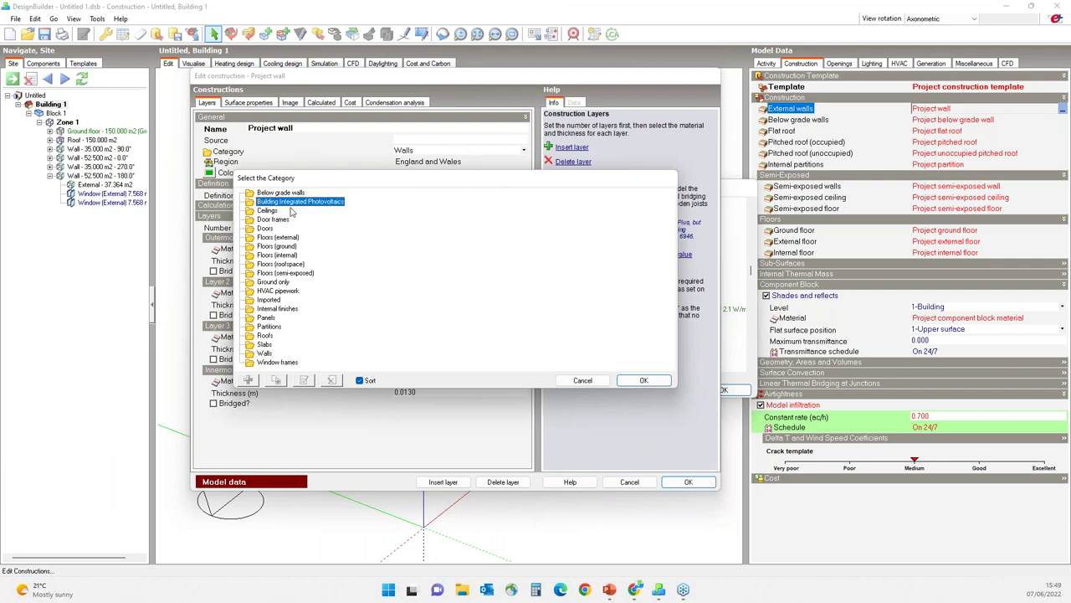
left_click(644, 380)
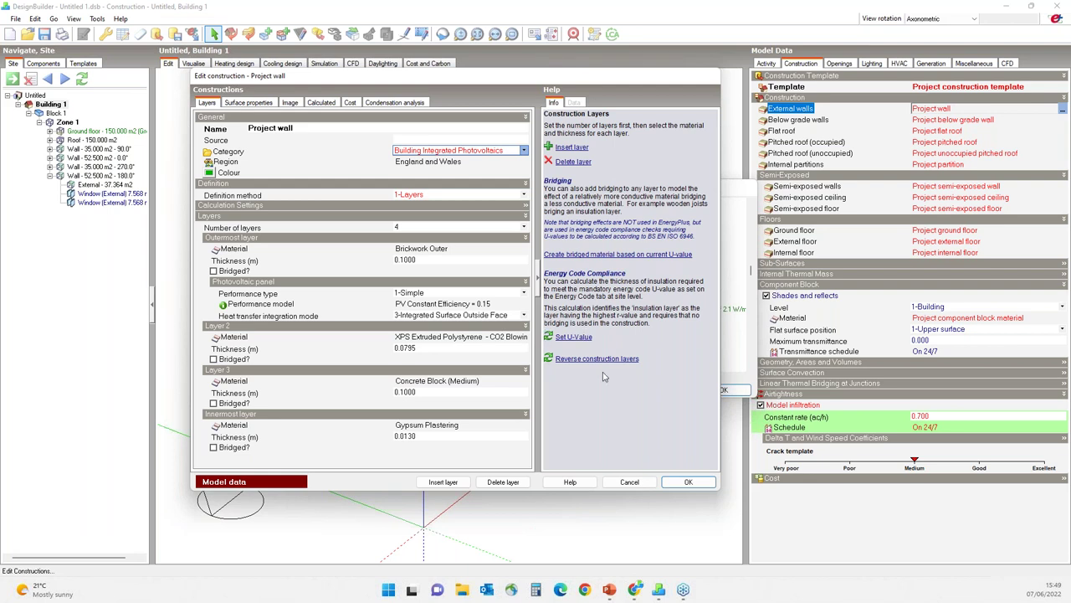
left_click(629, 482)
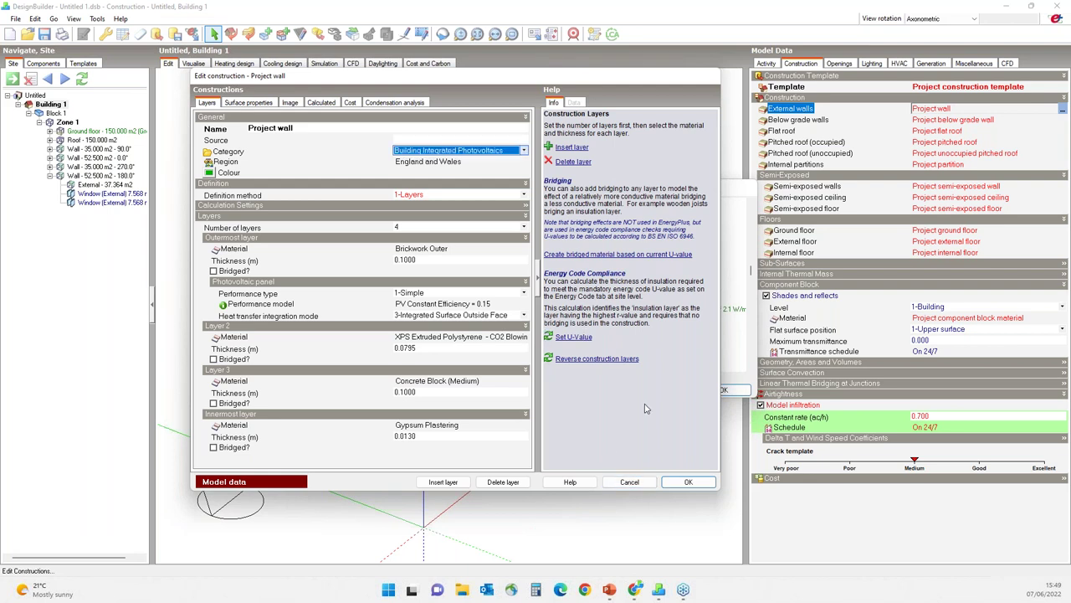
left_click(630, 482)
left_click(669, 390)
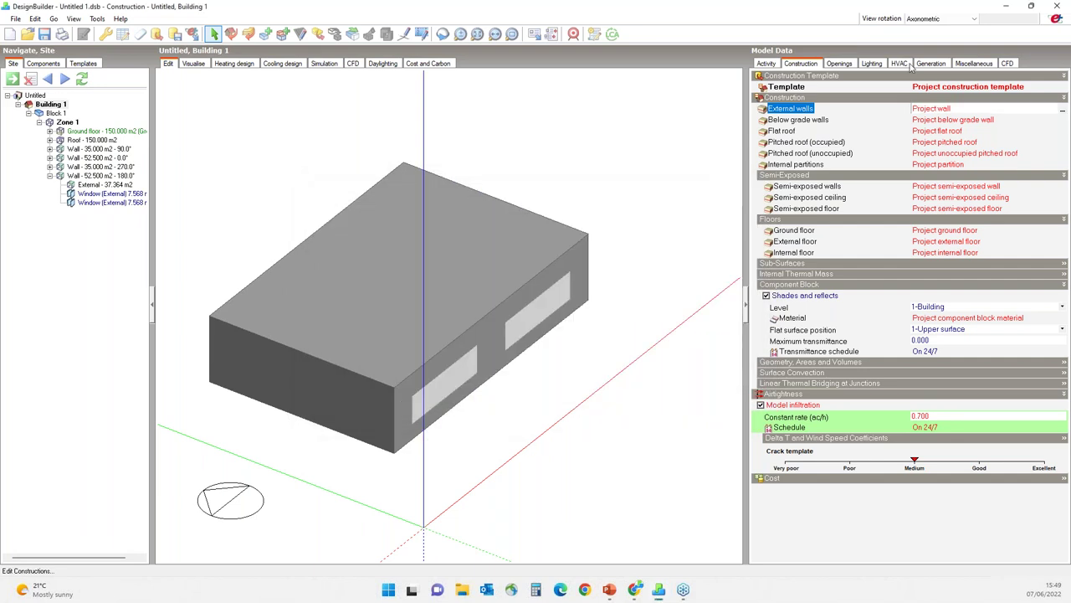
- Reload the Project glazing template for Building 1's openings
left_click(842, 65)
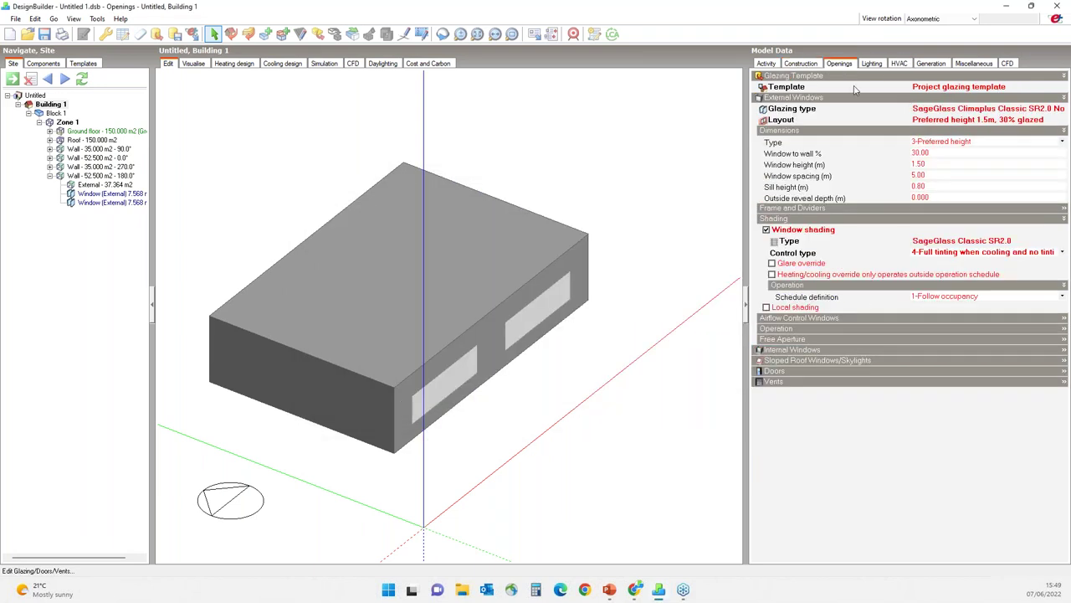
left_click(910, 140)
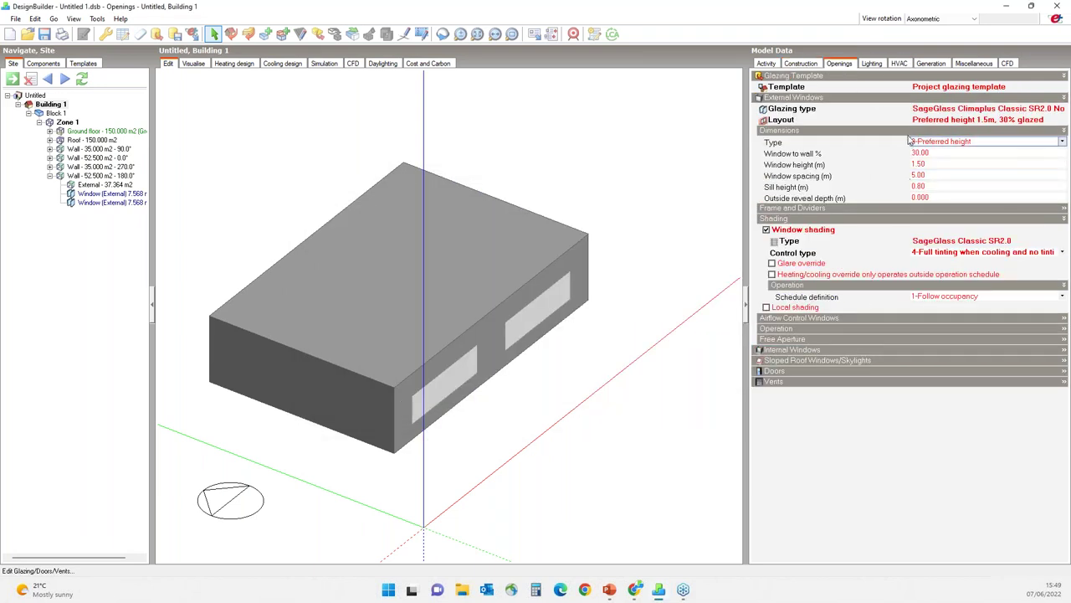
left_click(933, 89)
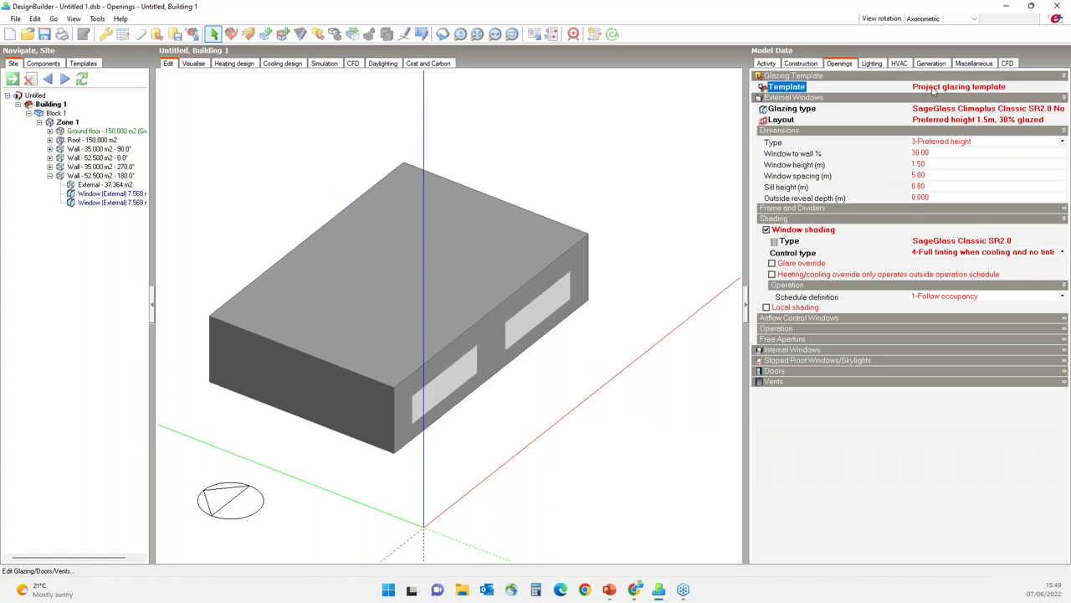
left_click(1064, 90)
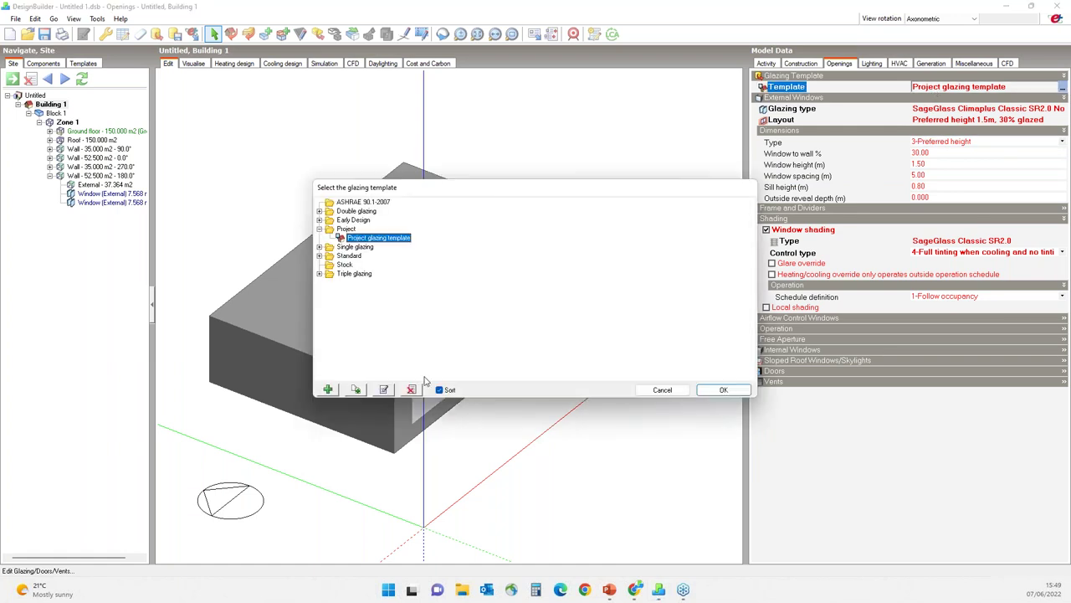
left_click(718, 390)
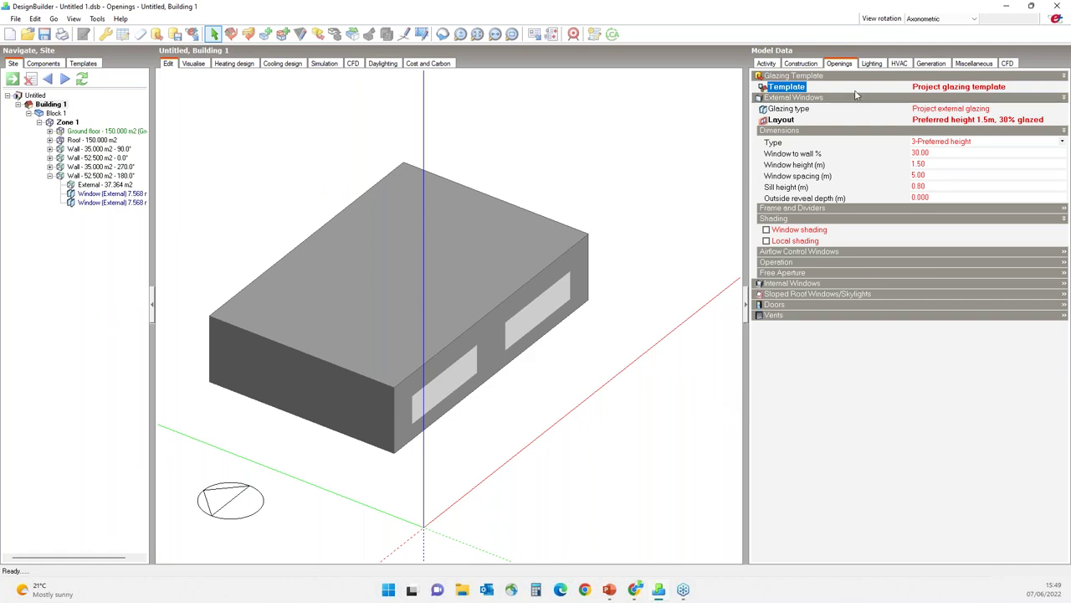
- Open the Project external glazing for editing and set its category to Glazing Integrated Photovoltaics
left_click(921, 110)
left_click(1062, 110)
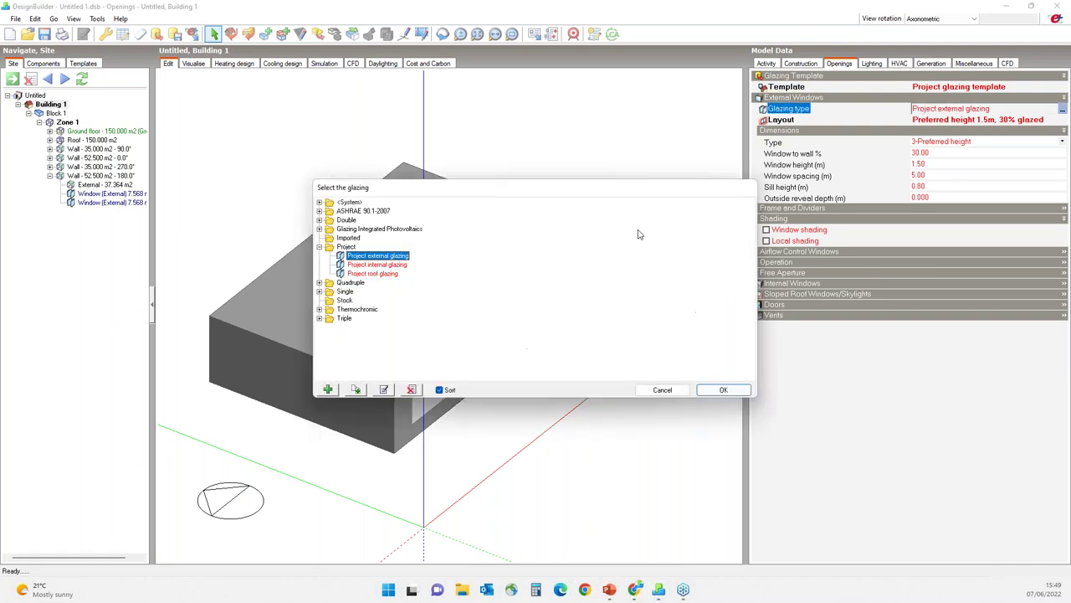
left_click(382, 389)
left_click_drag(255, 12, 503, 71)
left_click(482, 157)
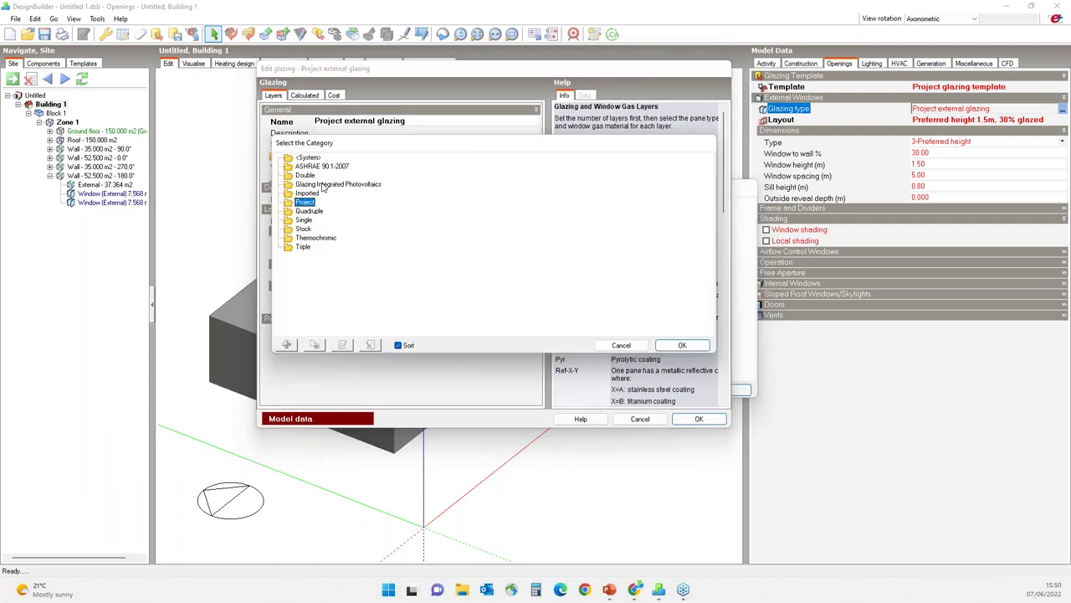
left_click(361, 186)
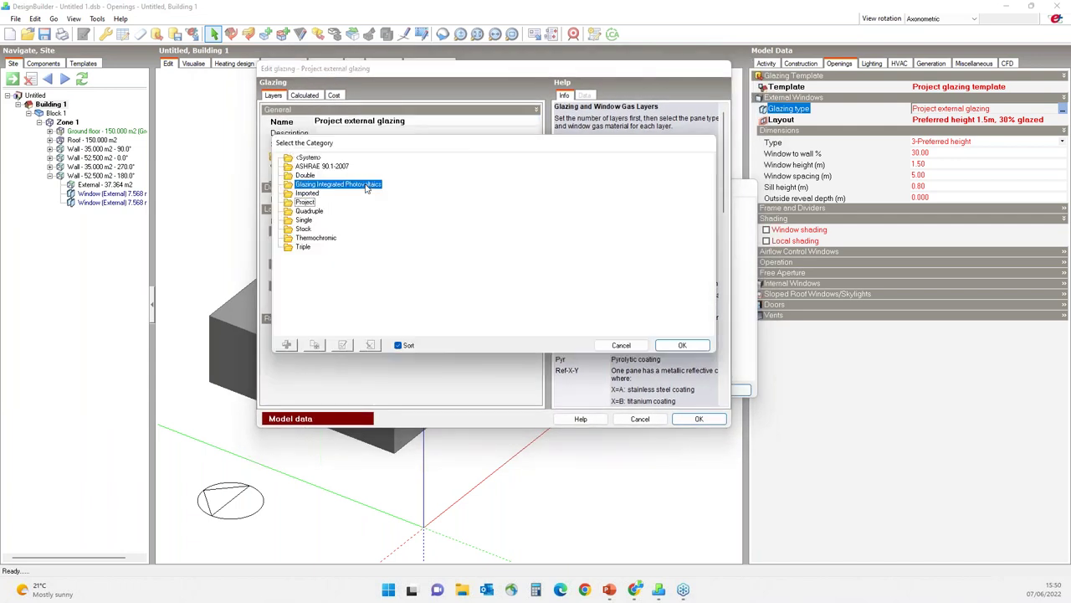
left_click(685, 344)
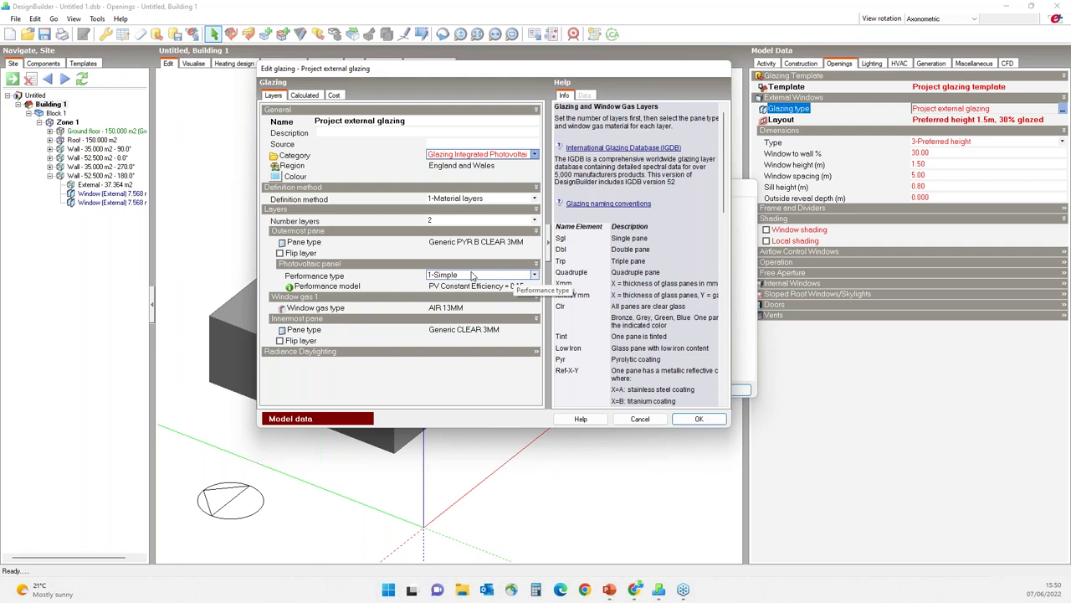
- Rename the glazing as Project external glazing with PV and apply it as the external windows' glazing type
left_click(407, 121)
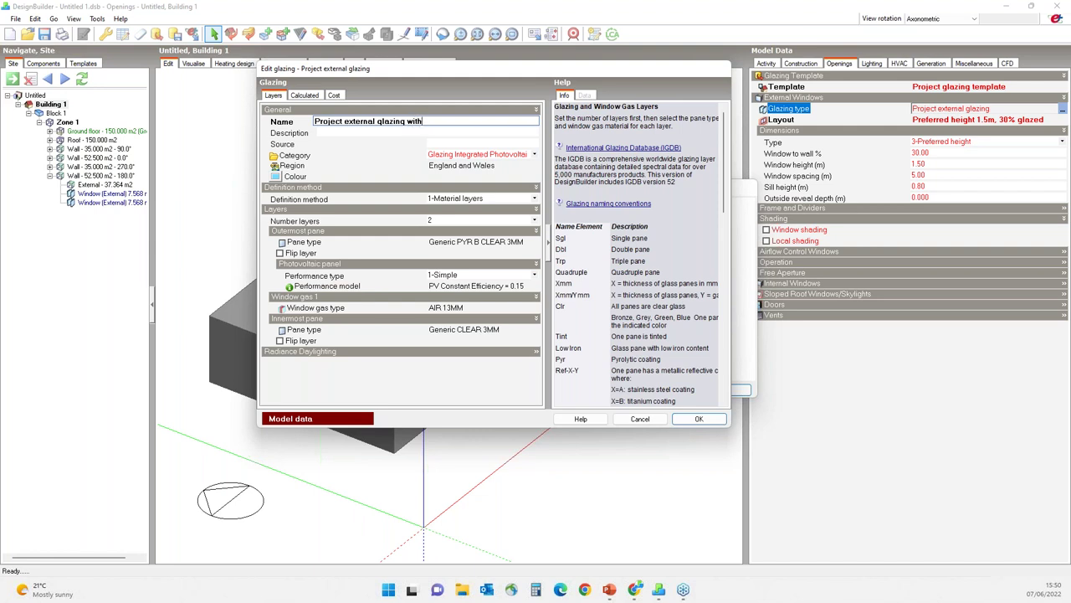
left_click(698, 420)
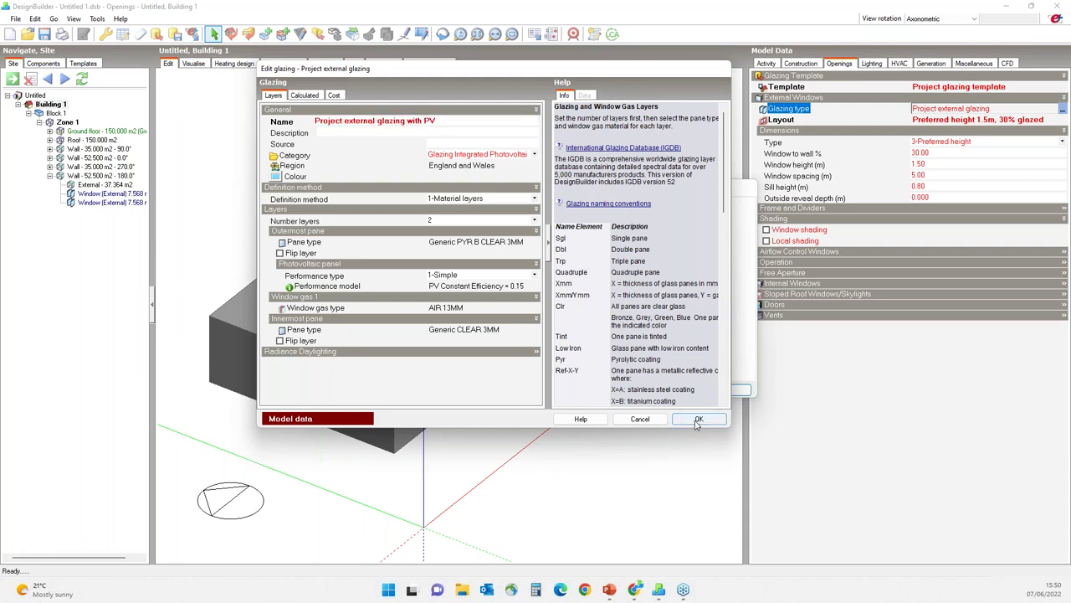
left_click(698, 420)
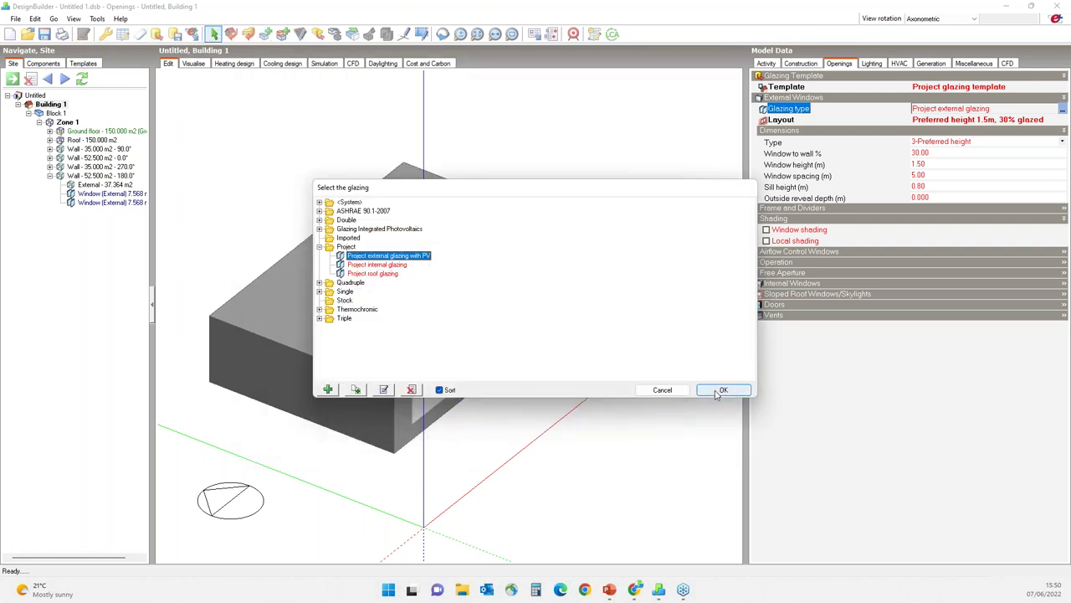
left_click(716, 393)
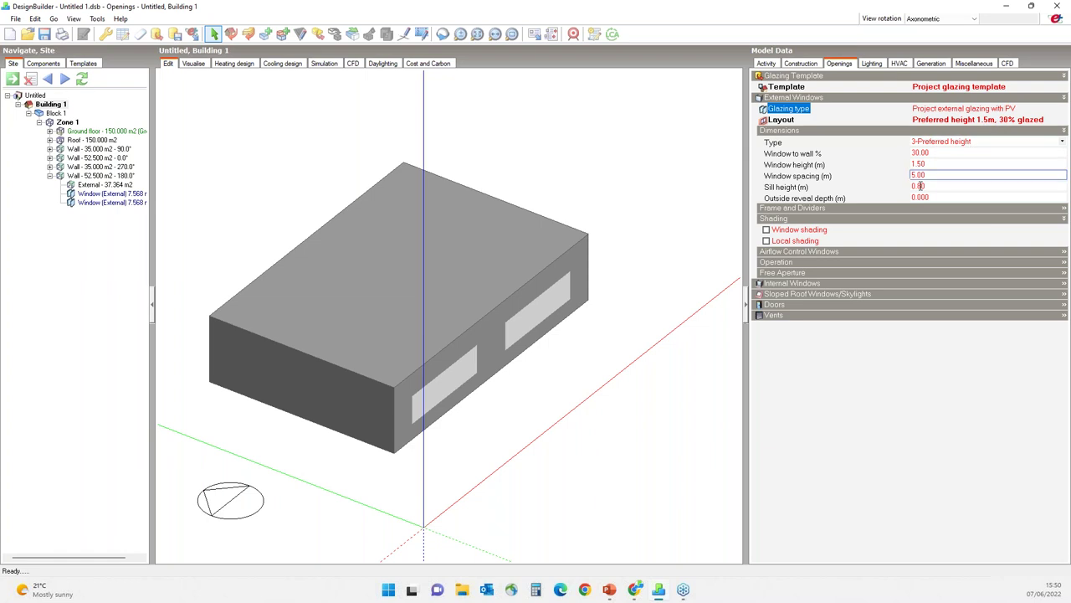
- Include electric load centres for Building 1 and copy the DC with inverter load centre as DC with inverter Glazing PV
left_click(934, 64)
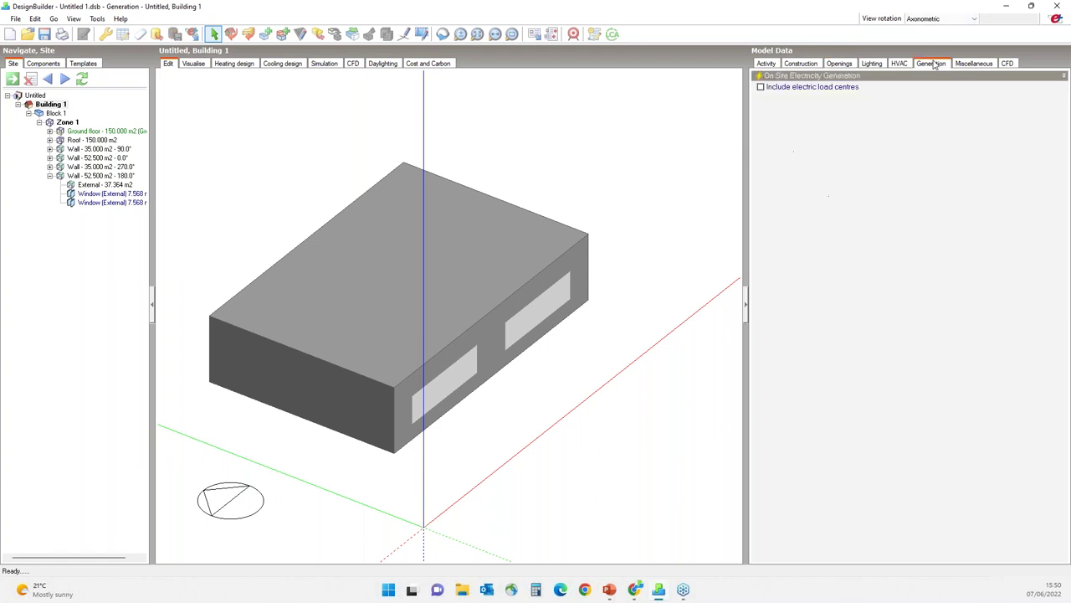
left_click(810, 88)
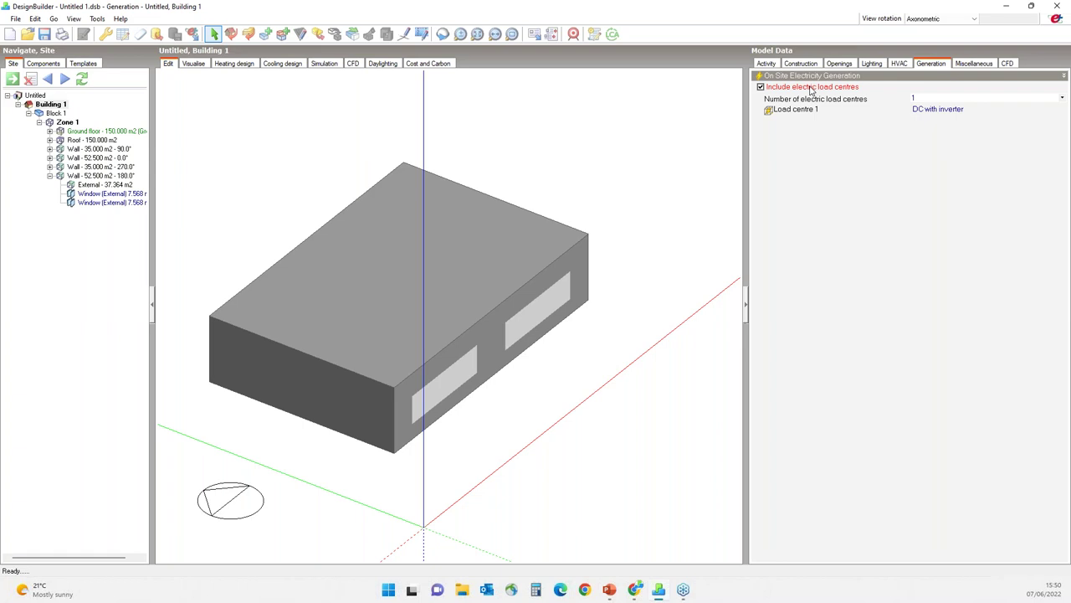
left_click(950, 109)
left_click(1062, 111)
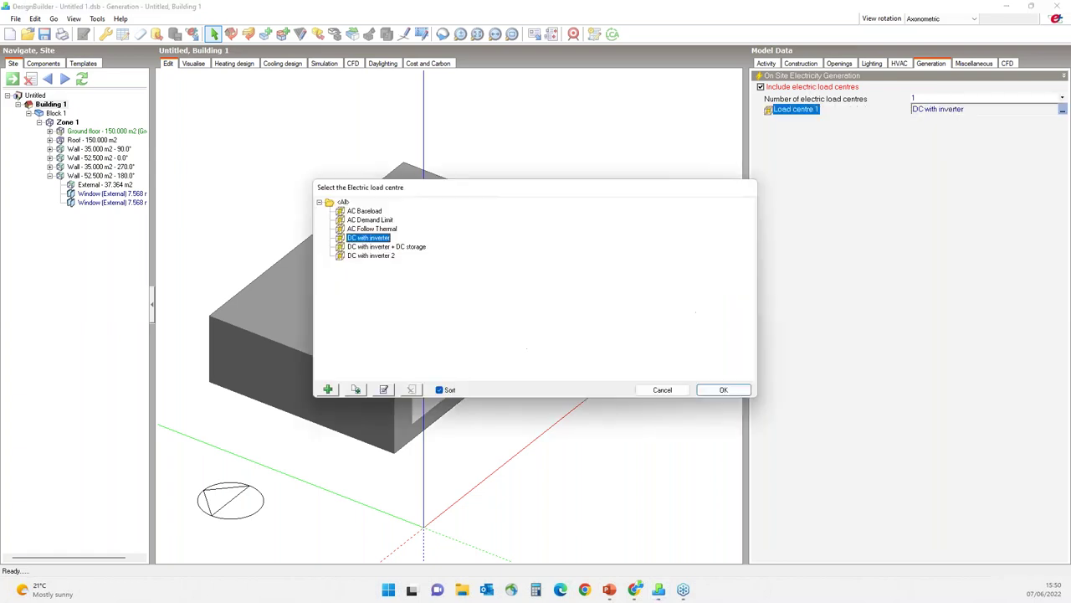
left_click(362, 393)
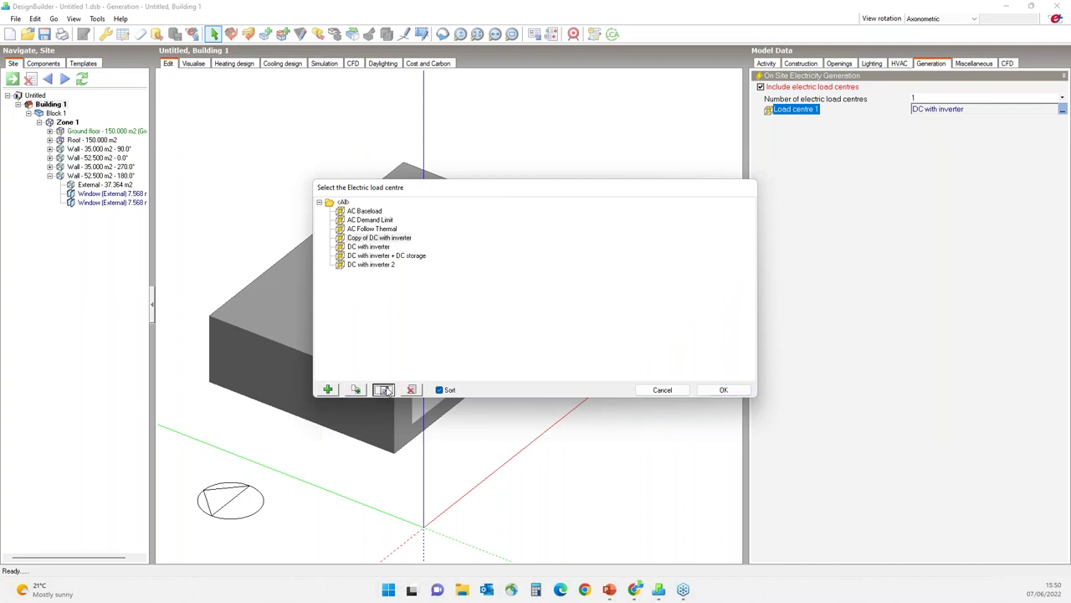
left_click(383, 390)
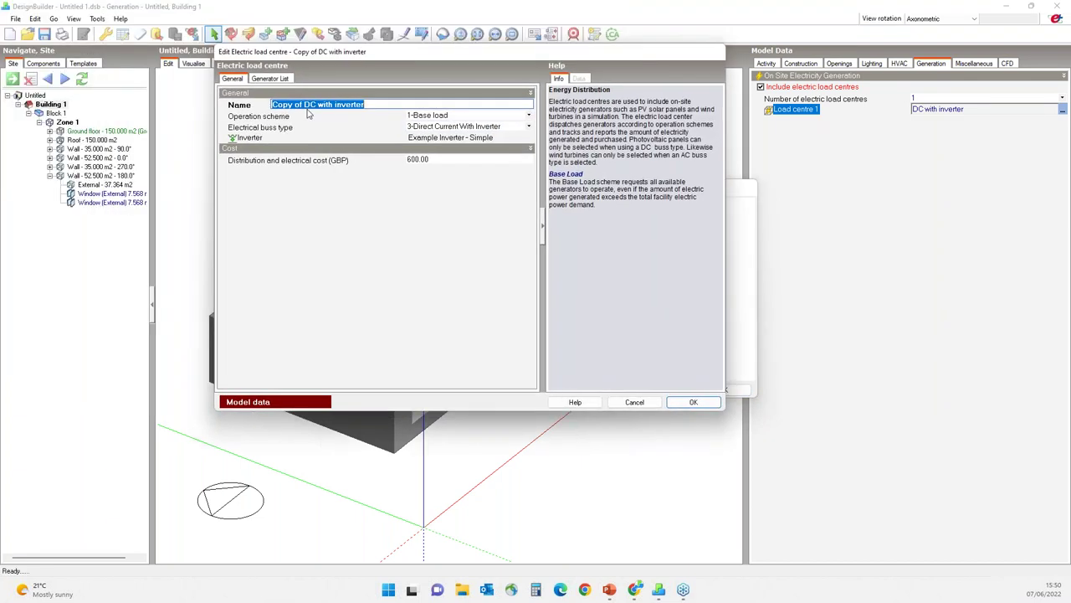
left_click_drag(303, 105, 255, 106)
key("Delete")
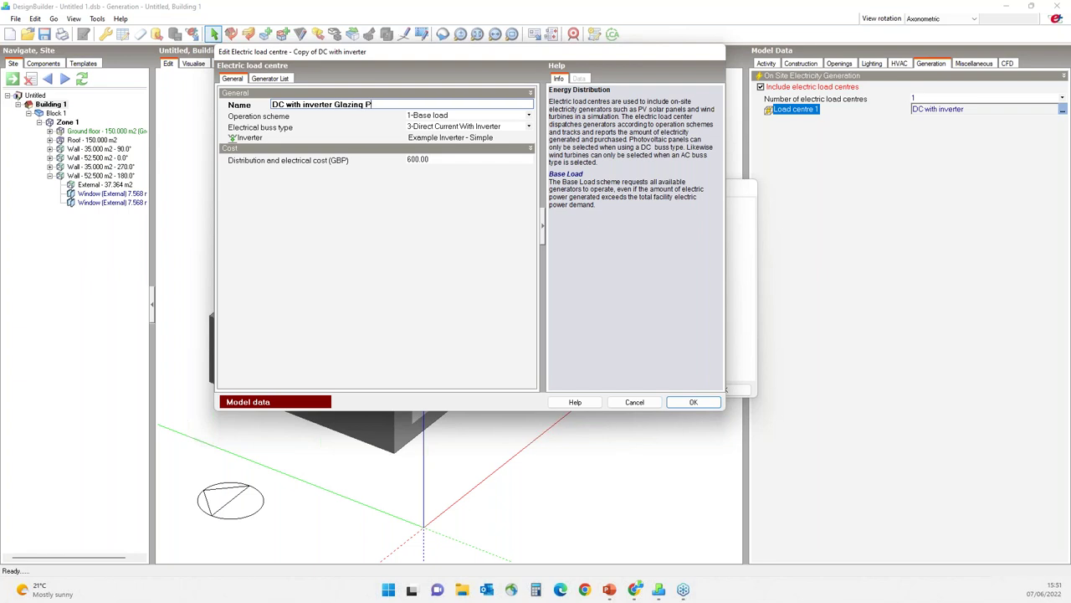
- Set the load centre's generator to Glazing with BIPV using Project external glazing with PV, and assign it as Load centre 1
left_click(270, 78)
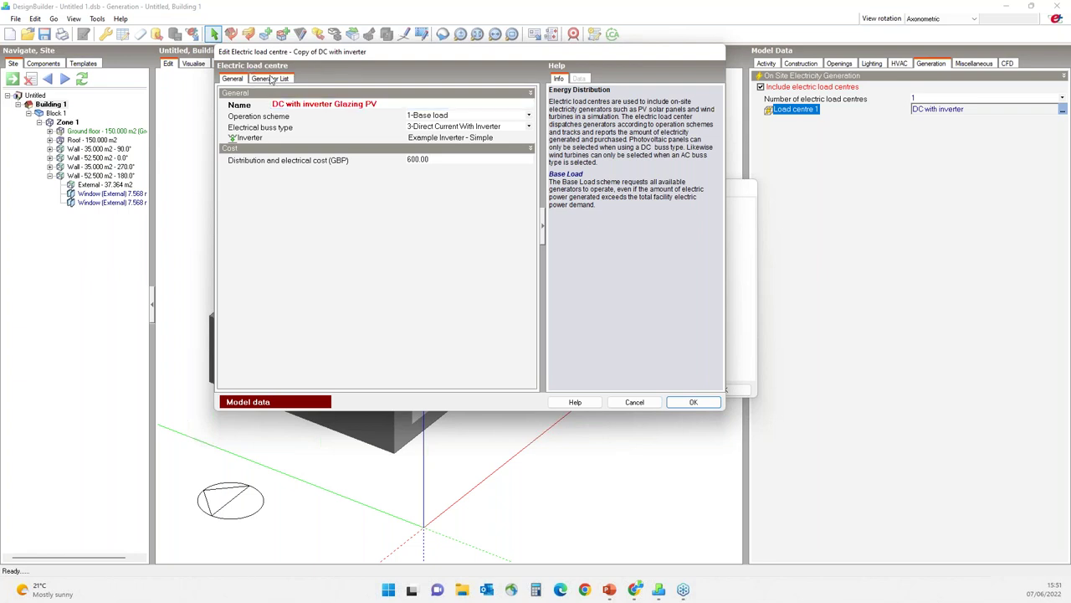
left_click(437, 141)
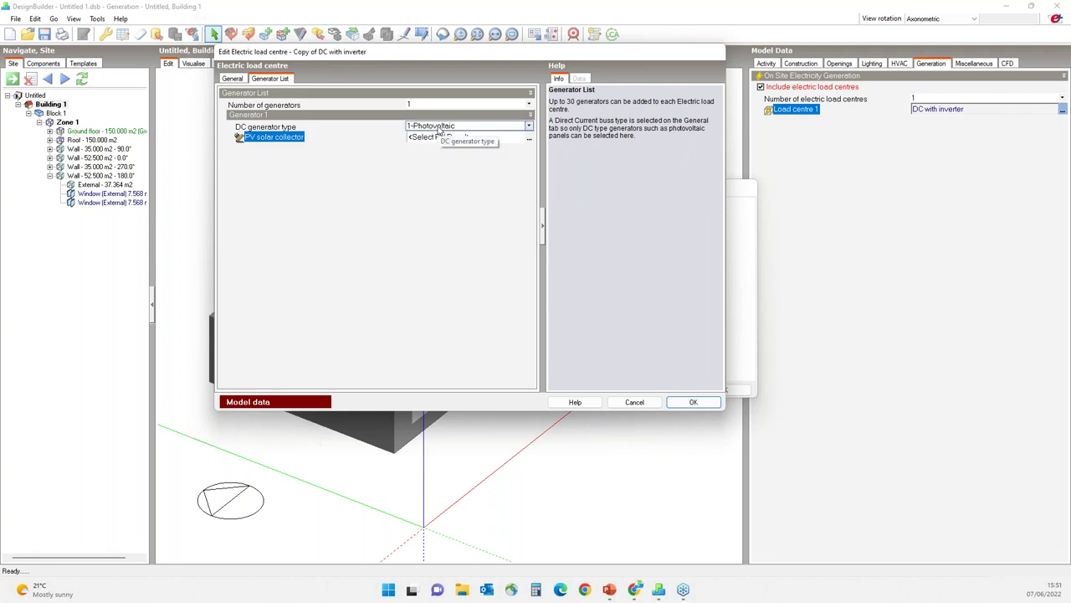
left_click(439, 127)
left_click(444, 157)
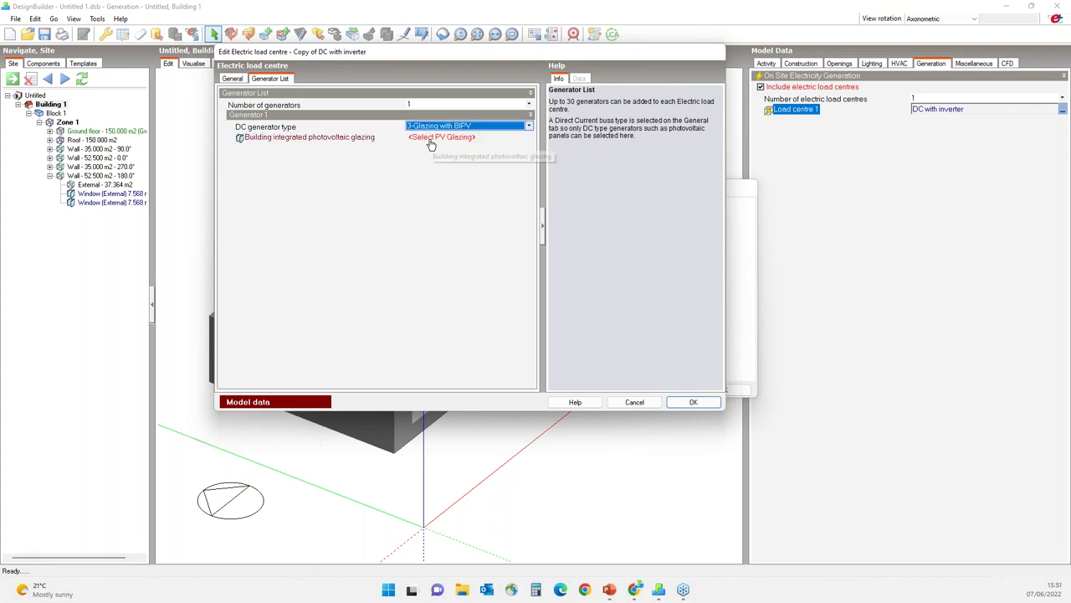
left_click(528, 139)
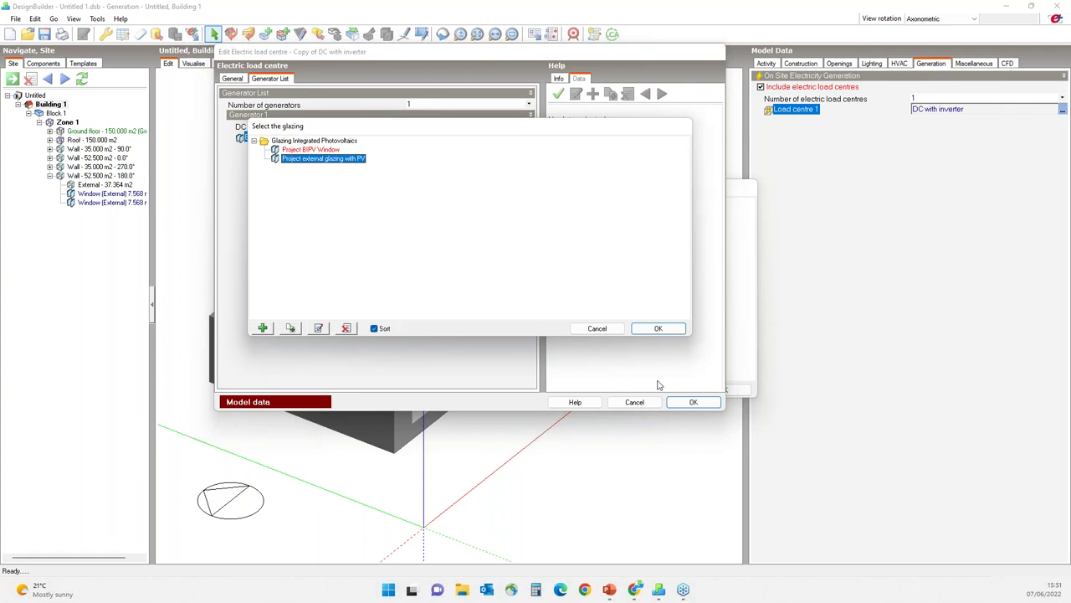
left_click(660, 331)
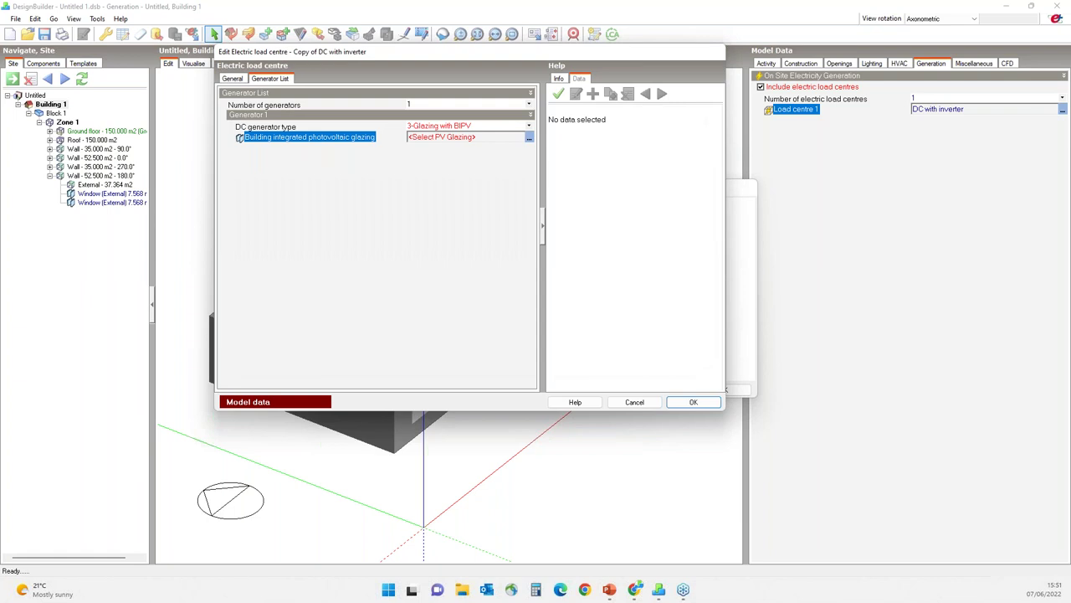
left_click(693, 404)
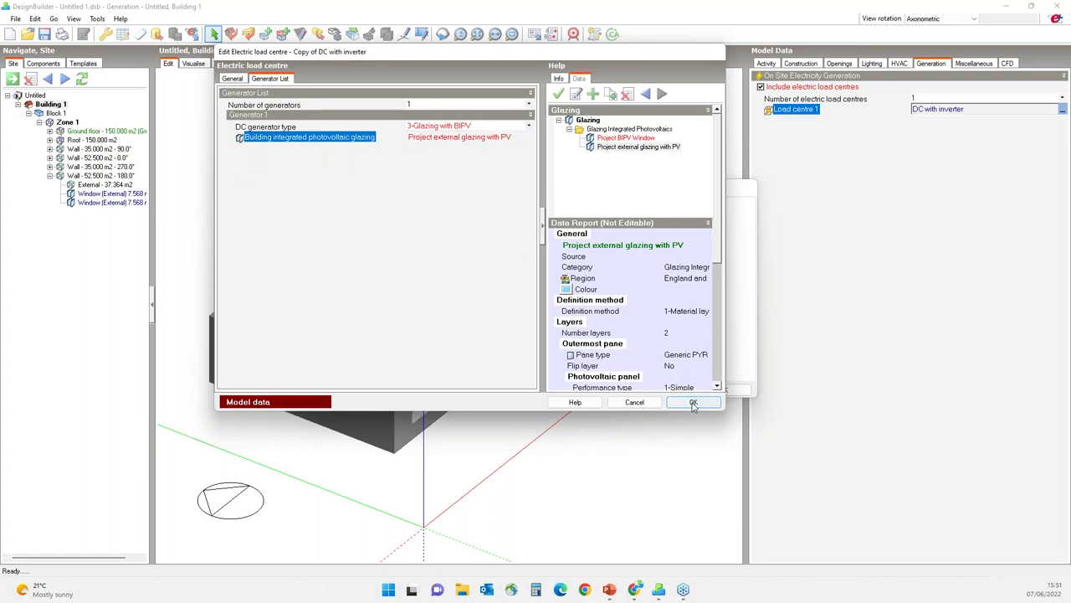
left_click(724, 390)
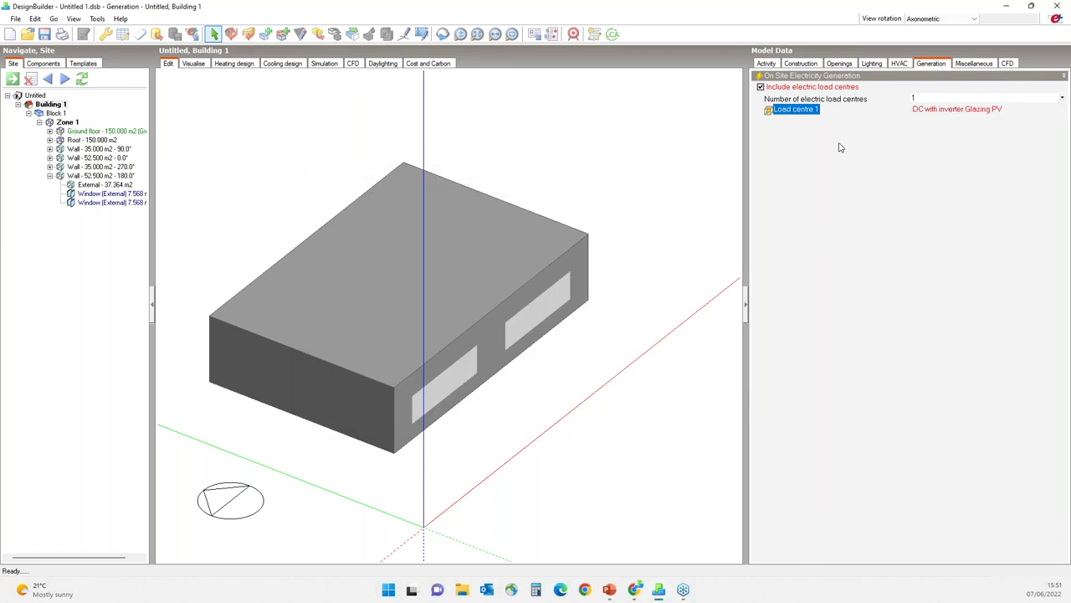
- Run the Building 1 simulation with the existing calculation options and display the Fuel breakdown results
left_click(320, 64)
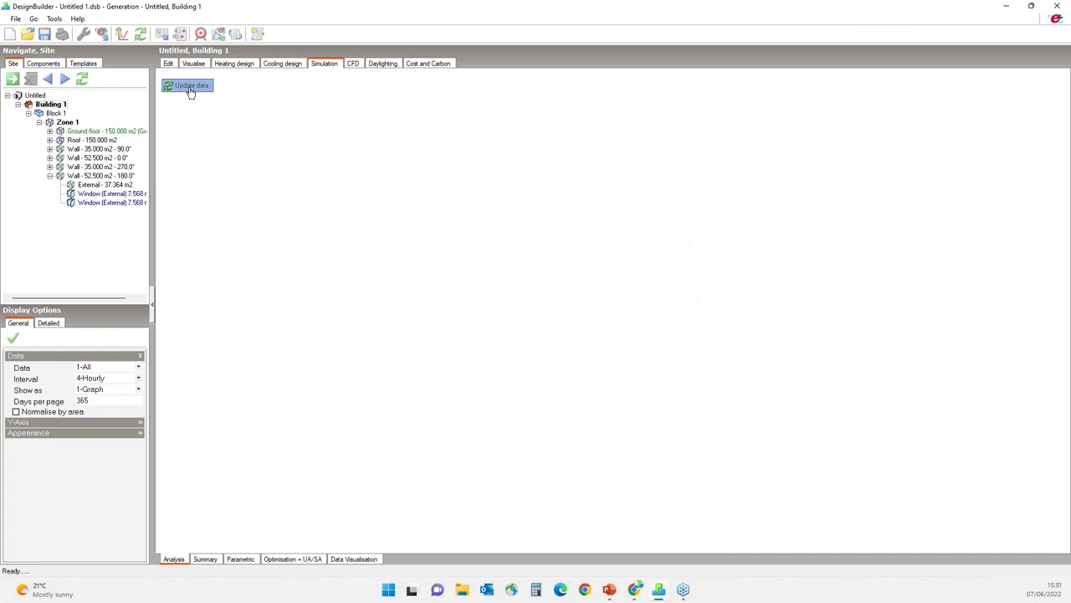
left_click(190, 89)
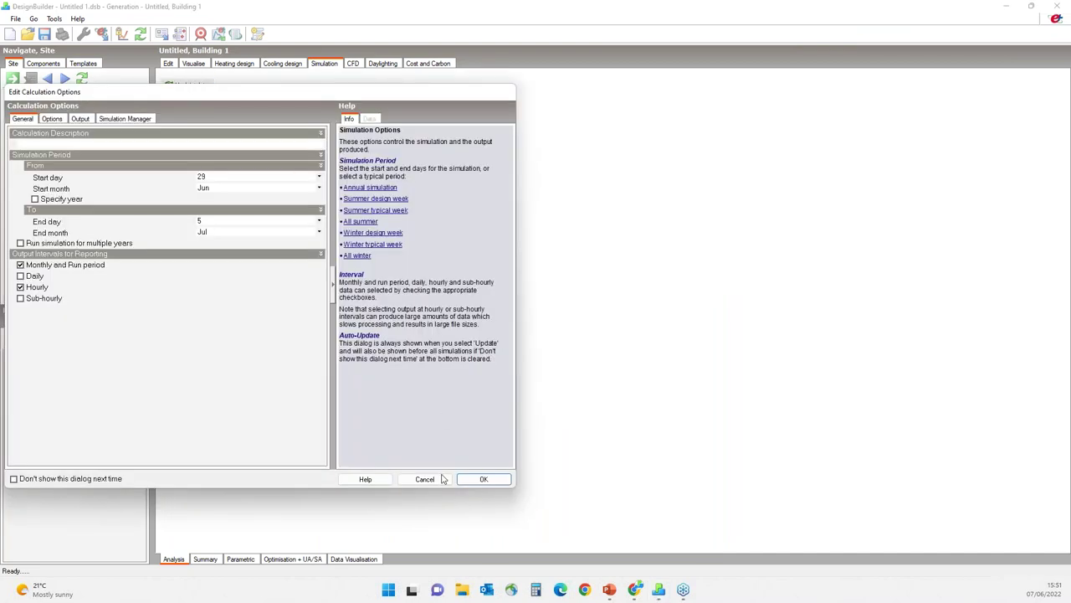
left_click(483, 480)
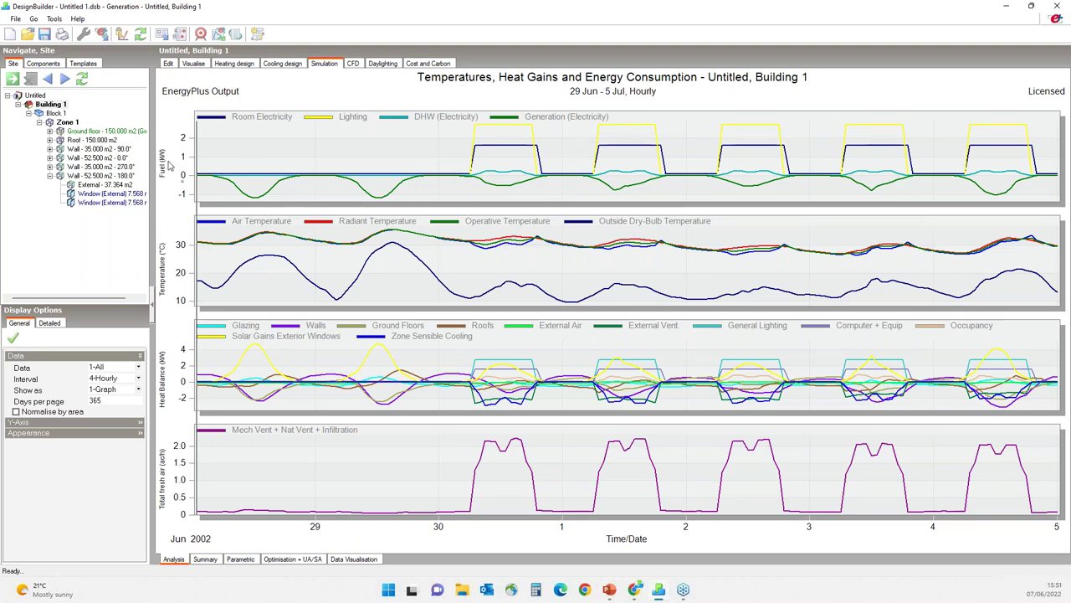
left_click(124, 383)
left_click(134, 367)
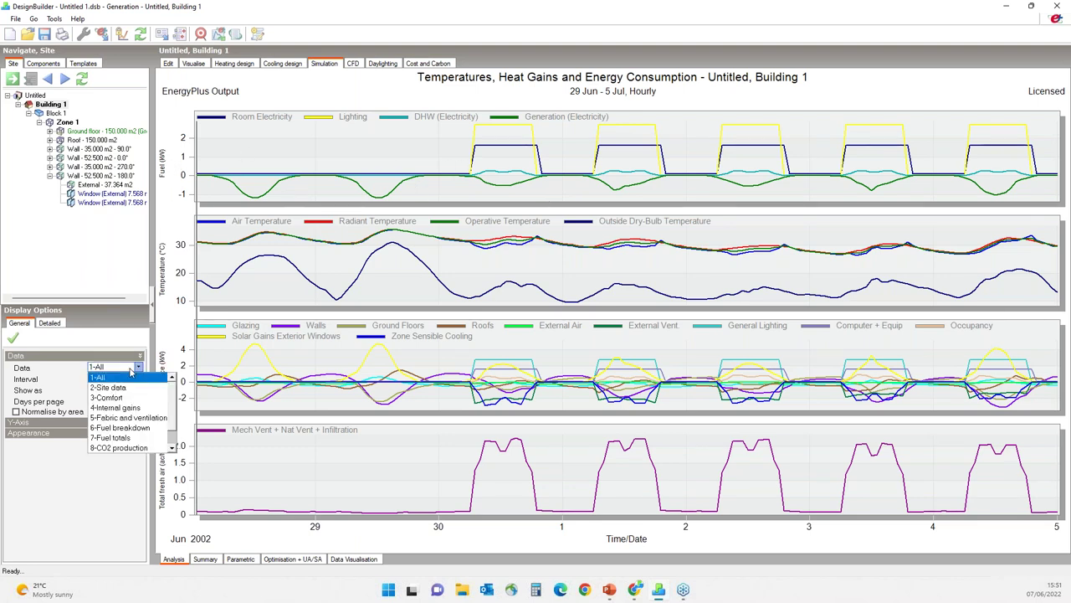
left_click(121, 420)
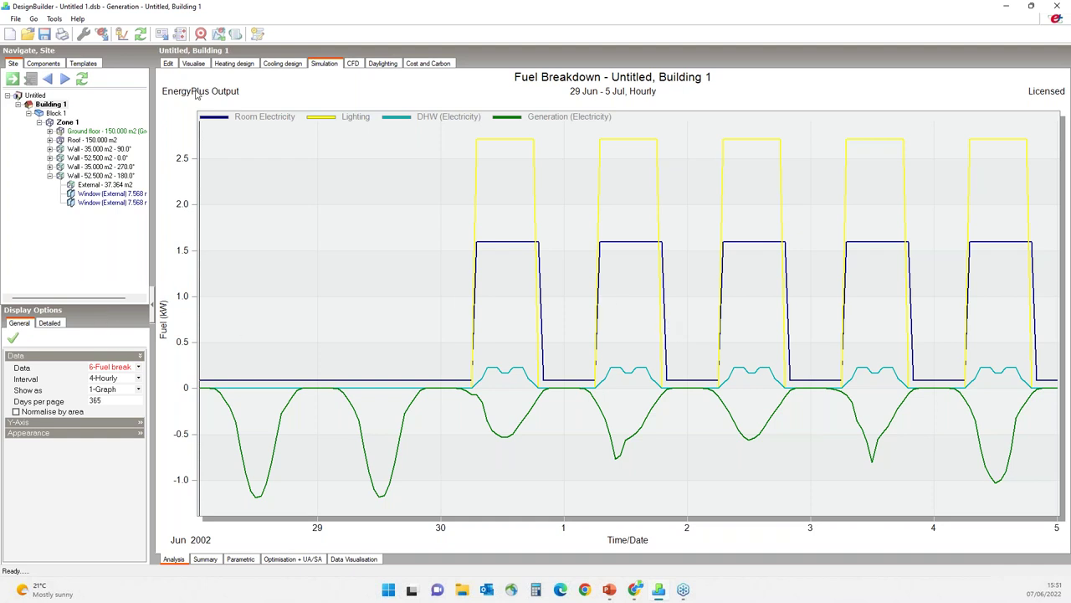
- Open the Annual Building Utility Performance Summary and examine photovoltaic power in the Electric Loads Satisfied table
left_click(206, 559)
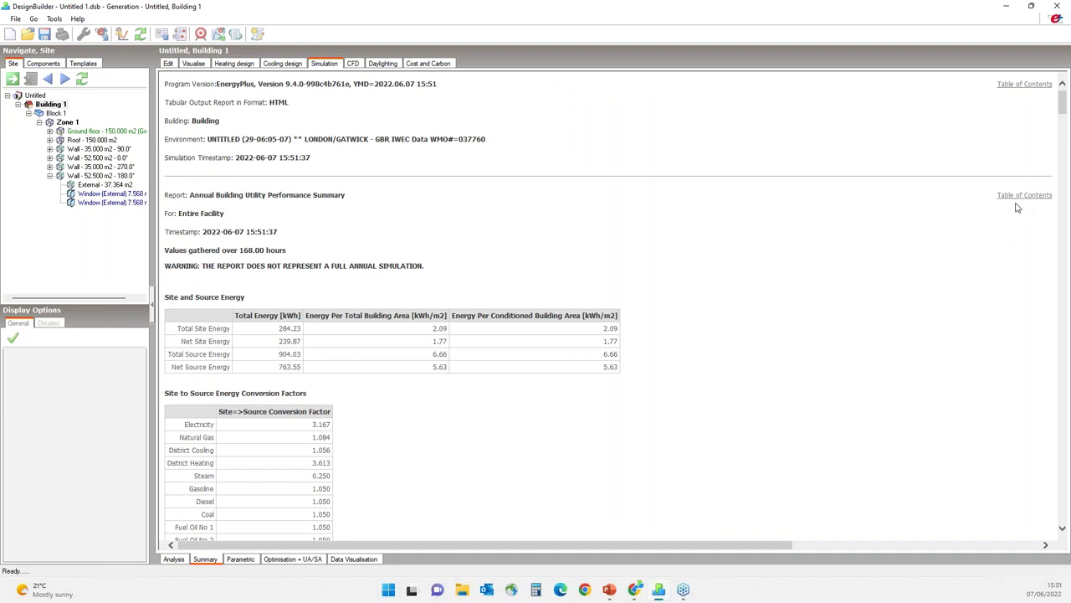
left_click(1018, 203)
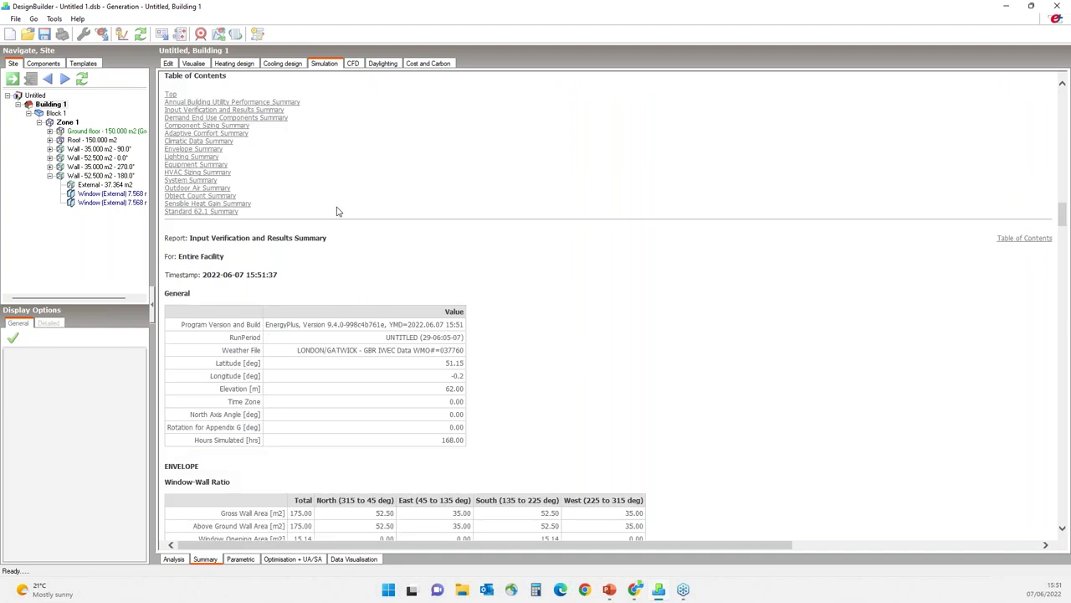
left_click(241, 102)
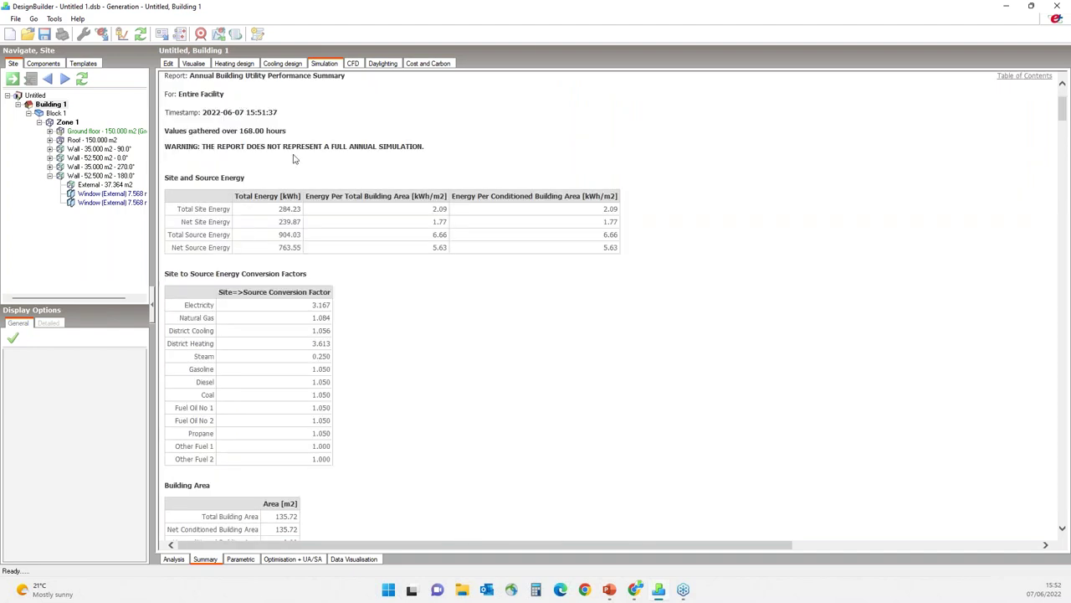
scroll(347, 282, "down", 10)
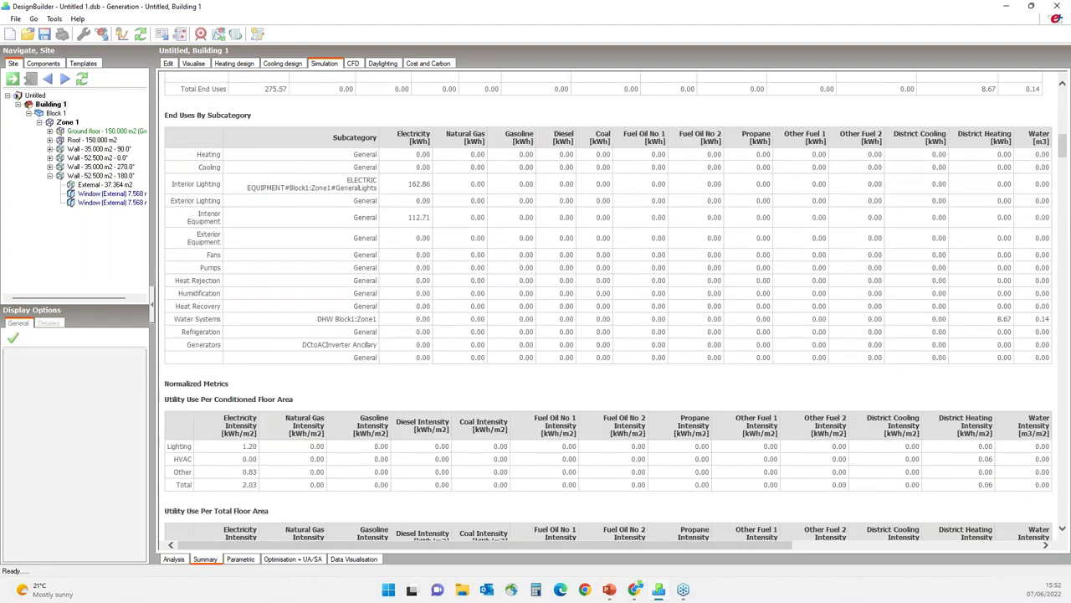
scroll(609, 309, "down", 5)
left_click_drag(226, 332, 433, 334)
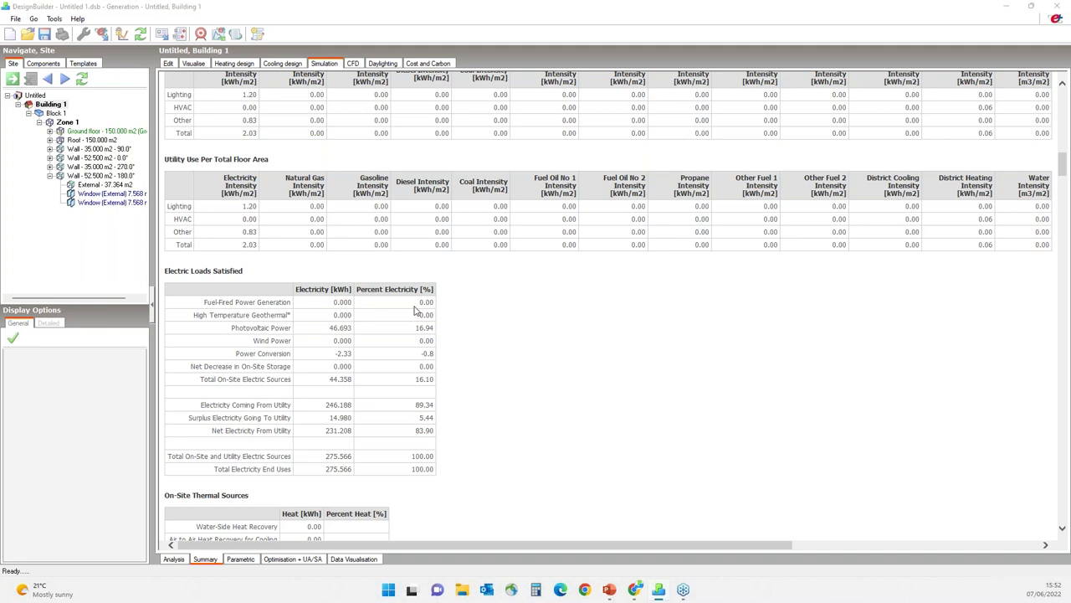
- Switch to the DesignBuilder Help in the browser, open the Photovoltaic (PV) Systems tutorial and read the BIPV summary
key("alt+Tab")
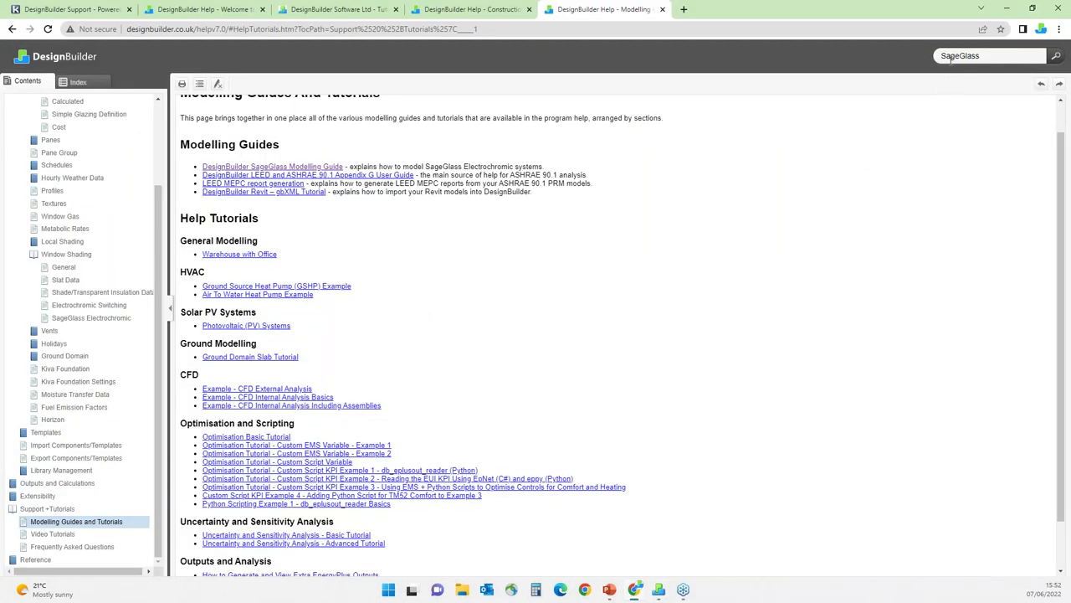
double_click(950, 56)
left_click(220, 326)
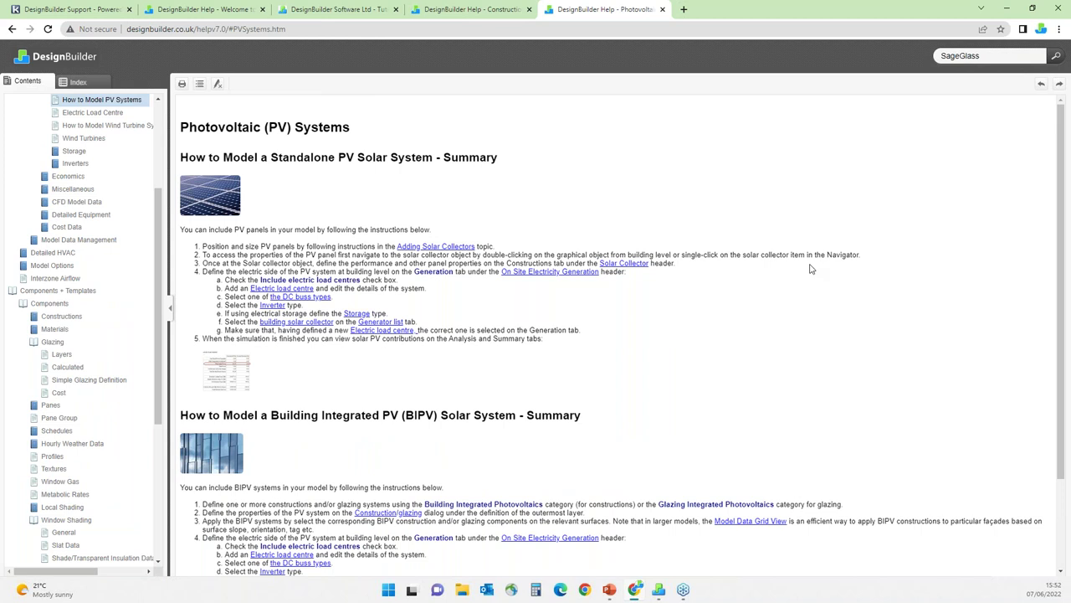
scroll(634, 409, "down", 1)
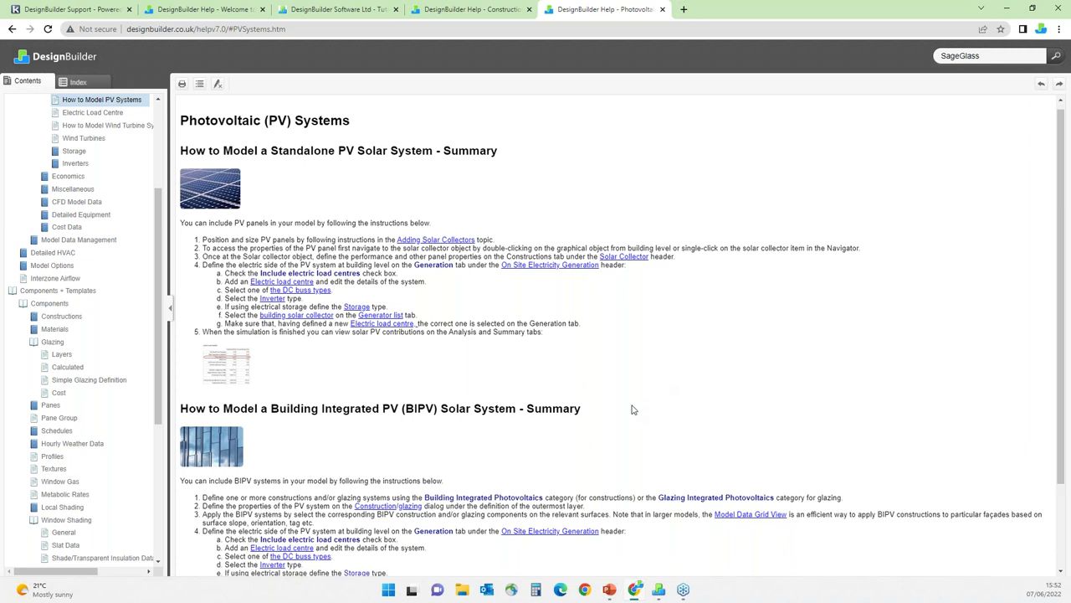
scroll(634, 410, "down", 2)
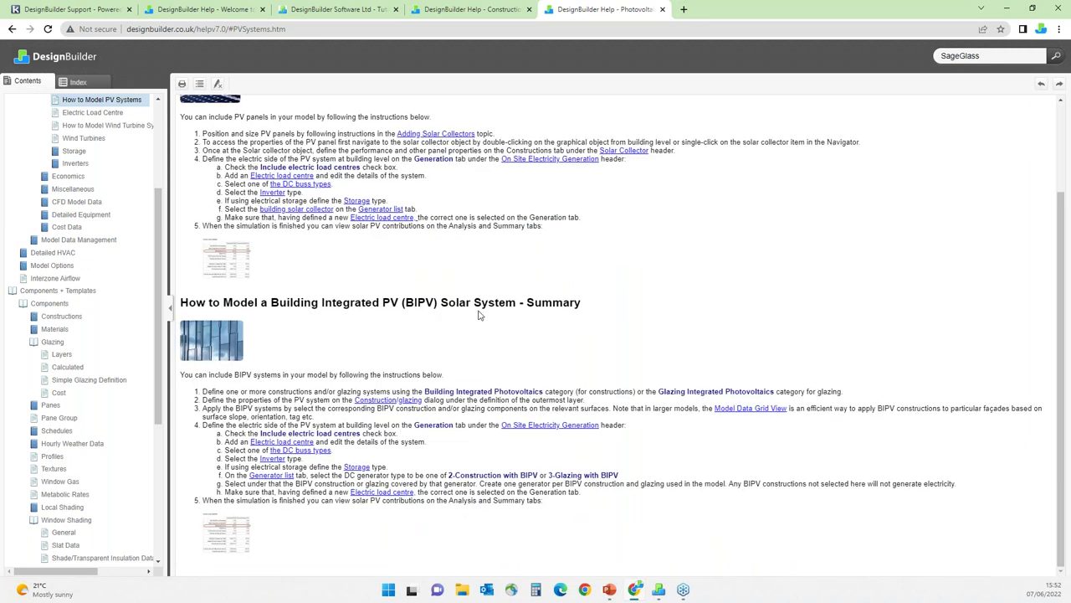